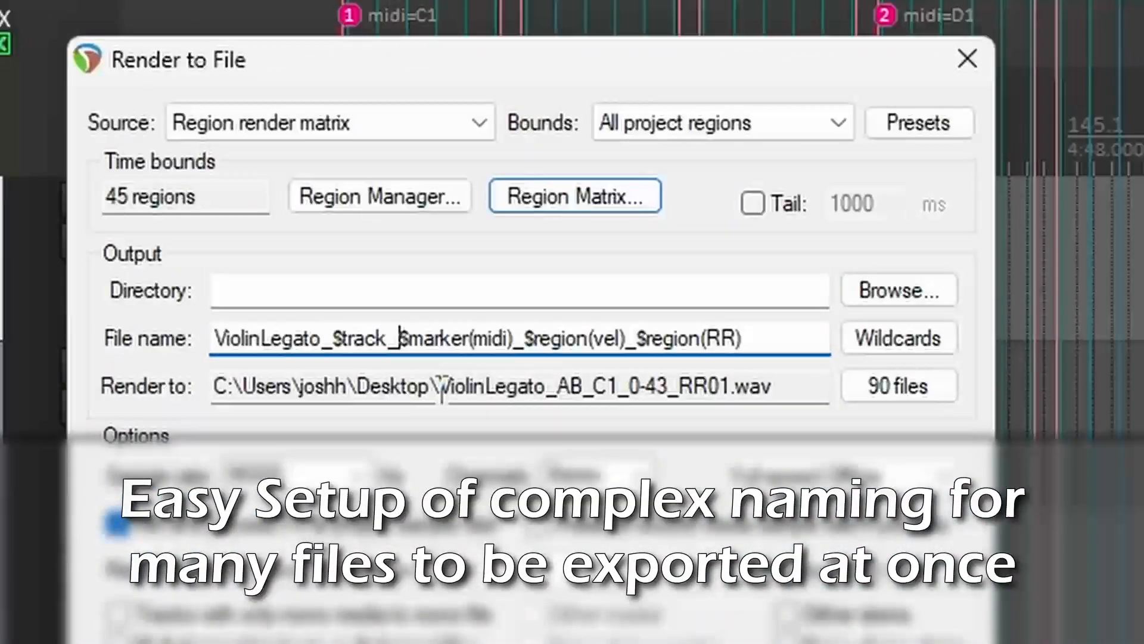
left_click_drag(442, 389, 793, 374)
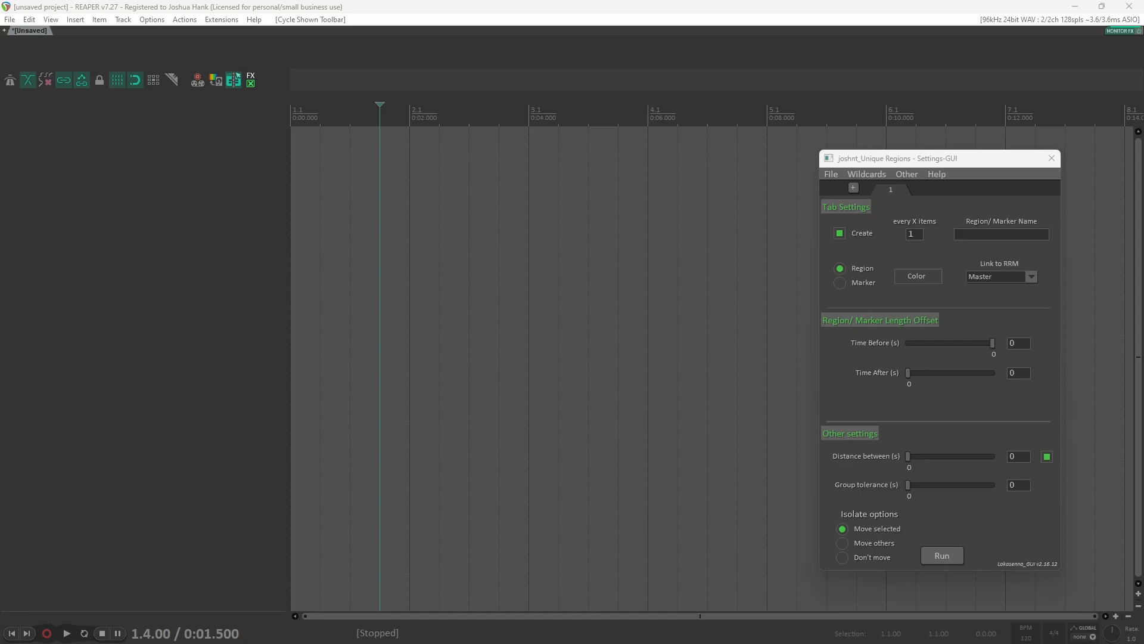
Step: Browse the ReaPack packages filtered by joshnt and locate the Unique Region per overlapping item bundle script
left_click_drag(283, 643, 339, 176)
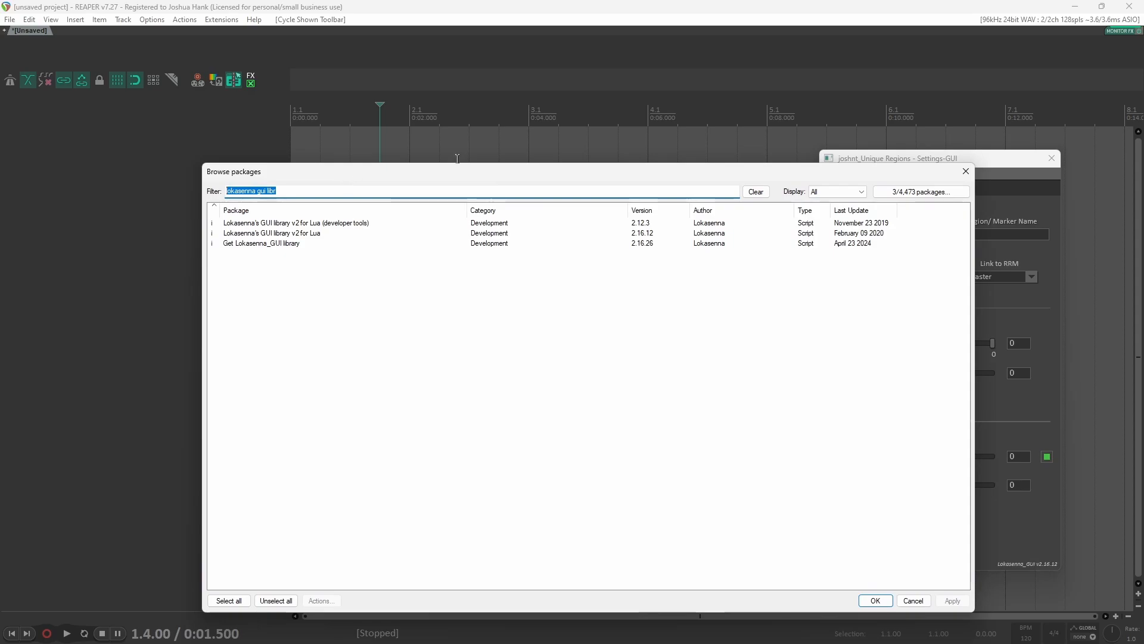
left_click_drag(600, 177, 427, 150)
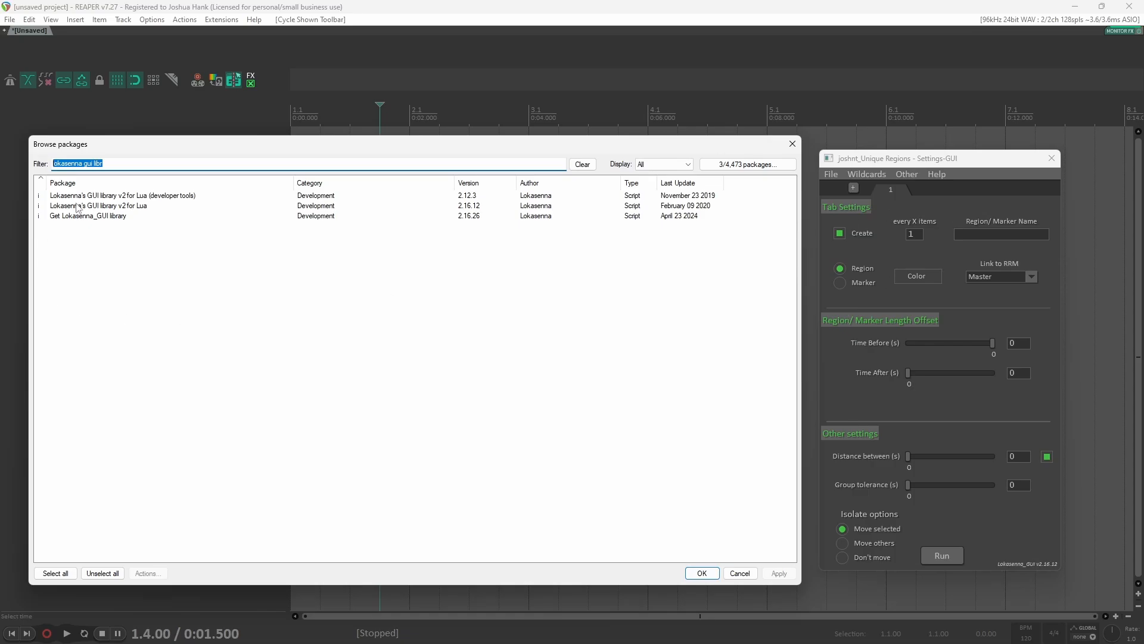
type("joshnt")
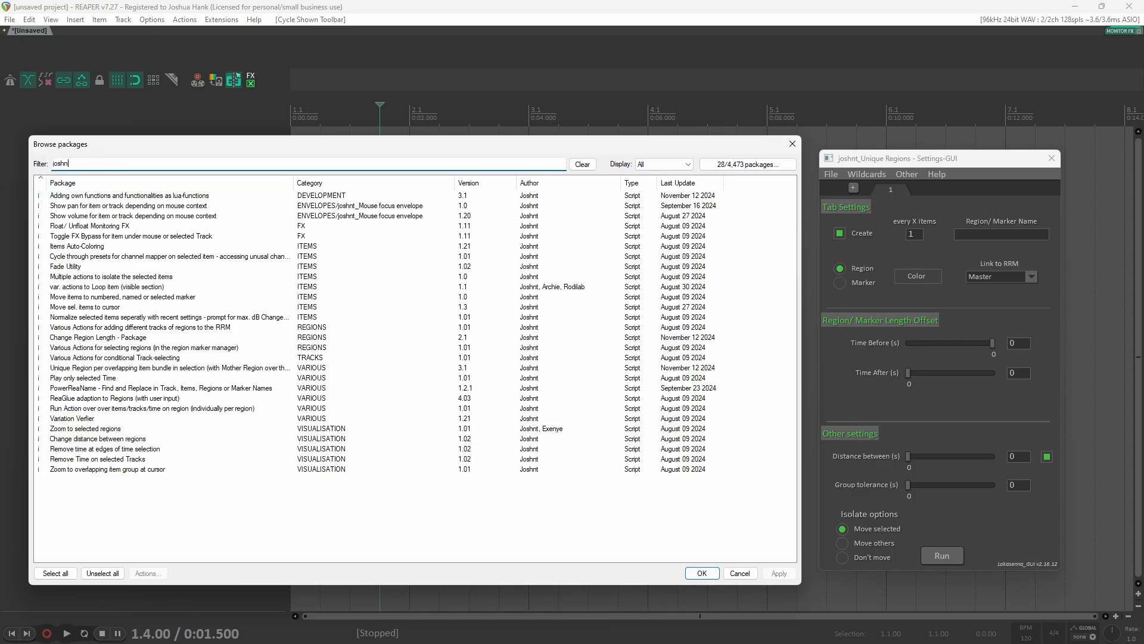
left_click(152, 196)
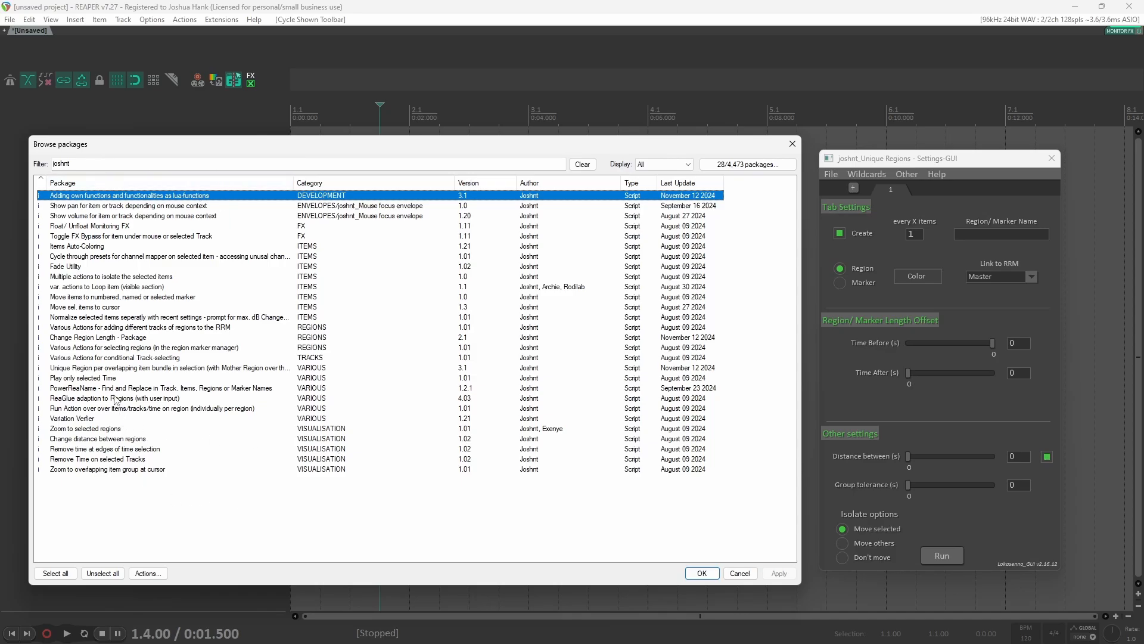
left_click(117, 368)
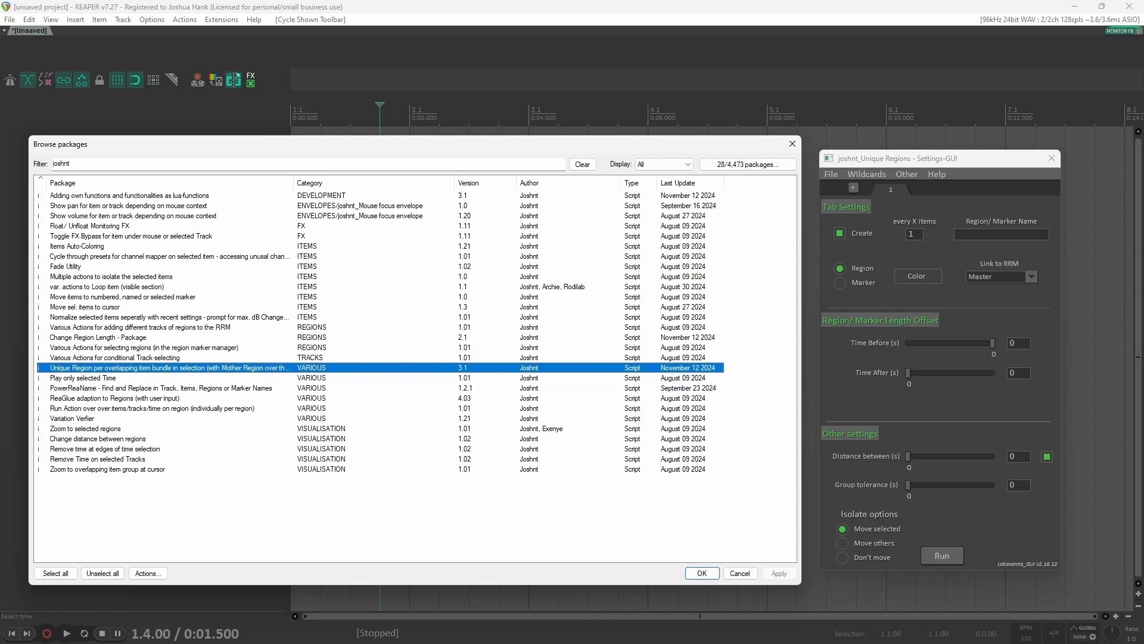
left_click(792, 144)
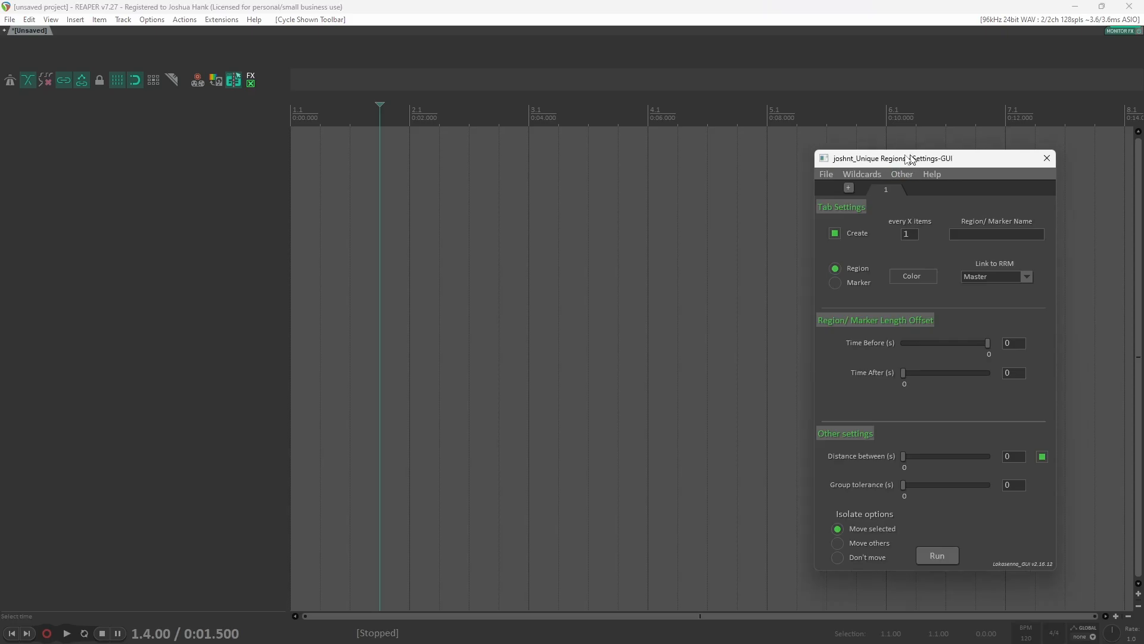
Step: Create a MIDI item on a new track and copy it once further along the timeline
left_click_drag(919, 159, 545, 131)
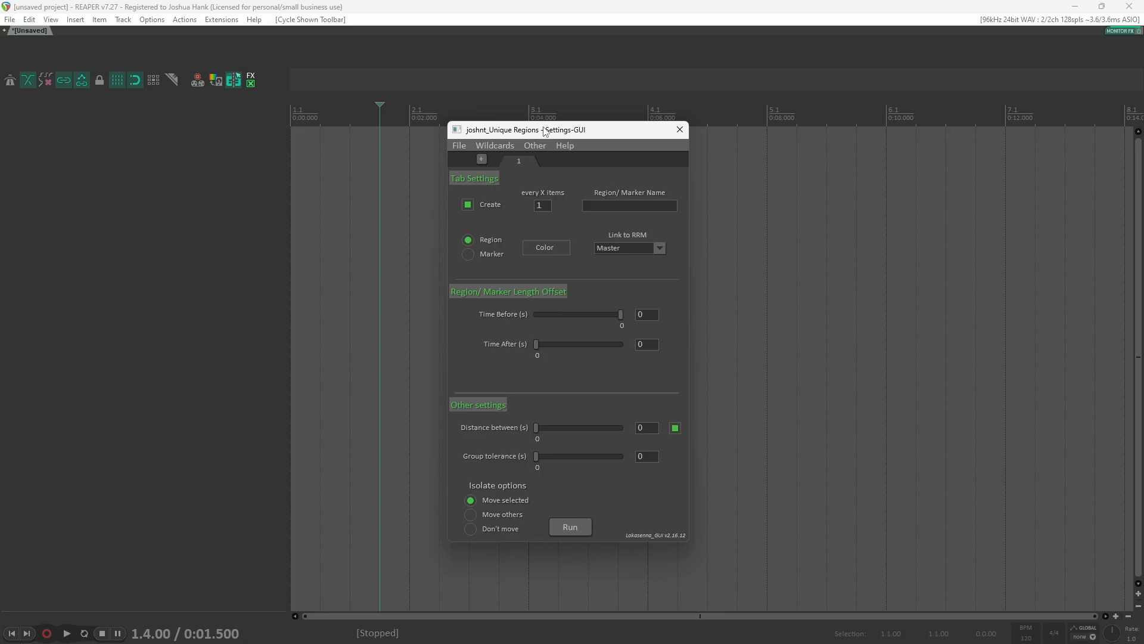
left_click_drag(546, 131, 940, 130)
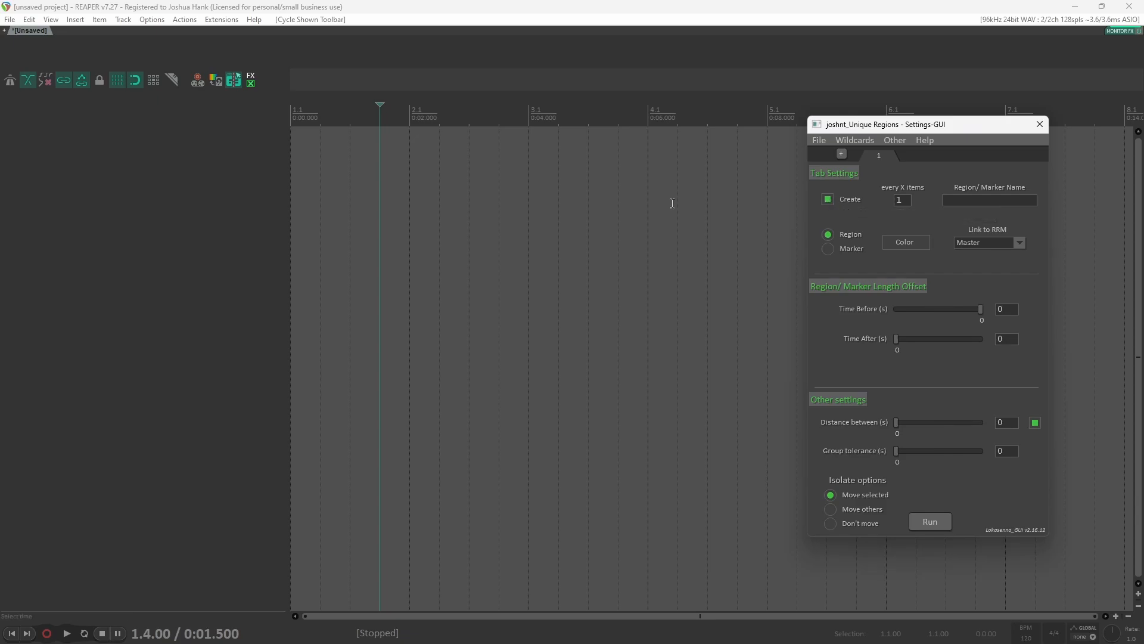
left_click_drag(295, 154, 622, 165)
key("ctrl+shift+m")
scroll(608, 172, "down", 3)
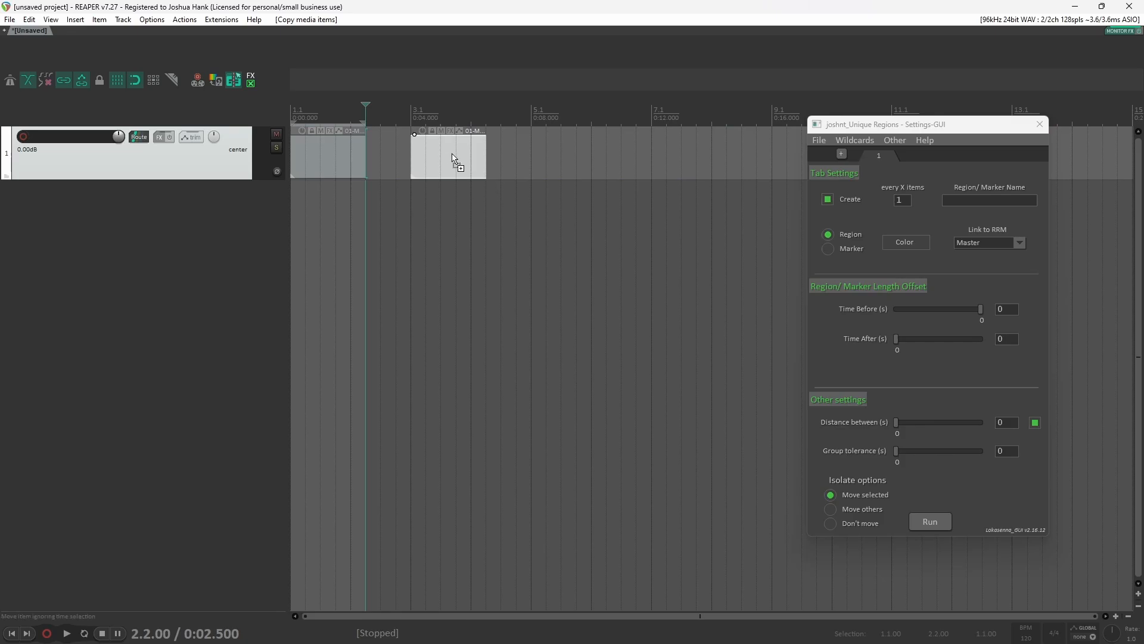
Step: Copy the MIDI items to get five evenly spaced items along the track
left_click_drag(454, 162, 544, 156)
left_click_drag(544, 156, 714, 158)
scroll(628, 184, "down", 2)
left_click_drag(590, 173, 667, 167)
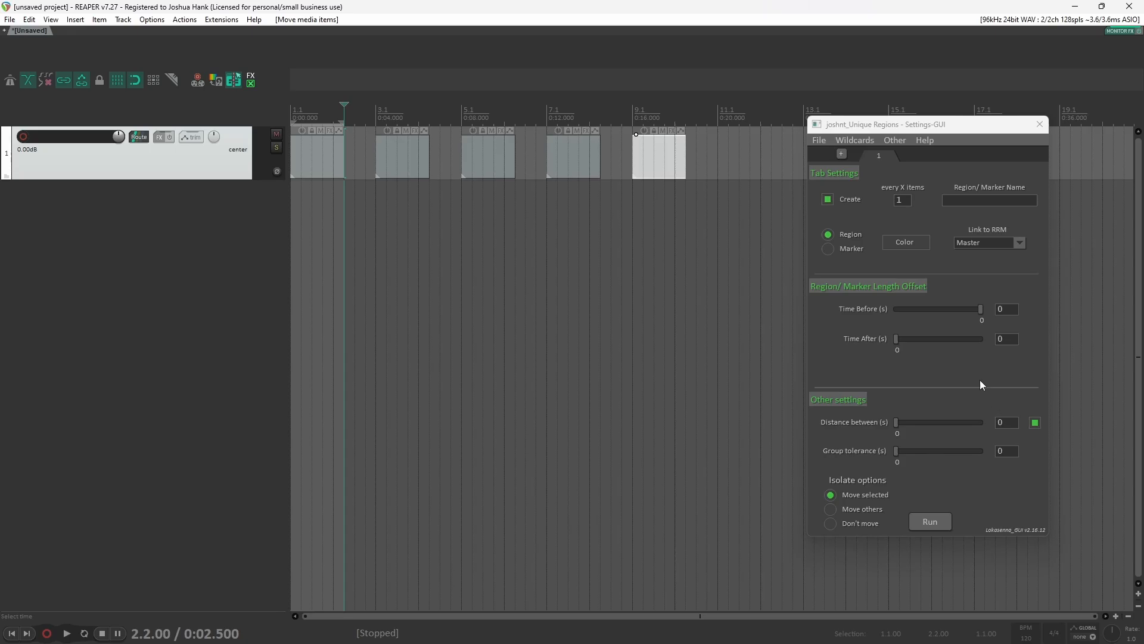
Step: Toggle the tab's Create option off and back on
left_click(828, 200)
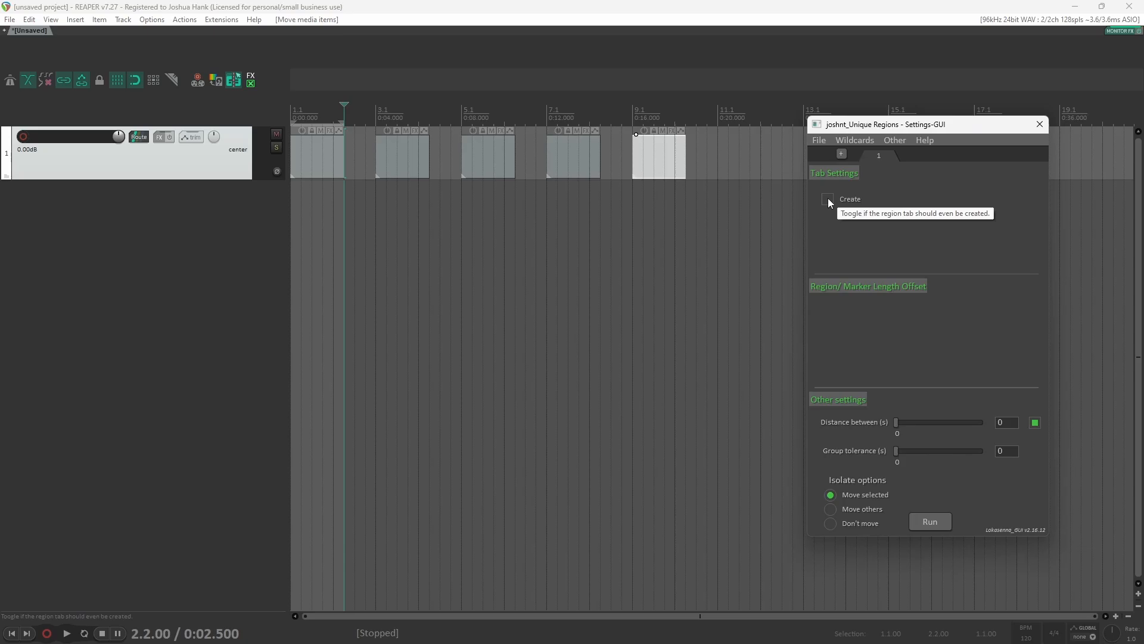
left_click(828, 198)
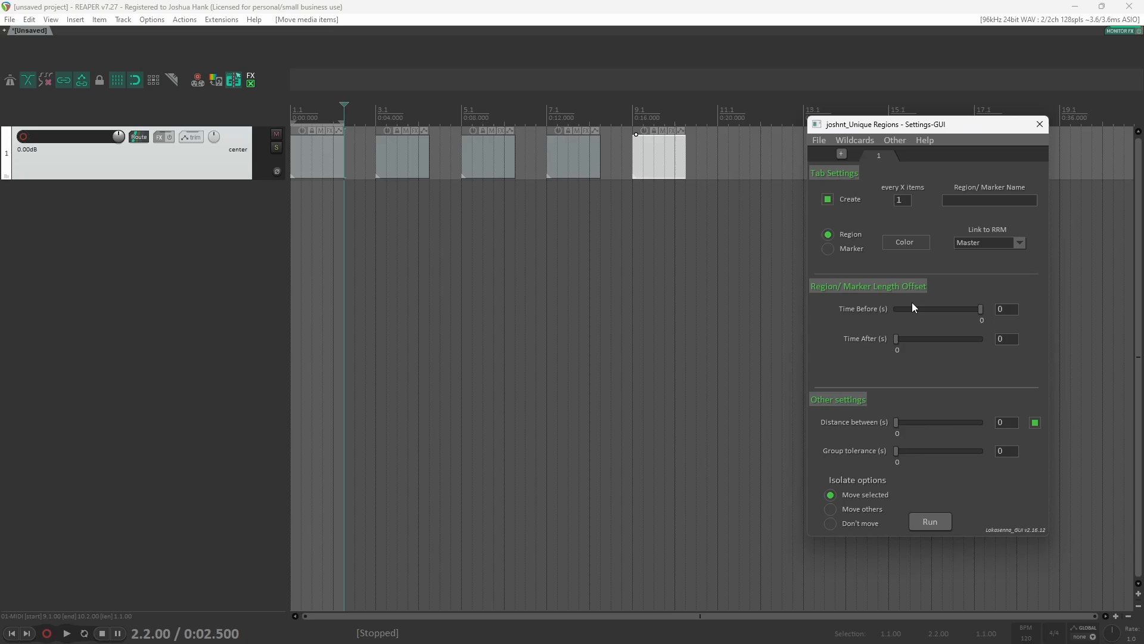
left_click(828, 199)
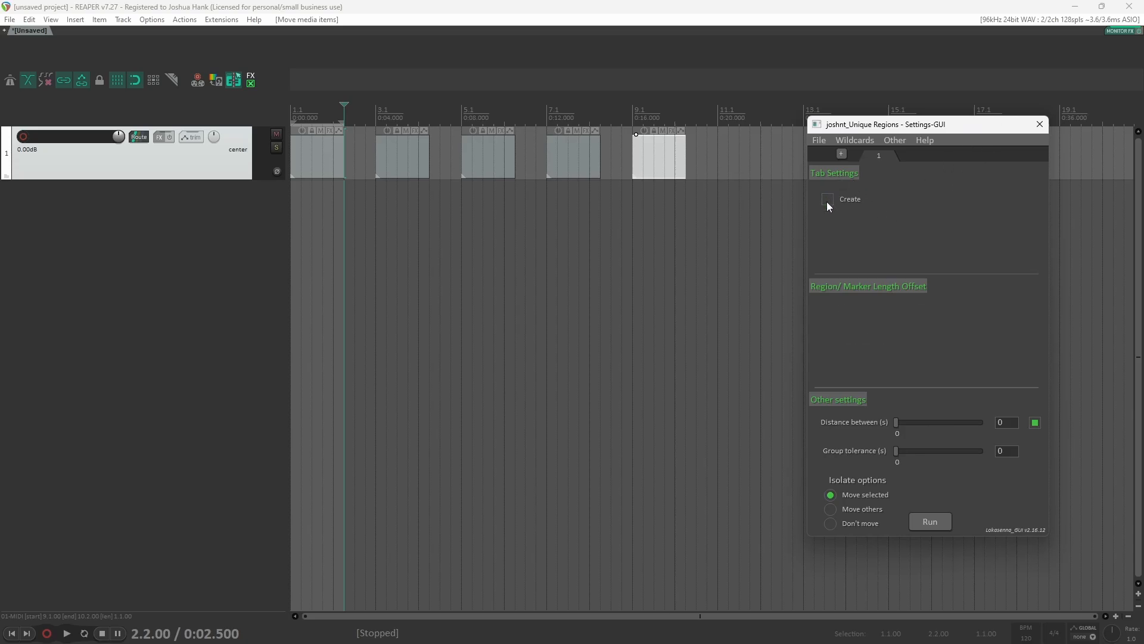
left_click(828, 199)
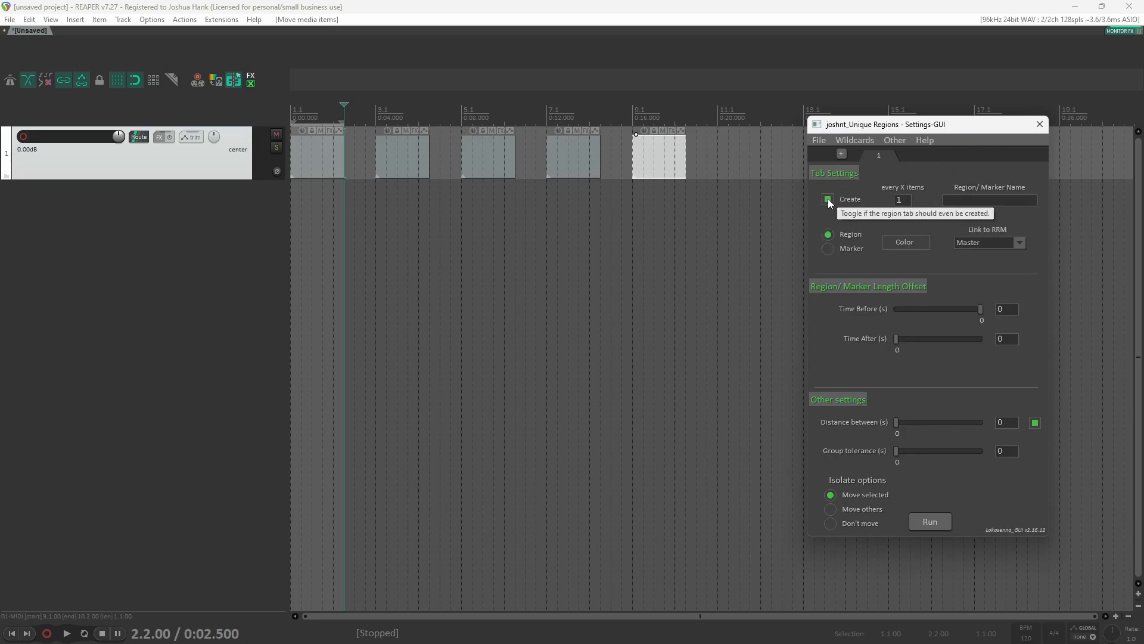
Step: Select all five MIDI items on the track
type("1")
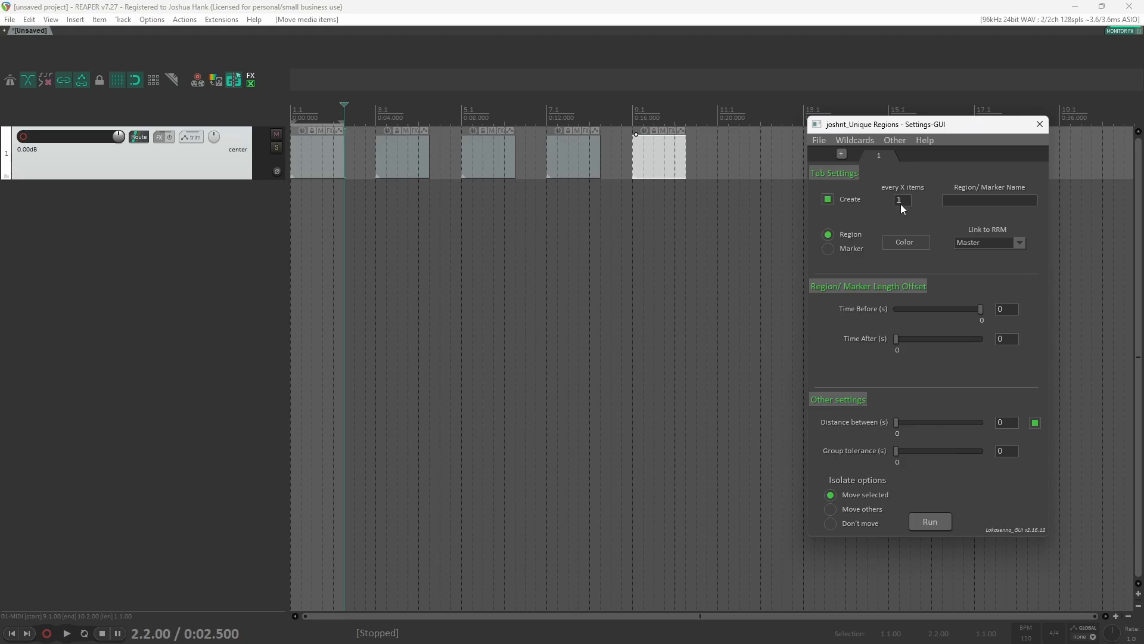
left_click_drag(742, 200, 277, 169)
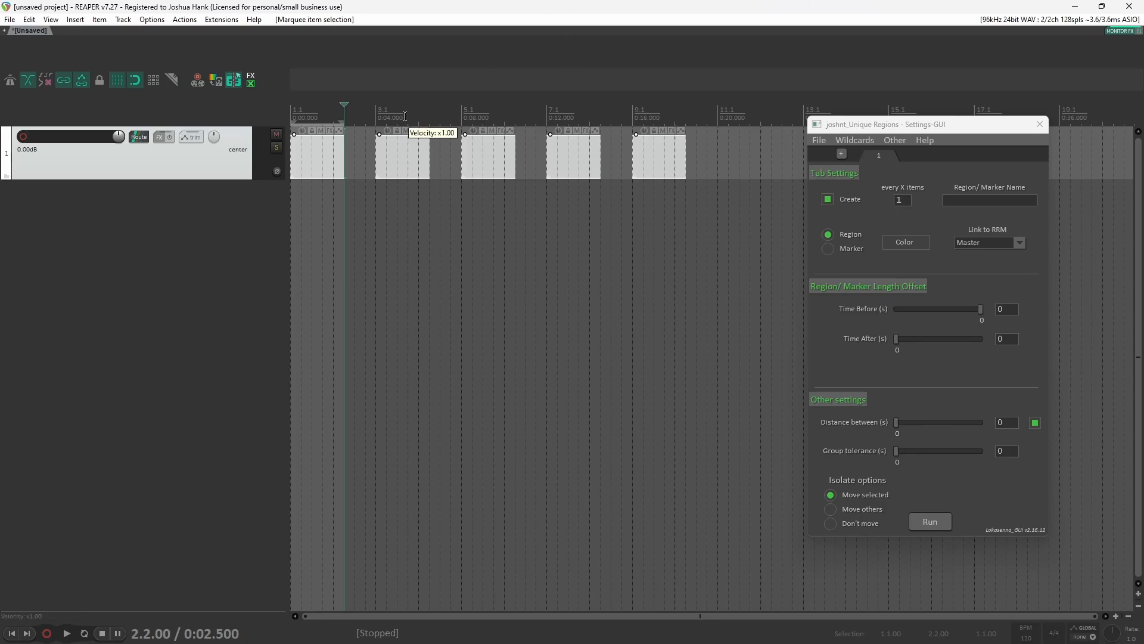
left_click_drag(441, 113, 256, 118)
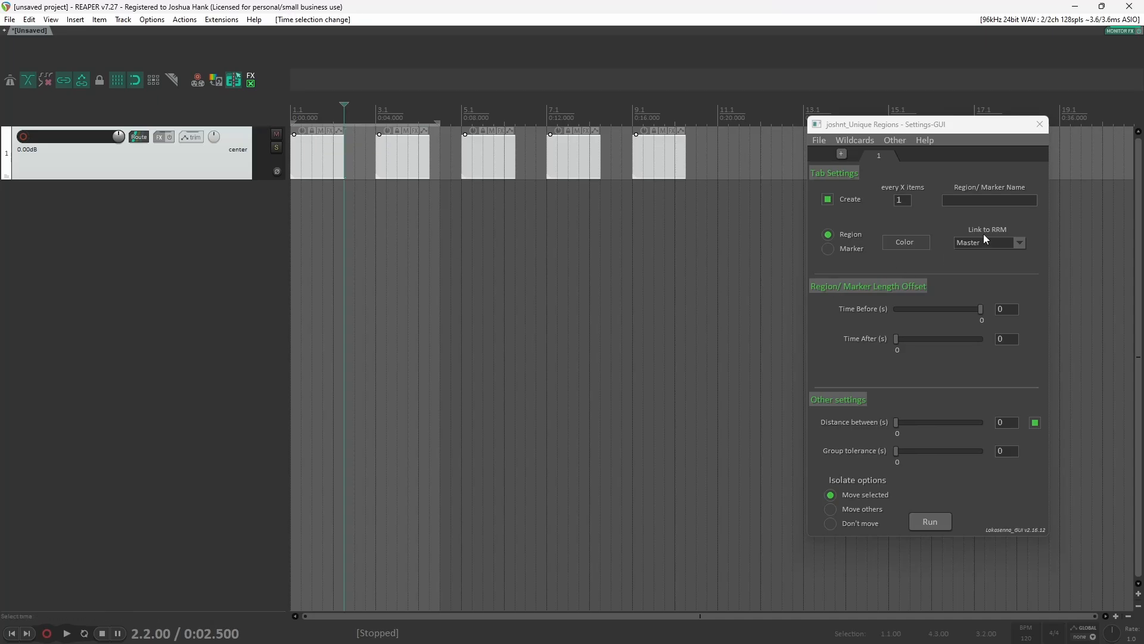
Step: Set every X items to 1 and name the regions Test
left_click(905, 201)
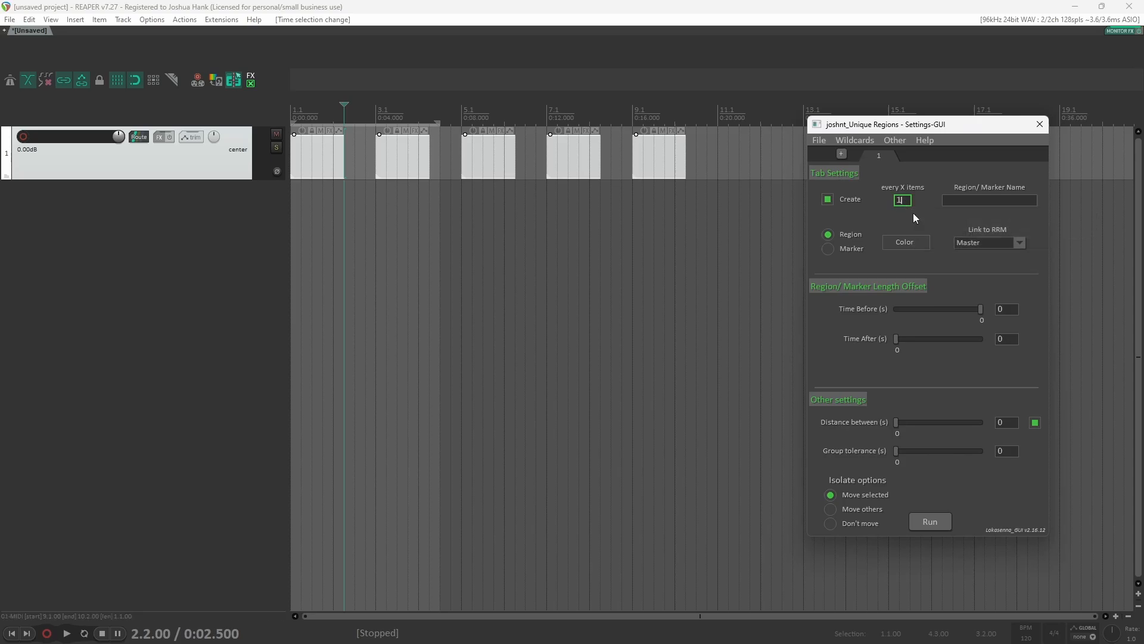
left_click(982, 207)
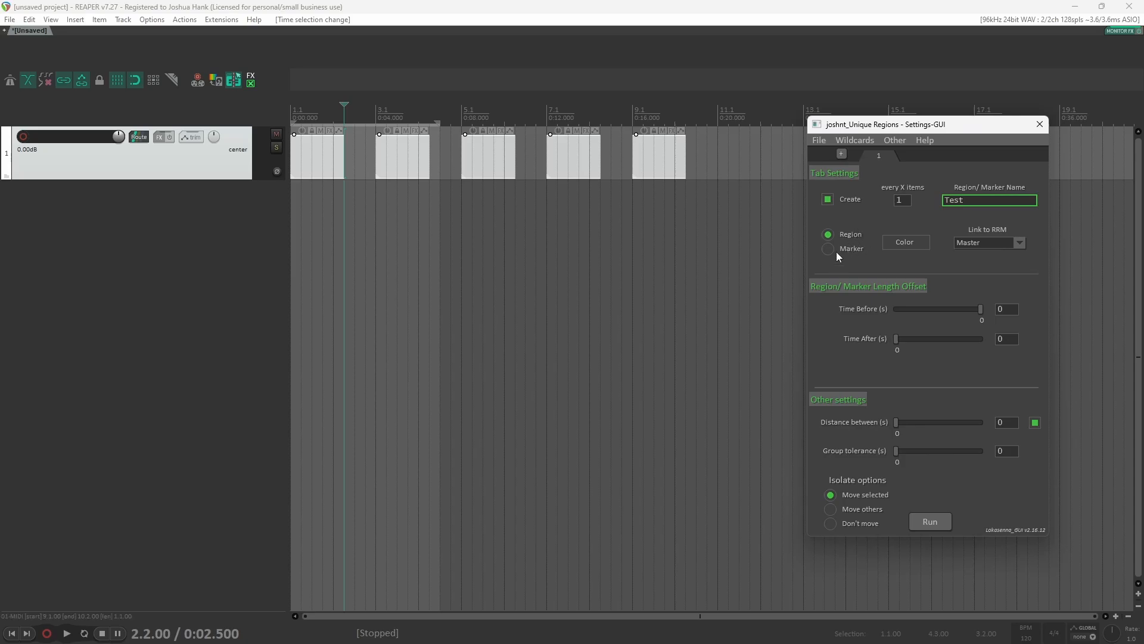
Step: Set the region color to magenta
left_click(913, 245)
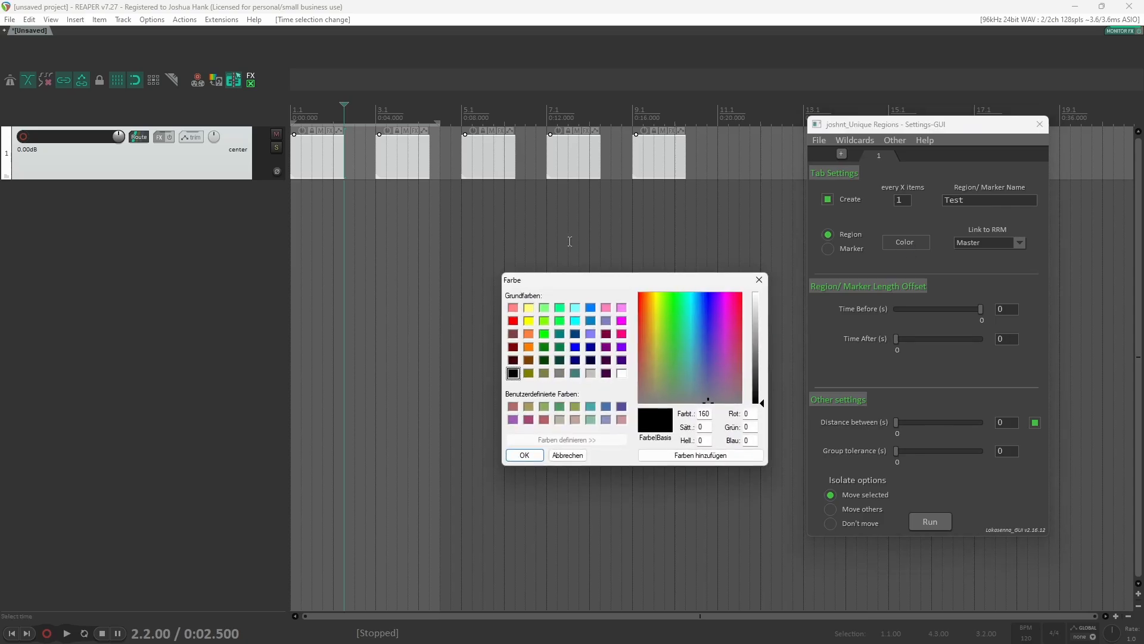
left_click_drag(577, 274, 587, 232)
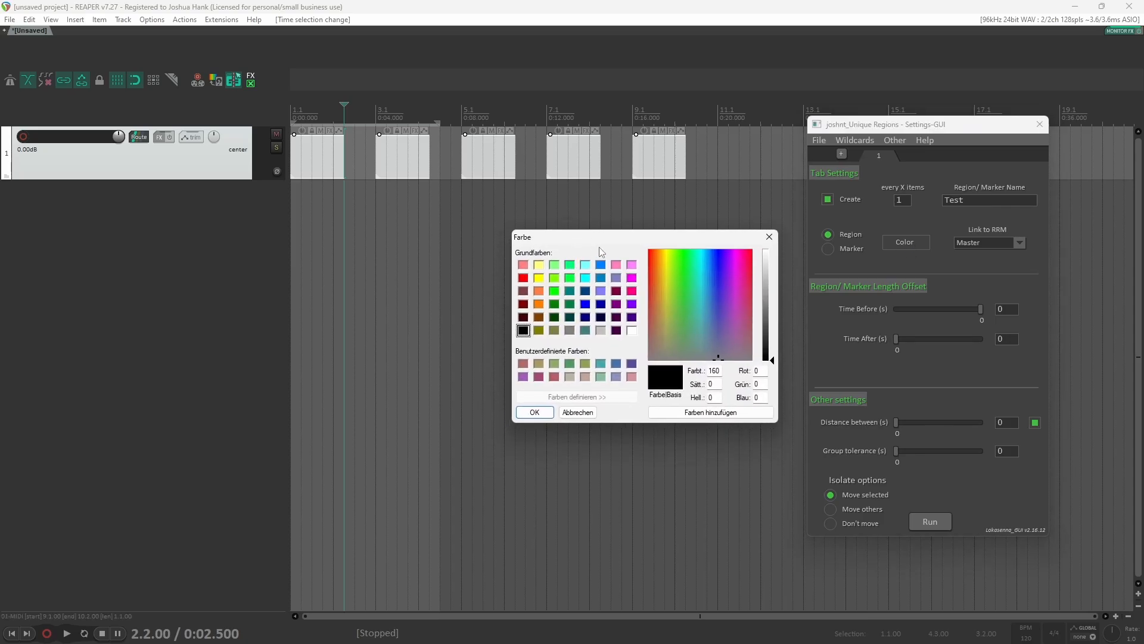
left_click(632, 277)
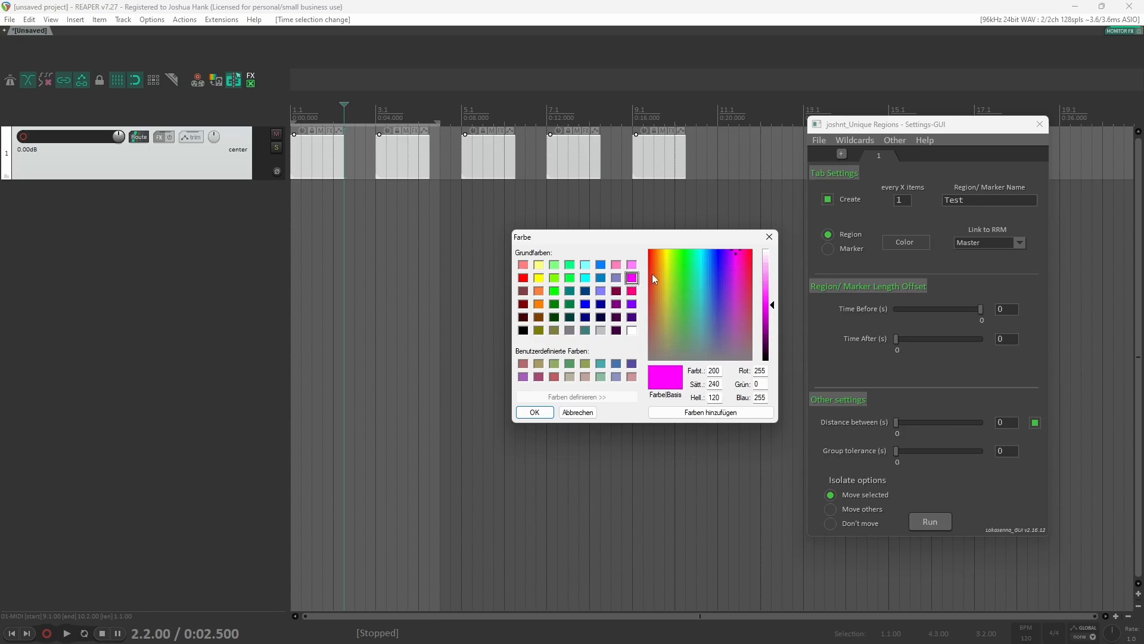
left_click(534, 412)
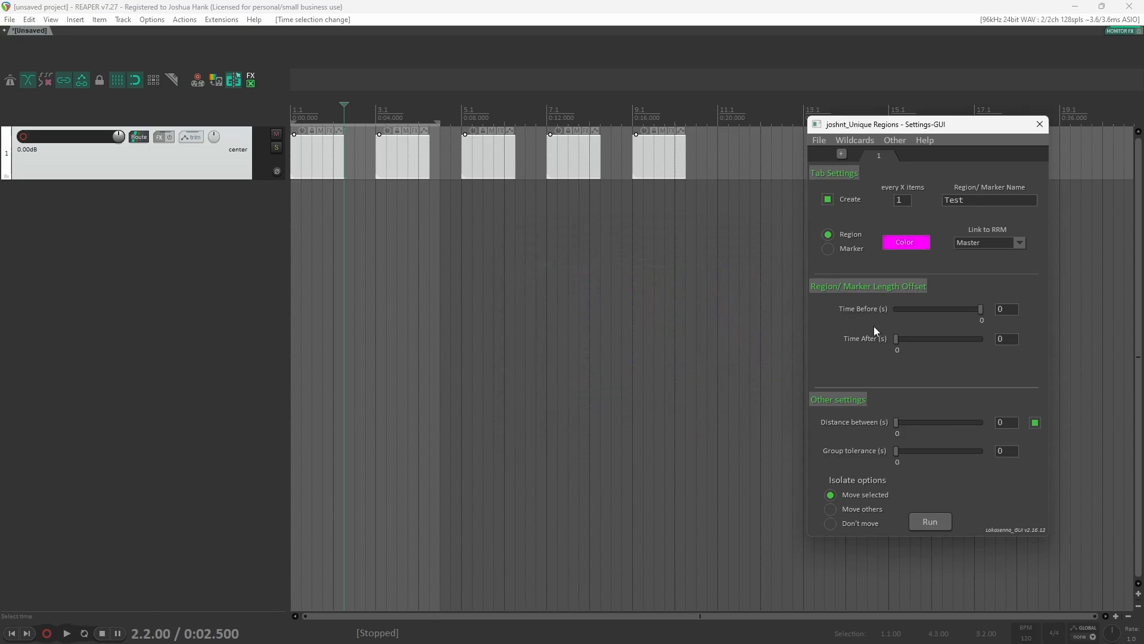
Step: Cancel the color picker to reset the region color to default
left_click(925, 246)
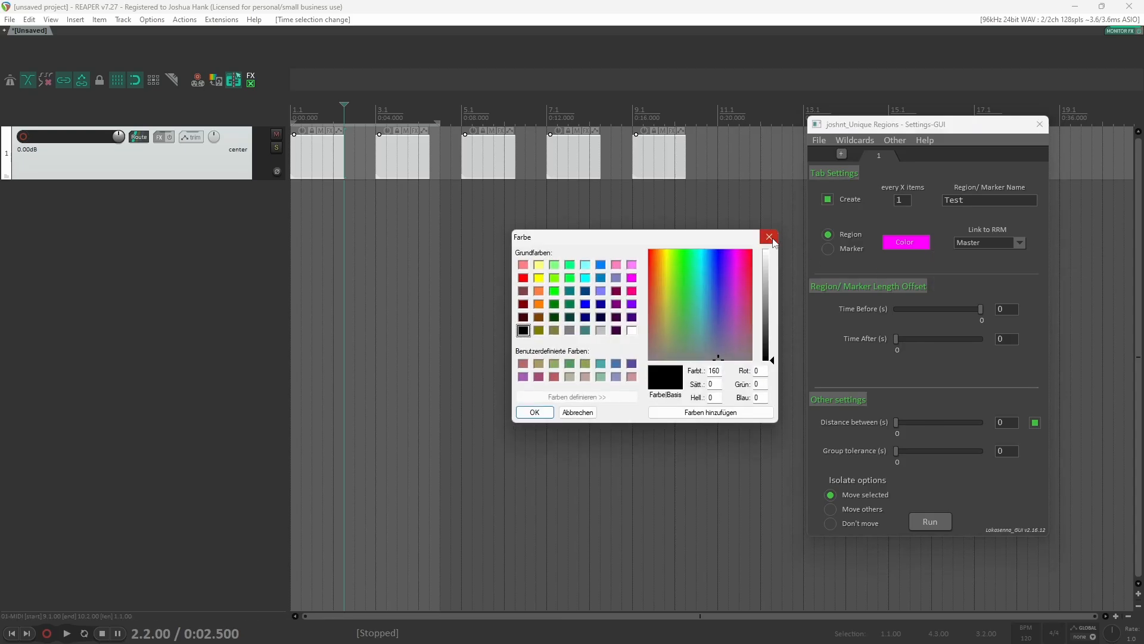
left_click(769, 237)
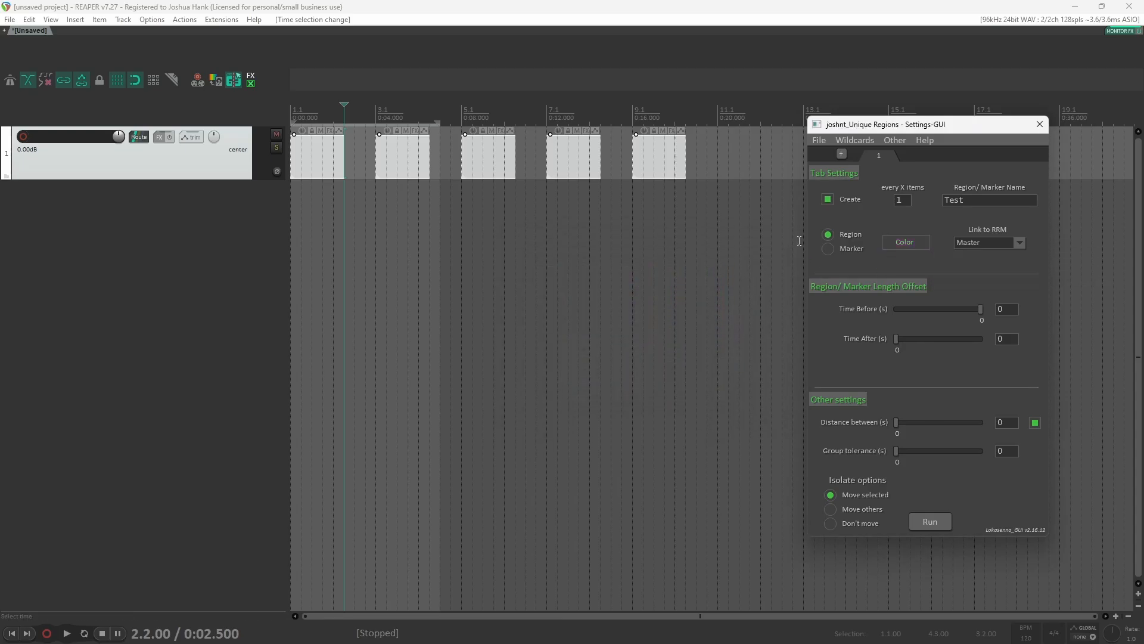
Step: Choose magenta as the region color again
left_click(918, 242)
left_click(632, 277)
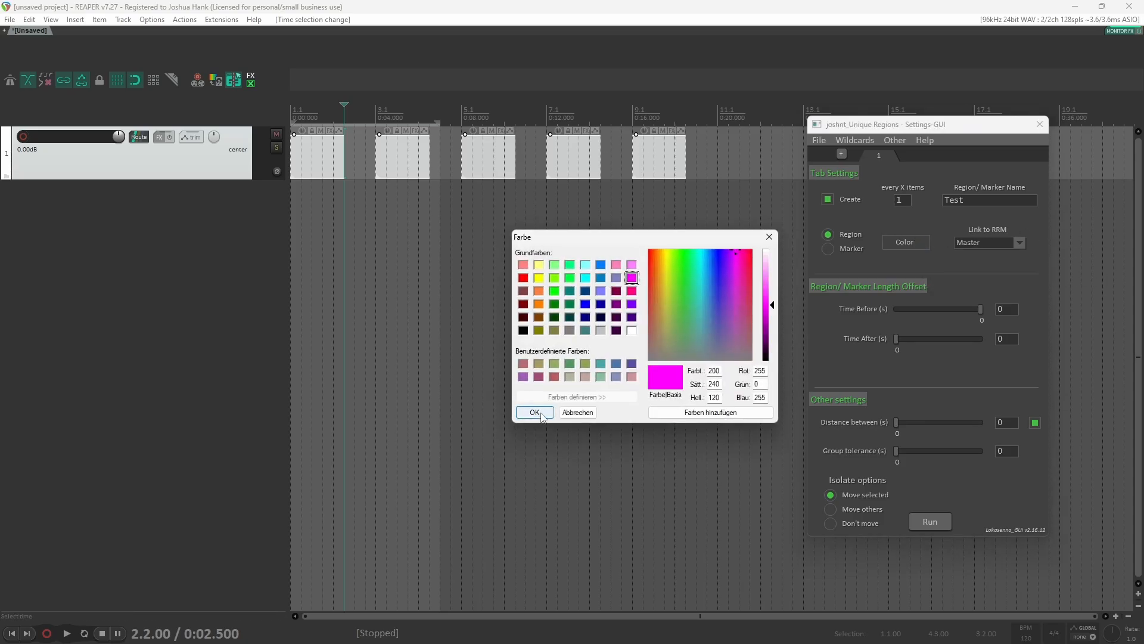
left_click(534, 413)
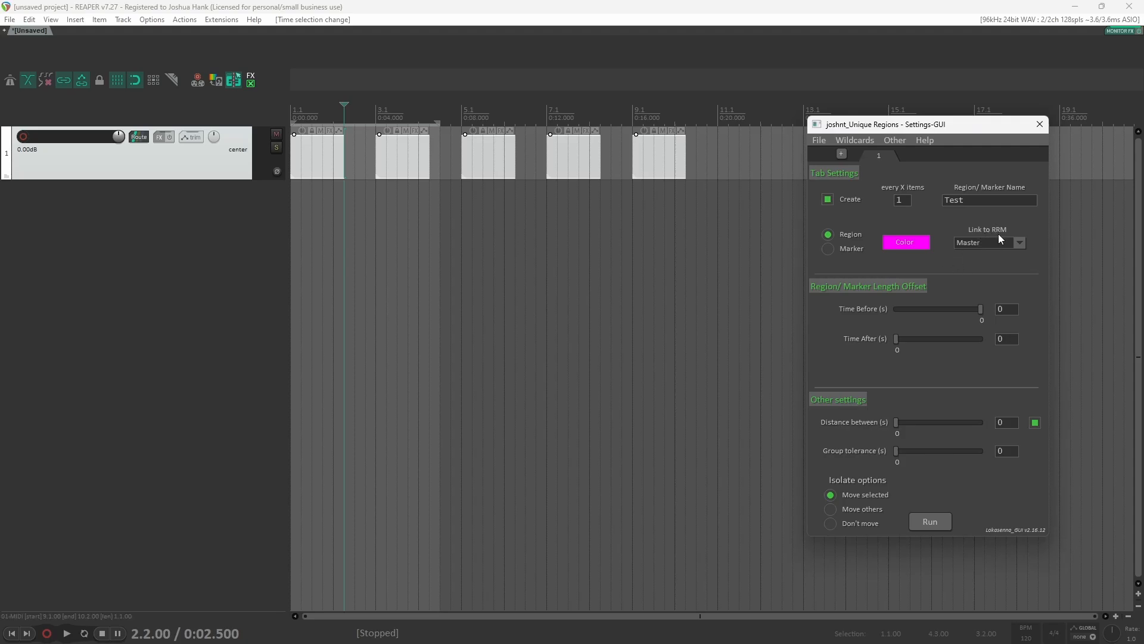
Step: Disable the distance-between option and run the script to create regions
mouse_move(998, 245)
left_click(1035, 422)
left_click(932, 523)
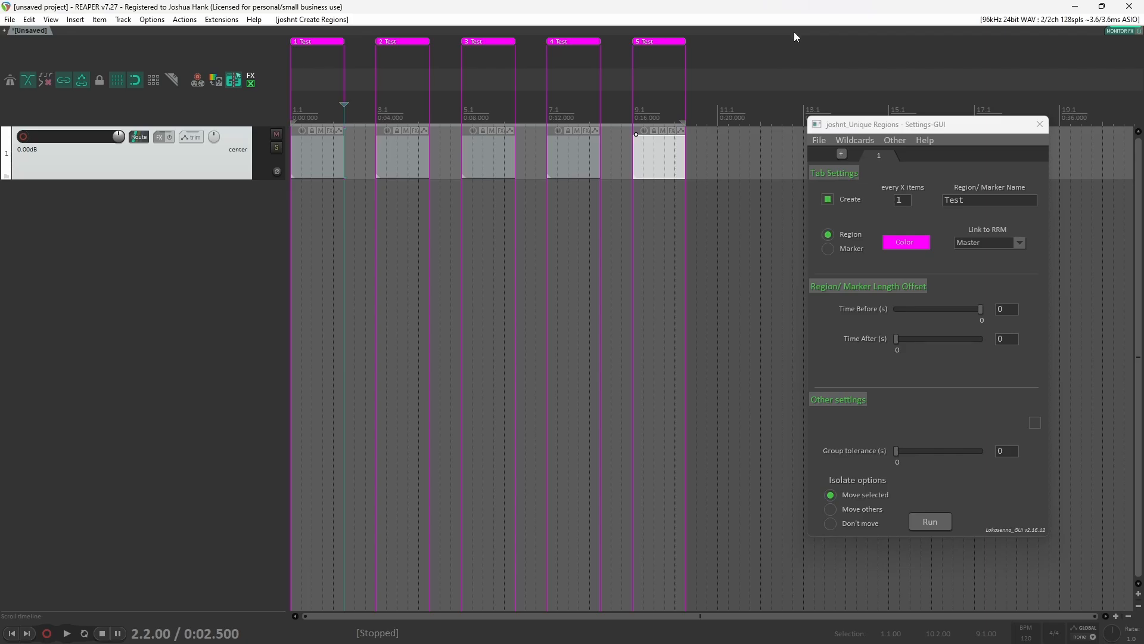
Step: Undo the created regions
key("ctrl+z")
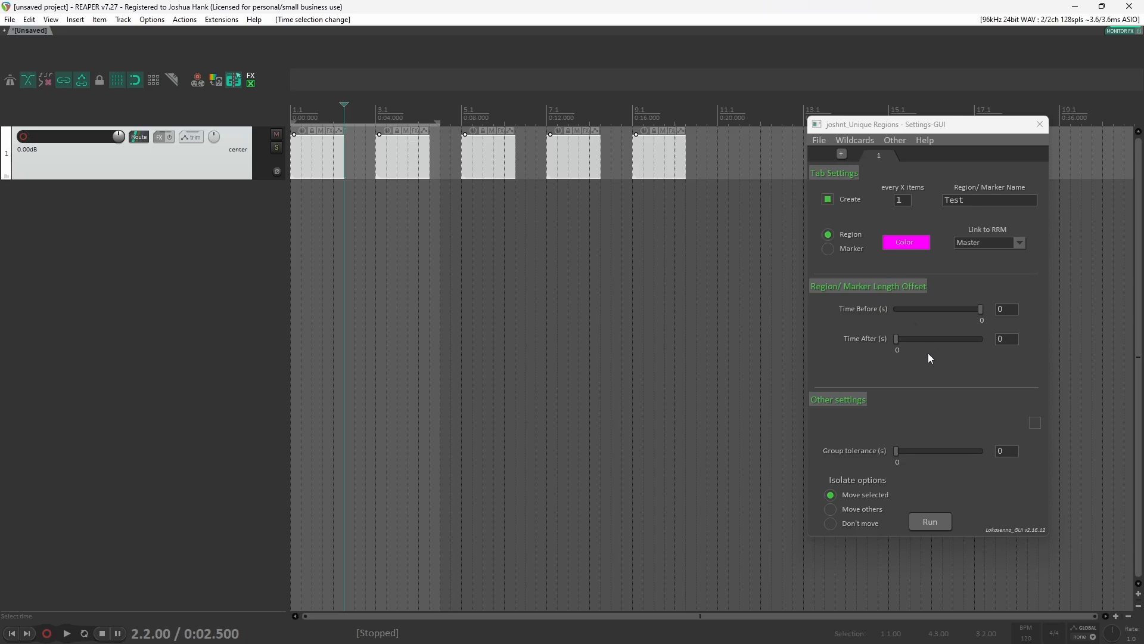
Step: Set the Time After offset to 0.5 s and reset Time Before to 0
left_click_drag(899, 342, 904, 341)
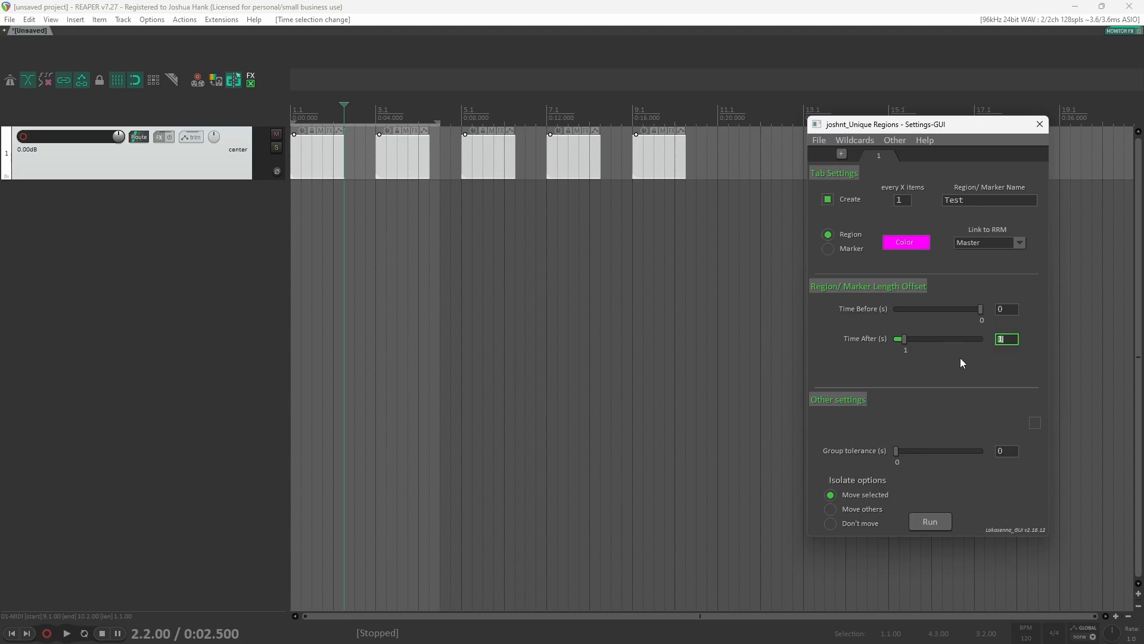
left_click_drag(901, 338, 1042, 346)
left_click_drag(981, 307, 982, 307)
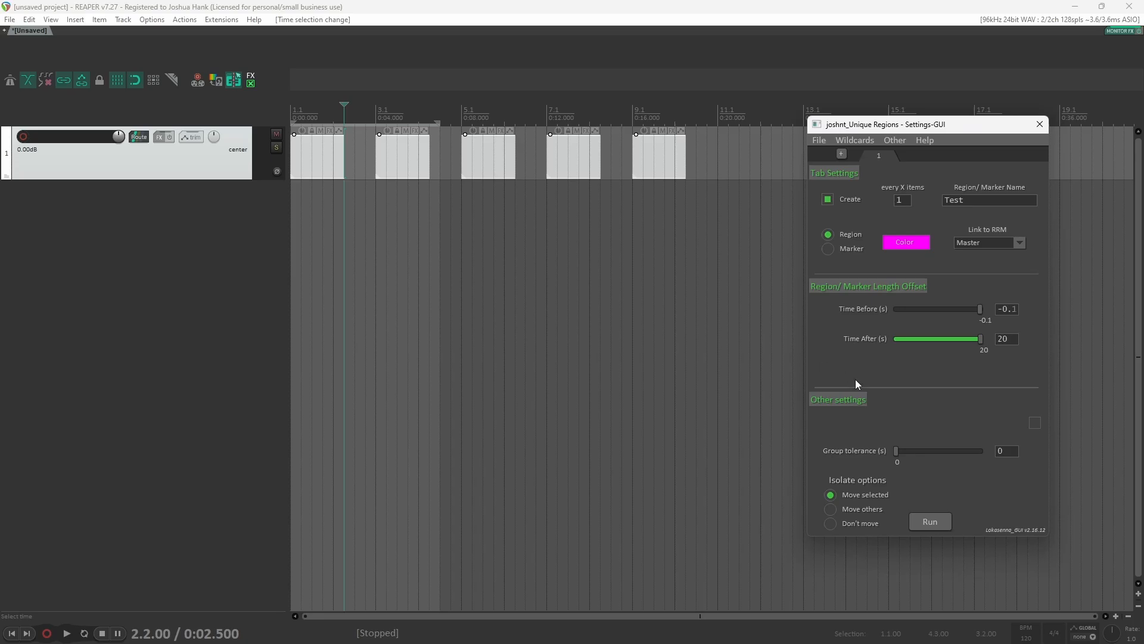
left_click_drag(980, 340, 979, 341)
double_click(979, 340)
double_click(981, 311)
left_click(895, 340)
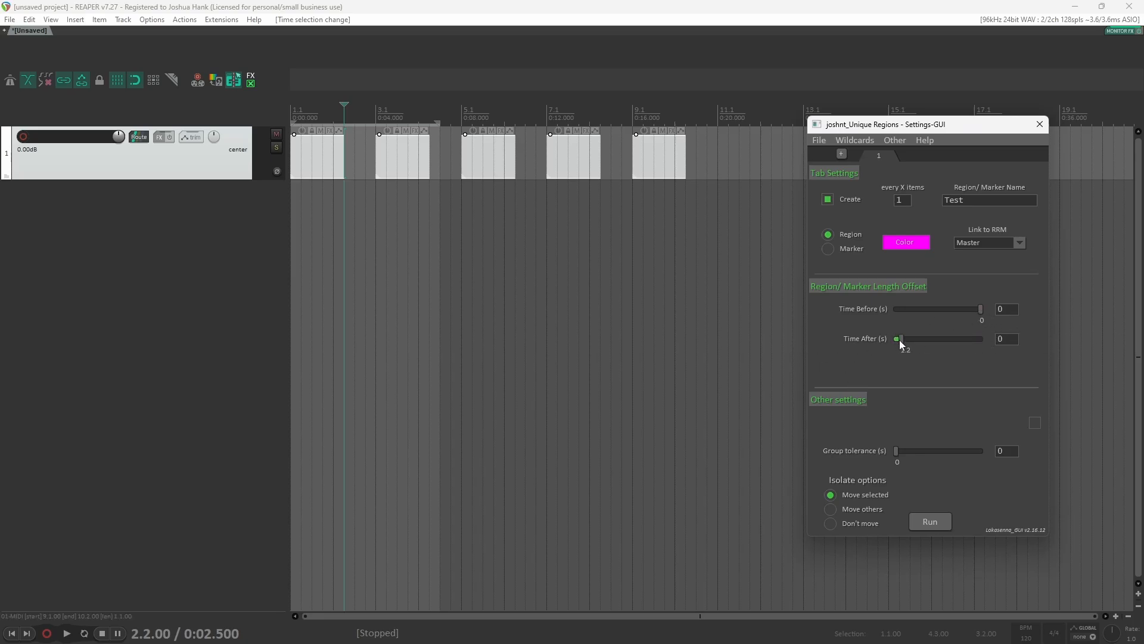
left_click_drag(898, 341, 896, 342)
Step: Copy a MIDI item to add a sixth item and set every X items to 2
left_click_drag(664, 170, 756, 174)
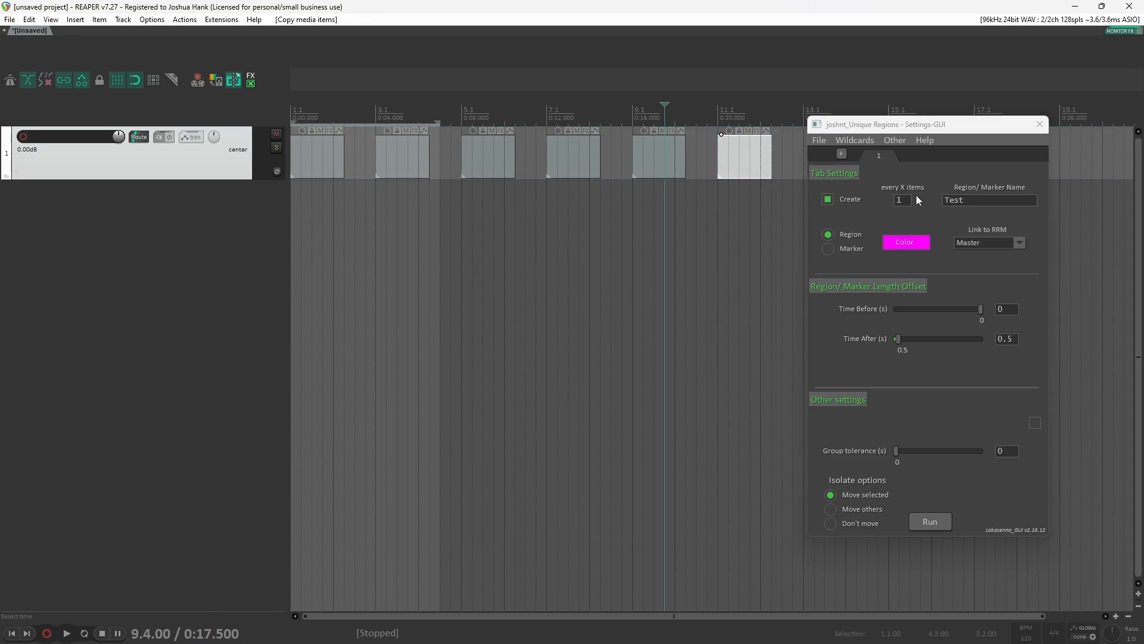
left_click(897, 203)
type("2")
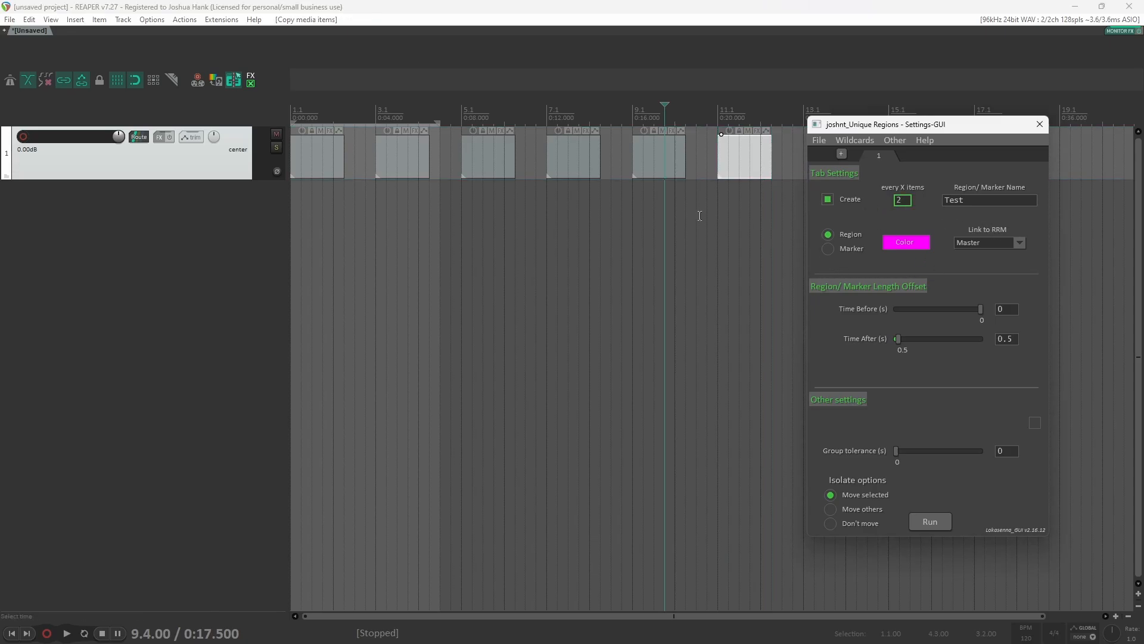
Step: Select all MIDI items and run the script to create regions grouping every 2 items
left_click(645, 216)
left_click_drag(316, 141, 316, 141)
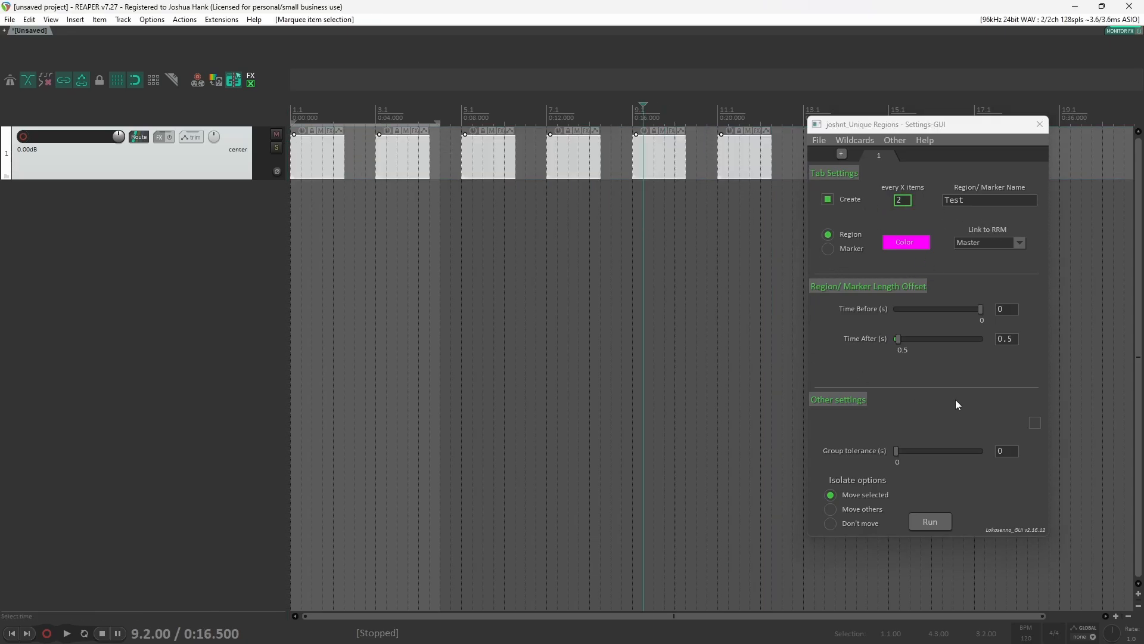
left_click(929, 519)
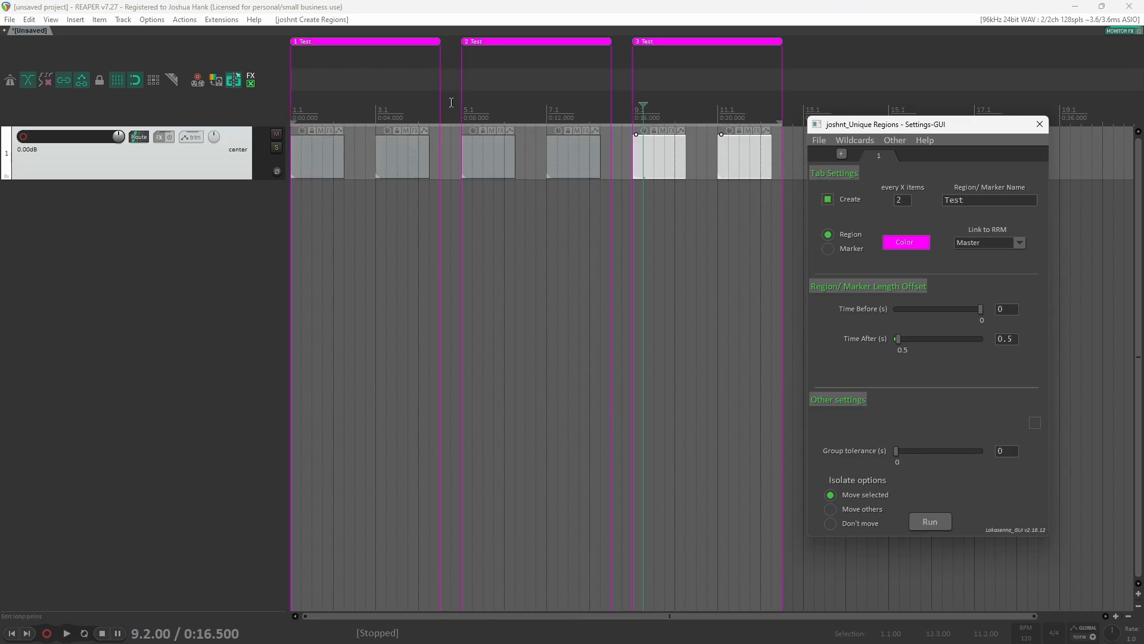
left_click(424, 189)
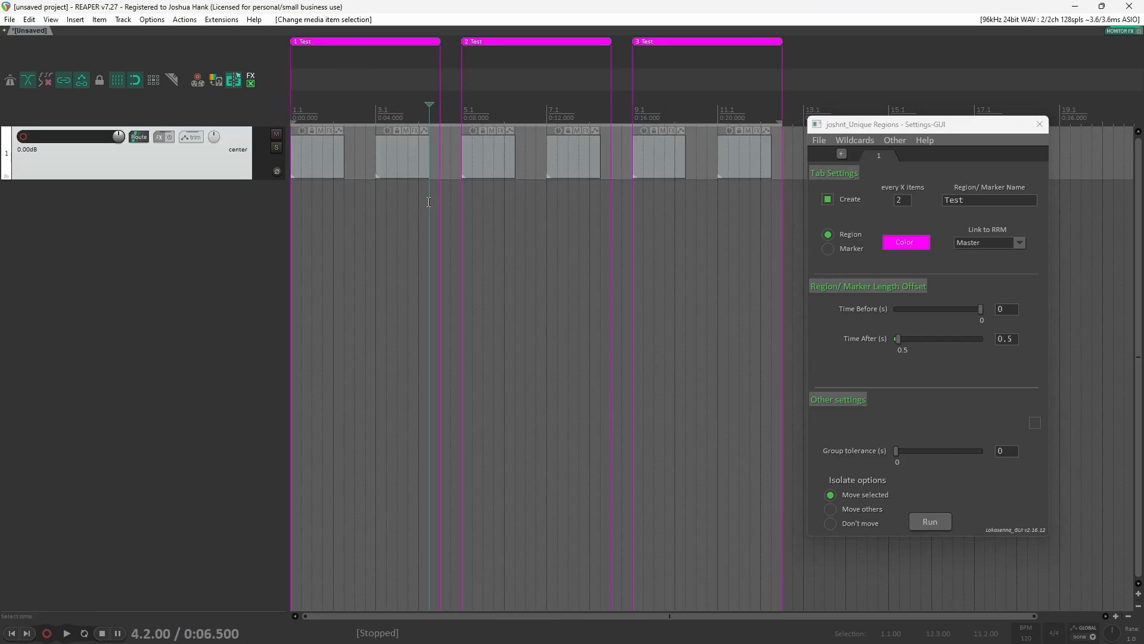
scroll(424, 189, "up", 6)
scroll(662, 175, "down", 6)
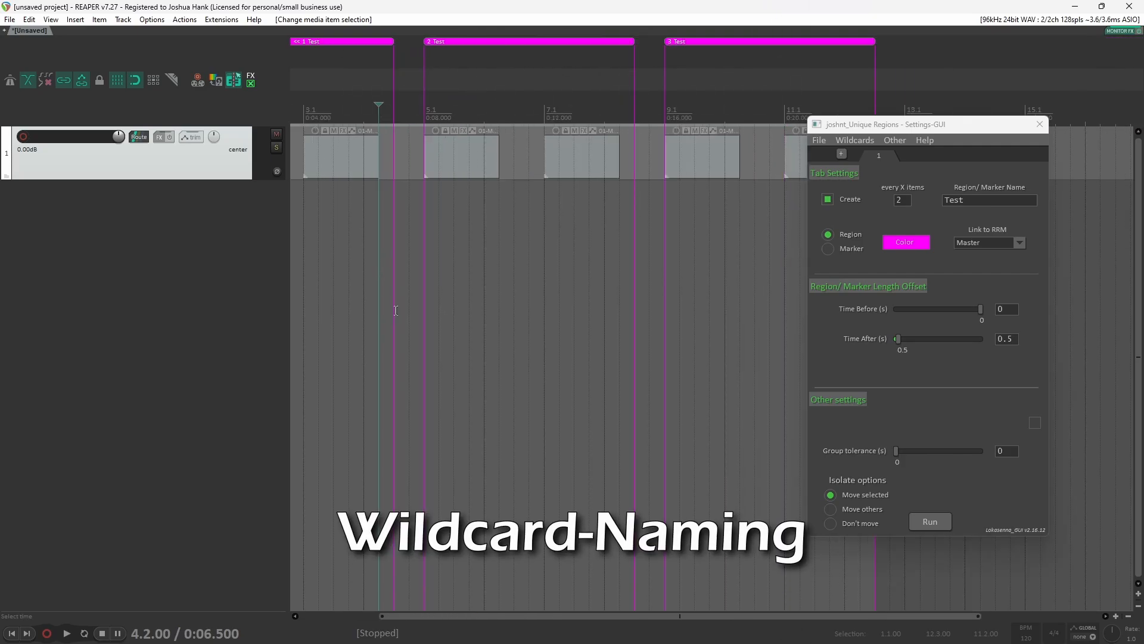
scroll(445, 257, "down", 2)
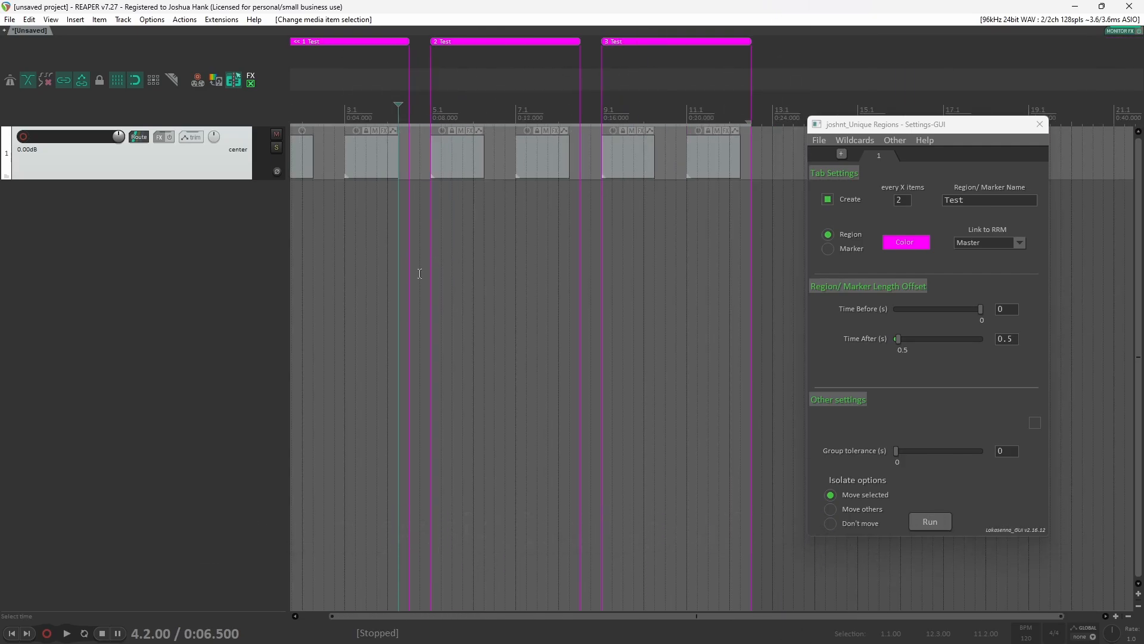
scroll(419, 273, "down", 1)
scroll(407, 287, "up", 1)
scroll(408, 286, "left", 2)
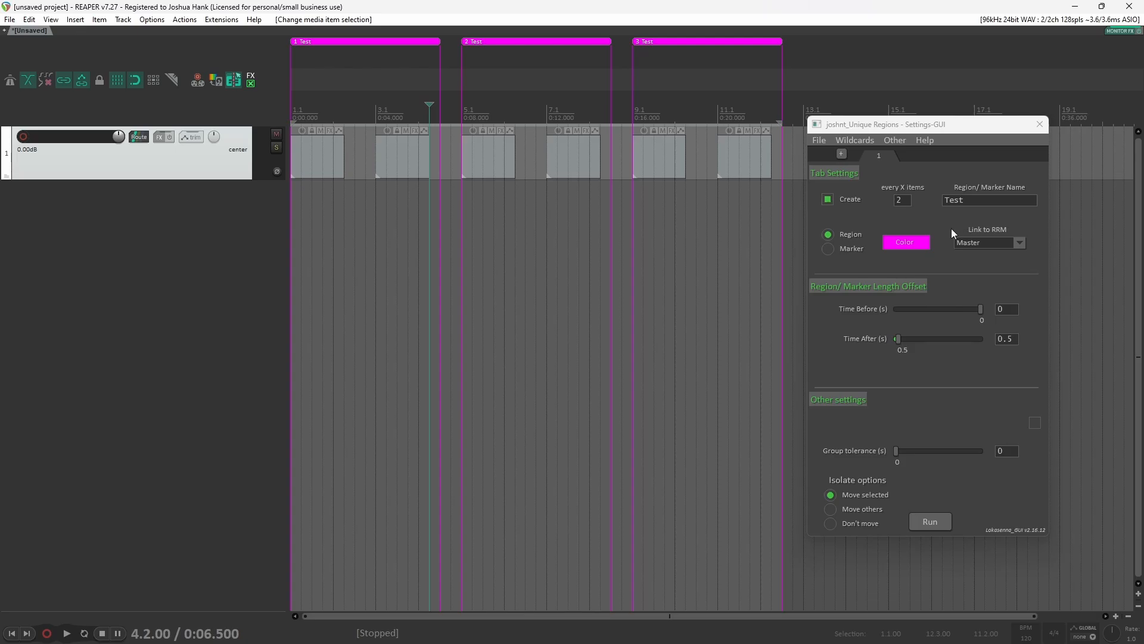
Step: Clear the region name field and open the Wildcard Info to review the available wildcards
double_click(943, 204)
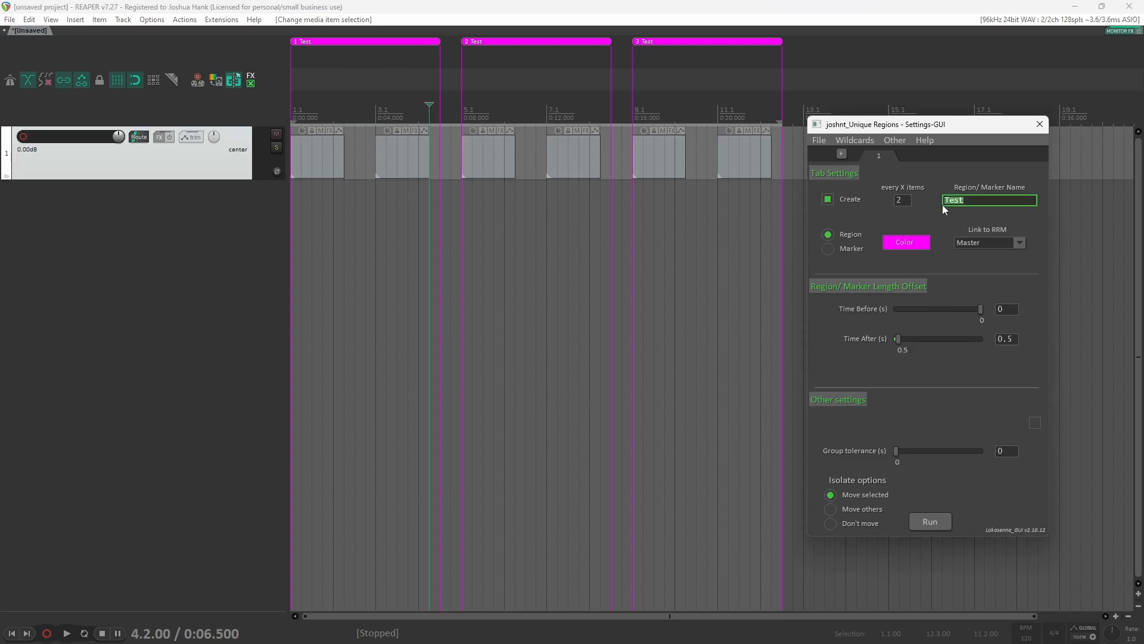
key("BackSpace")
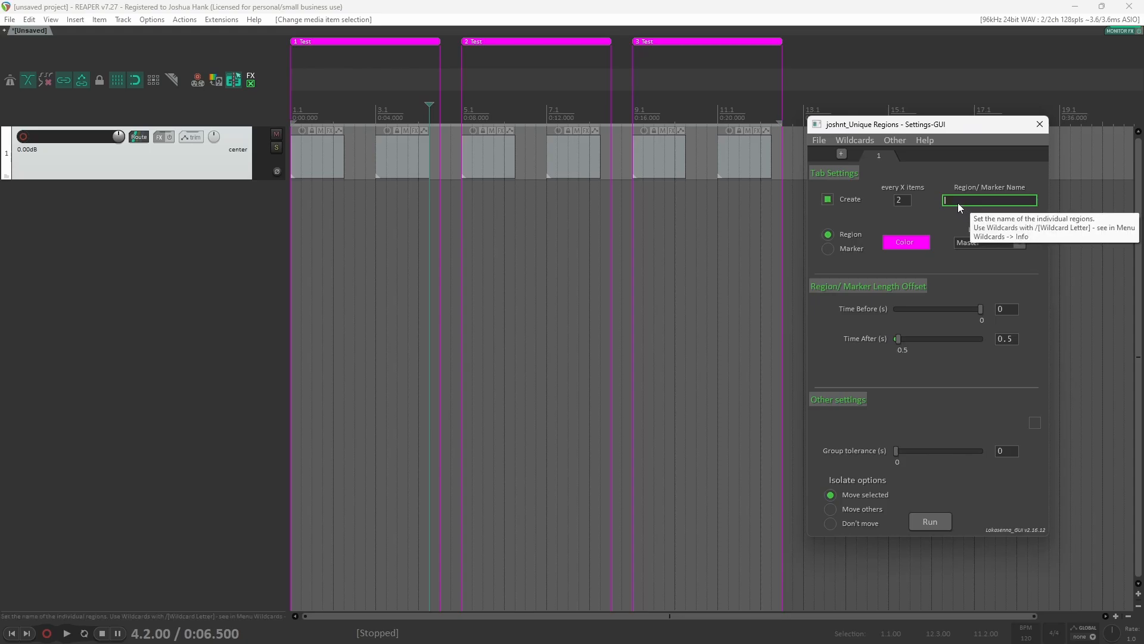
left_click(851, 141)
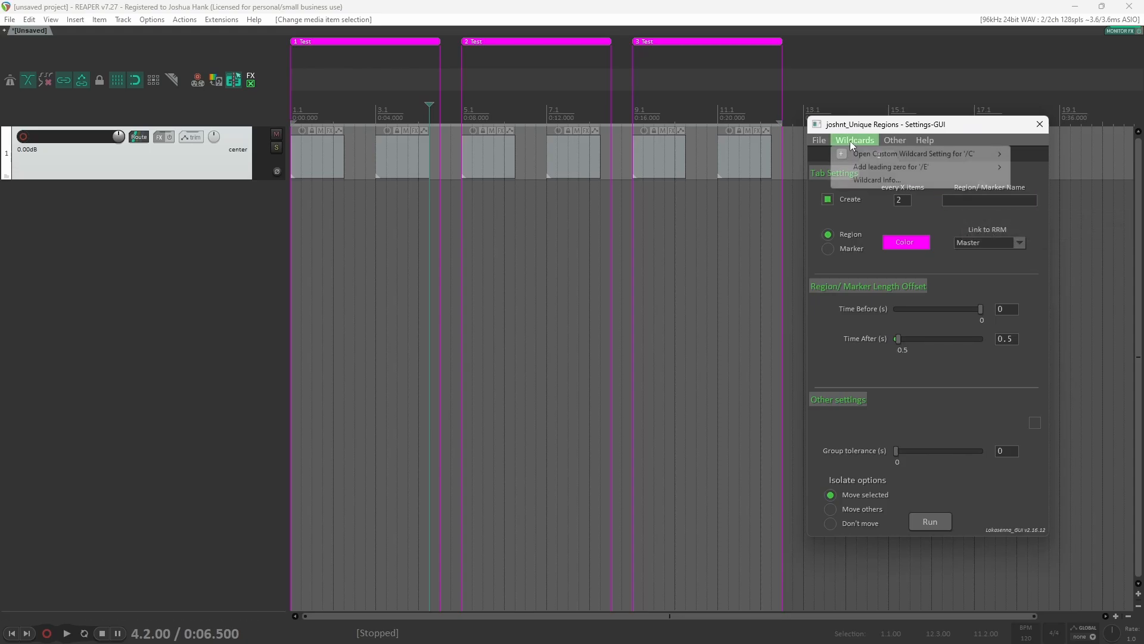
left_click(875, 178)
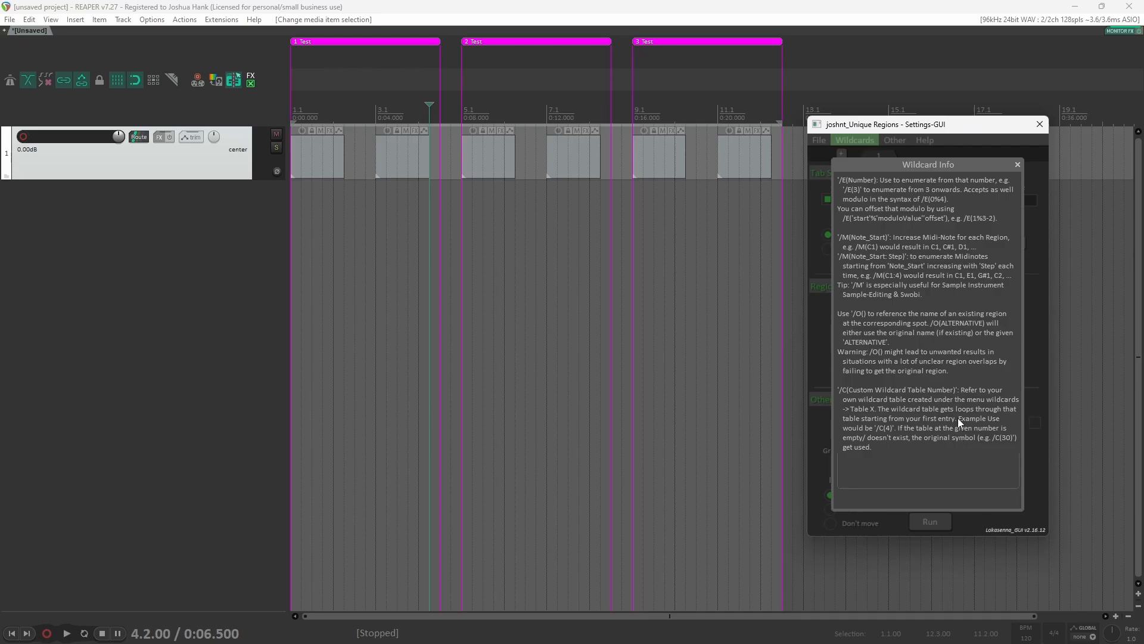
left_click(1017, 164)
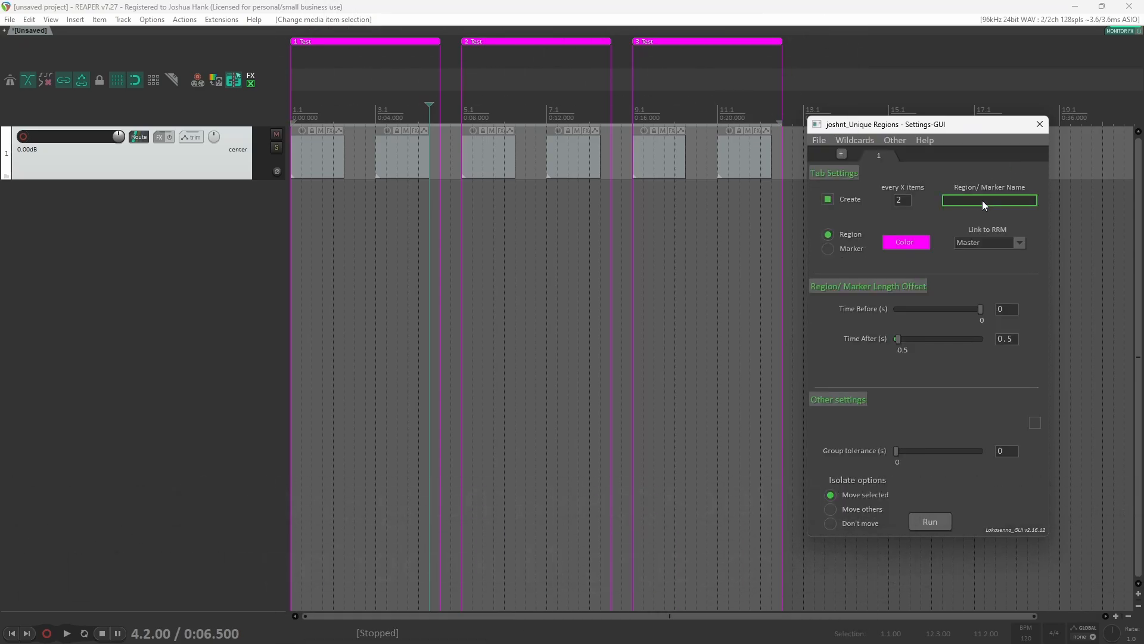
Step: Enter /E(1) as the region name and set every X items to 1
type("/E")
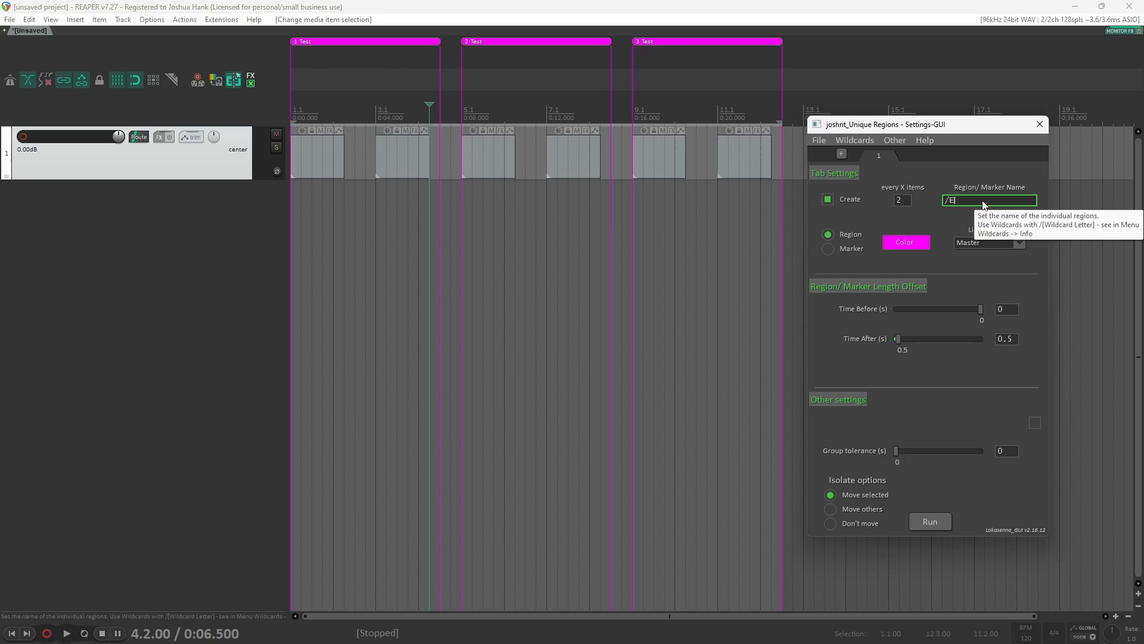
type("()")
type("1")
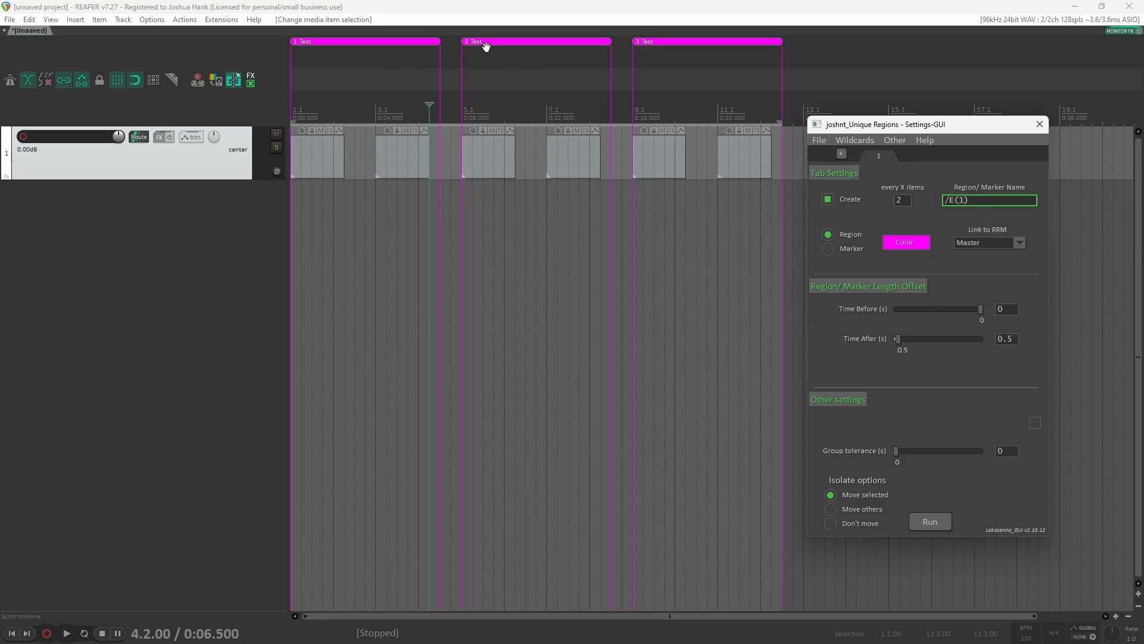
double_click(901, 200)
type("1")
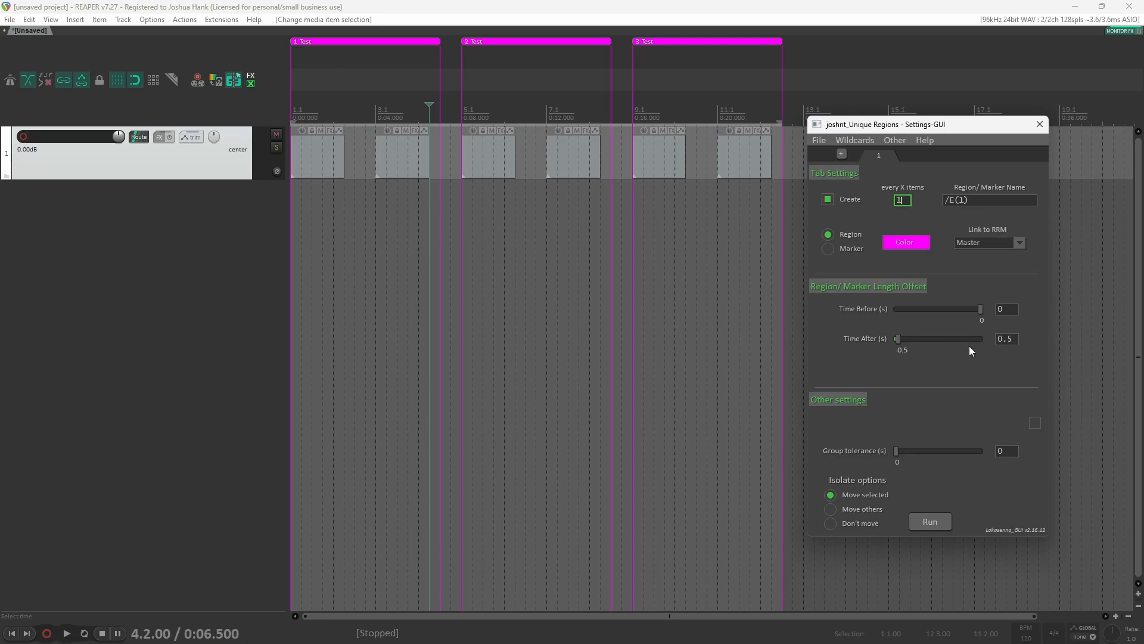
Step: Undo the previous regions and run the script again on all selected MIDI items
left_click(684, 12)
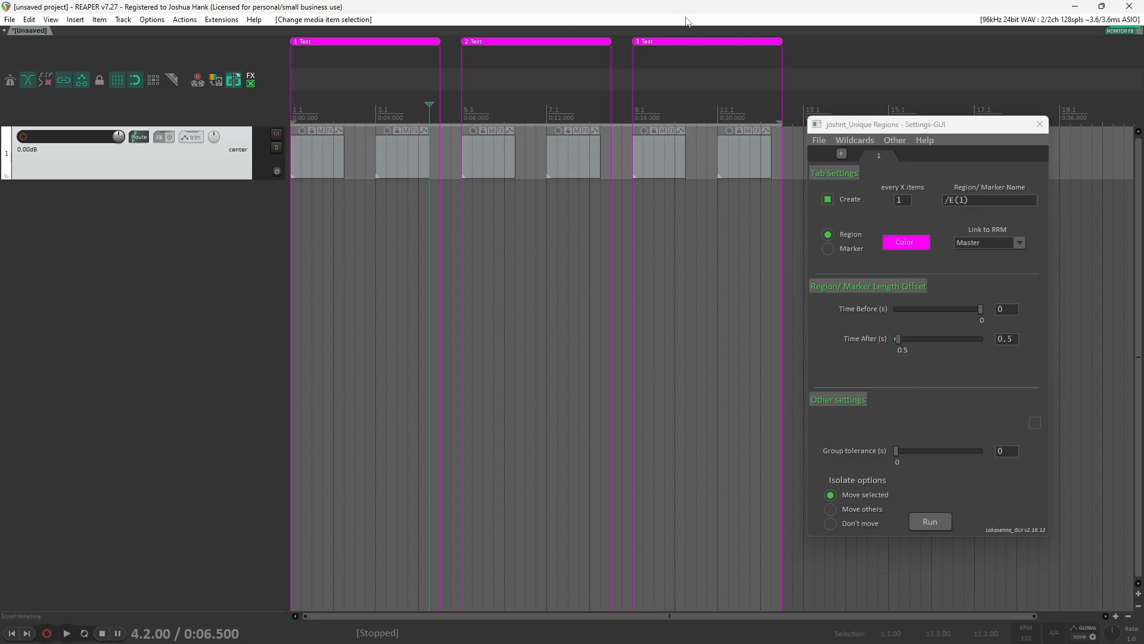
key("ctrl+z")
left_click_drag(752, 219, 286, 132)
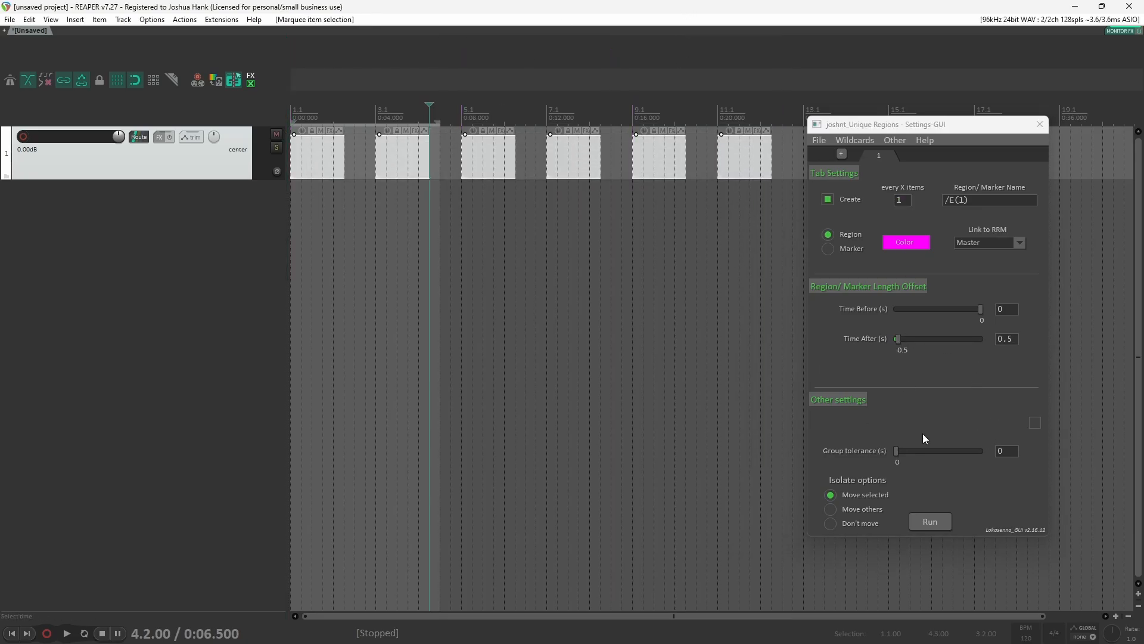
left_click(927, 526)
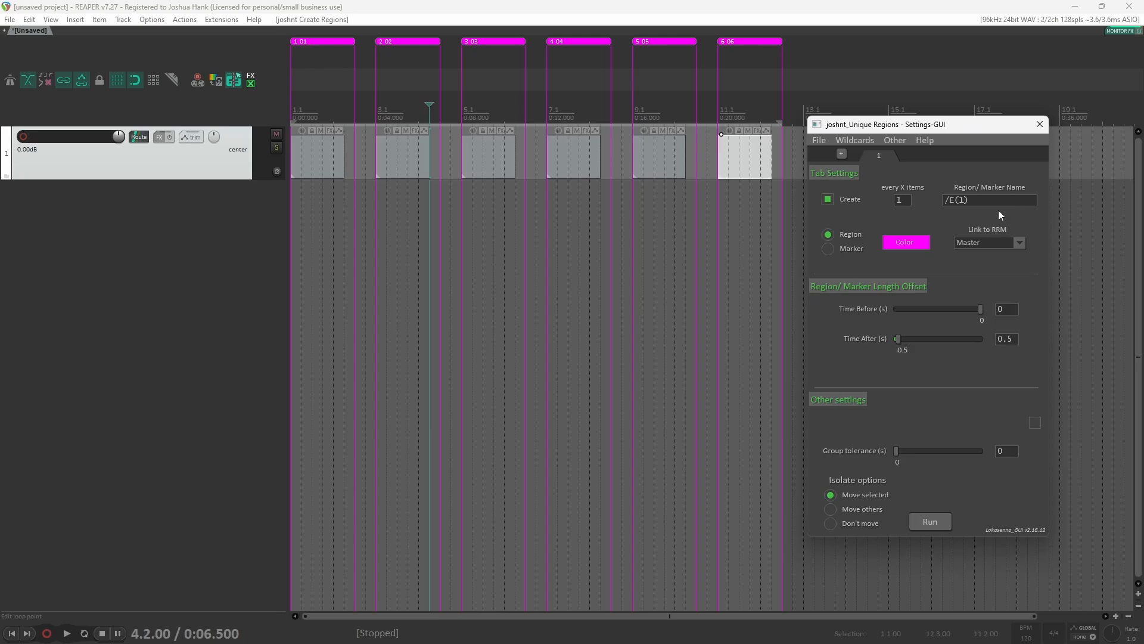
Step: Set the leading-zero option for the /E wildcard to None
left_click(855, 142)
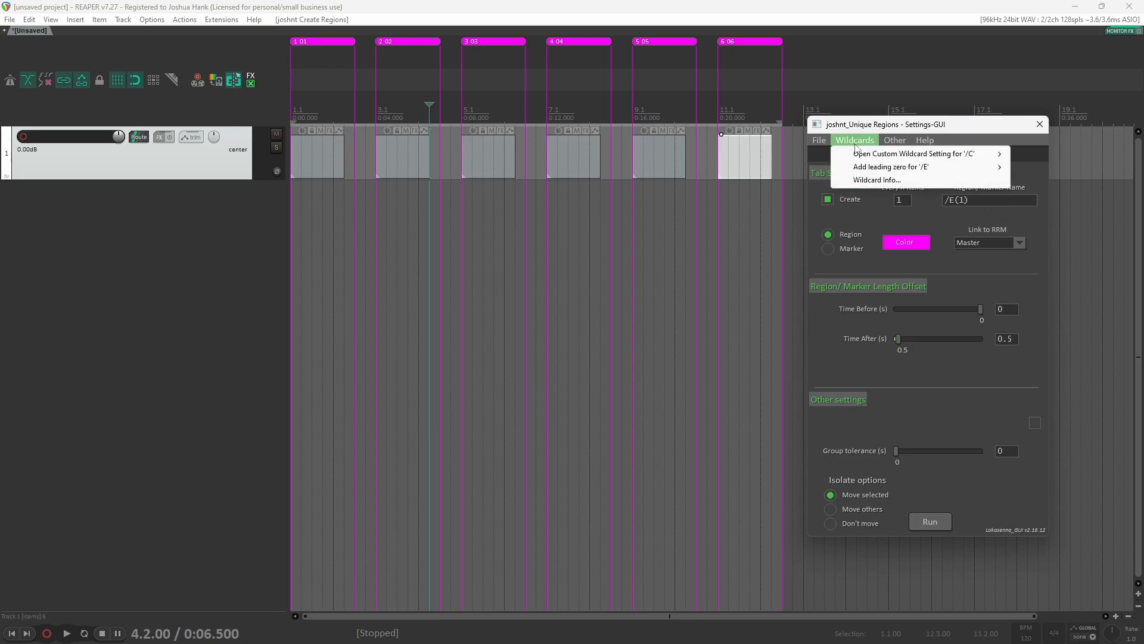
mouse_move(869, 170)
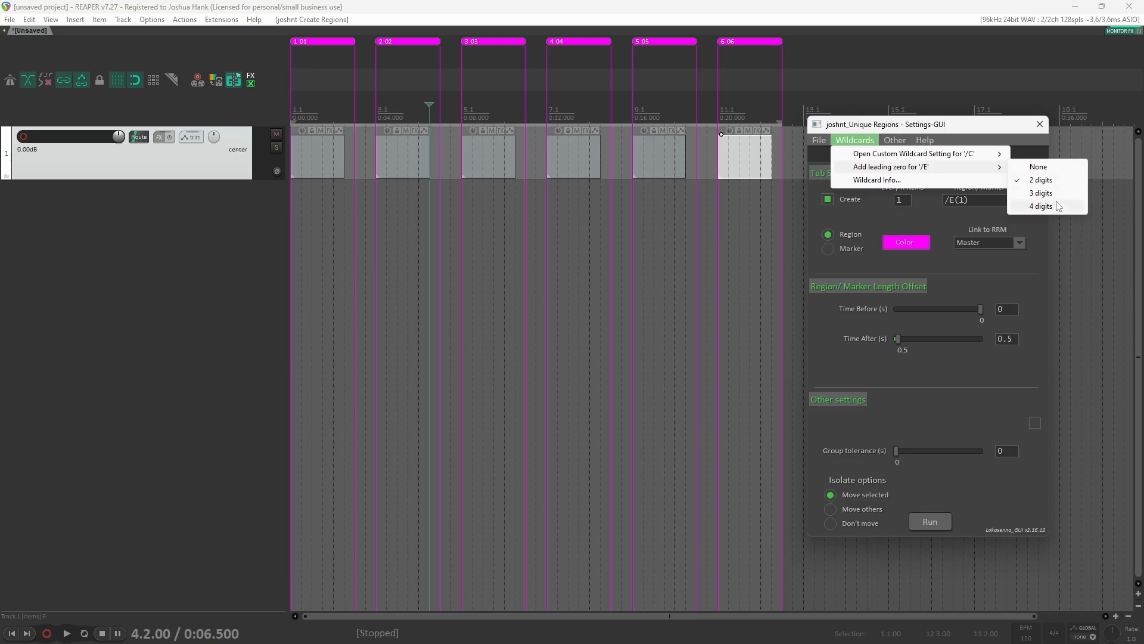
left_click(1065, 169)
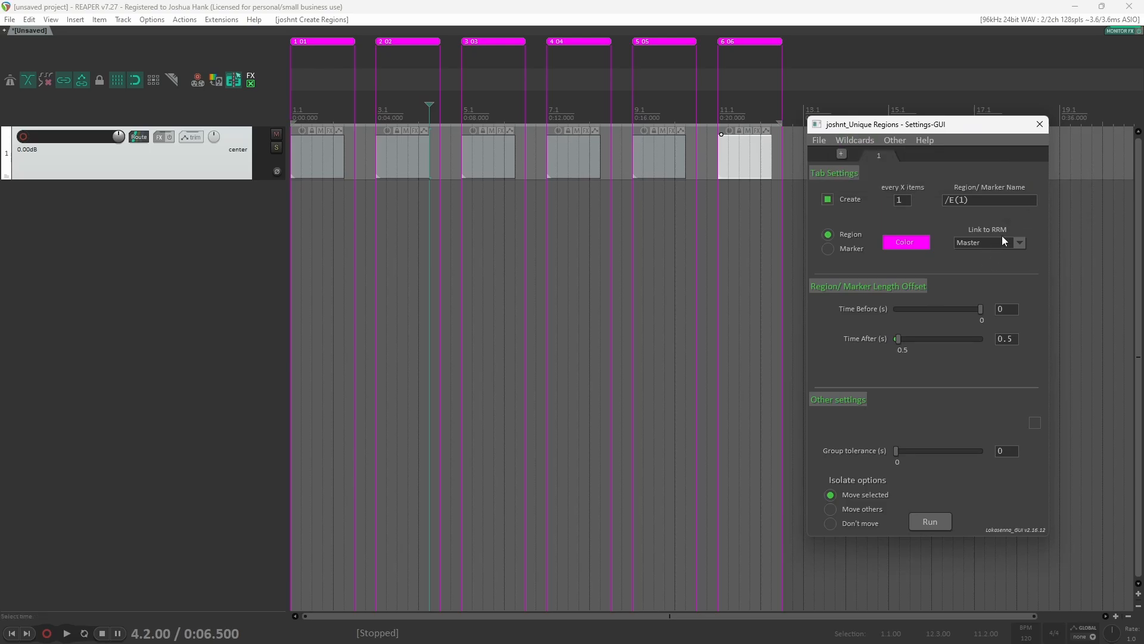
Step: Prefix the region name with RR and undo the previously created regions
left_click(991, 201)
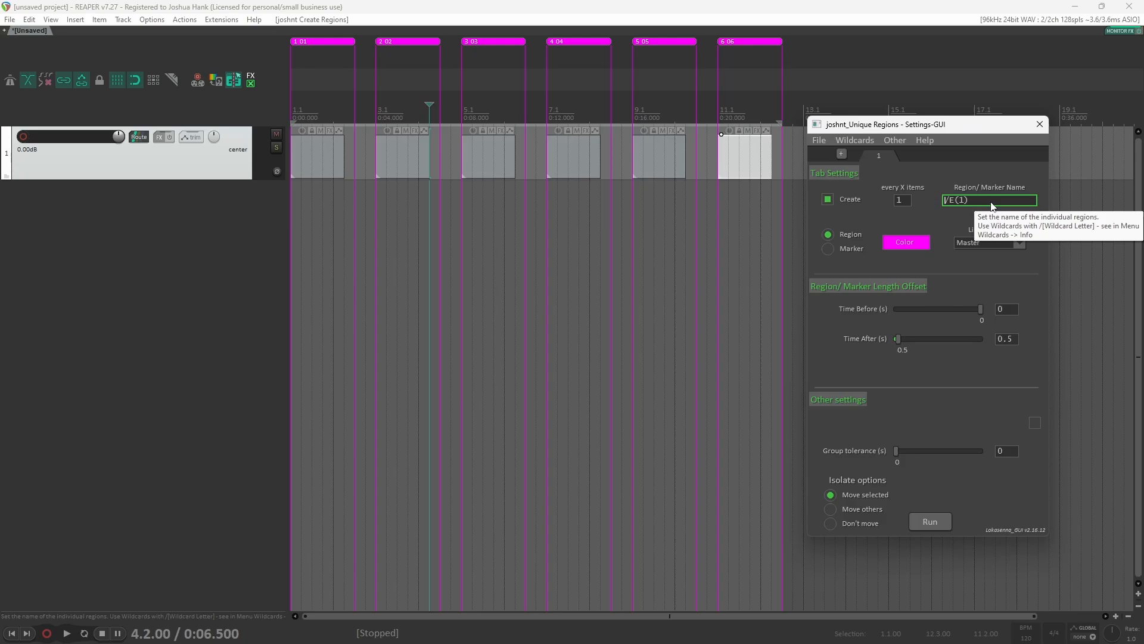
type("RR")
left_click(881, 28)
key("ctrl+z")
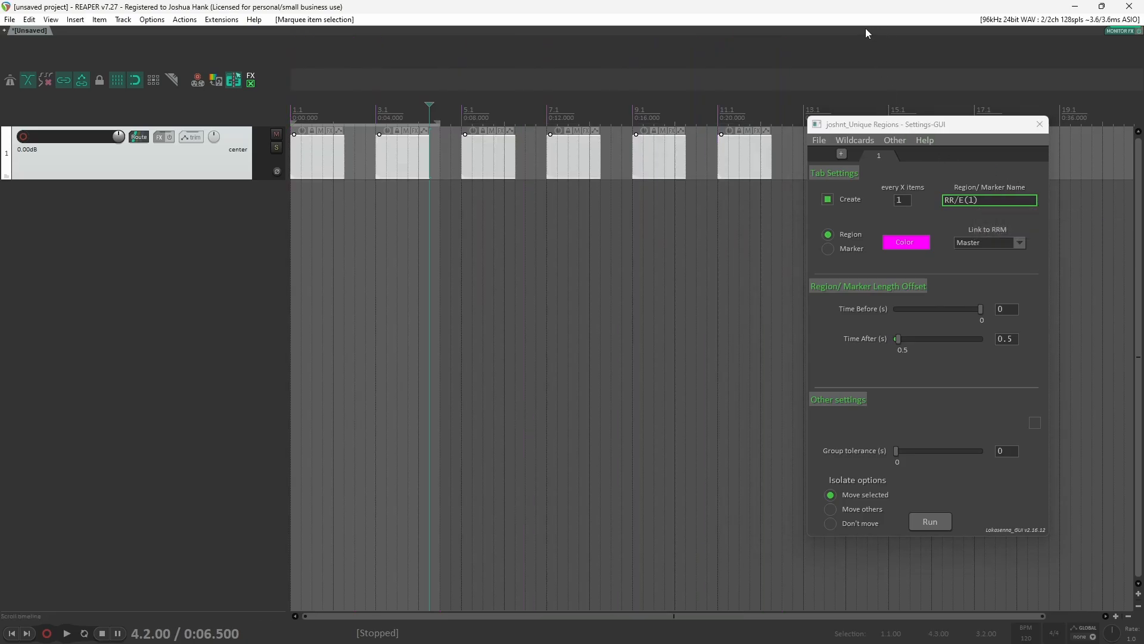
Step: Change the region name to RR/E(0%2+1) and run the script over the MIDI items
left_click(930, 522)
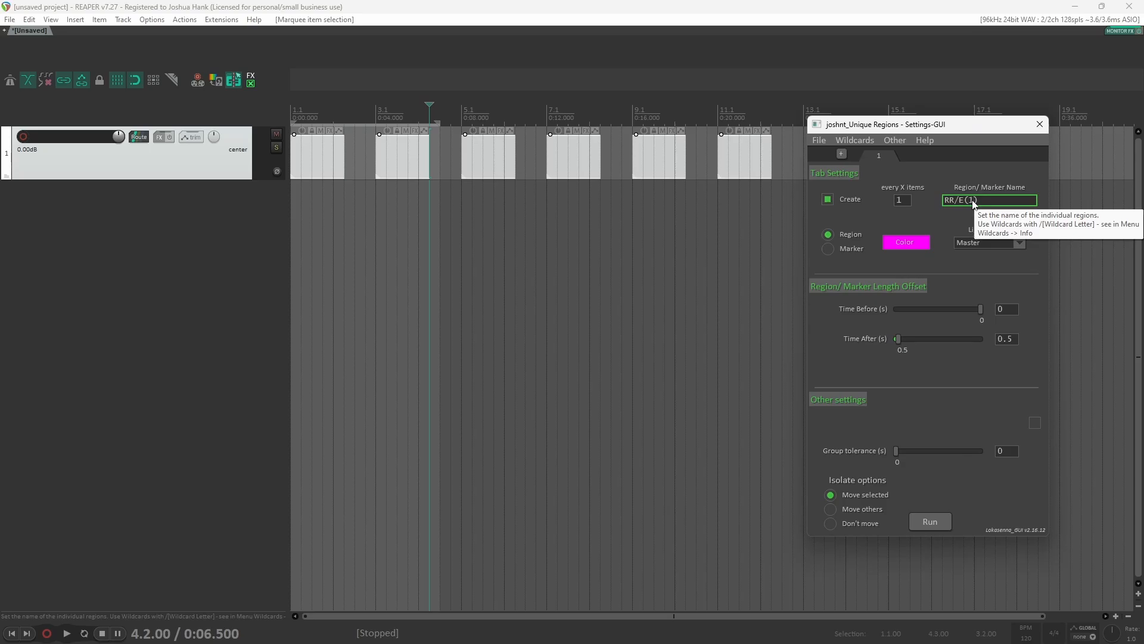
type("%")
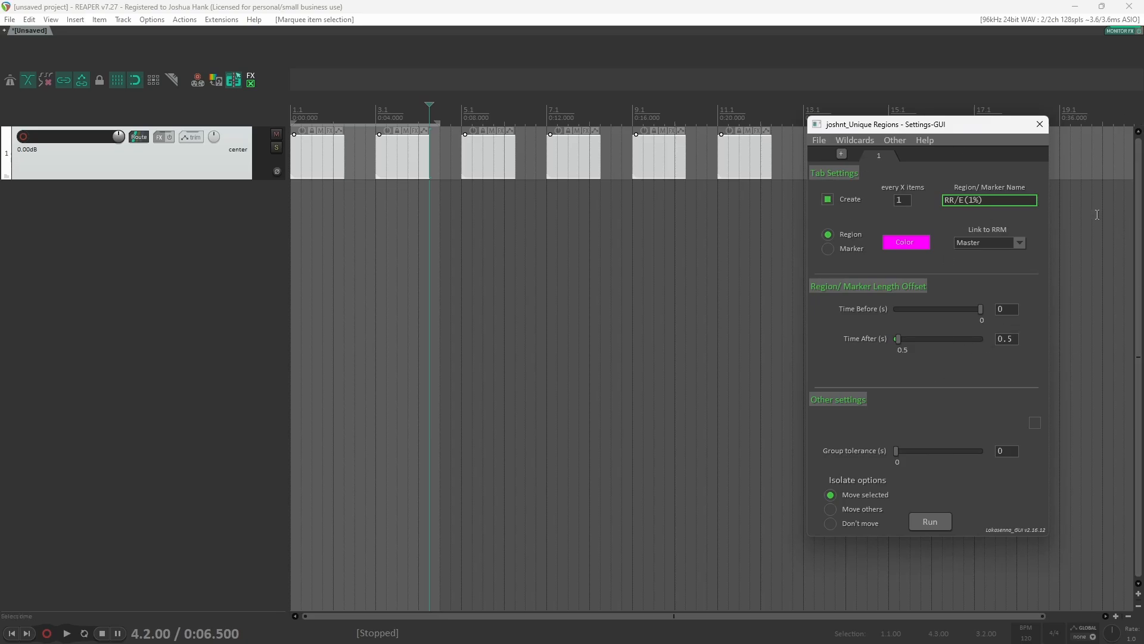
type("2")
type("+")
type("1")
key("BackSpace")
type("0")
left_click(931, 522)
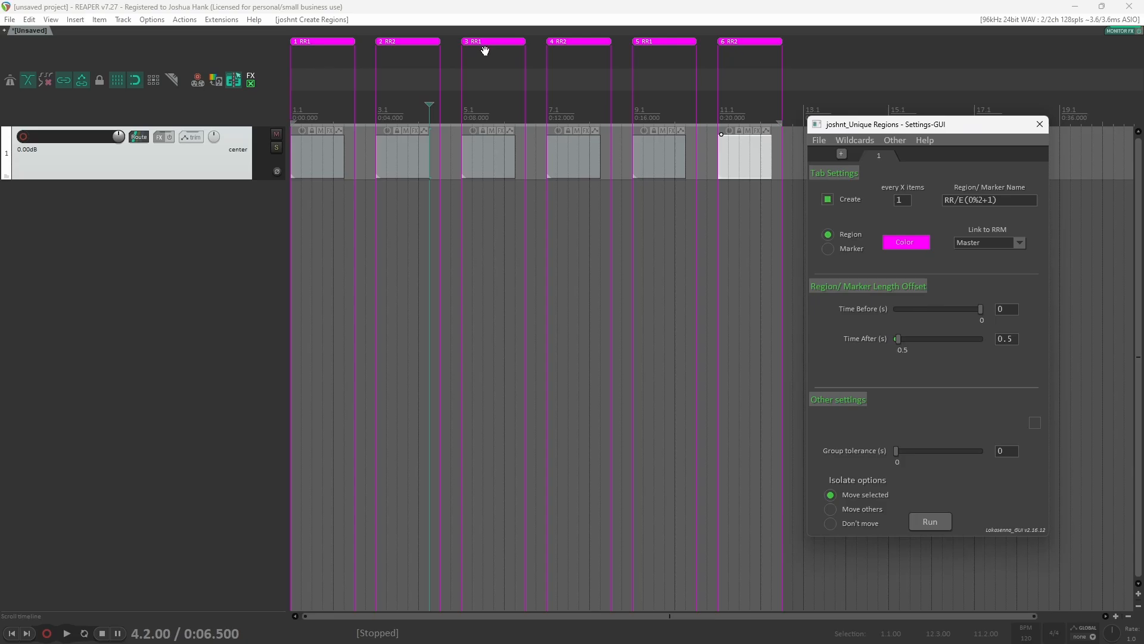
Step: Set the name to /M(C1) and switch the output type from Region to Marker
double_click(1000, 200)
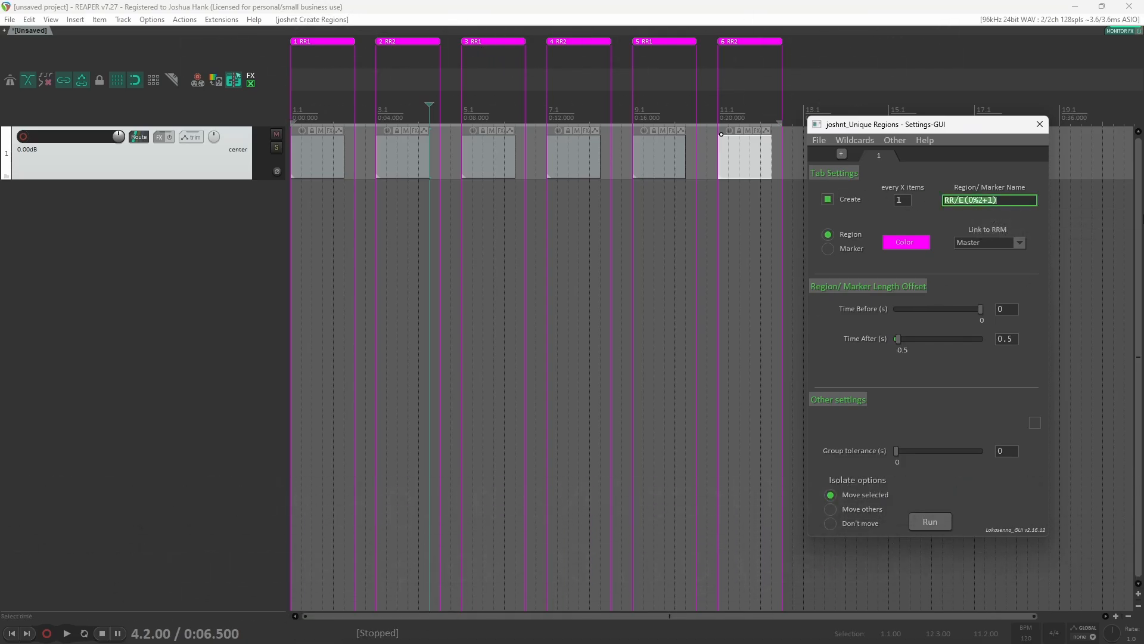
key("BackSpace")
type("/M(")
type("C")
type("1")
left_click(830, 249)
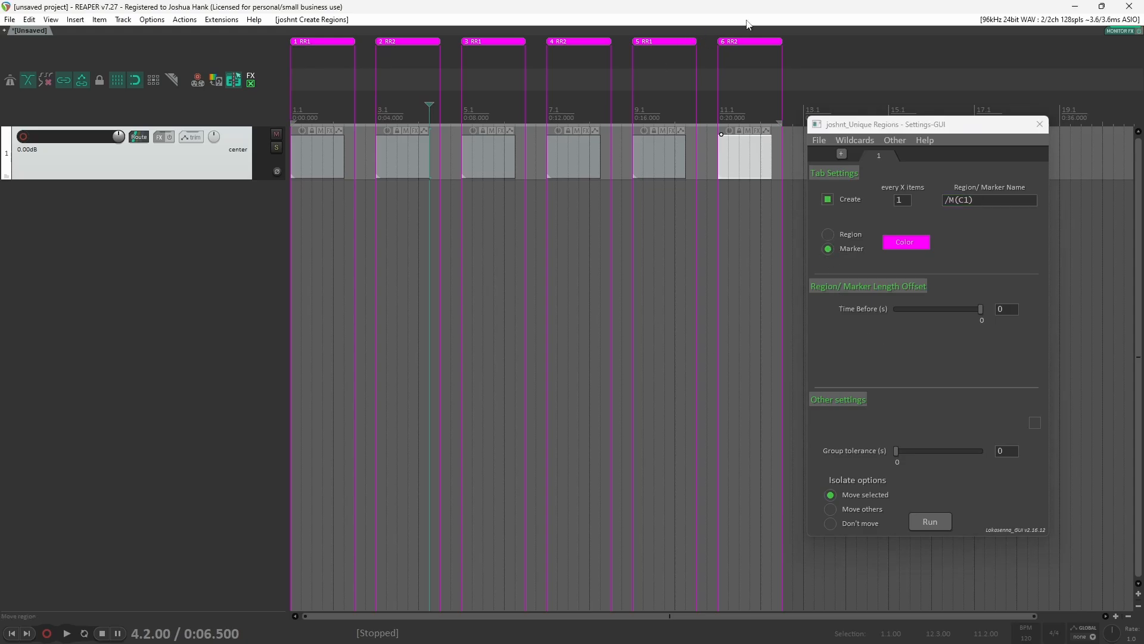
Step: Undo the previous regions and run the script on all MIDI items to create markers
key("ctrl+z")
left_click_drag(752, 223, 246, 159)
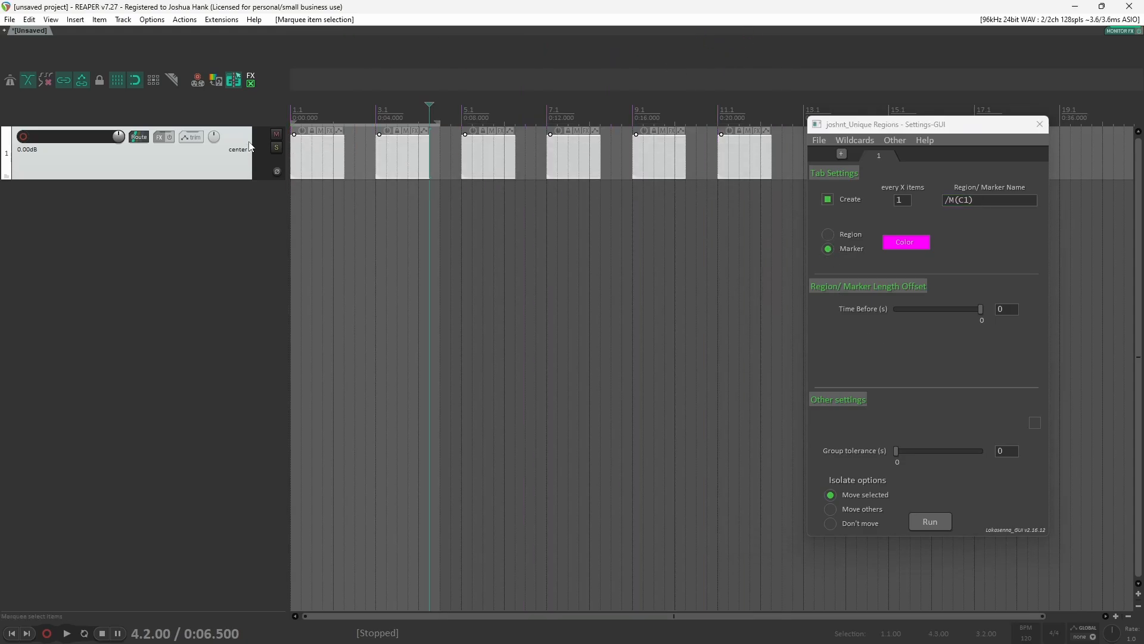
left_click(932, 521)
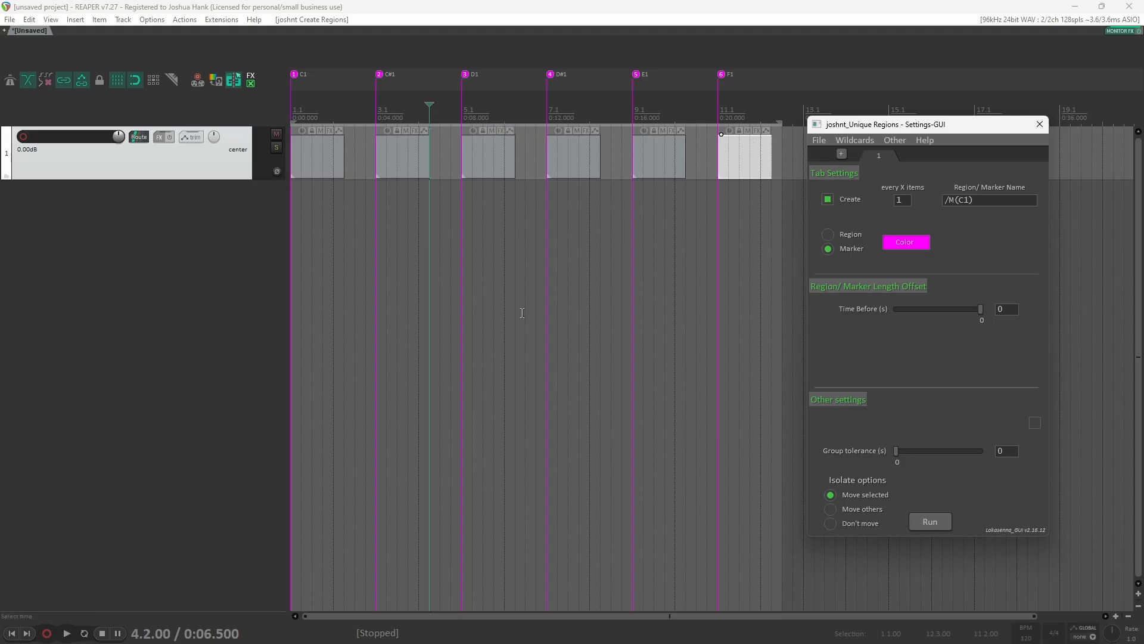
Step: Undo the created note-named markers
scroll(522, 312, "down", 4)
left_click_drag(639, 209, 577, 171)
key("ctrl+z")
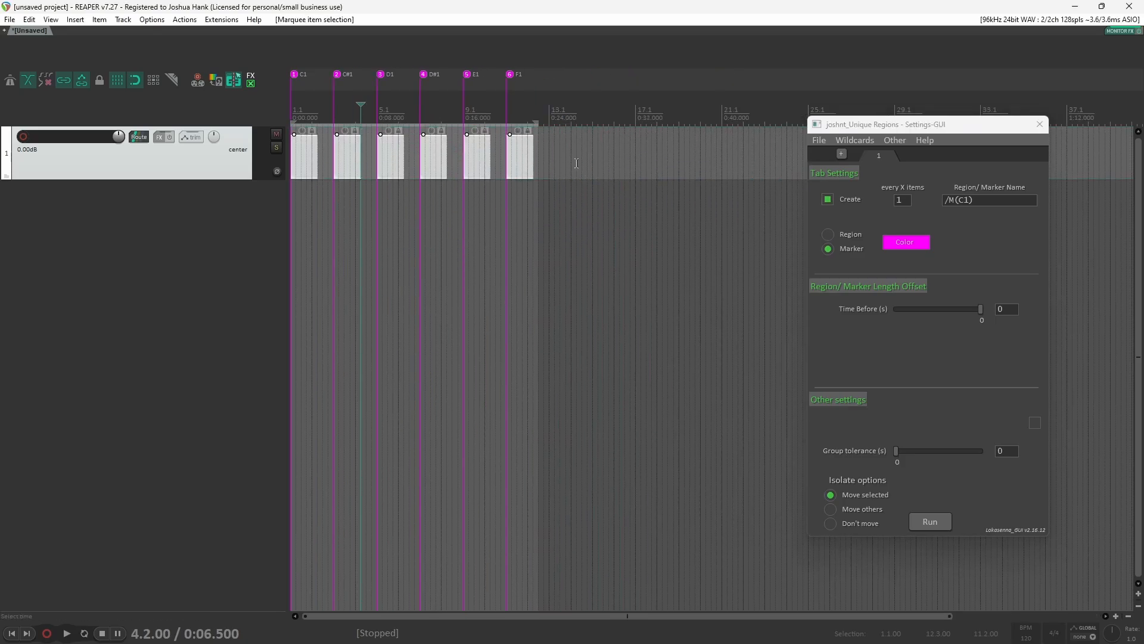
key("ctrl+z")
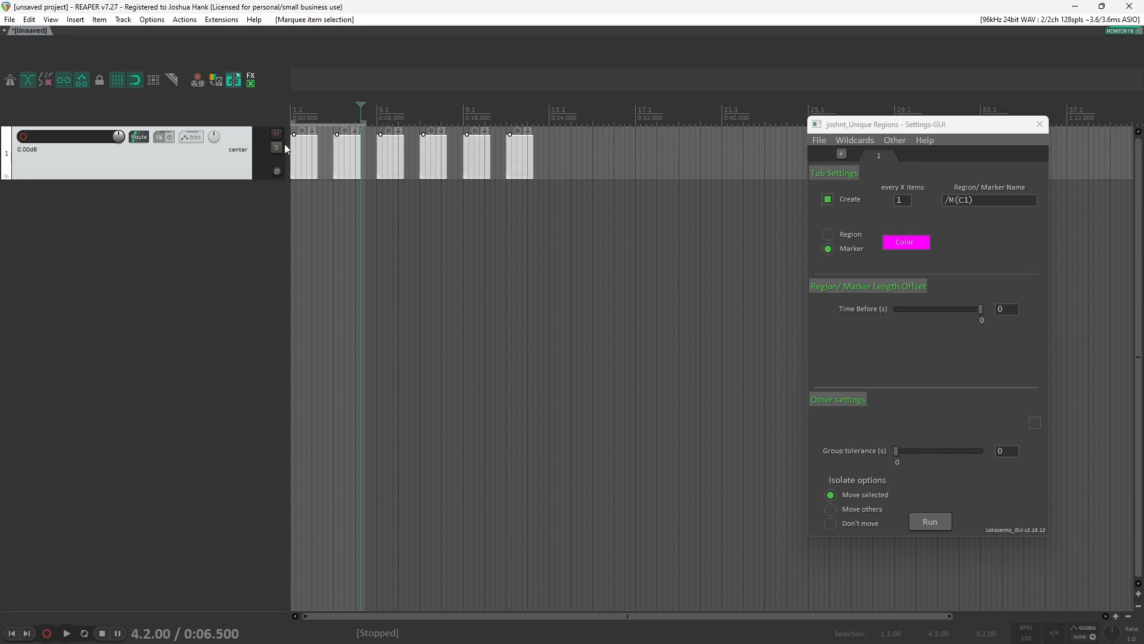
Step: Duplicate the MIDI items to fill the track with sixteen items and select them all
left_click_drag(314, 163, 582, 170)
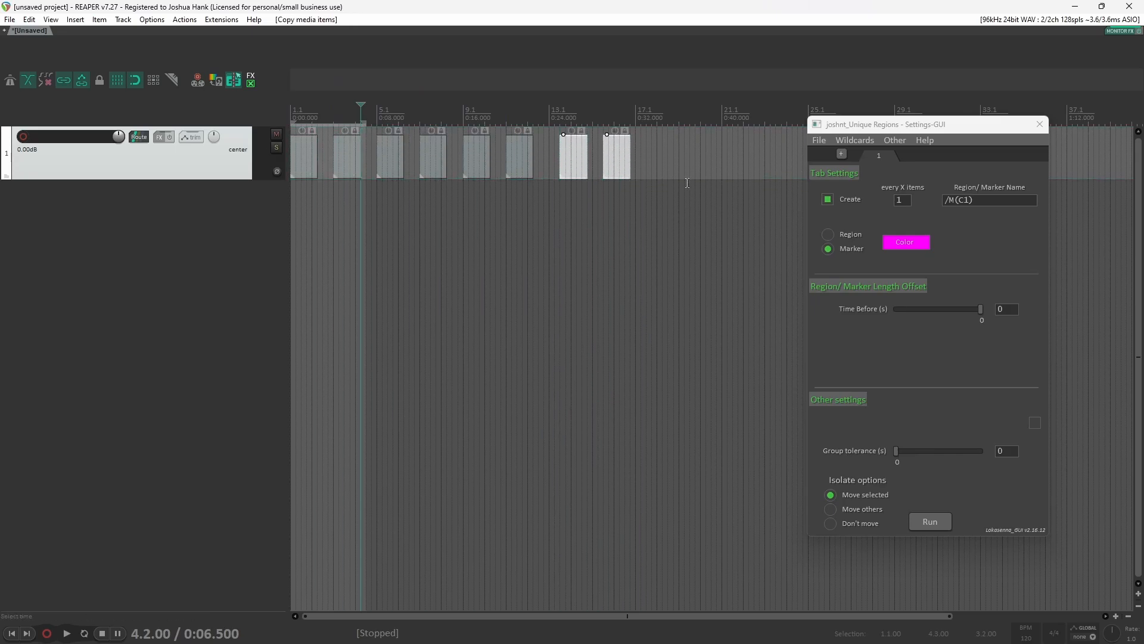
left_click_drag(688, 182, 271, 140)
left_click_drag(391, 170, 291, 134)
scroll(546, 219, "down", 2)
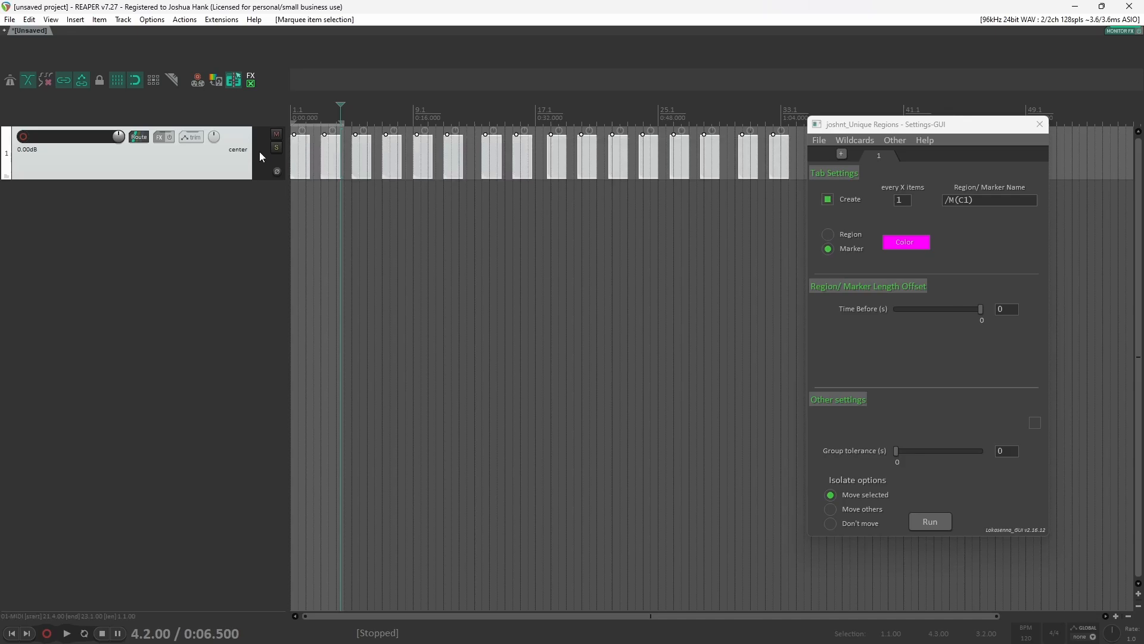
Step: Run the script to create note-named markers over all sixteen items
left_click(930, 522)
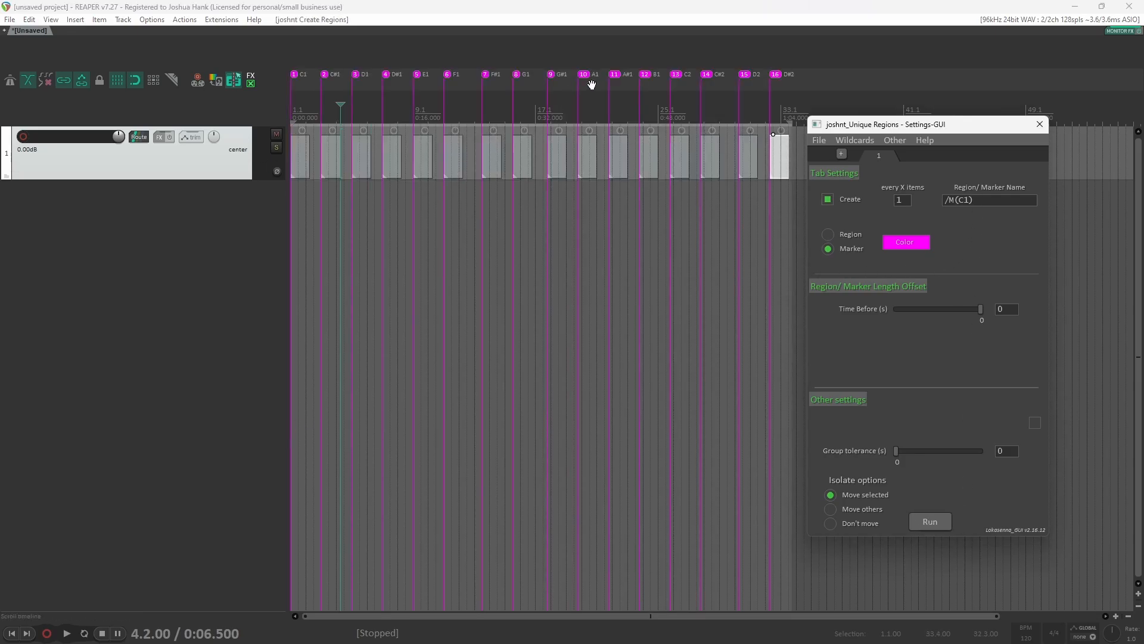
left_click(665, 205)
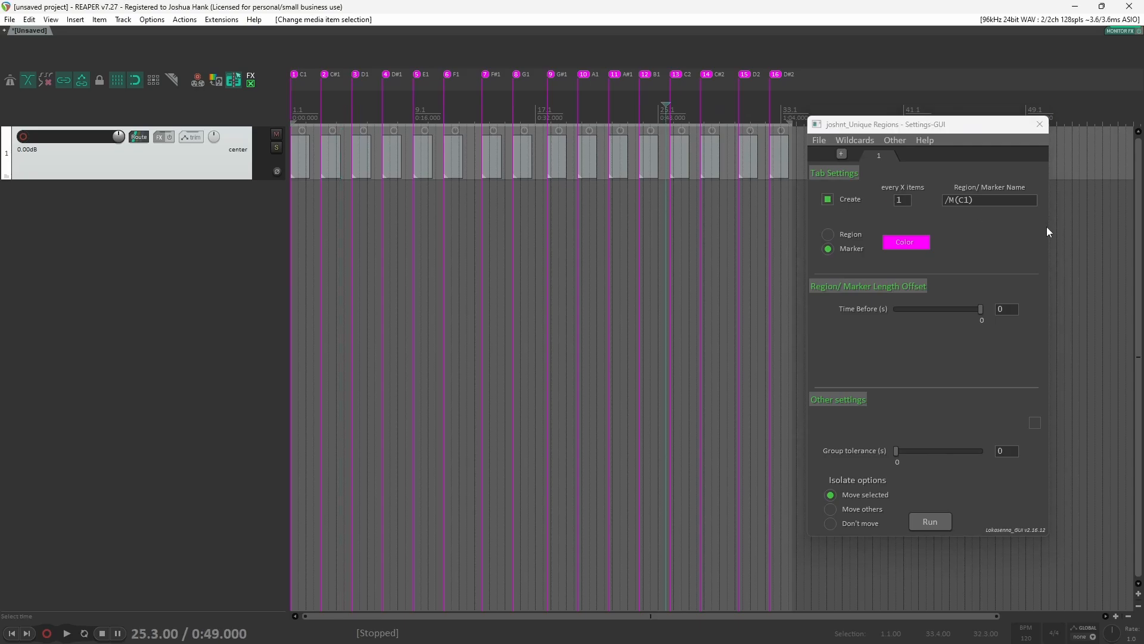
Step: Undo the markers and rerun the script with the marker name changed to /M(C1:3)
left_click(969, 200)
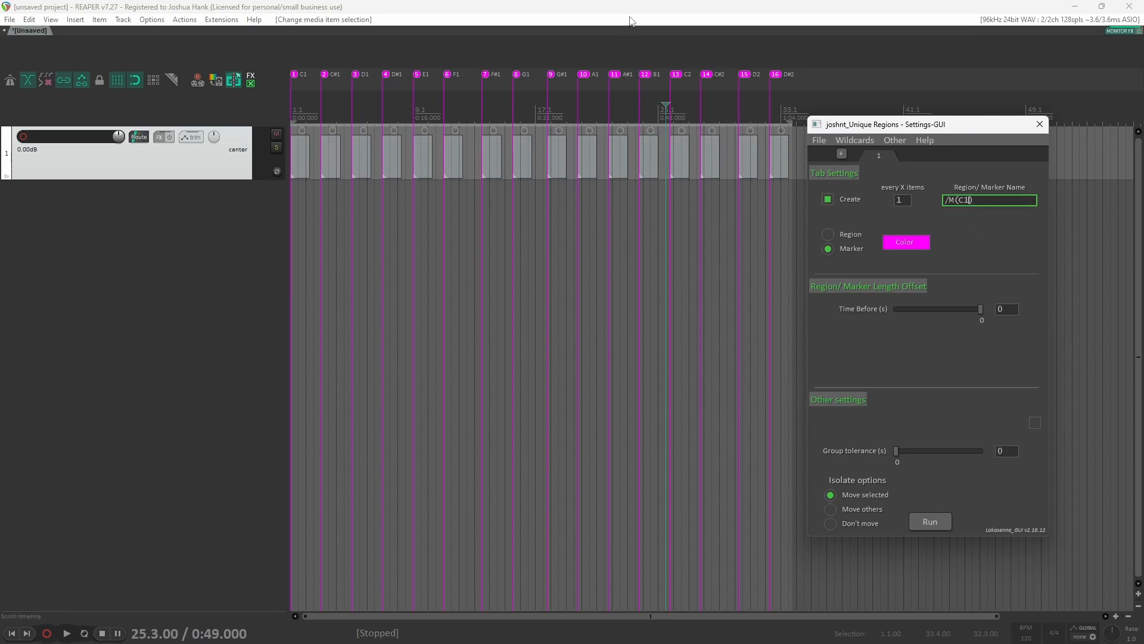
key("ctrl+z")
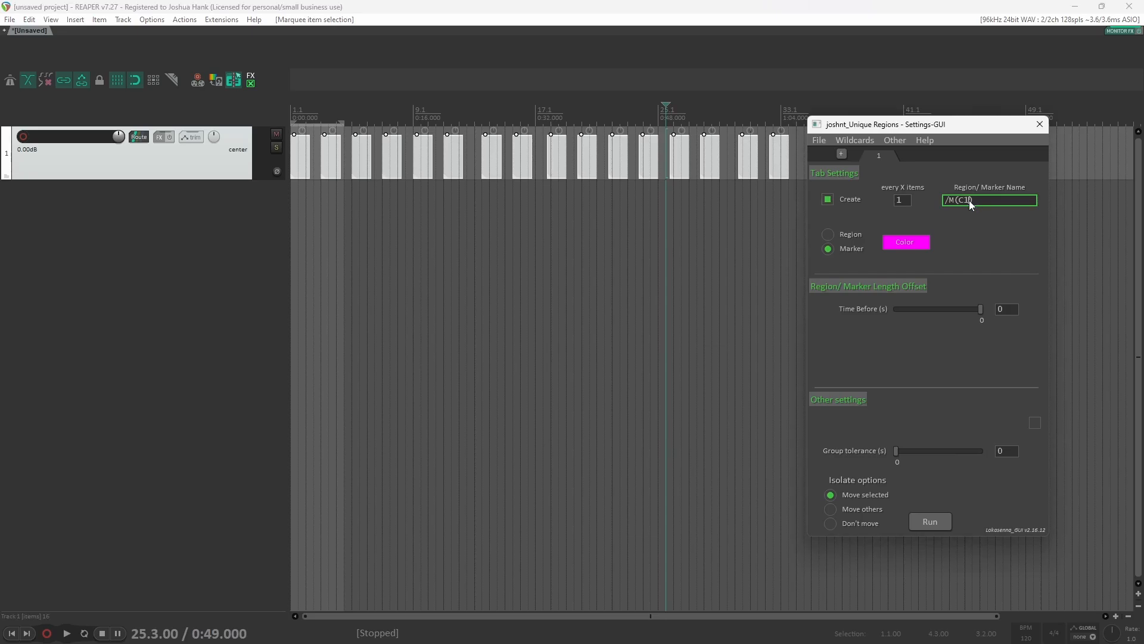
type(":")
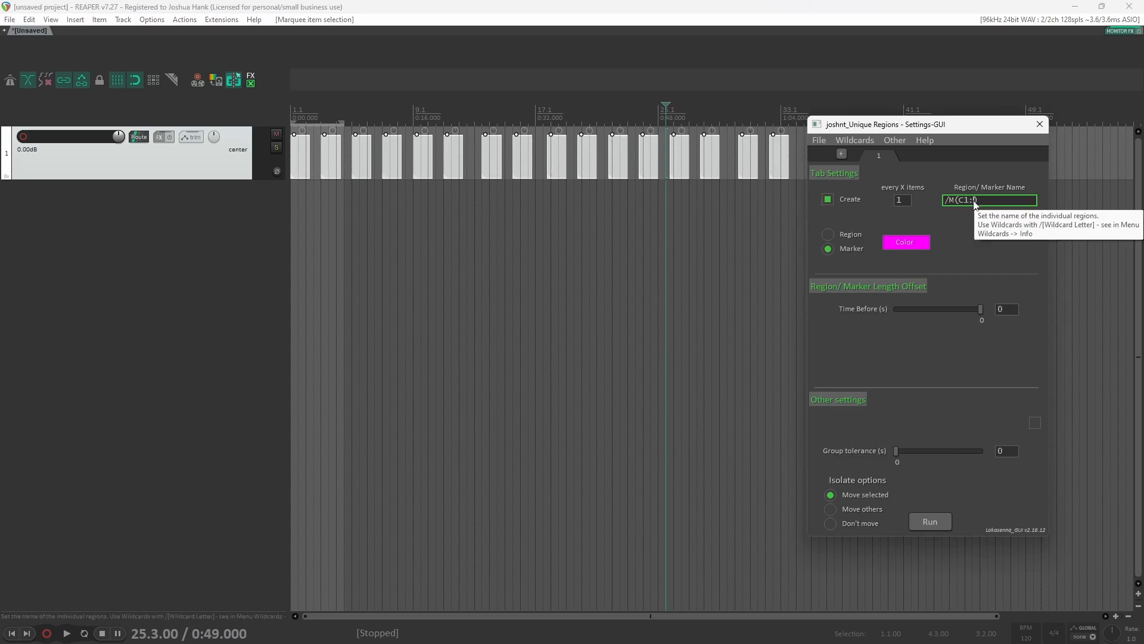
type("3)")
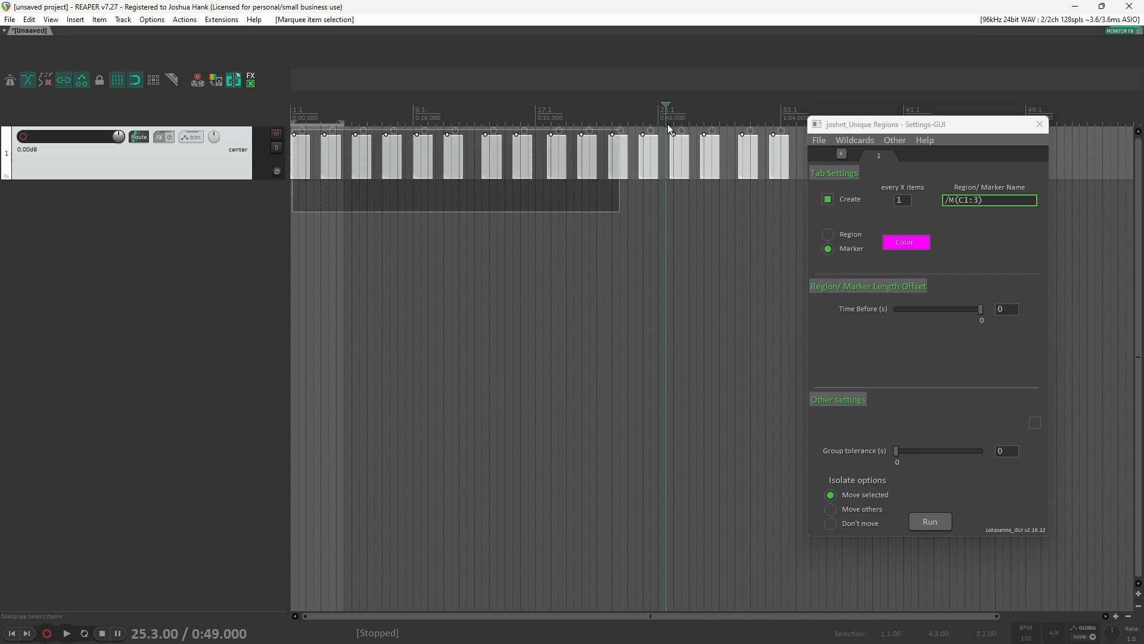
left_click(938, 521)
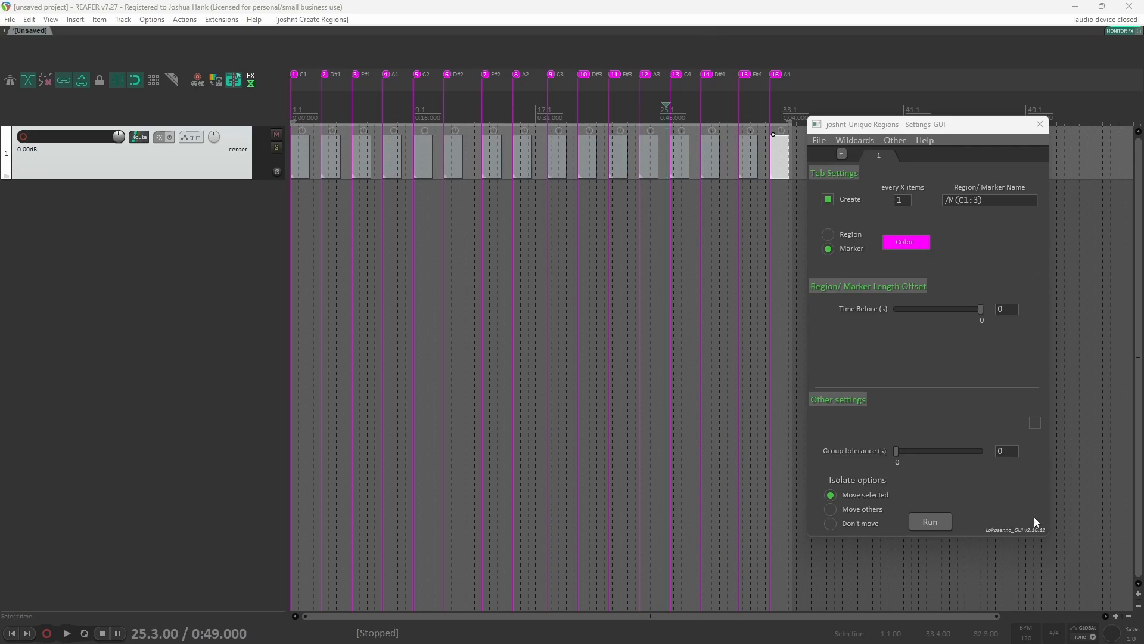
Step: Replace the marker name with the custom wildcard /C
double_click(997, 201)
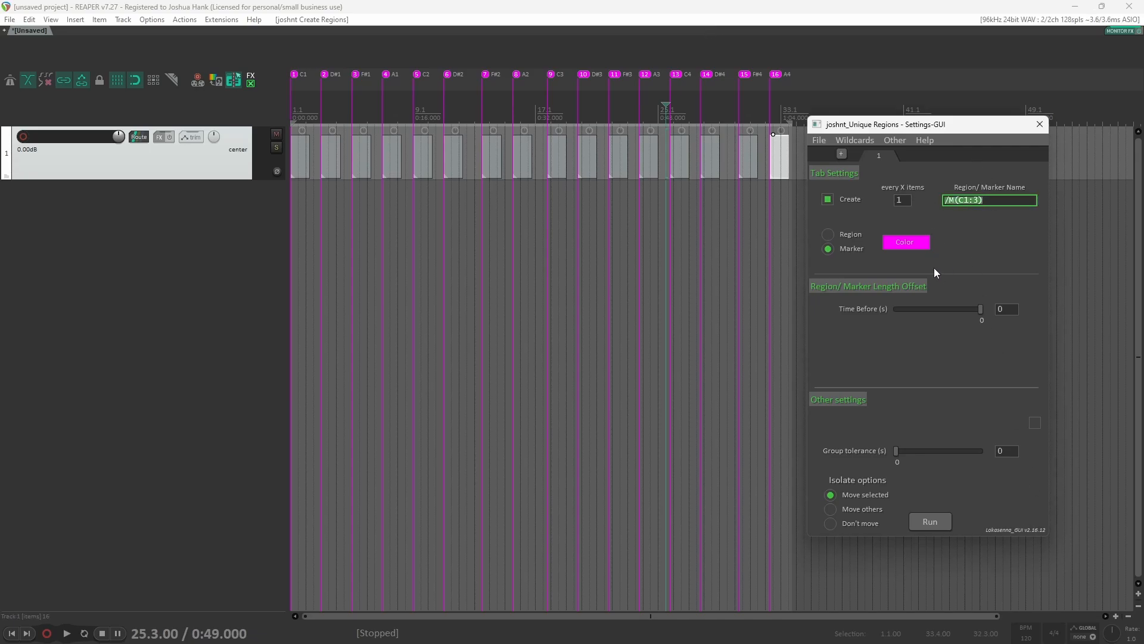
key("BackSpace")
type("/C")
Step: Define custom wildcard Table 1 for /C with the lines 0-32, 33-64, 64-97 and 98-127, and save it
left_click(862, 146)
mouse_move(866, 158)
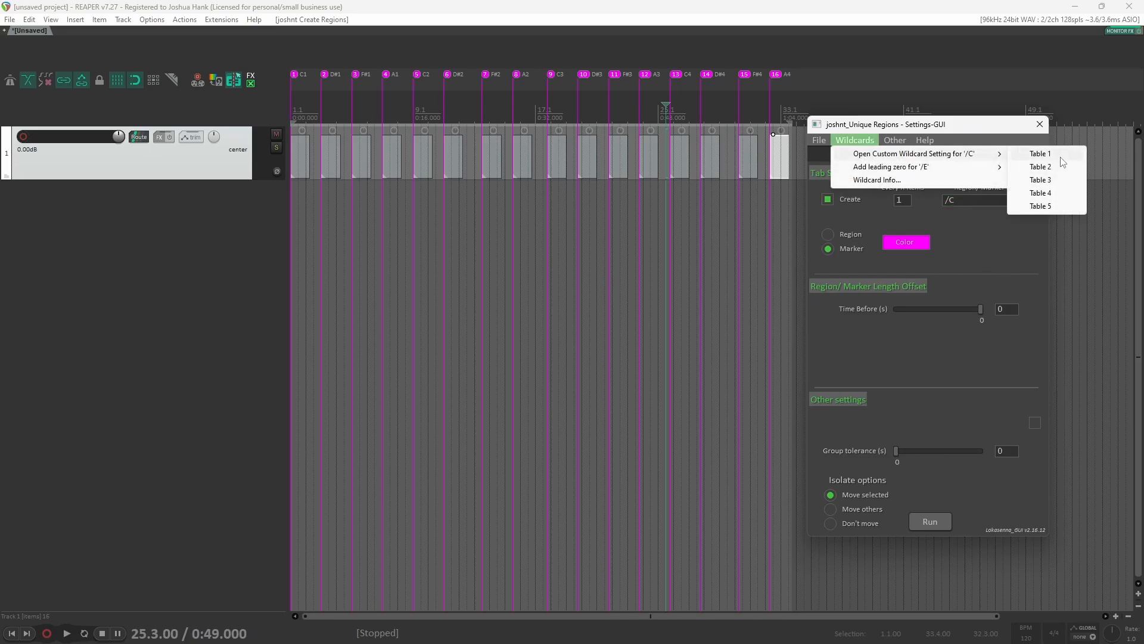
left_click(1040, 153)
left_click(939, 261)
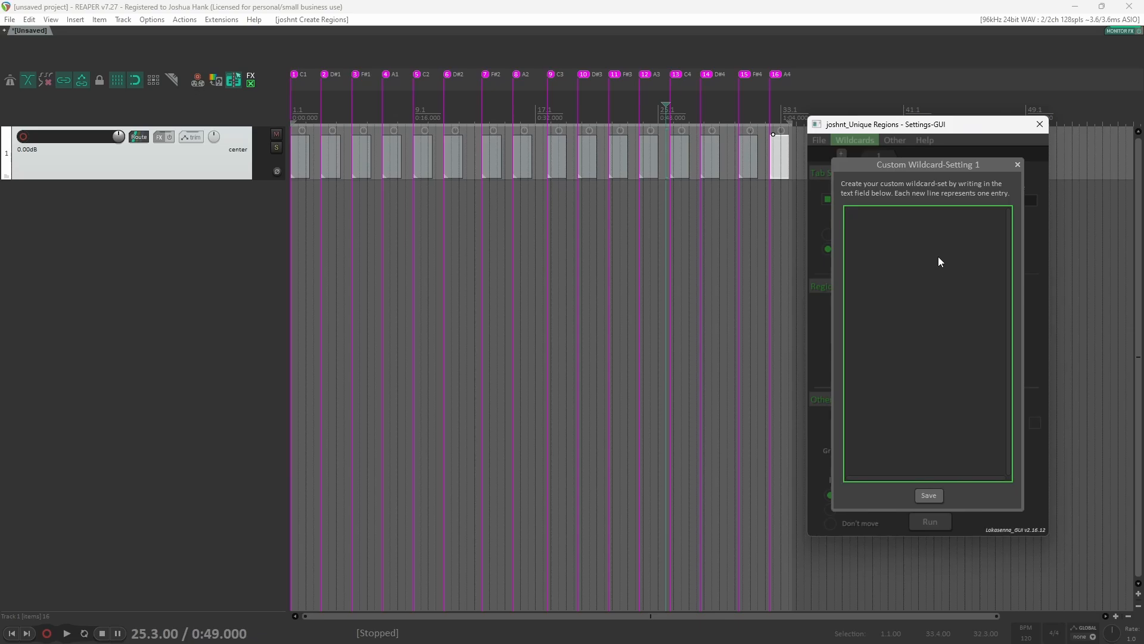
type("0-63")
key("BackSpace")
key("BackSpace")
type("32 33-64 64-97")
key("Return")
type("98-127")
left_click(935, 494)
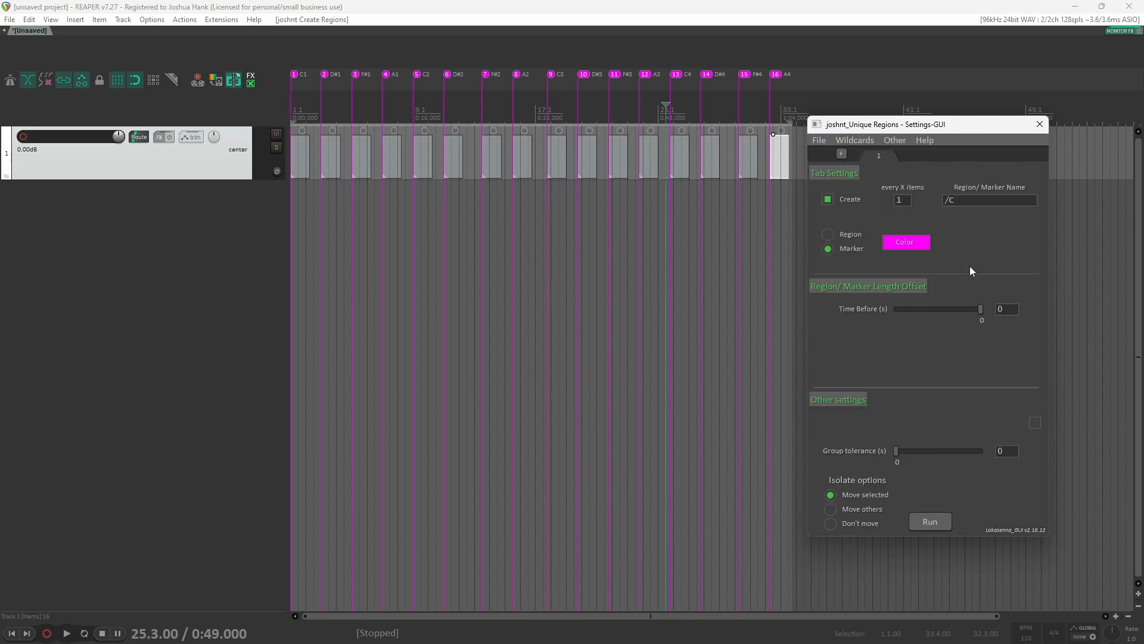
Step: Set the marker name to /C(1), undo the previous markers and run the script over the items
left_click(962, 202)
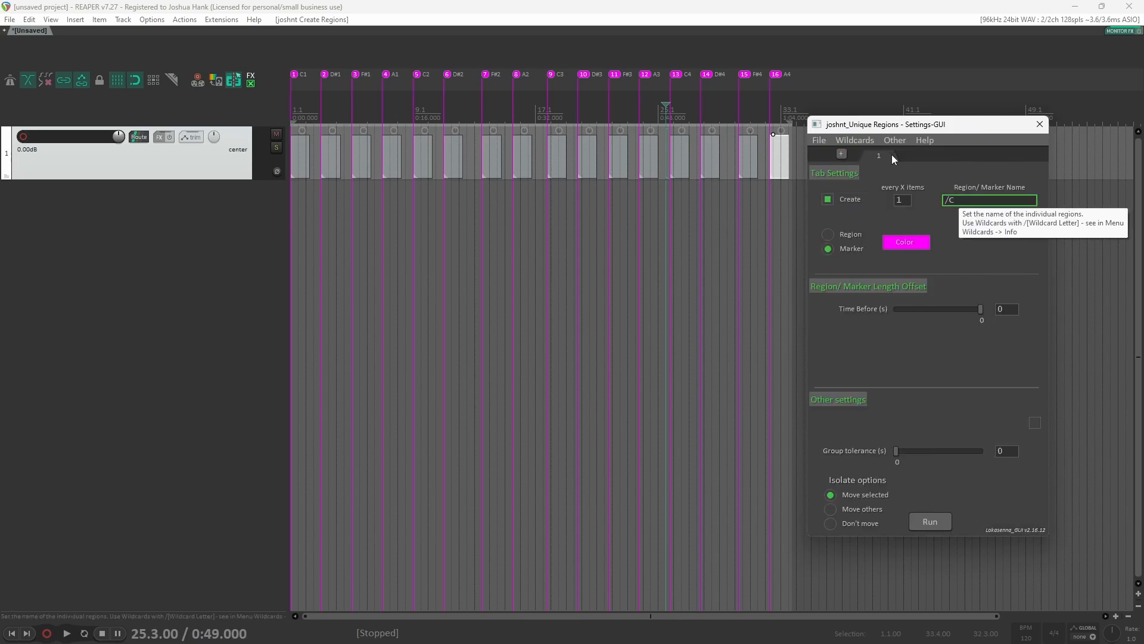
left_click(862, 141)
mouse_move(978, 154)
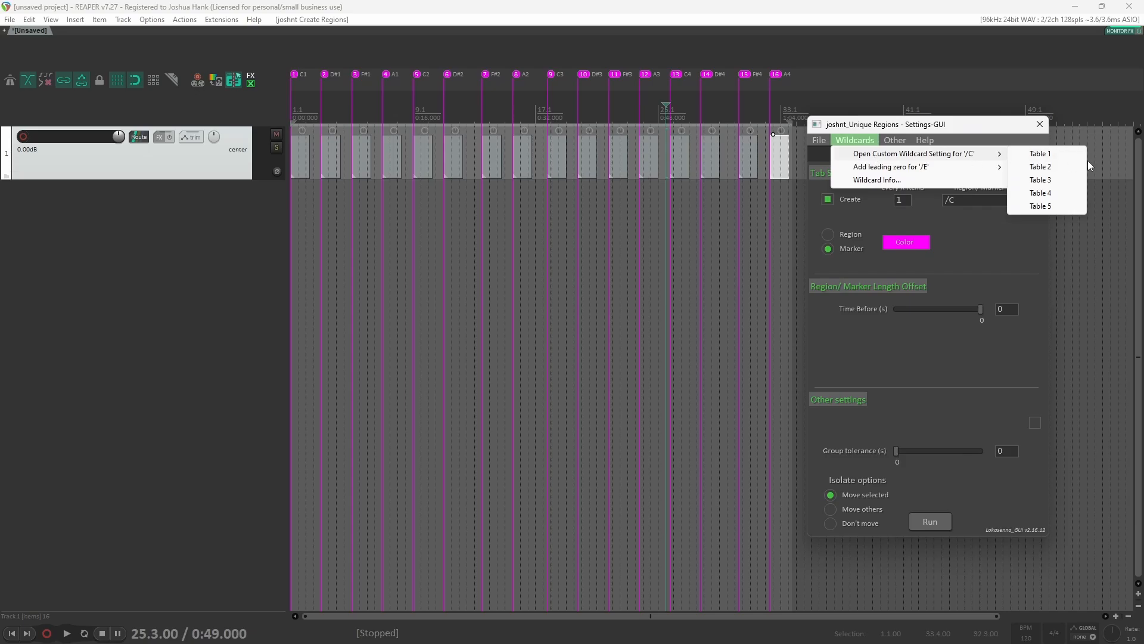
left_click(970, 201)
left_click(973, 201)
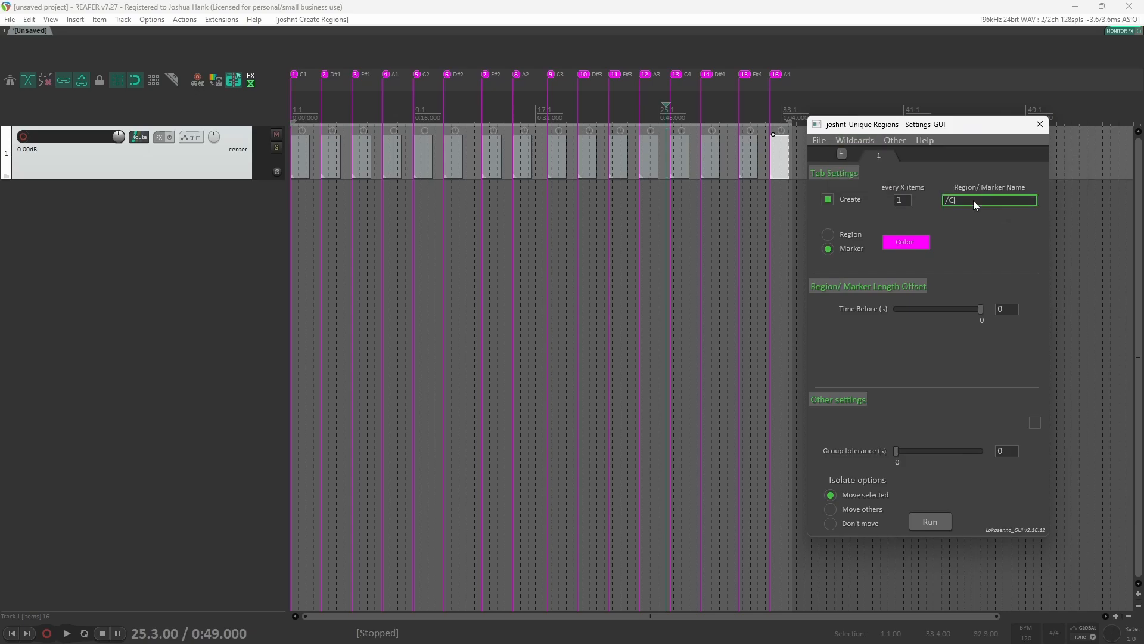
type("(1)")
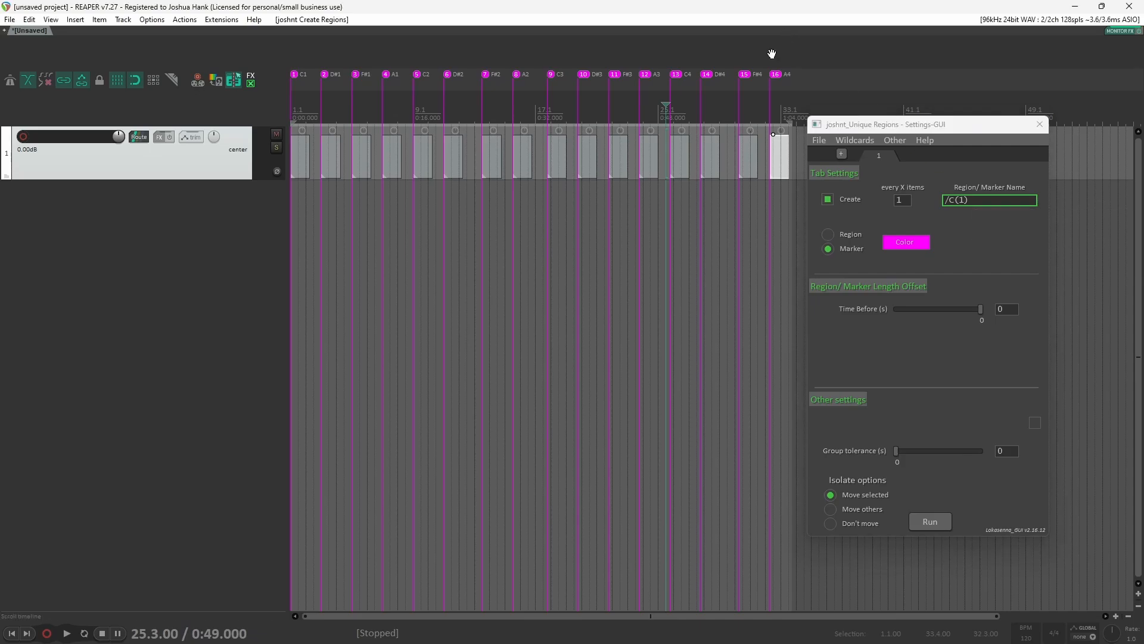
key("ctrl+z")
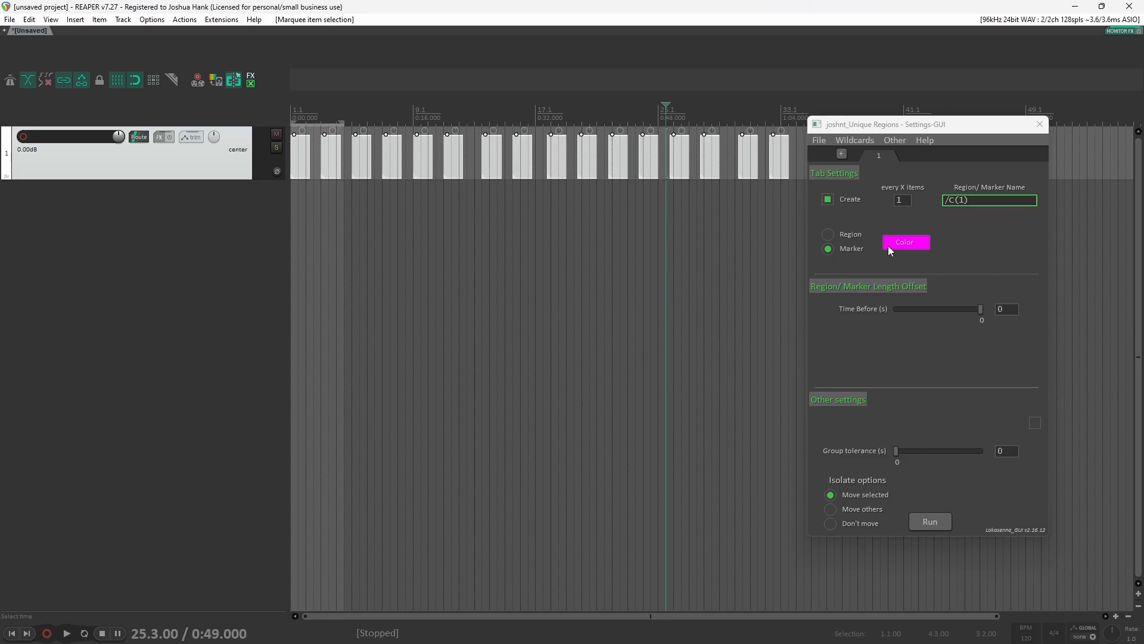
left_click(930, 520)
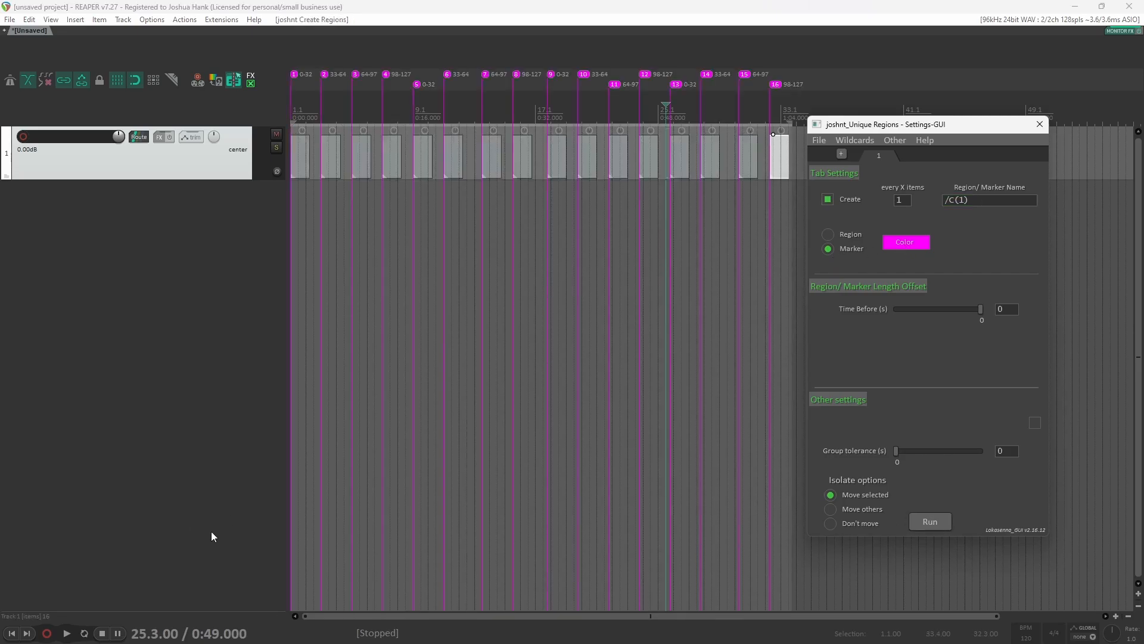
Step: Compare the custom wildcard Table 1 entries with the markers created along the timeline
left_click(307, 220)
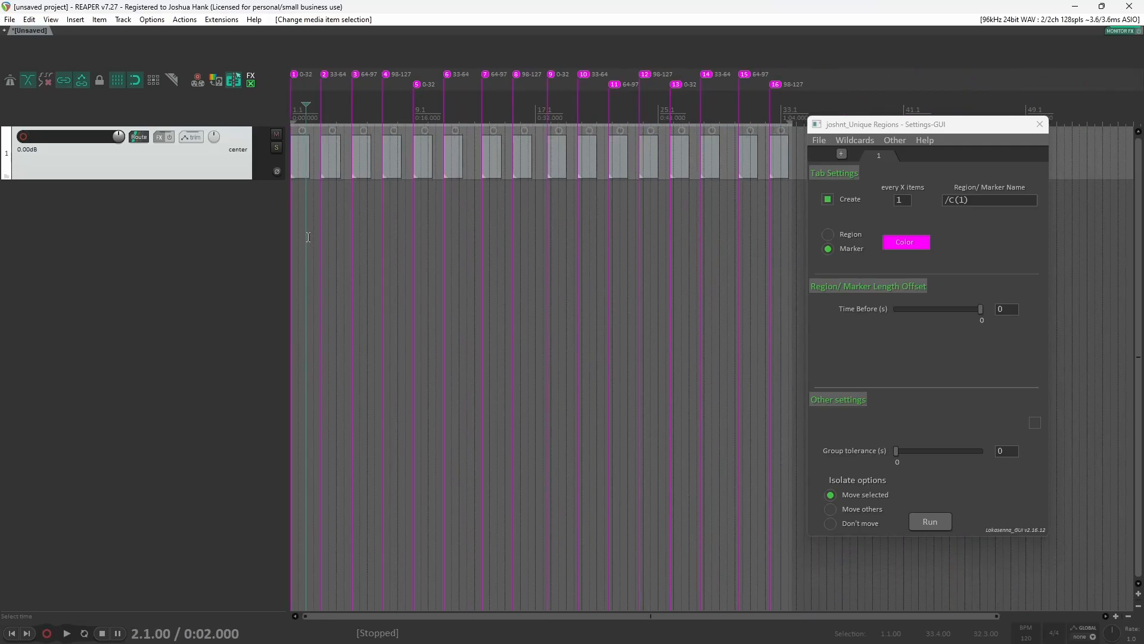
scroll(306, 242, "up", 2)
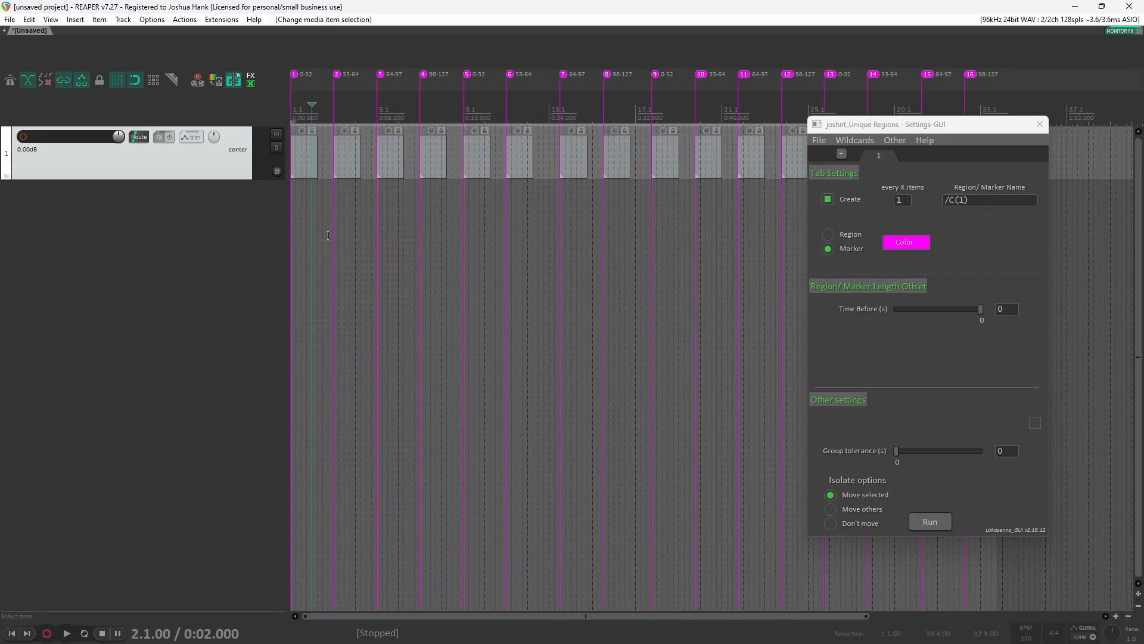
left_click(856, 140)
mouse_move(977, 156)
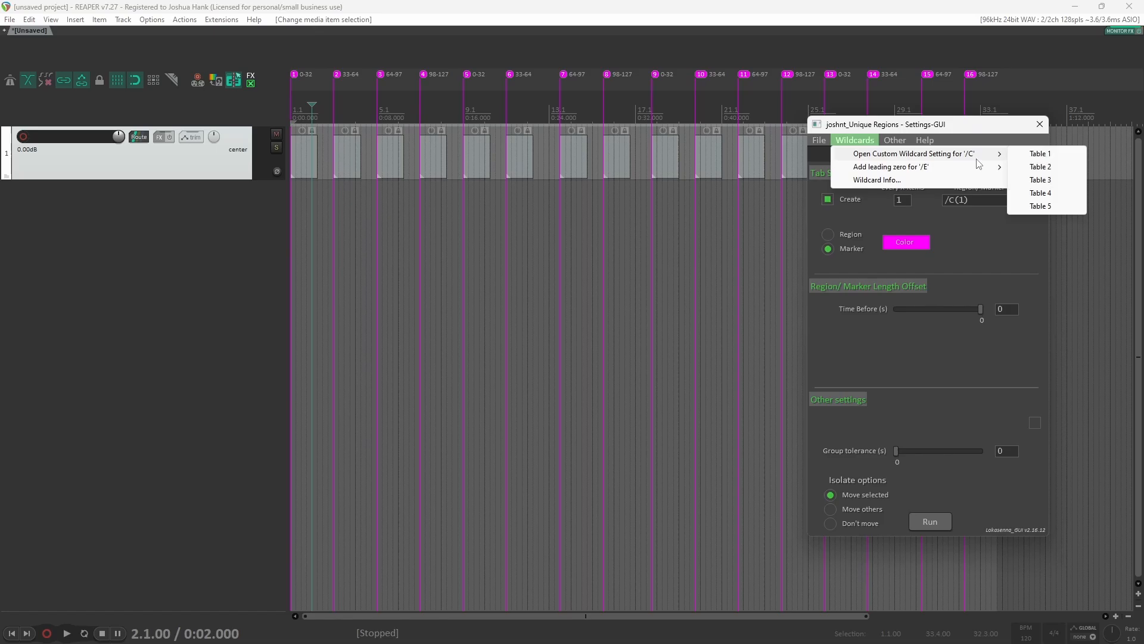
left_click(1037, 155)
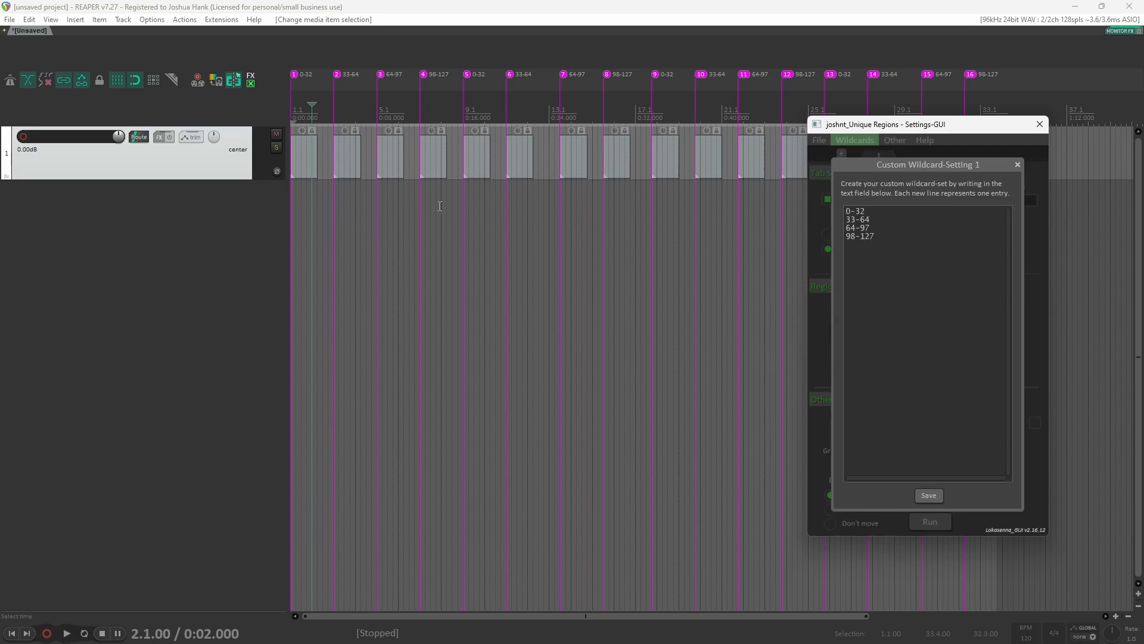
left_click(467, 73)
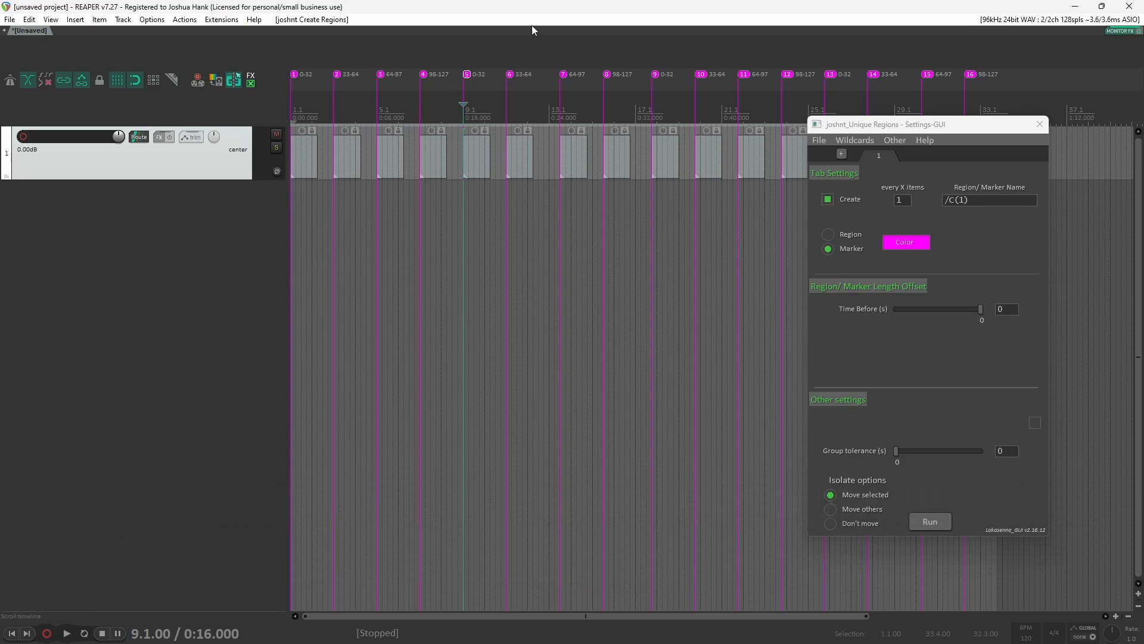
Step: Undo the markers and duplicate the MIDI track with its items
key("ctrl+z")
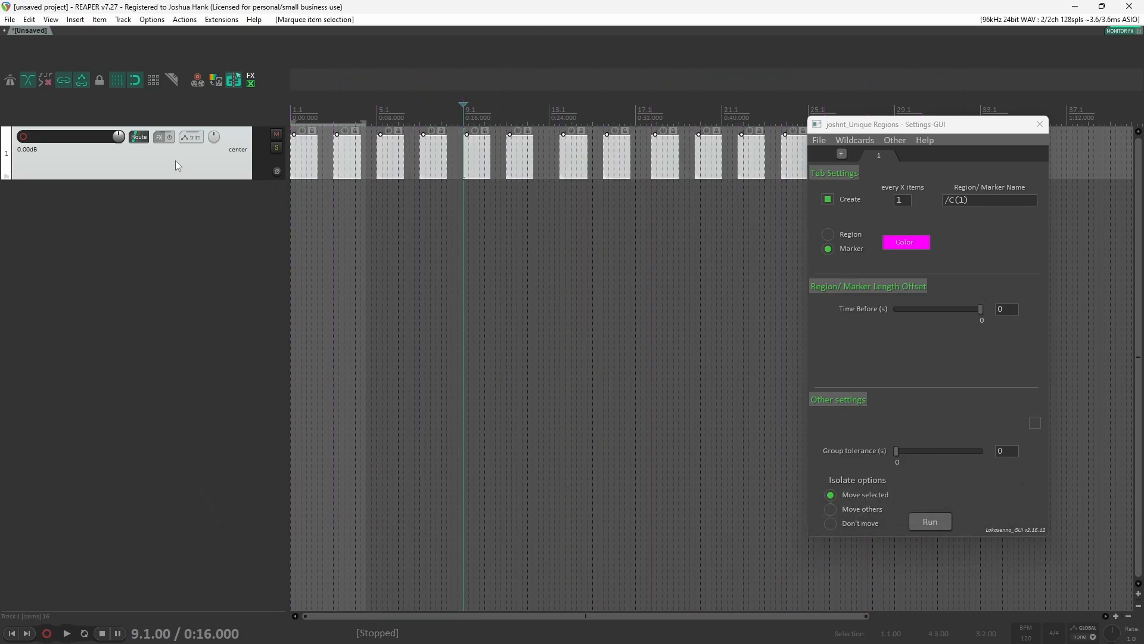
key("ctrl+d")
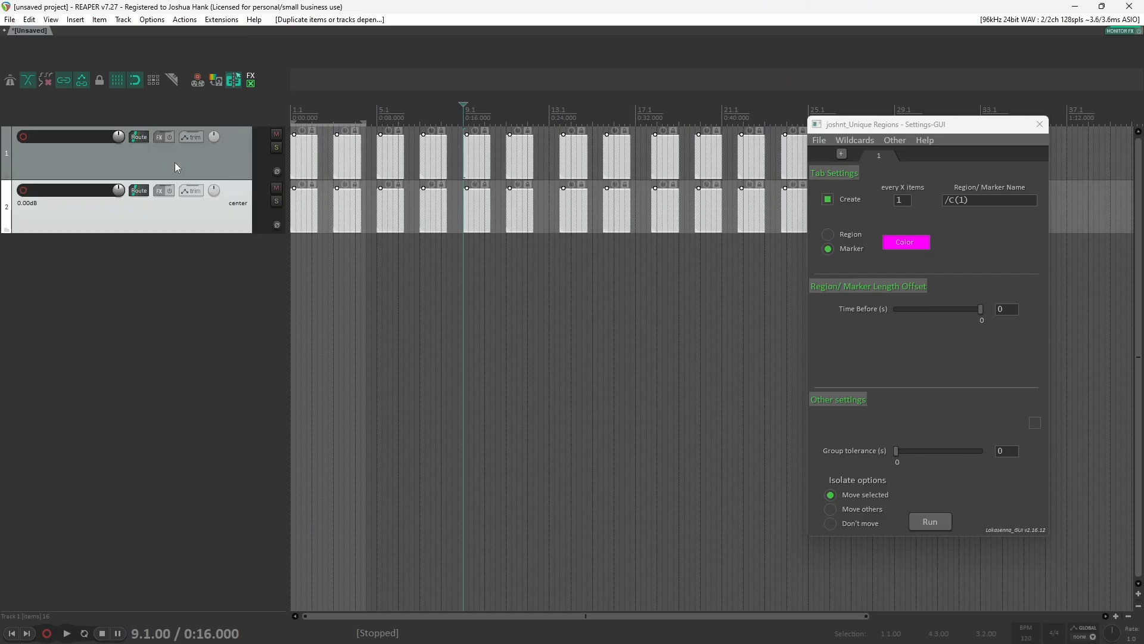
left_click_drag(918, 128, 1019, 120)
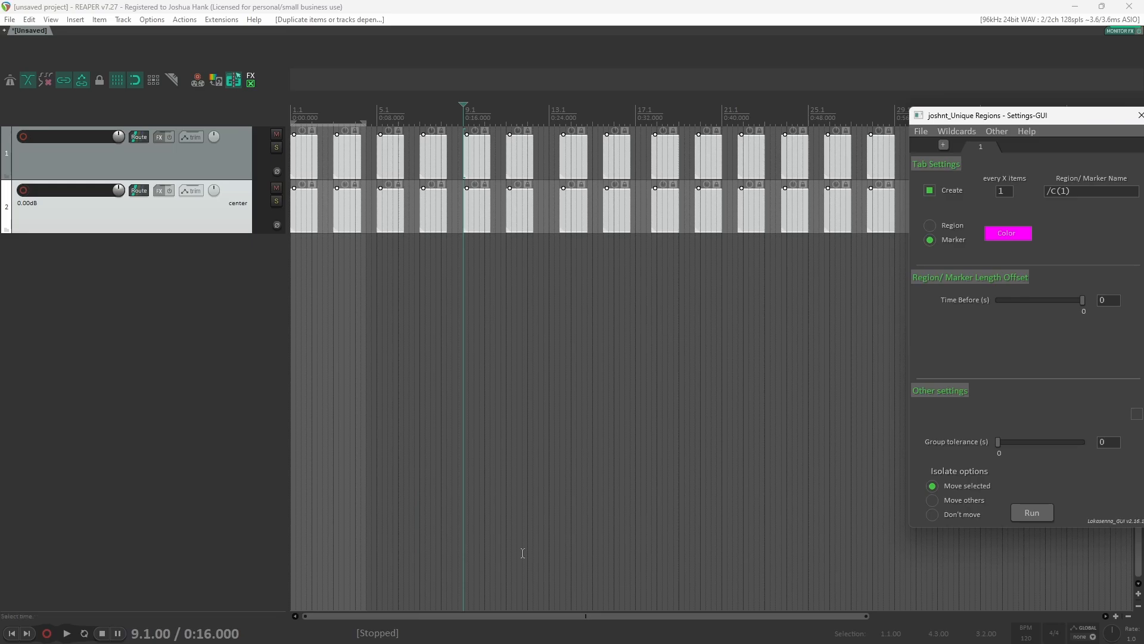
Step: Group both MIDI tracks into a new parent folder track
left_click(231, 169, "ctrl")
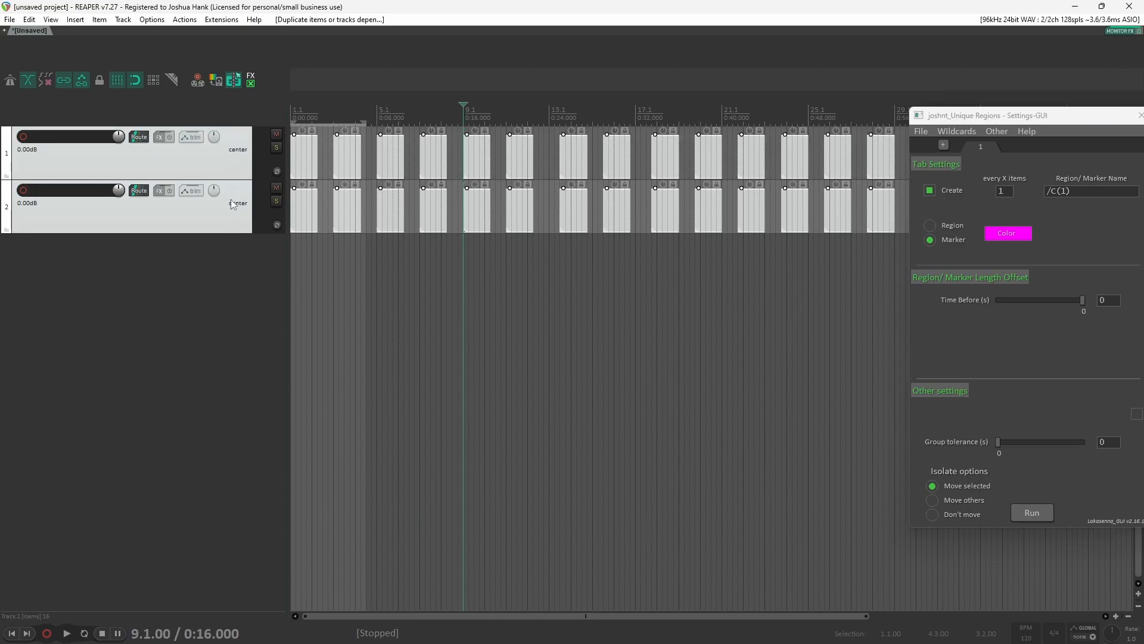
key("ctrl+g")
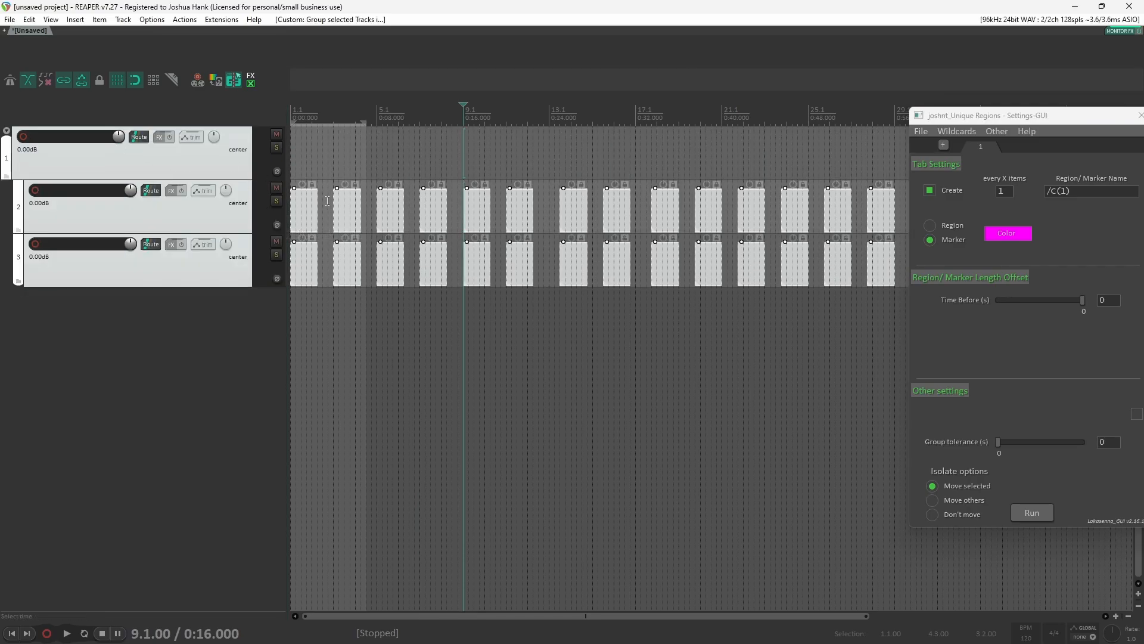
left_click(328, 201)
scroll(364, 316, "up", 5)
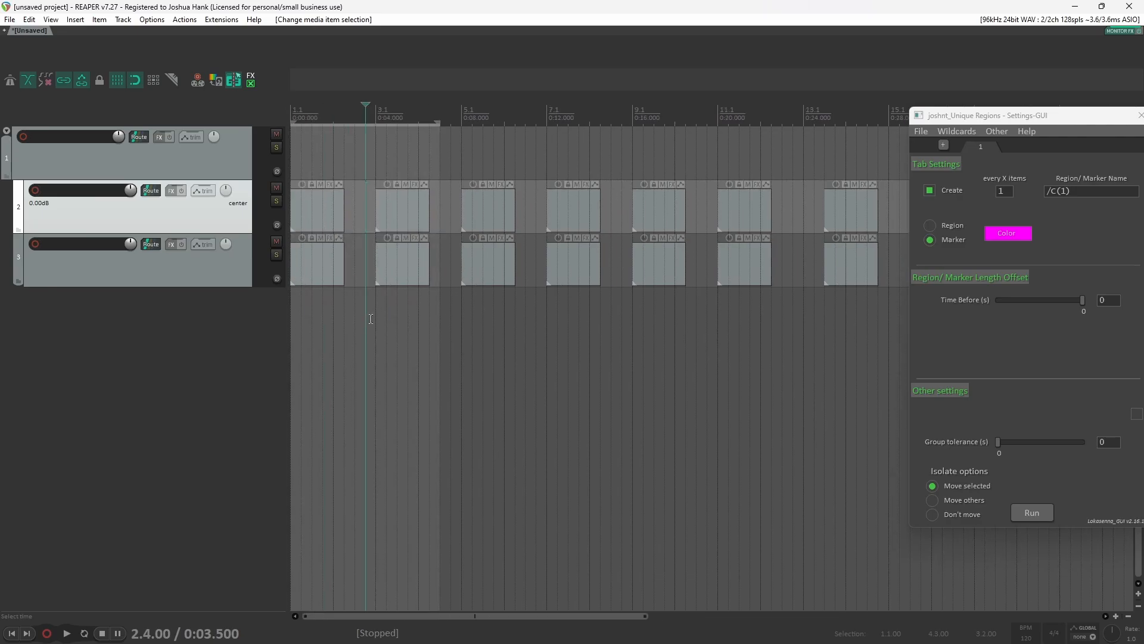
left_click(176, 276)
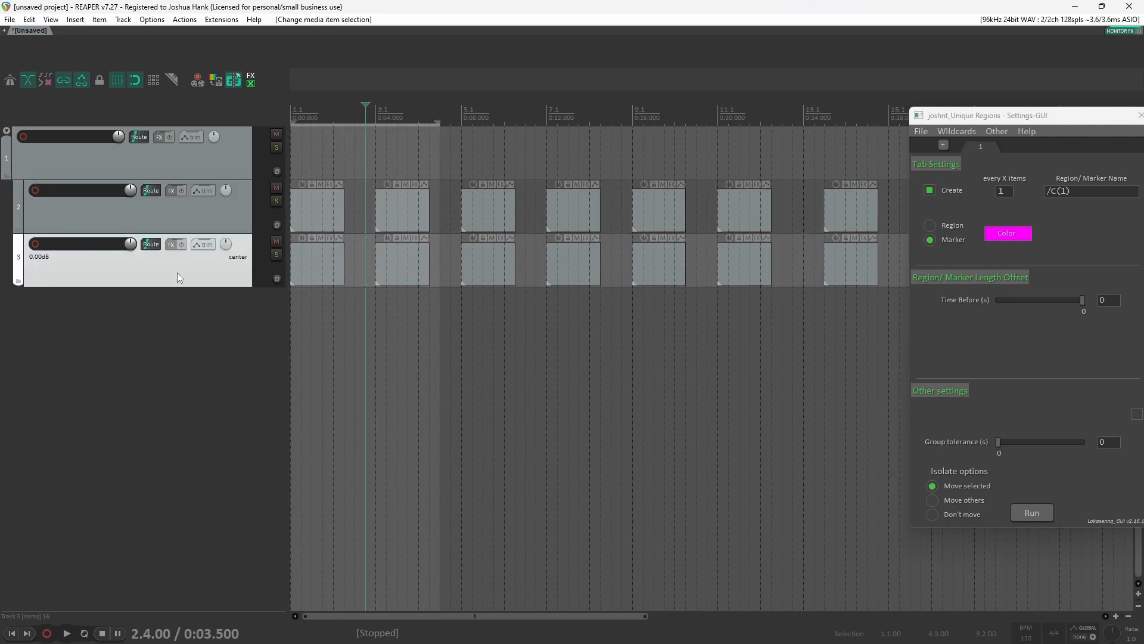
Step: Rename the folder track to Mic postions
double_click(85, 137)
type("M")
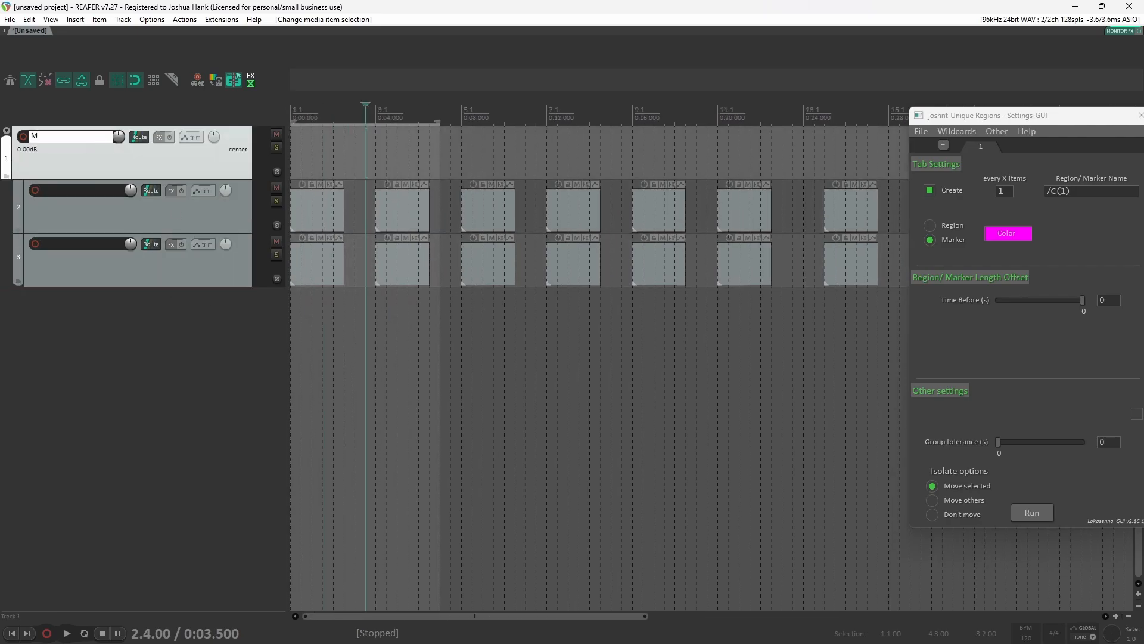
type("ic postions")
key("Return")
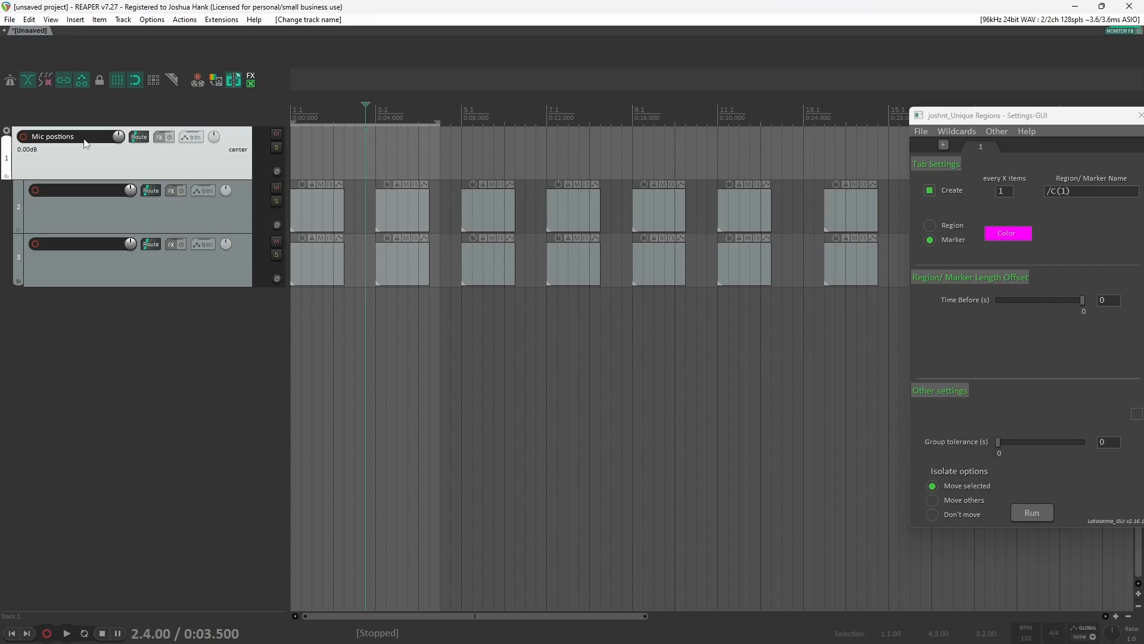
Step: Select all items on both child tracks and run the script to create custom-named markers
left_click(398, 232)
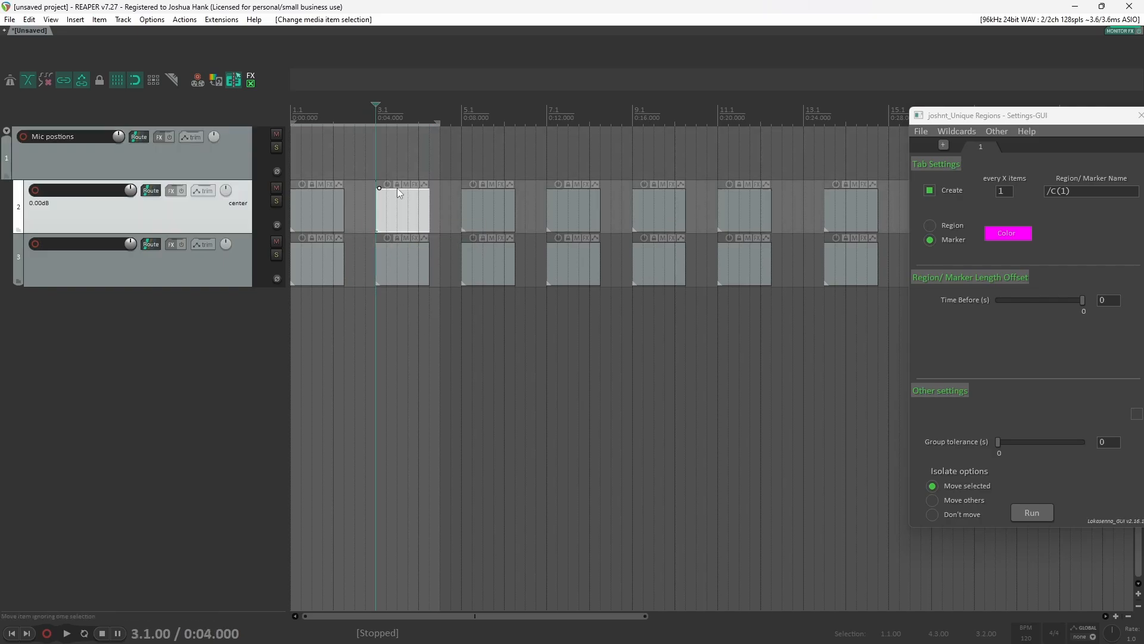
scroll(543, 319, "down", 3)
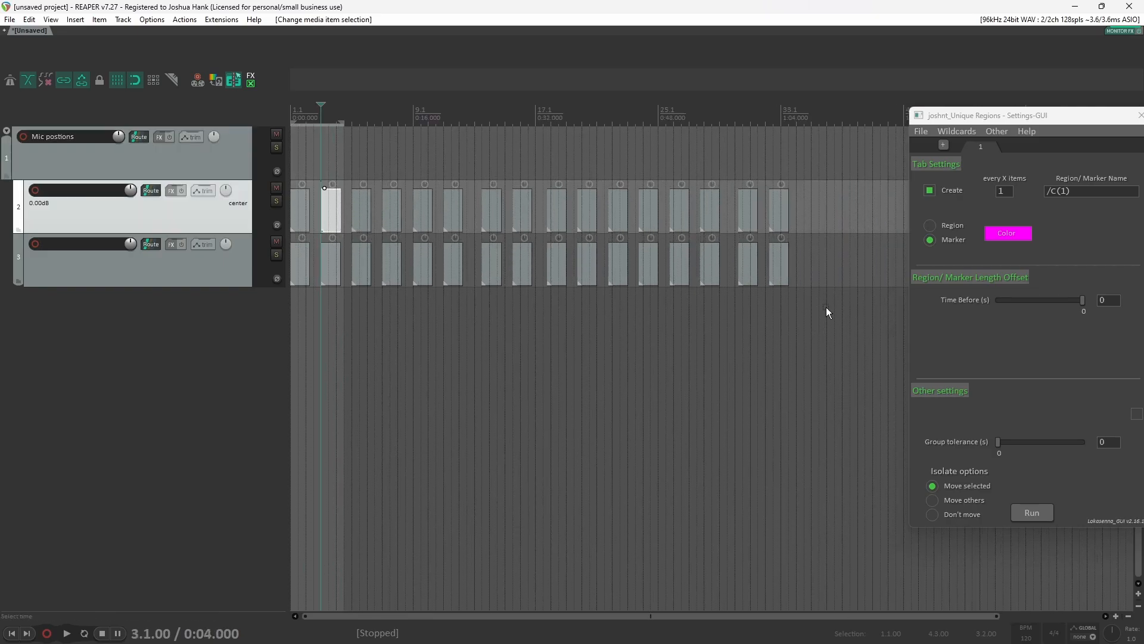
left_click_drag(829, 312, 258, 213)
left_click_drag(1060, 119, 955, 98)
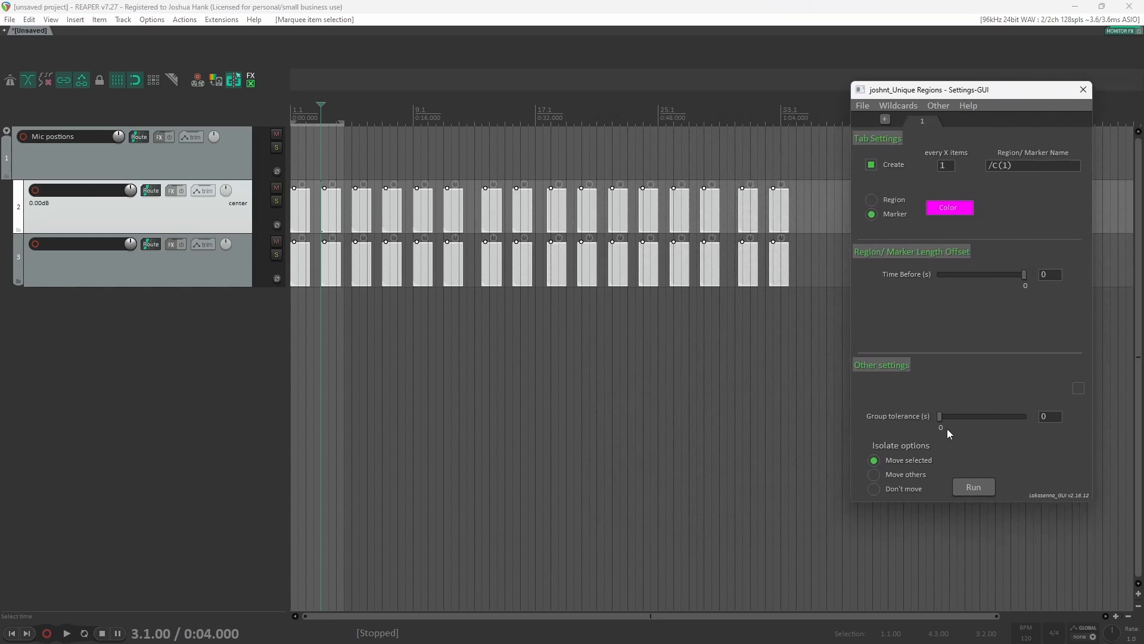
left_click(973, 487)
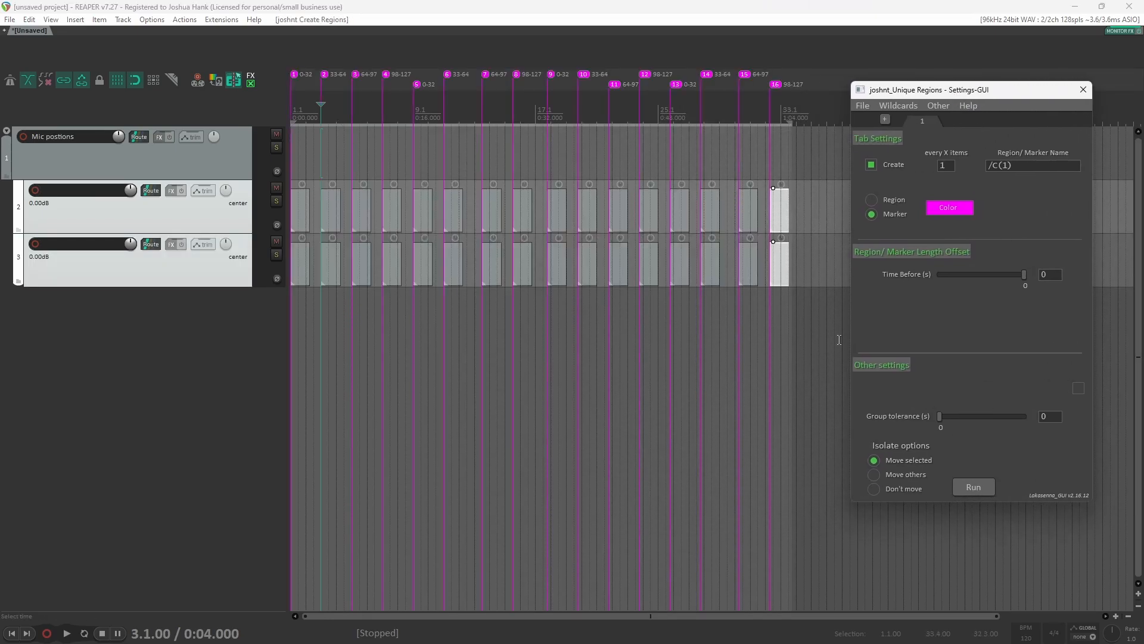
Step: Undo the markers and rerun the script in Region mode to create regions over the items
left_click(662, 8)
key("ctrl+z")
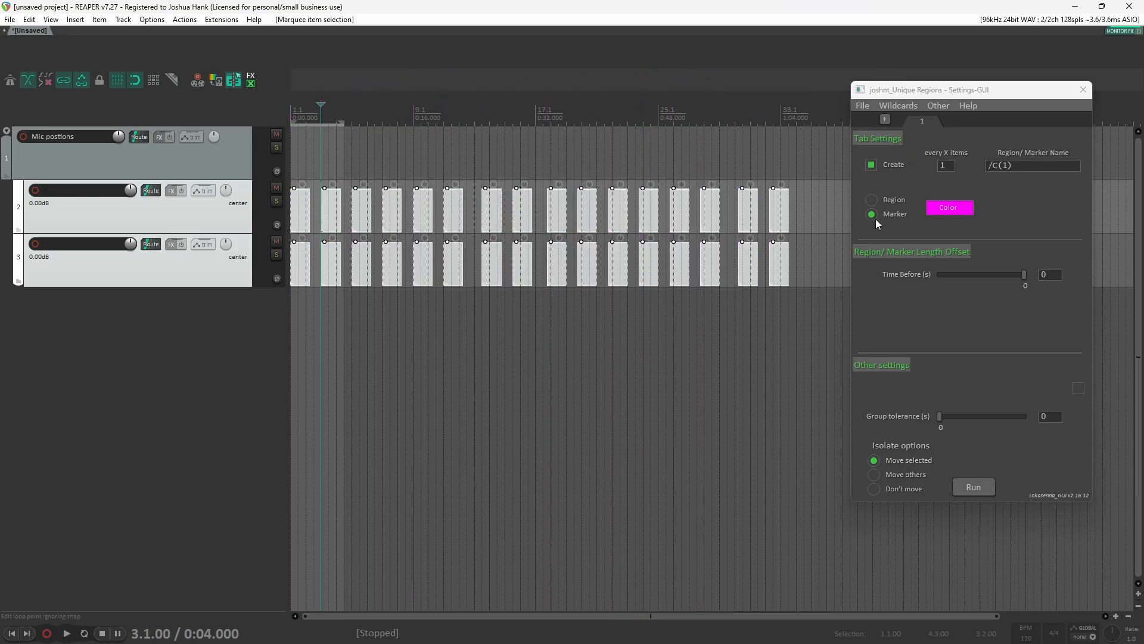
left_click(872, 200)
left_click(973, 487)
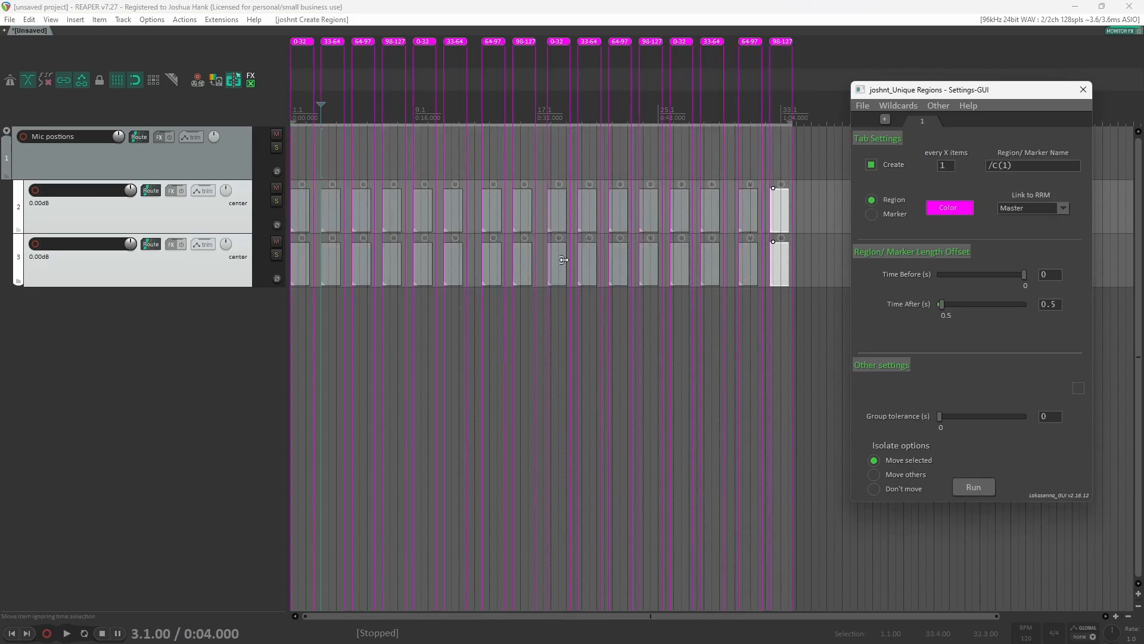
Step: Undo the regions and shift the lower track's items slightly later so they overlap the upper track's items
left_click(266, 106)
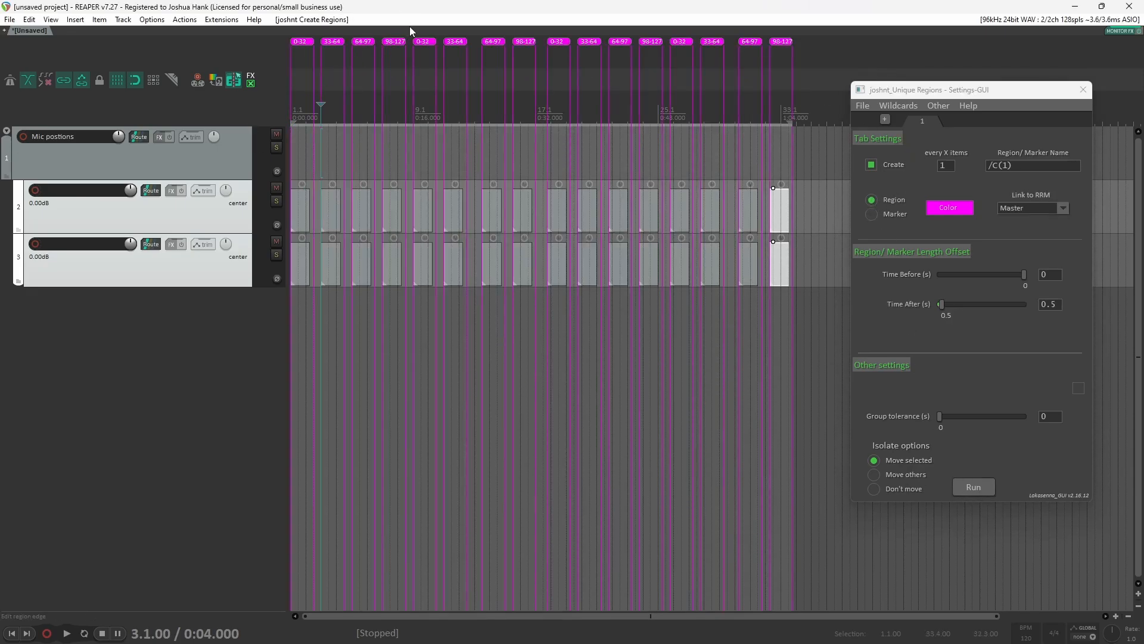
key("ctrl+z")
left_click_drag(817, 270, 301, 290)
scroll(309, 308, "up", 5)
scroll(310, 310, "up", 3)
left_click_drag(441, 267, 503, 276)
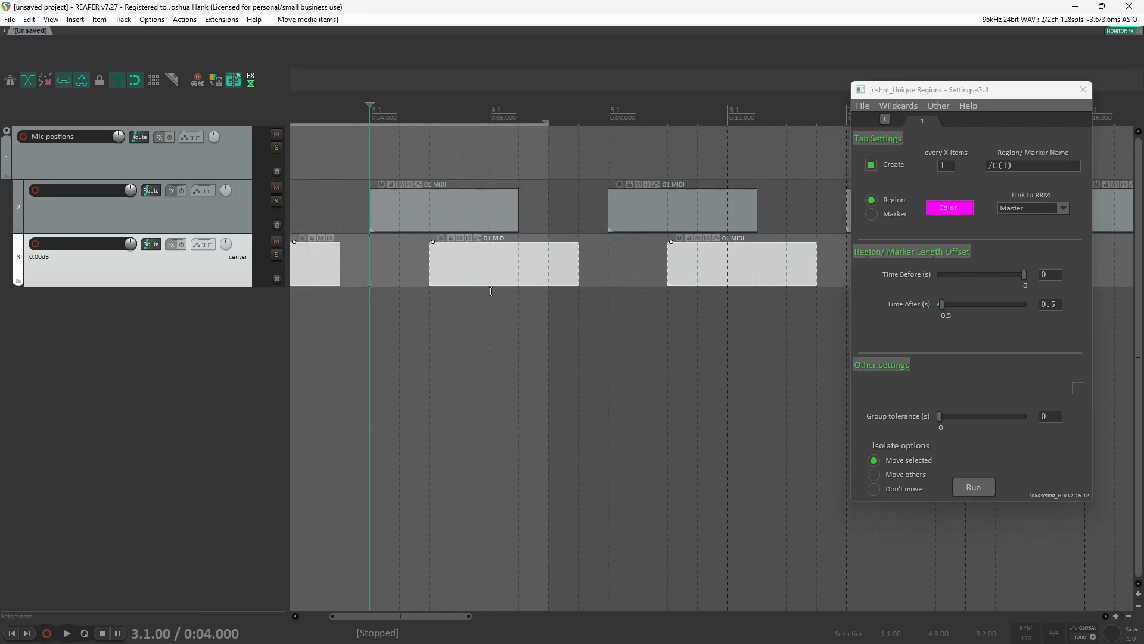
scroll(389, 348, "down", 3)
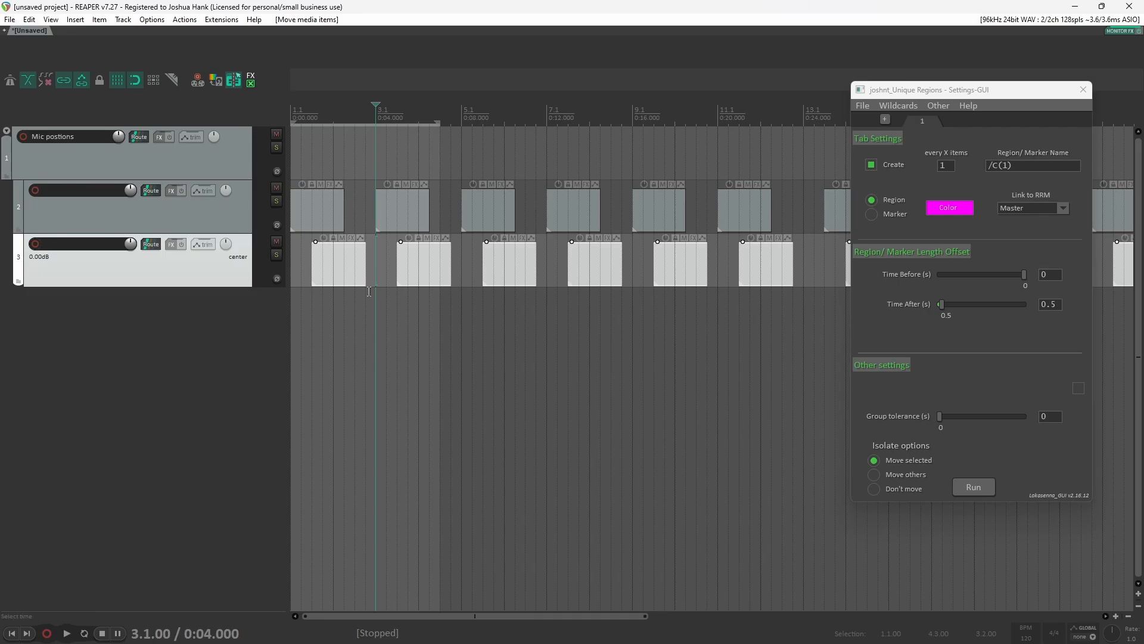
scroll(374, 282, "down", 4)
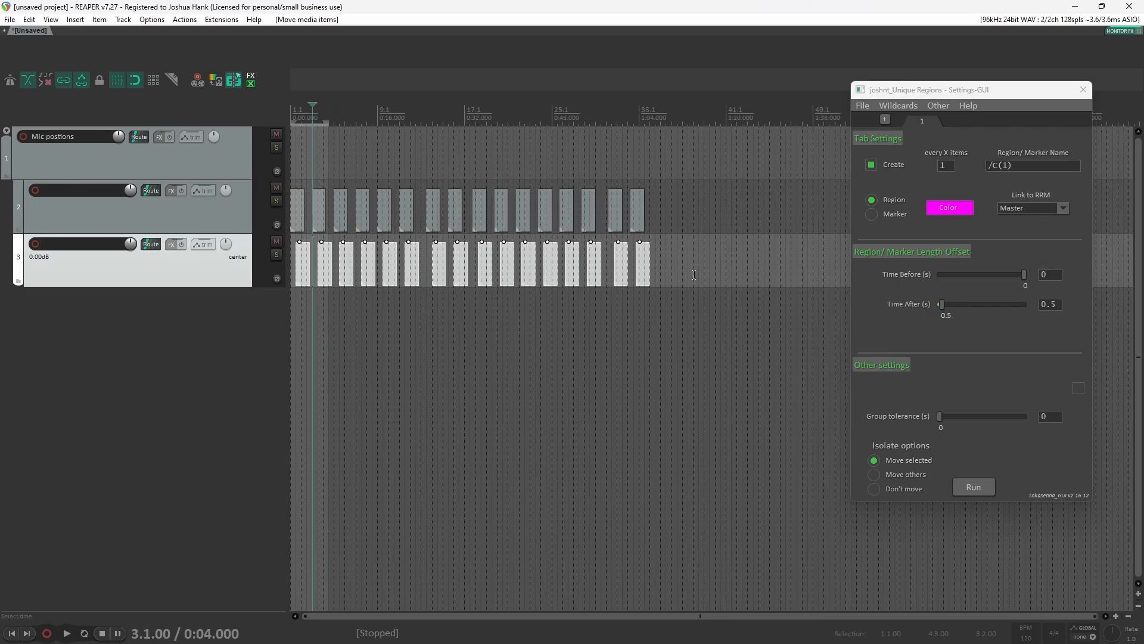
Step: Select all items on both tracks, set Time After to 0 and run the script to create regions over overlapping item groups
left_click_drag(696, 280, 183, 129)
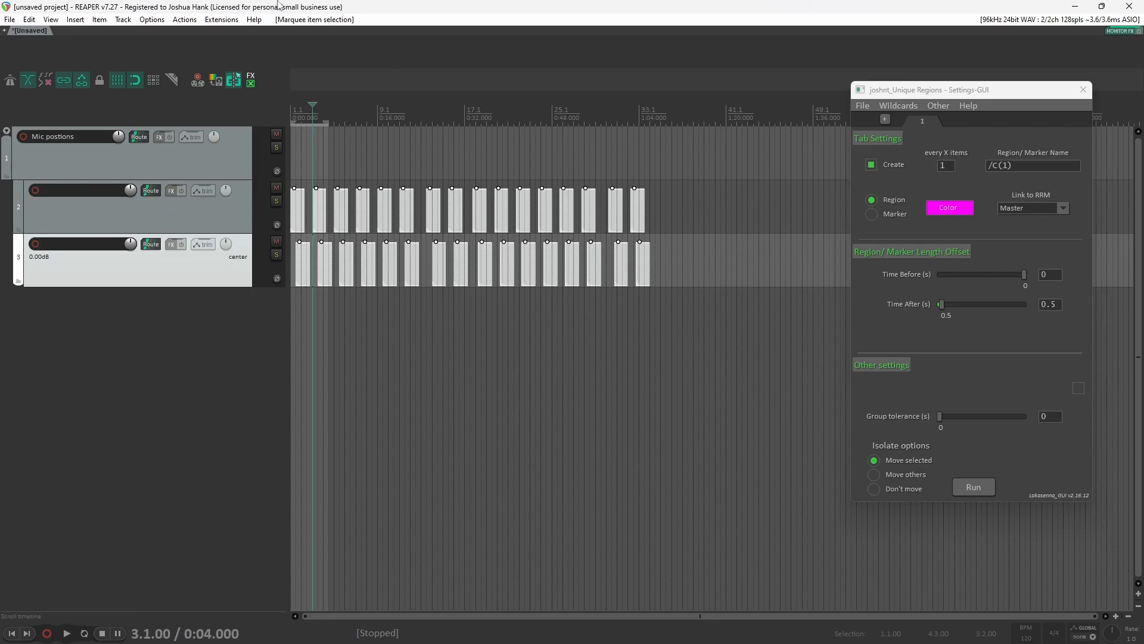
scroll(395, 305, "up", 6)
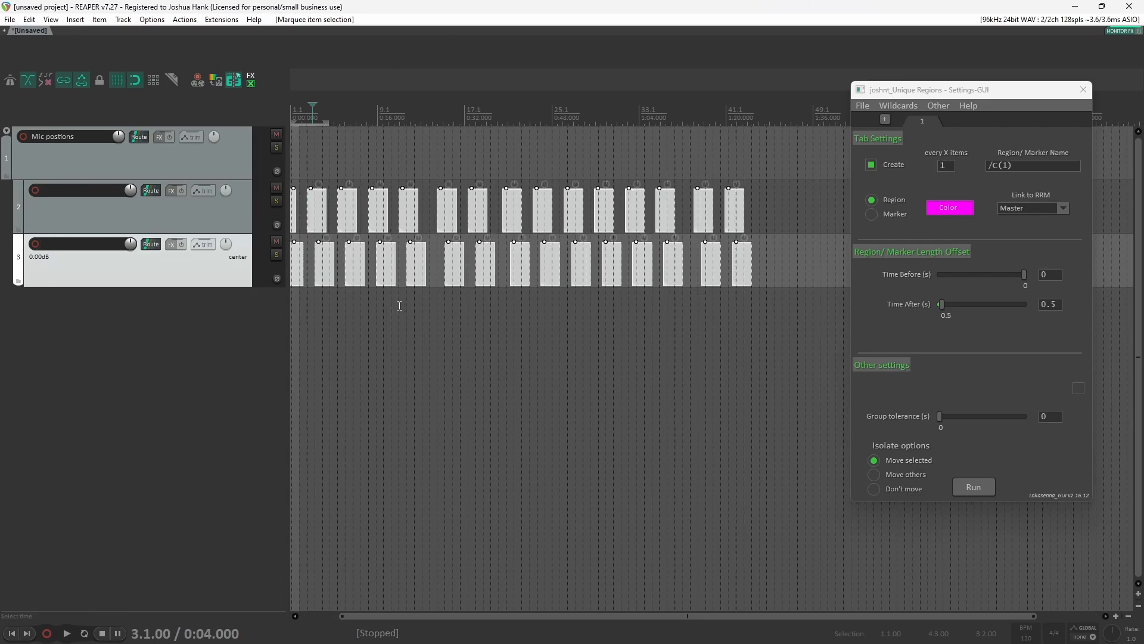
left_click(943, 310)
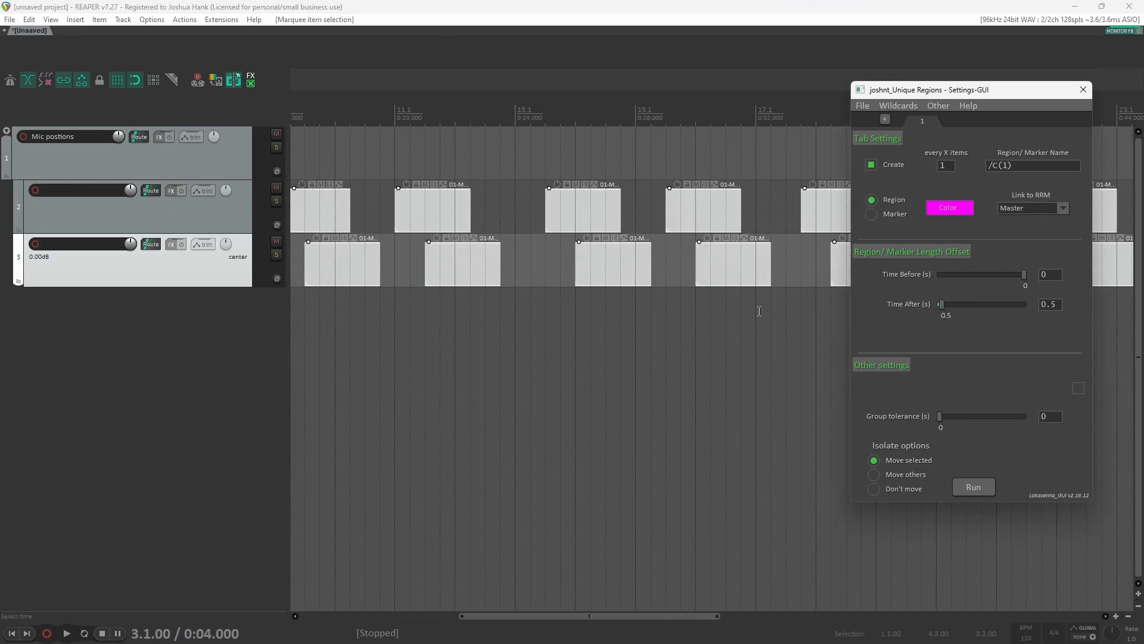
left_click_drag(941, 304, 899, 302)
left_click(973, 487)
scroll(652, 289, "up", 2)
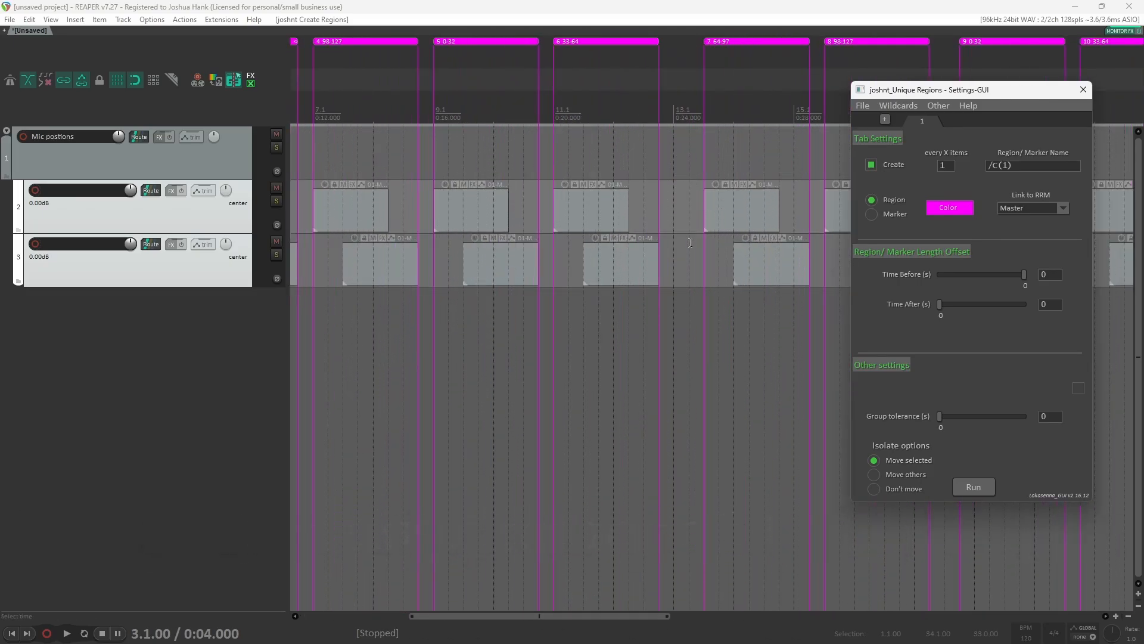
scroll(570, 266, "down", 2)
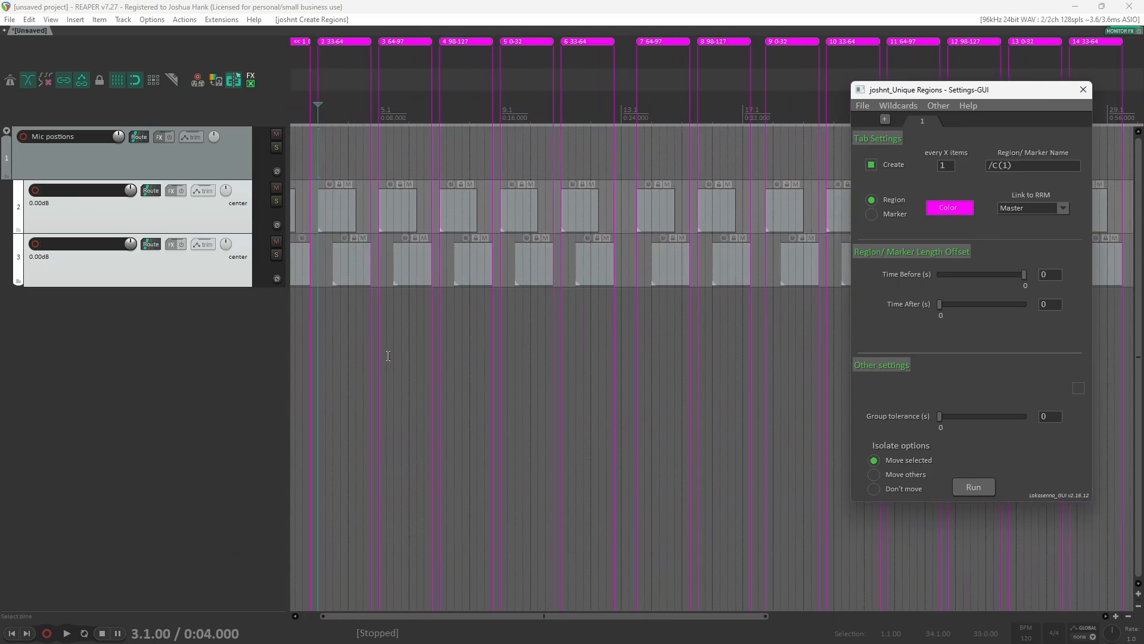
scroll(388, 356, "left", 2)
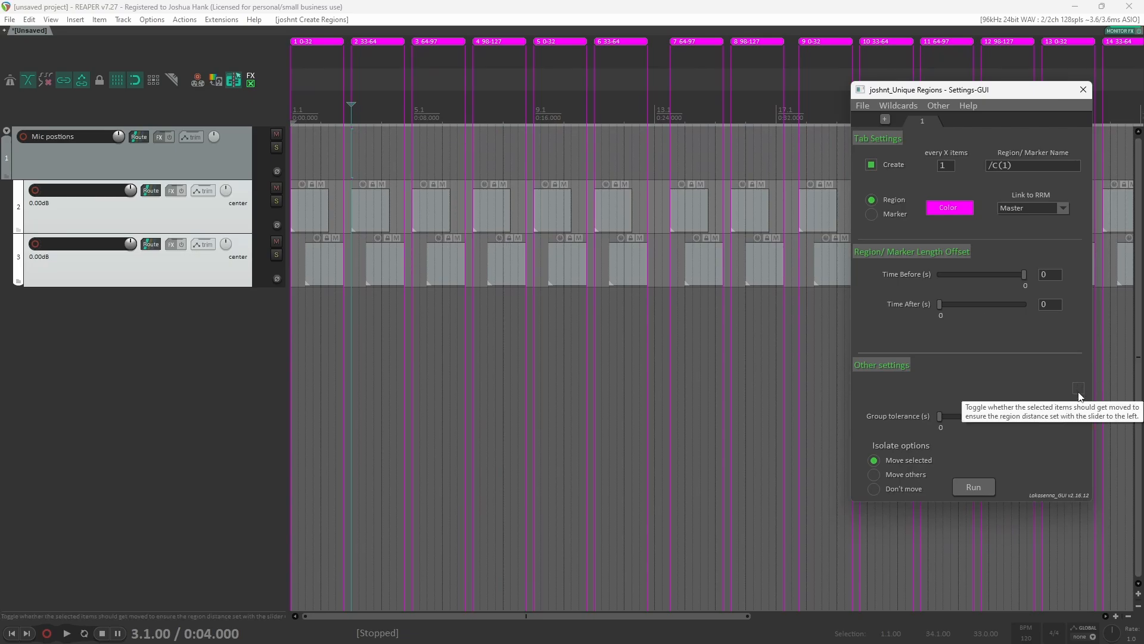
Step: Enable the Distance between option and undo the previous regions, closing the Reposition Items dialog
left_click(1078, 389)
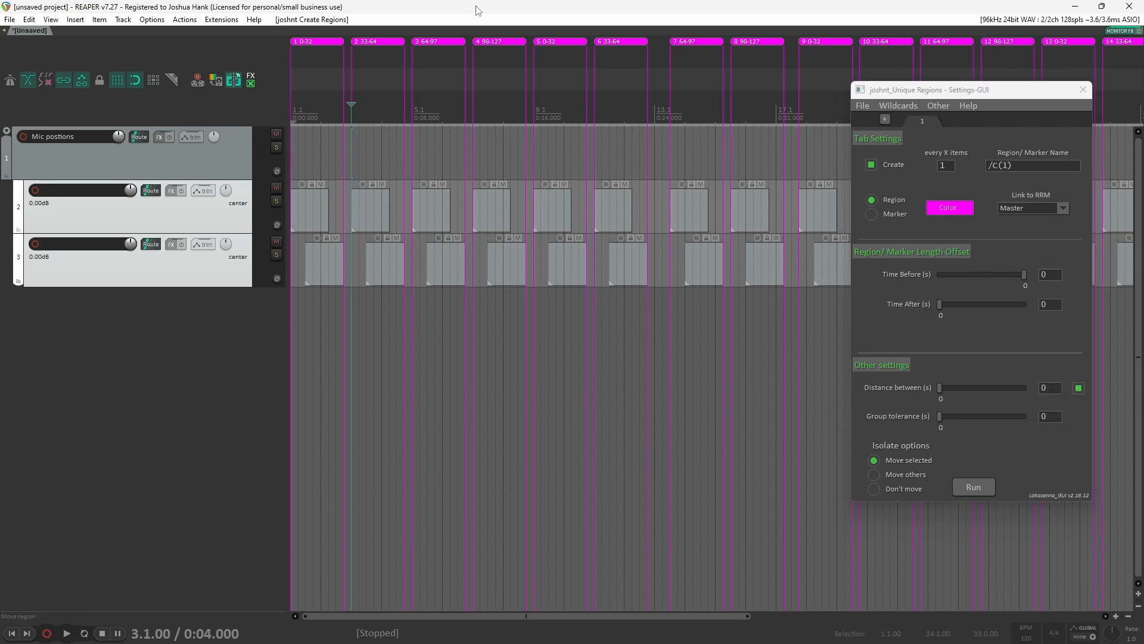
key("ctrl+z")
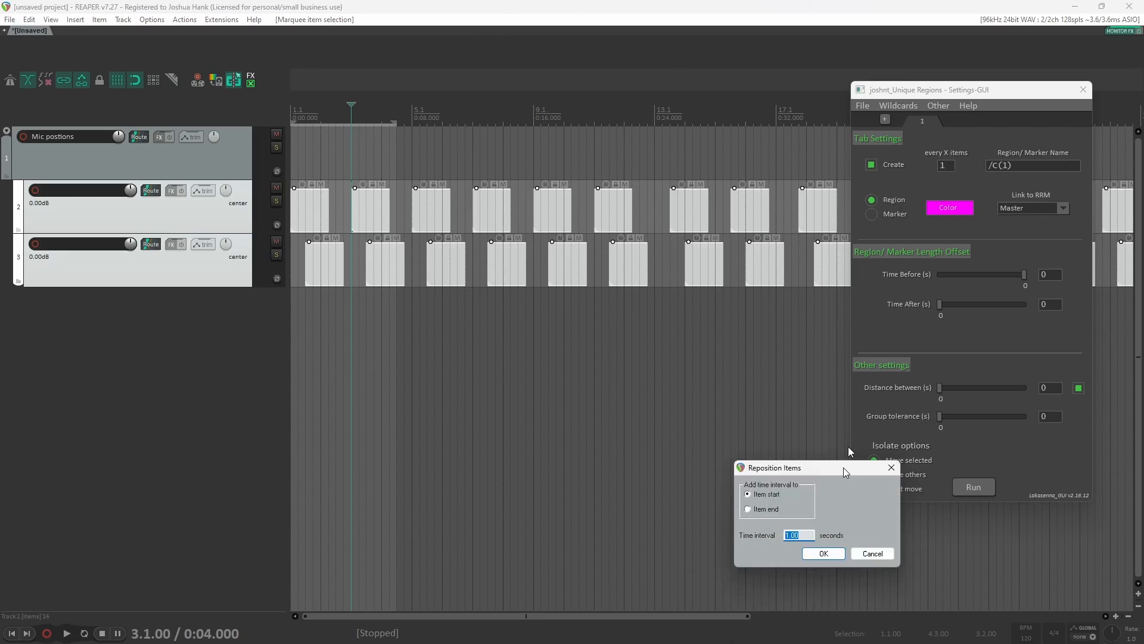
left_click_drag(843, 467, 685, 335)
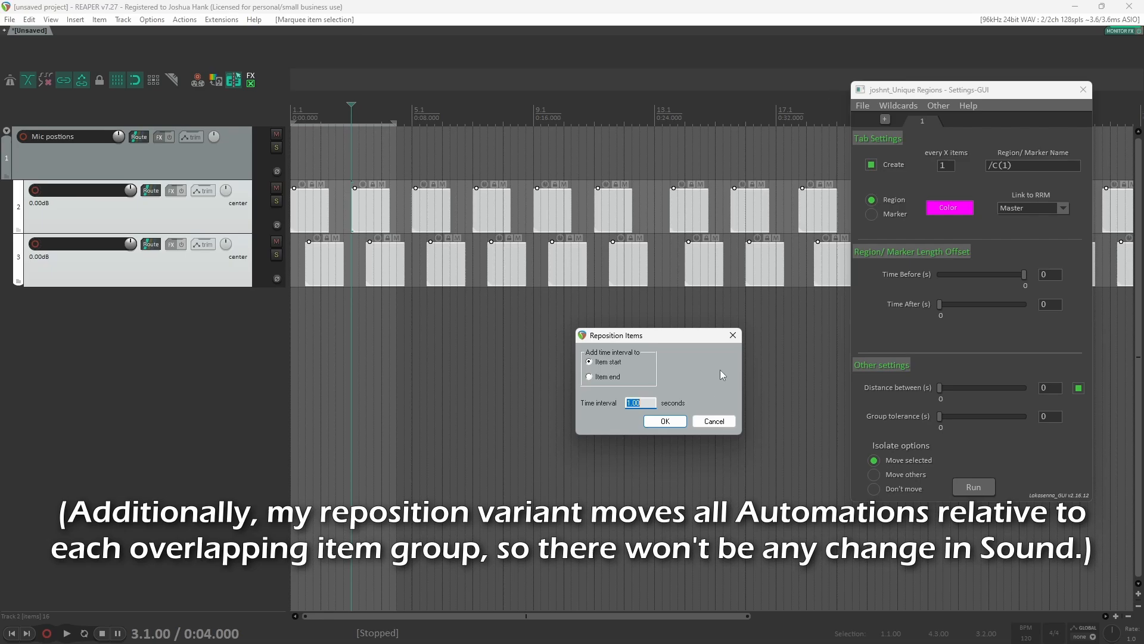
left_click(732, 336)
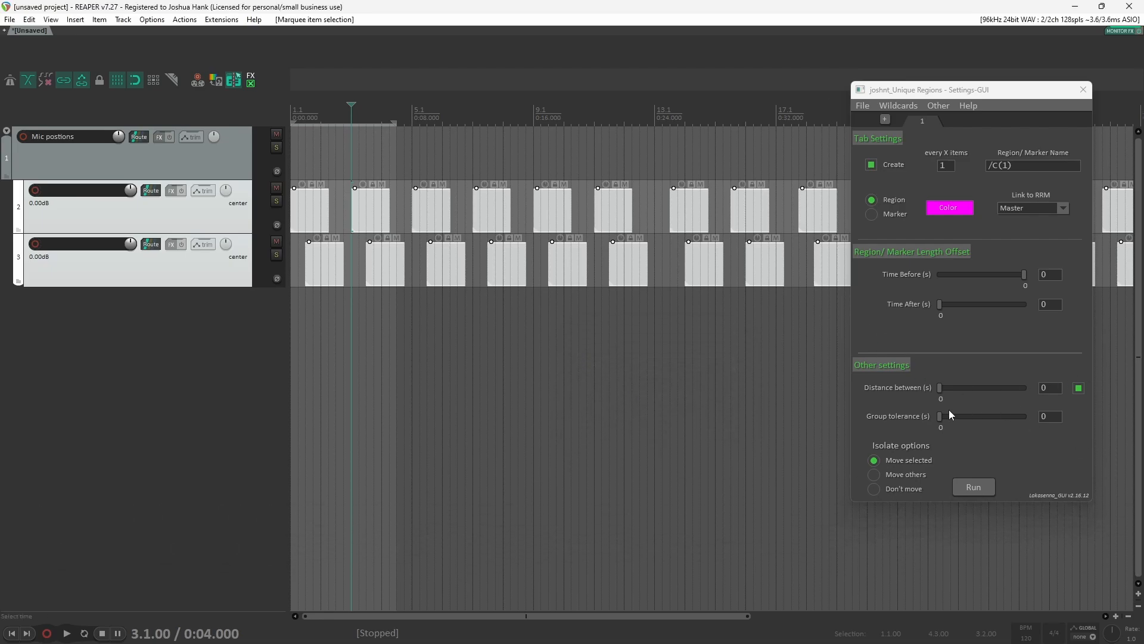
Step: Set the Distance between value to 5 seconds
left_click(1050, 388)
type("5")
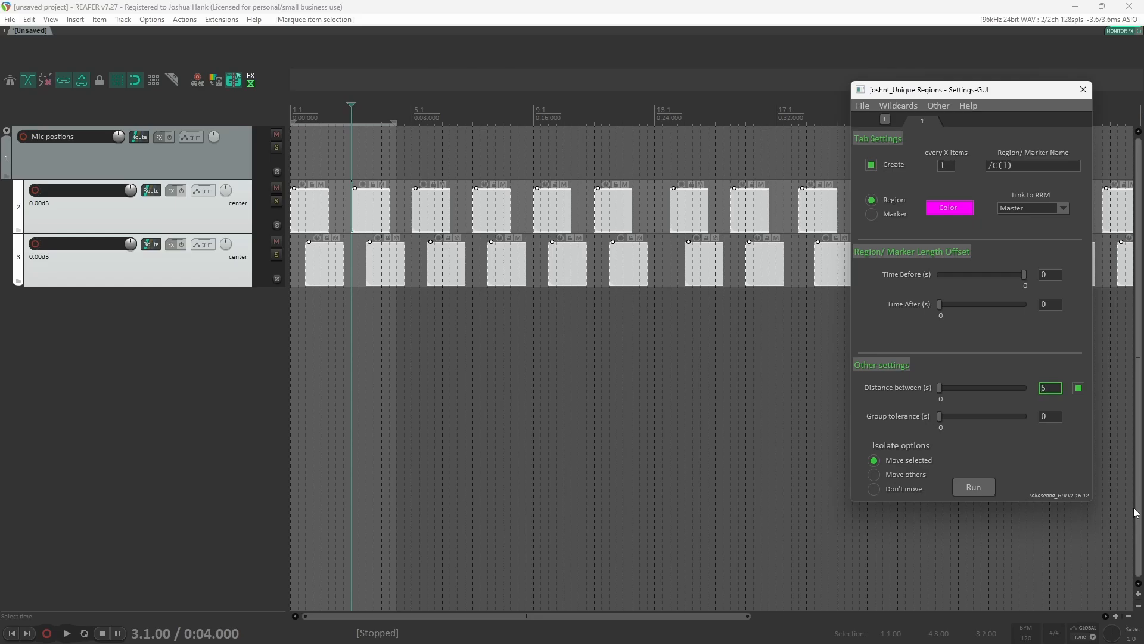
key("Return")
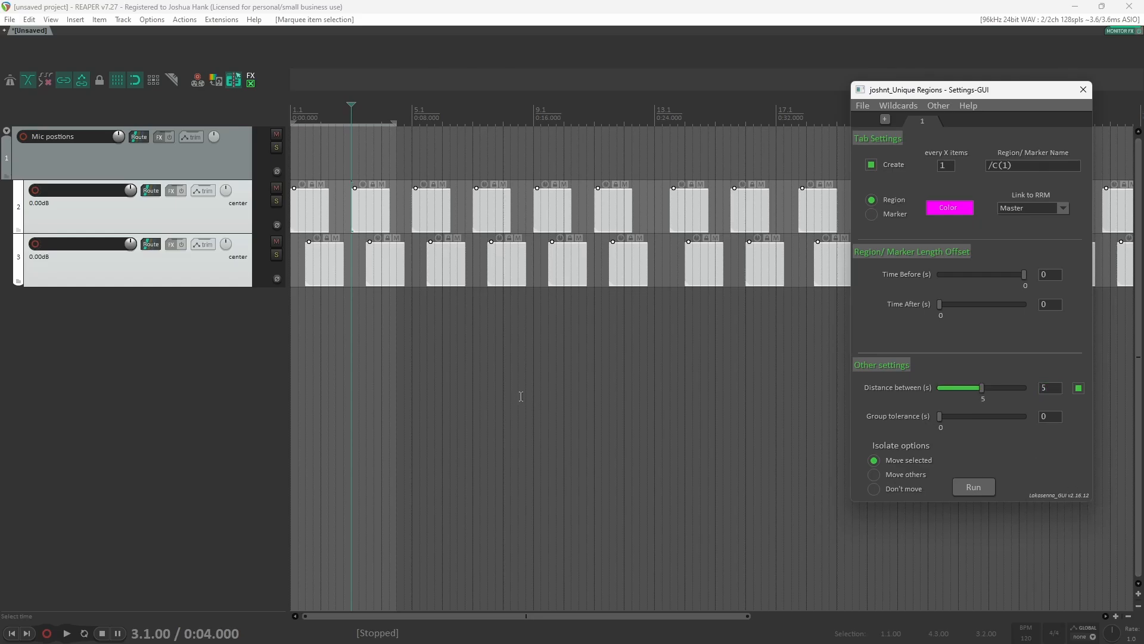
Step: Run the script to space the item groups 5 s apart with regions, then undo both changes
left_click(976, 487)
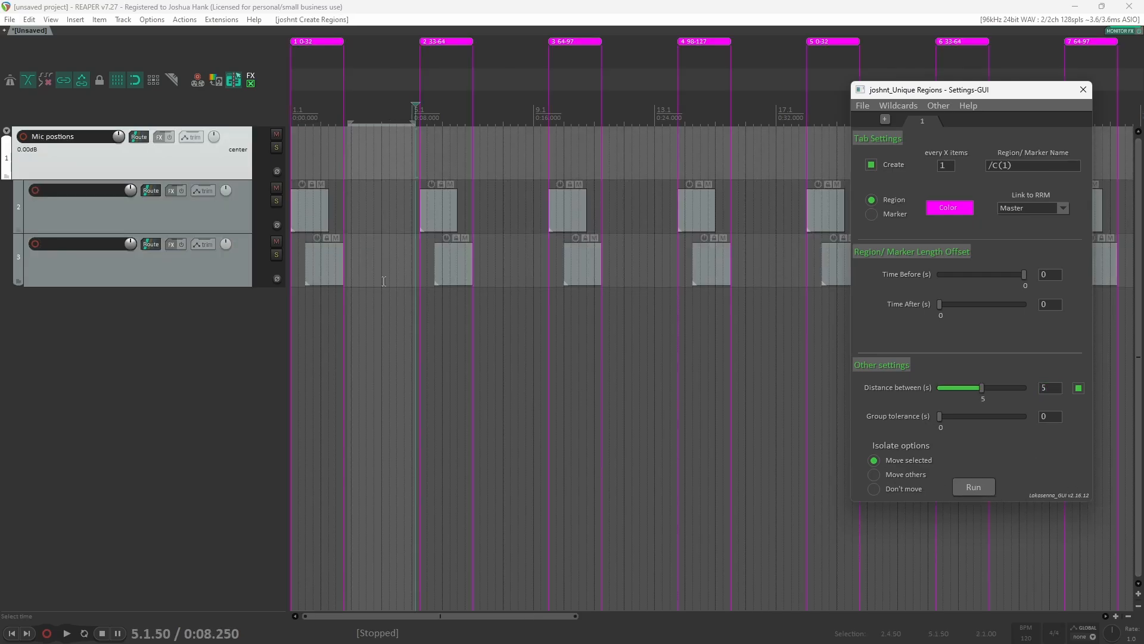
left_click(511, 256)
scroll(510, 256, "down", 6)
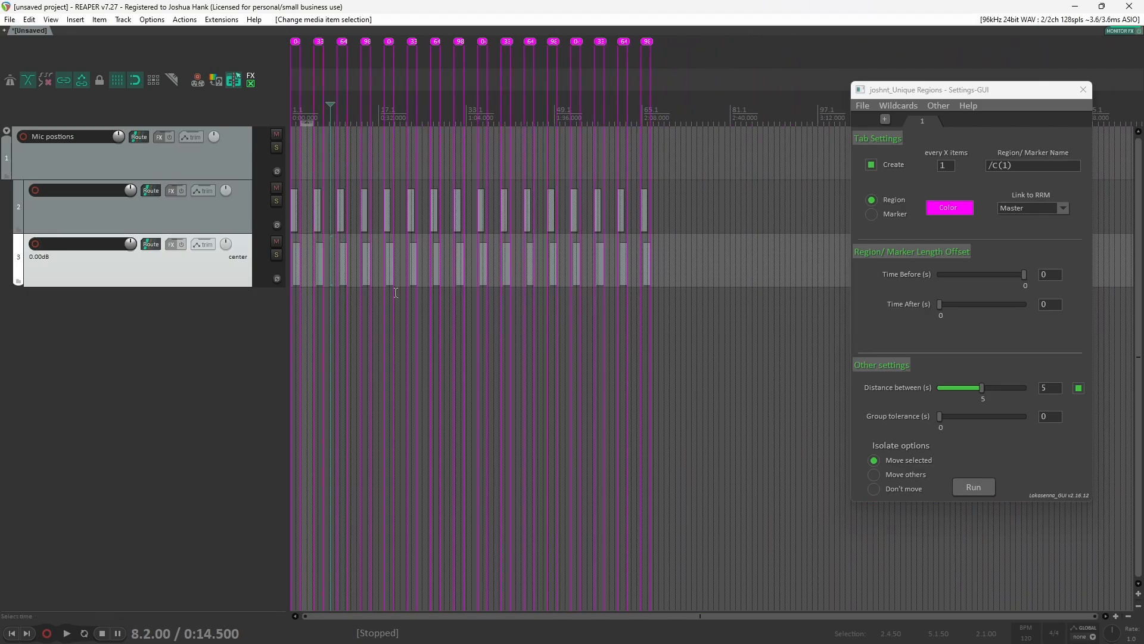
scroll(561, 265, "up", 5)
scroll(490, 310, "down", 2)
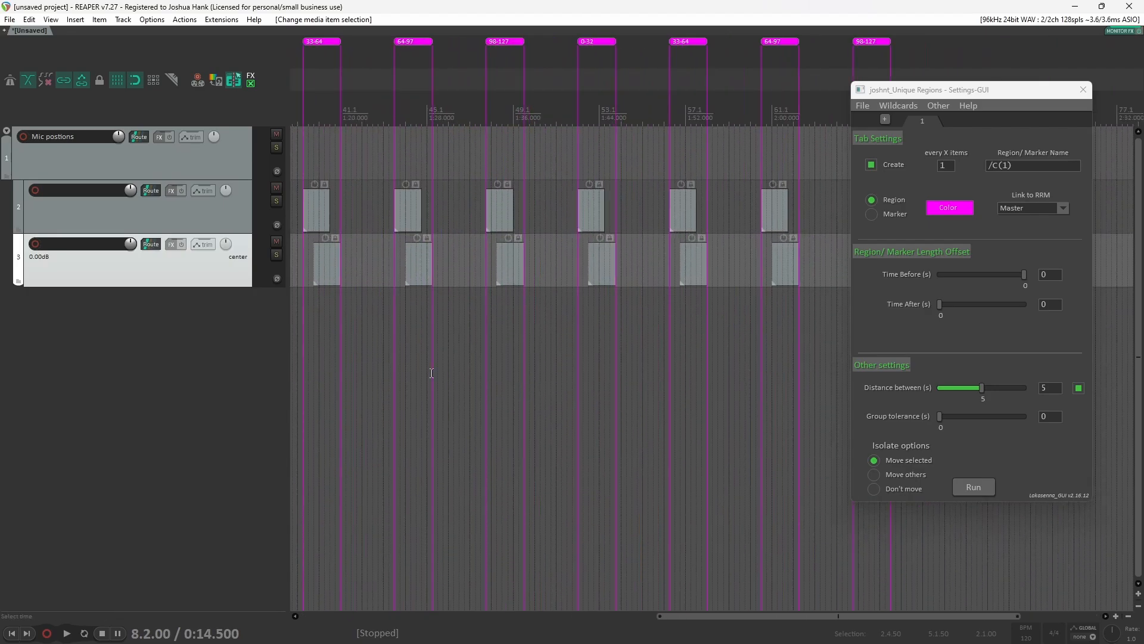
scroll(432, 372, "right", 5)
scroll(432, 370, "left", 12)
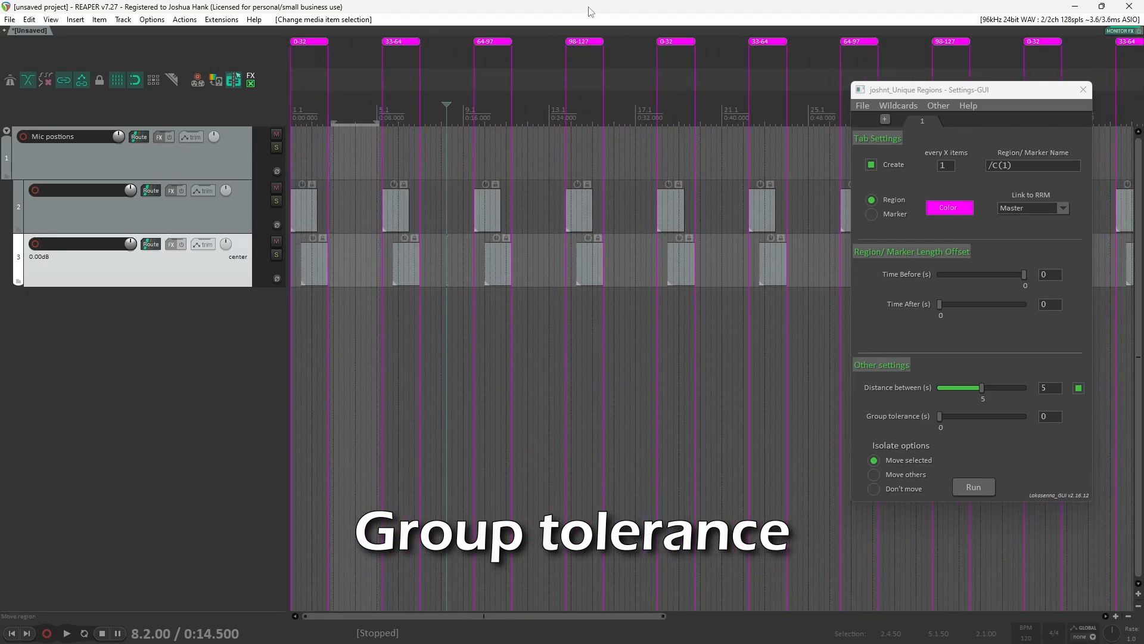
key("ctrl+z")
key("ctrl+z")
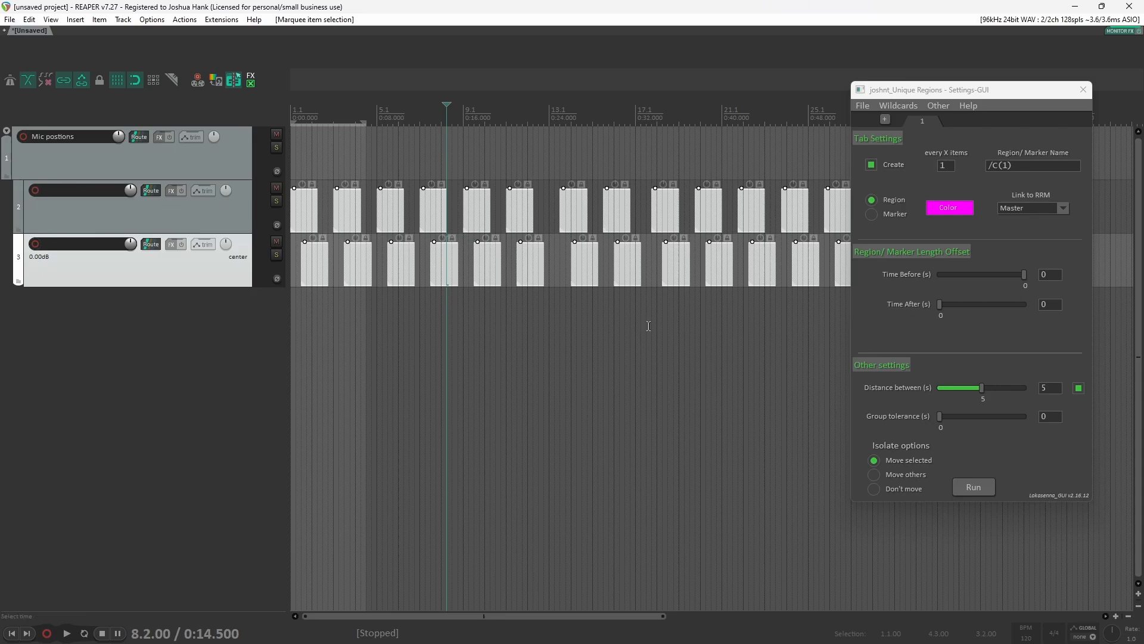
Step: Move the first item of the lower track onto a new fourth track, placing it just after the other first items
scroll(410, 283, "down", 3)
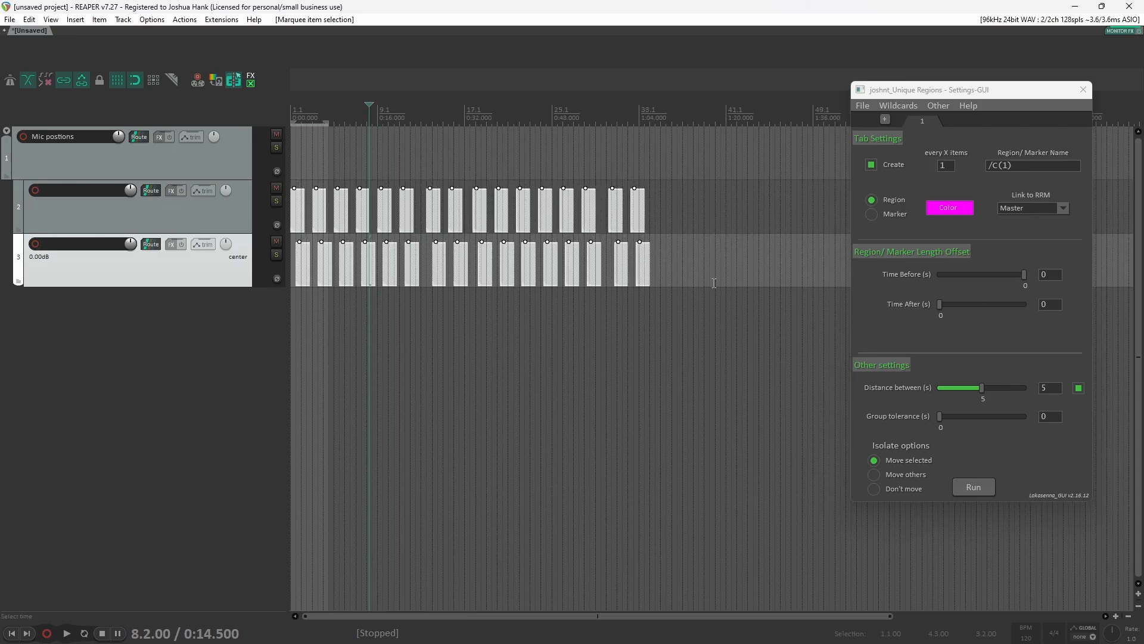
left_click_drag(682, 302, 320, 207)
left_click_drag(409, 211, 447, 216)
left_click(300, 315)
scroll(298, 315, "up", 5)
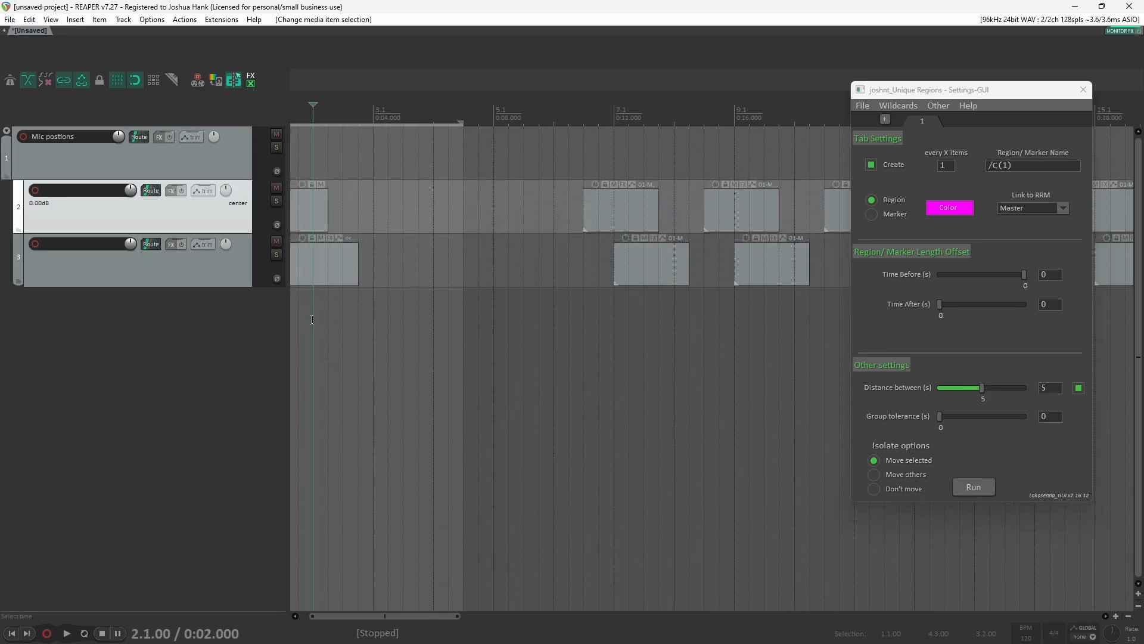
scroll(312, 319, "right", 3)
scroll(311, 319, "left", 4)
left_click(359, 271)
left_click_drag(354, 273, 463, 307)
scroll(389, 343, "up", 3)
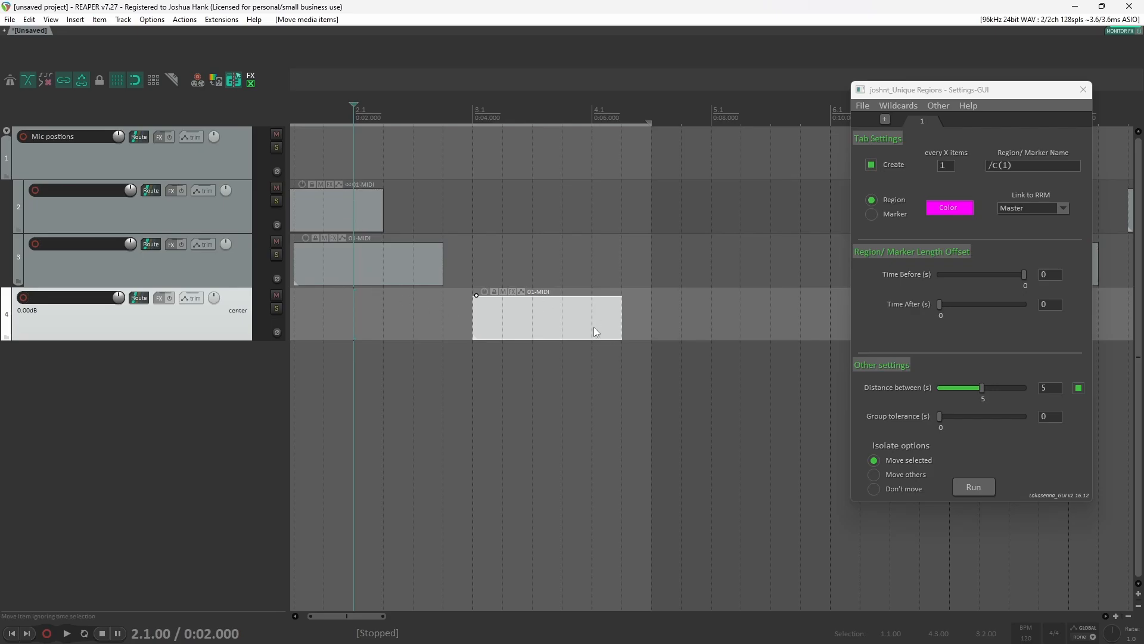
scroll(590, 406, "down", 4)
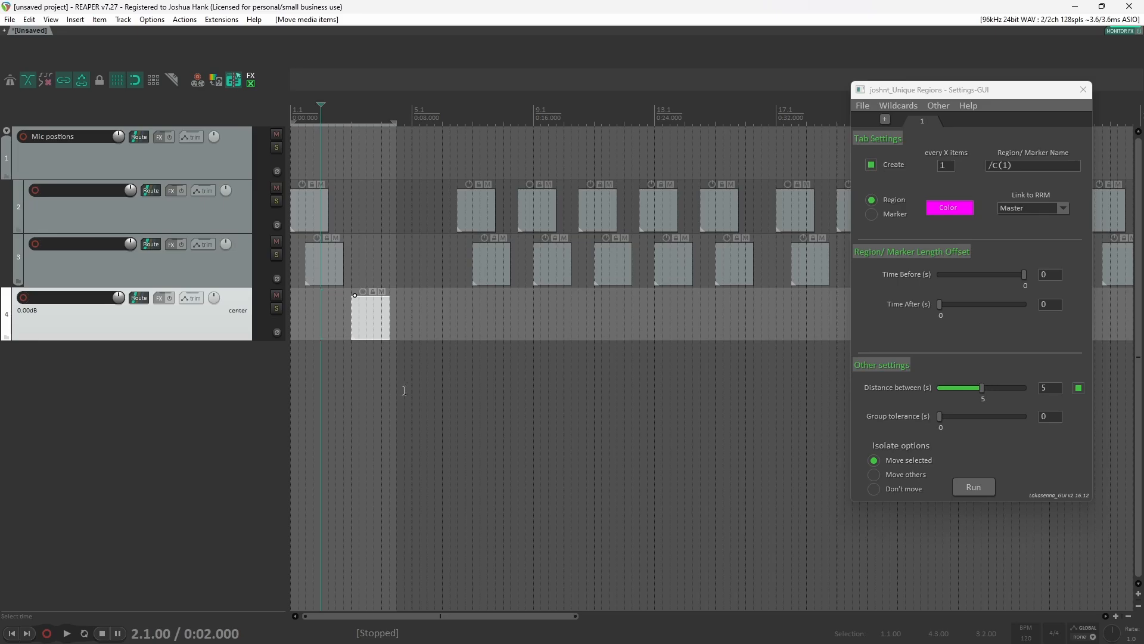
Step: Select the first items on all three tracks, set the region name to Test and run the script
left_click(366, 306)
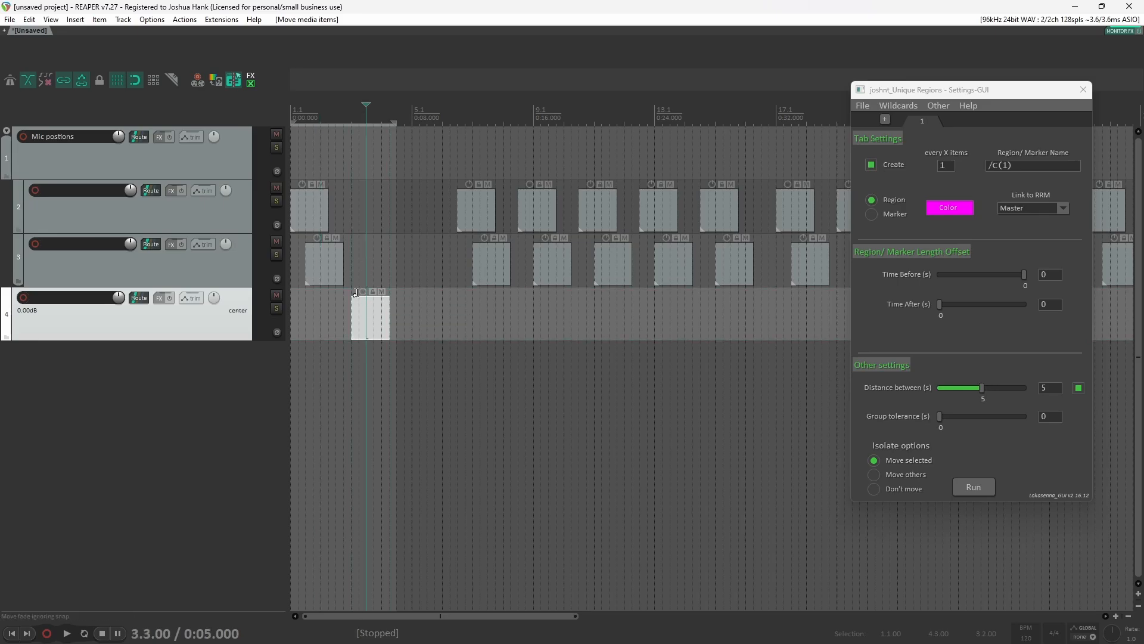
left_click_drag(395, 347, 286, 216)
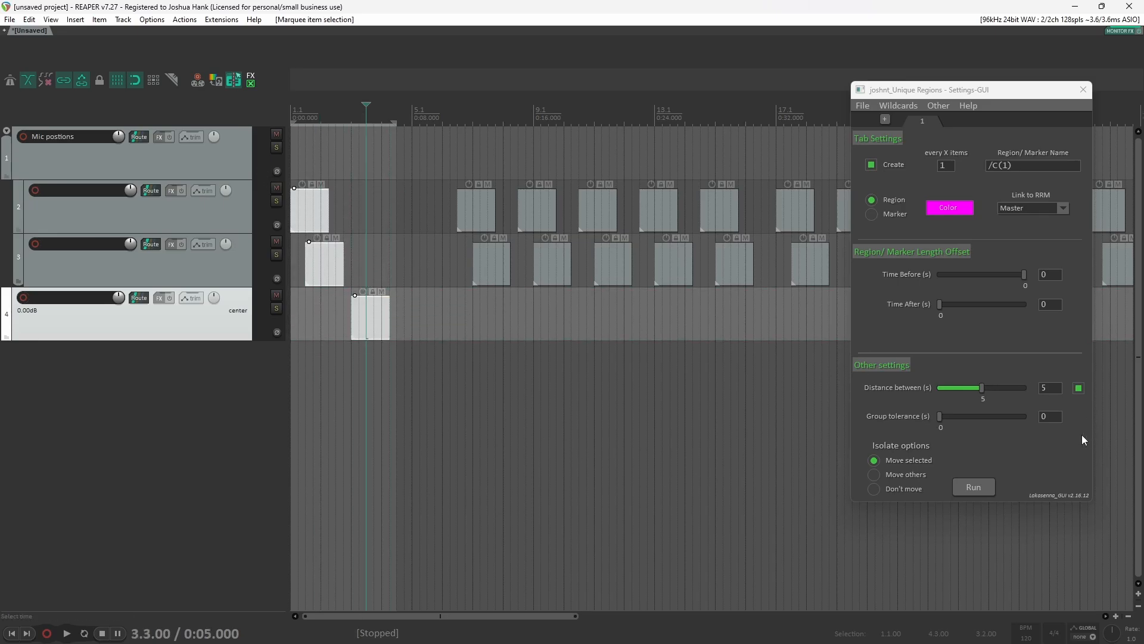
double_click(1067, 165)
type("Test")
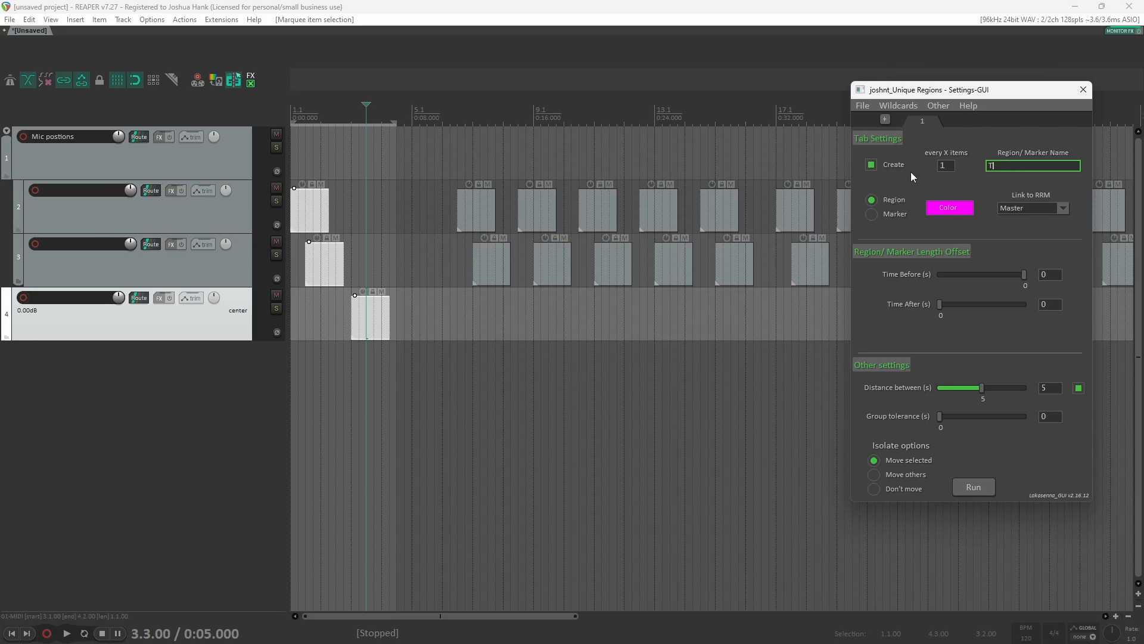
left_click(975, 487)
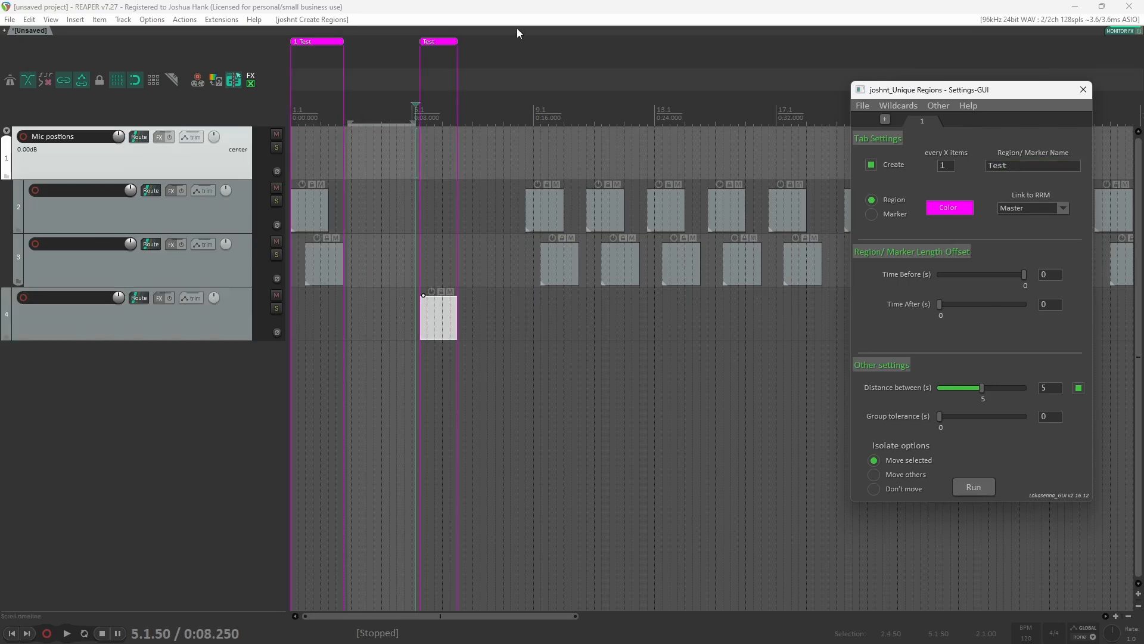
Step: Undo the Test regions and item repositioning
left_click(535, 6)
key("ctrl+z")
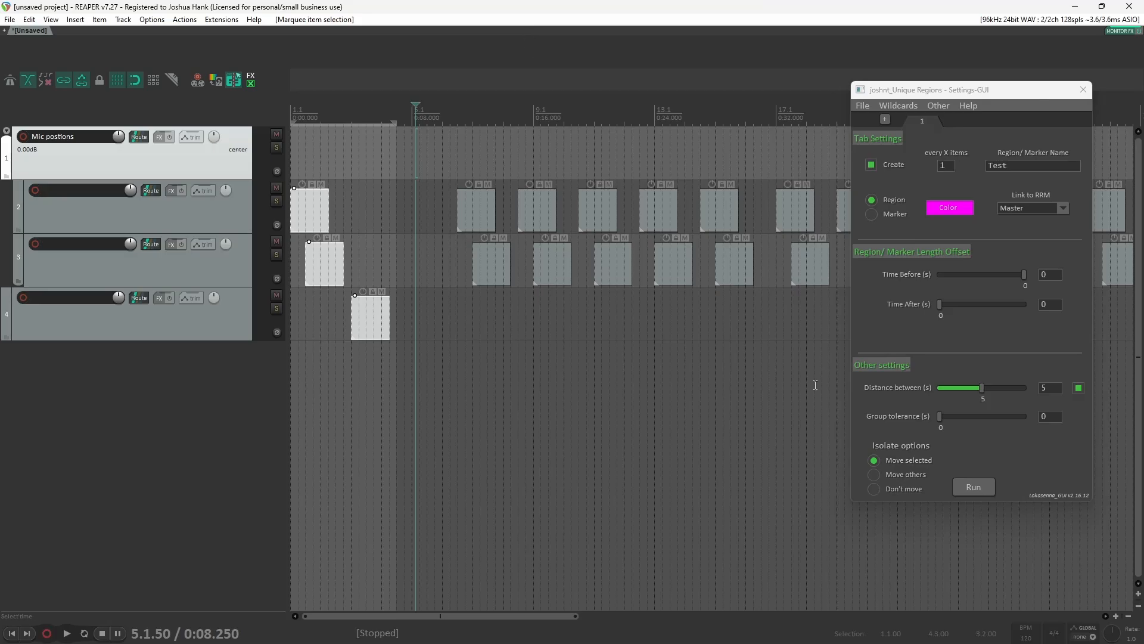
left_click(343, 335)
scroll(334, 345, "up", 5)
scroll(370, 346, "left", 3)
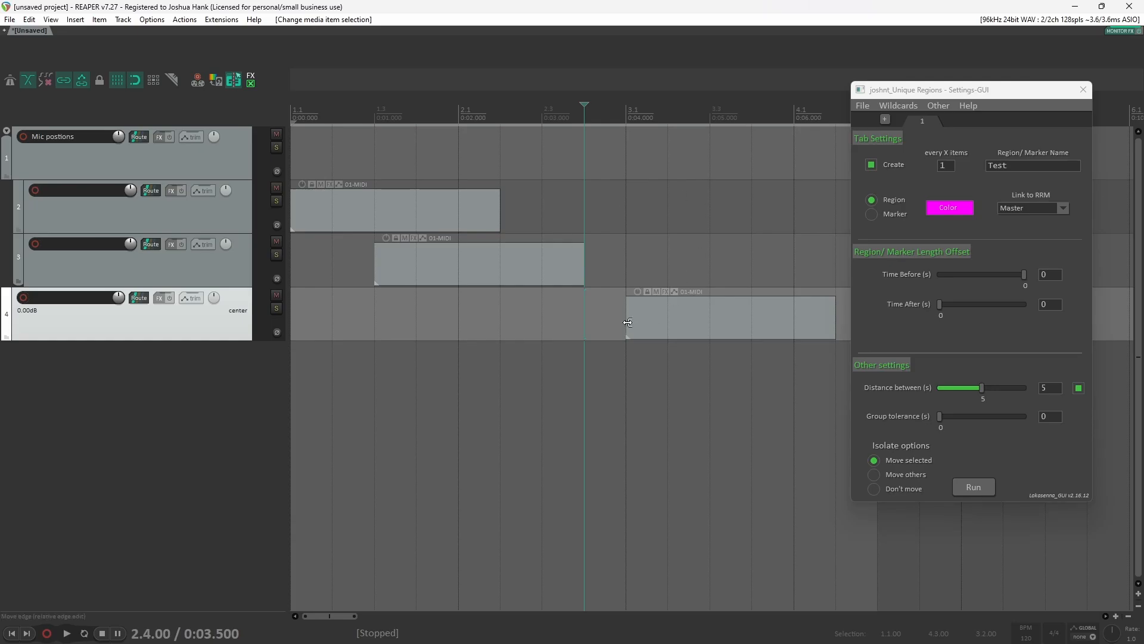
Step: Select the first items on the third and fourth tracks and set the group tolerance to 0.6 s
left_click_drag(590, 316, 626, 318)
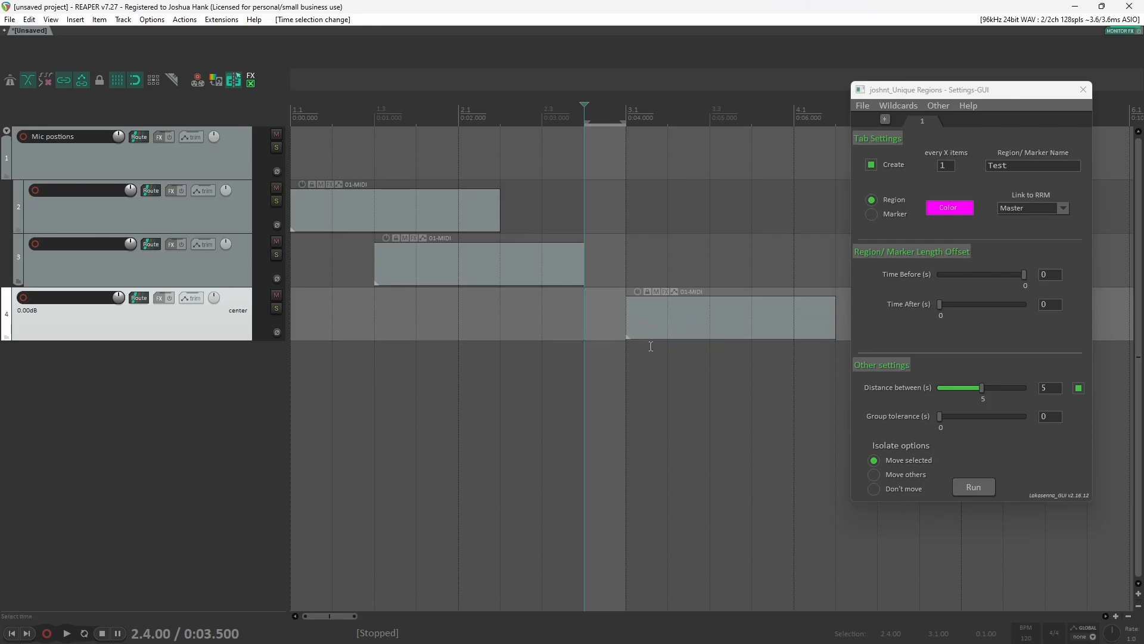
left_click(646, 327)
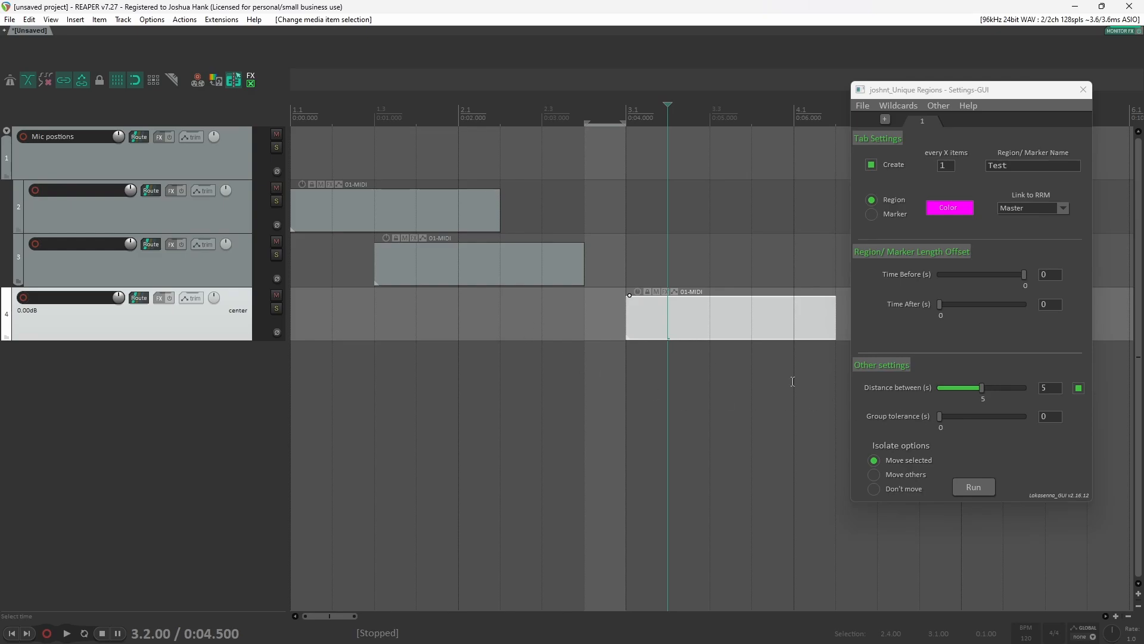
left_click_drag(685, 368, 340, 245)
scroll(612, 352, "down", 3)
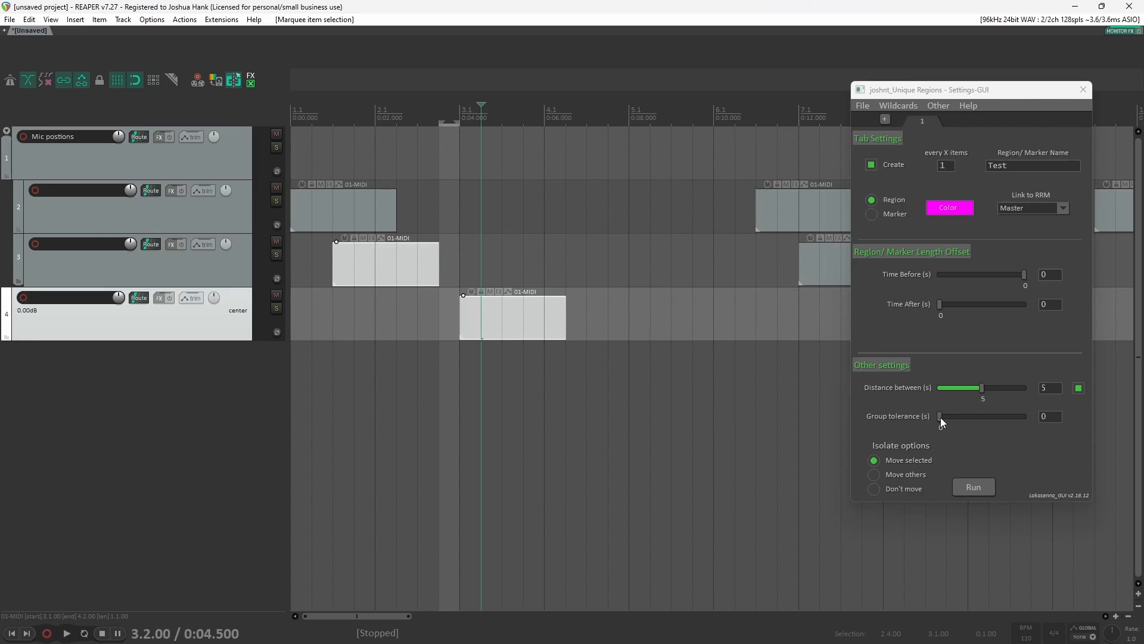
mouse_move(940, 418)
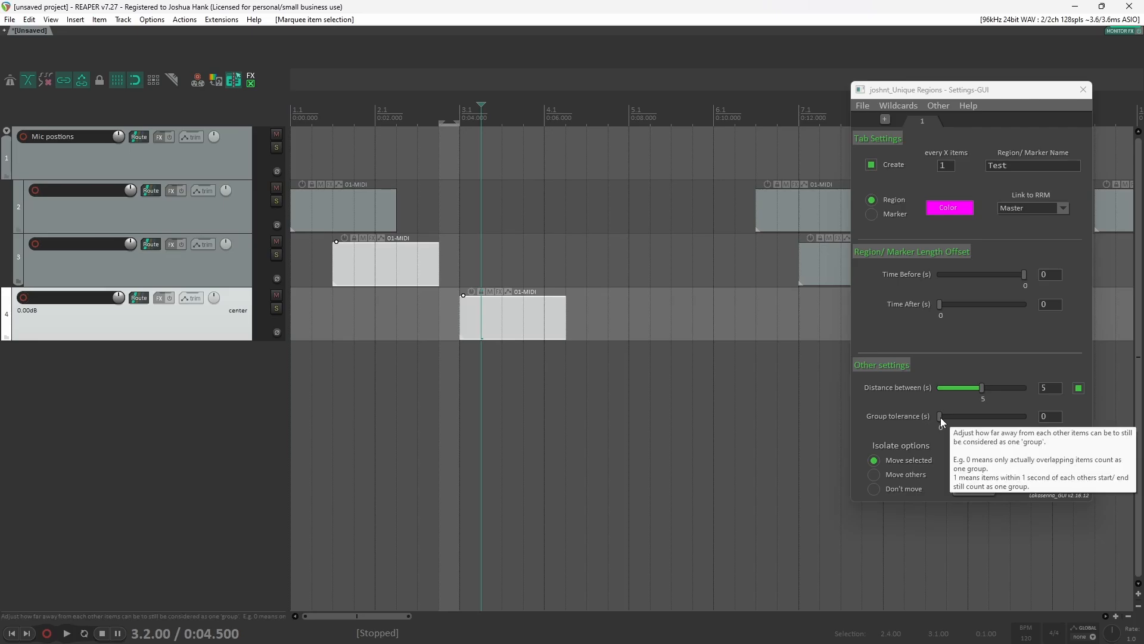
left_click_drag(1052, 417, 1020, 416)
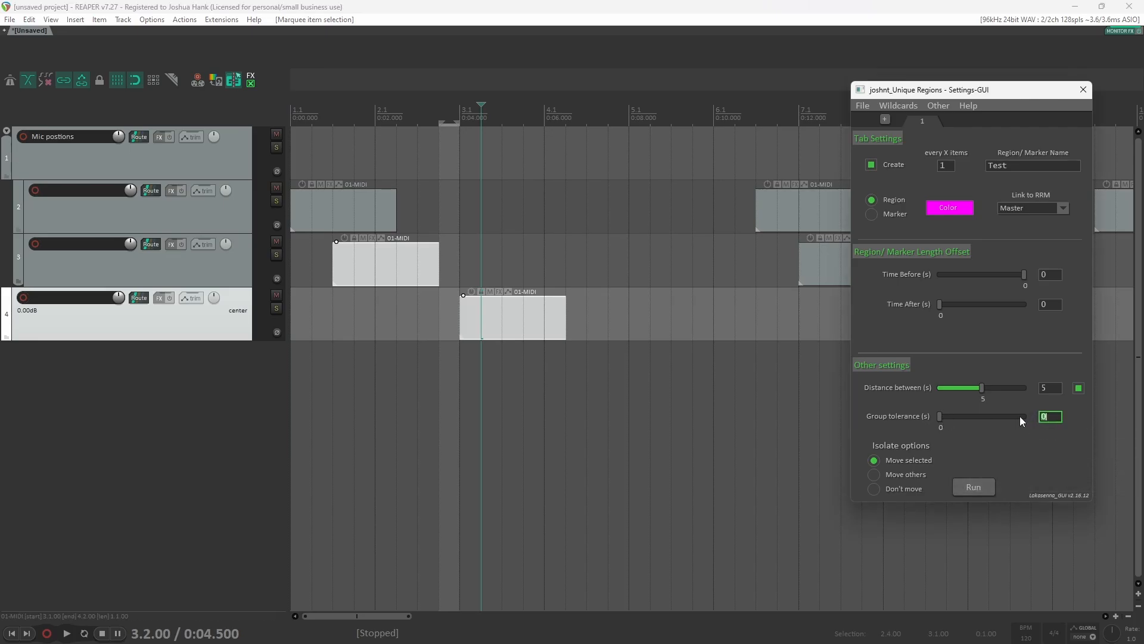
type("0.6")
key("Return")
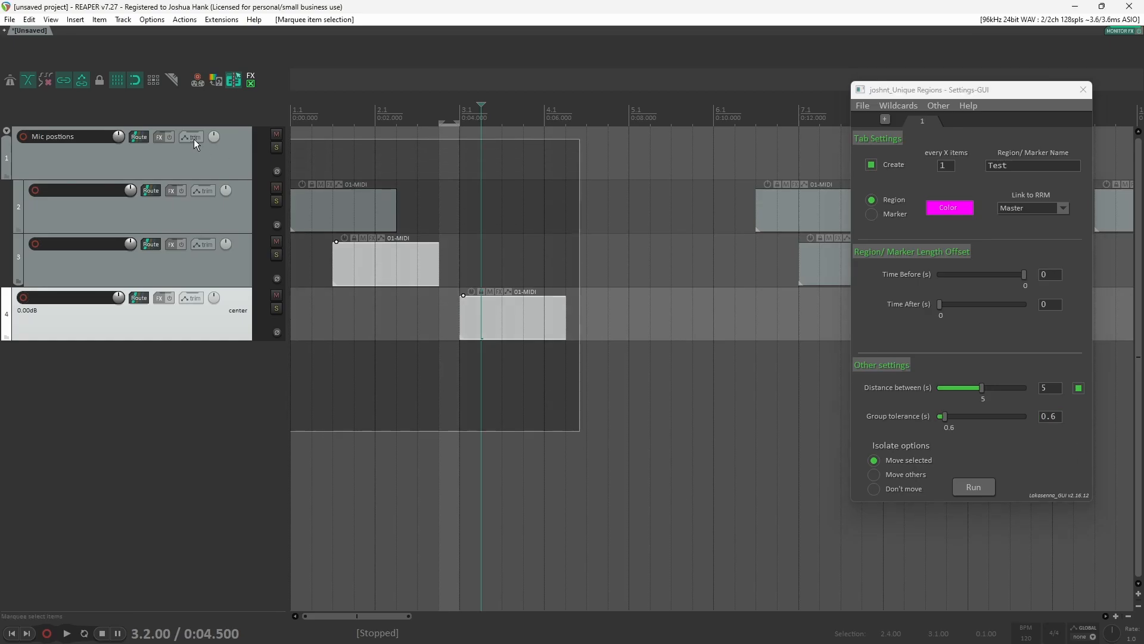
Step: Select the items across all tracks and run the script to create the Test regions
scroll(361, 366, "down", 5)
scroll(362, 366, "down", 1)
left_click_drag(651, 348, 291, 173)
scroll(310, 372, "up", 3)
scroll(330, 412, "right", 10)
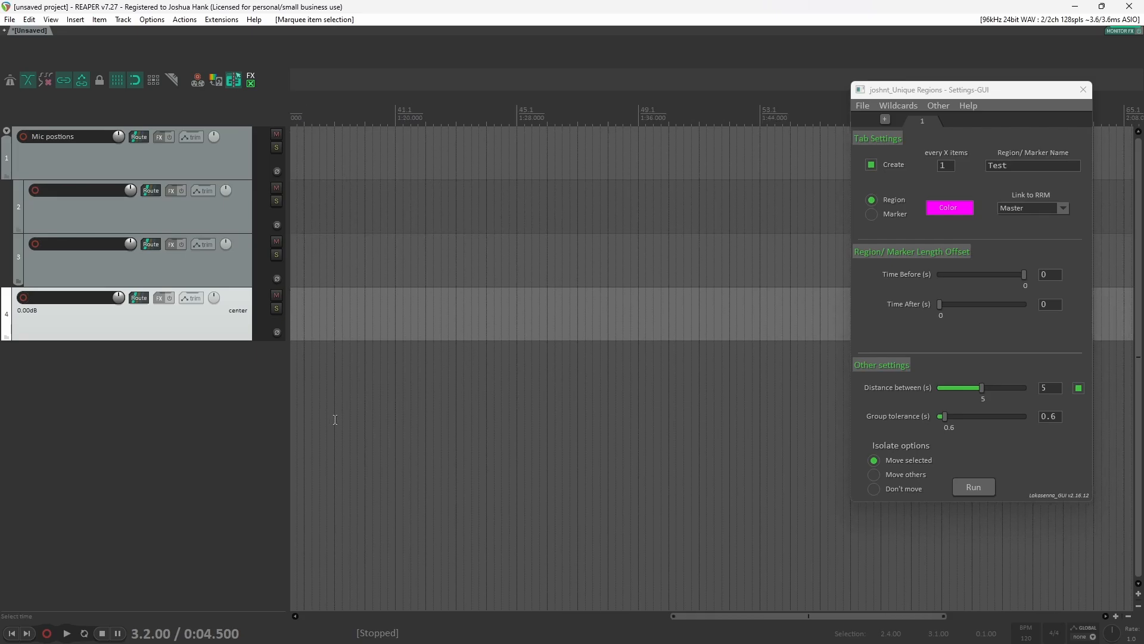
scroll(334, 419, "left", 10)
left_click(973, 488)
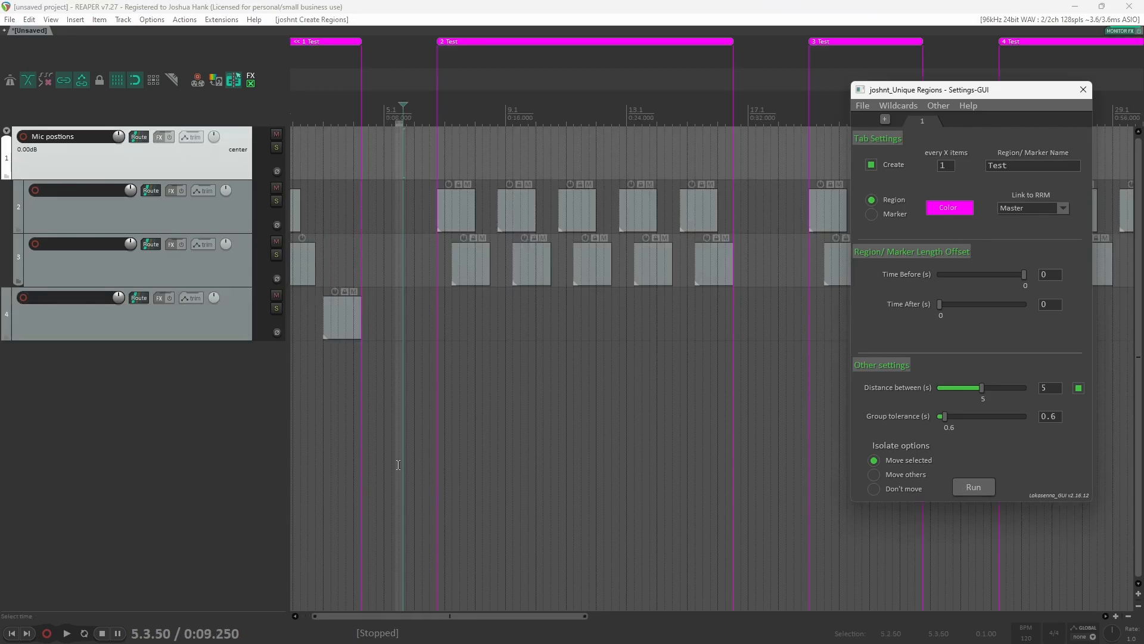
Step: Inspect the resulting regions and how the fourth track's item was grouped along the timeline
scroll(314, 238, "down", 2)
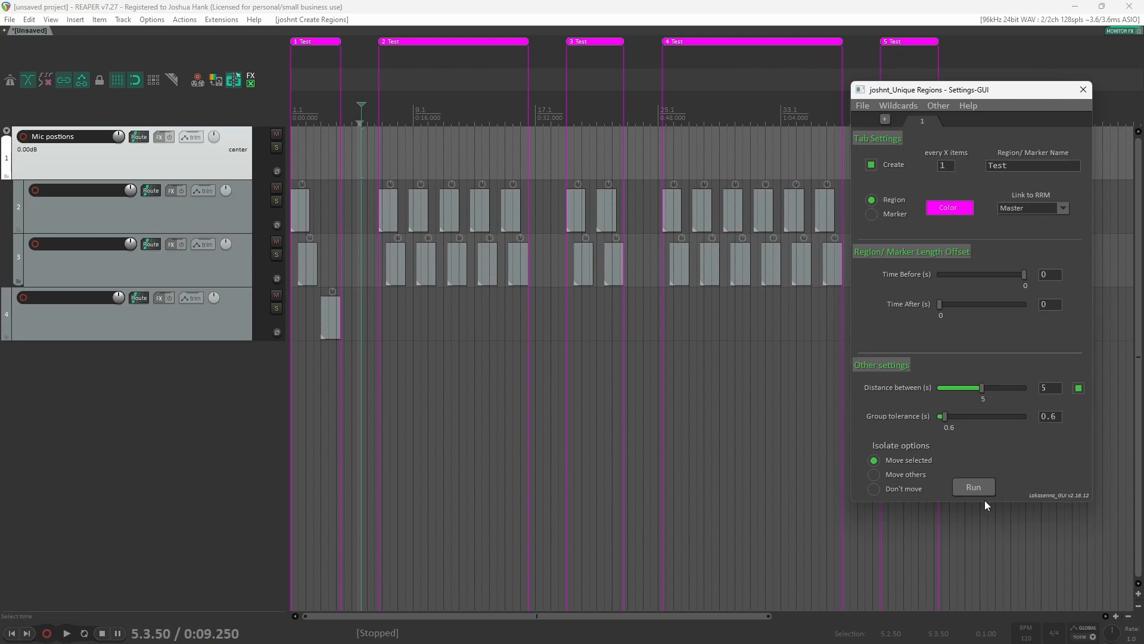
left_click(597, 301)
left_click(719, 322)
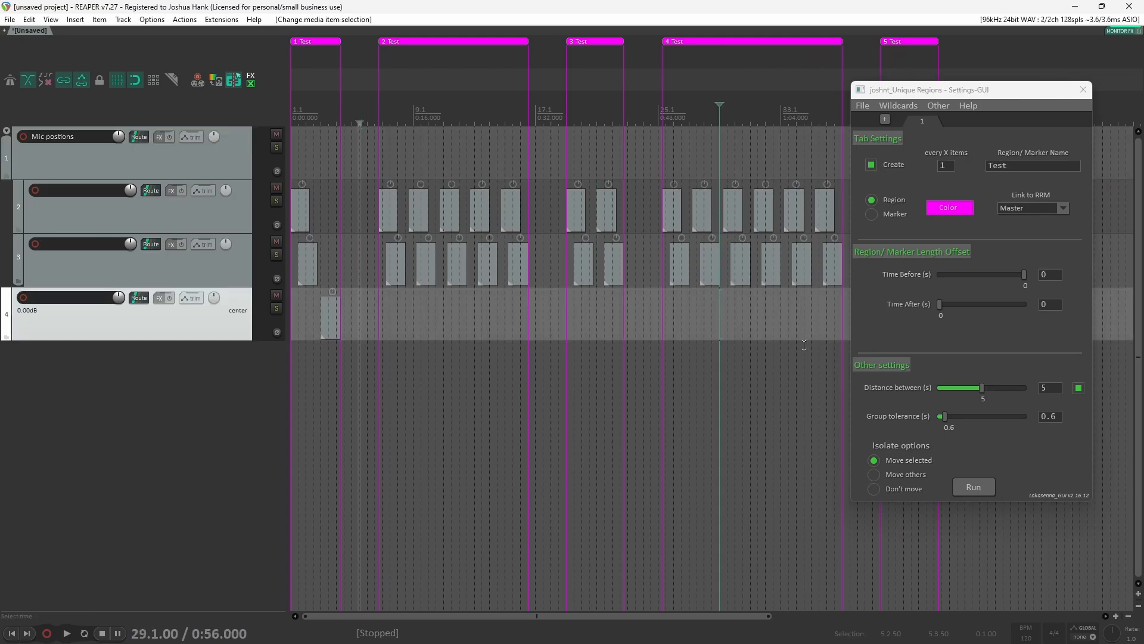
left_click(765, 342)
scroll(724, 345, "right", 3)
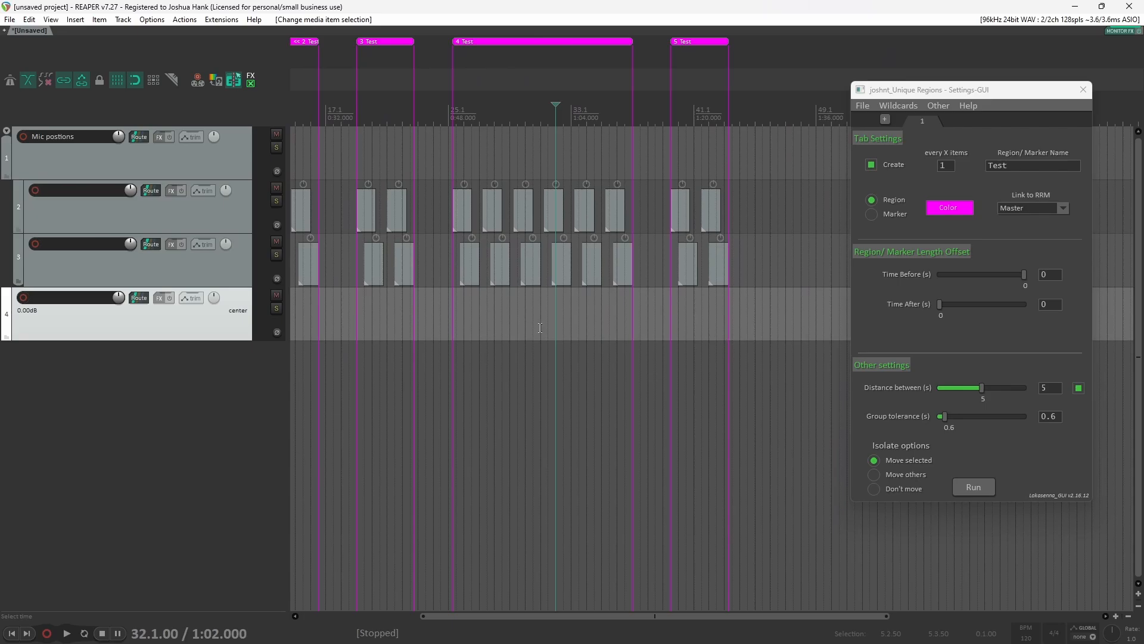
scroll(539, 328, "left", 3)
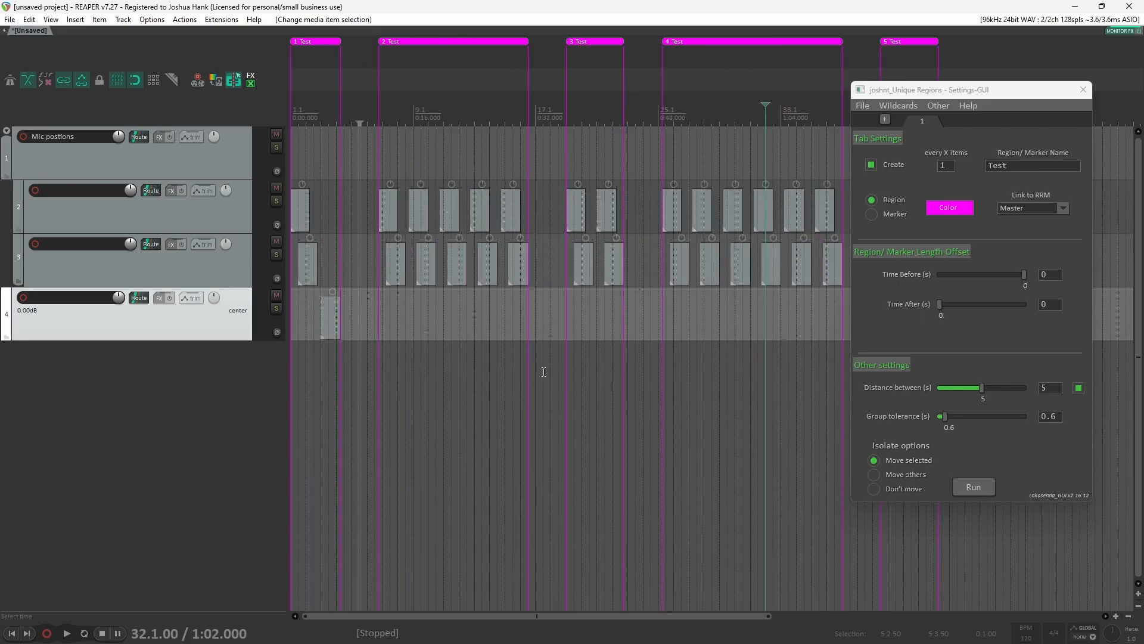
left_click(312, 349)
Step: Reset the group tolerance to 0
scroll(312, 350, "up", 4)
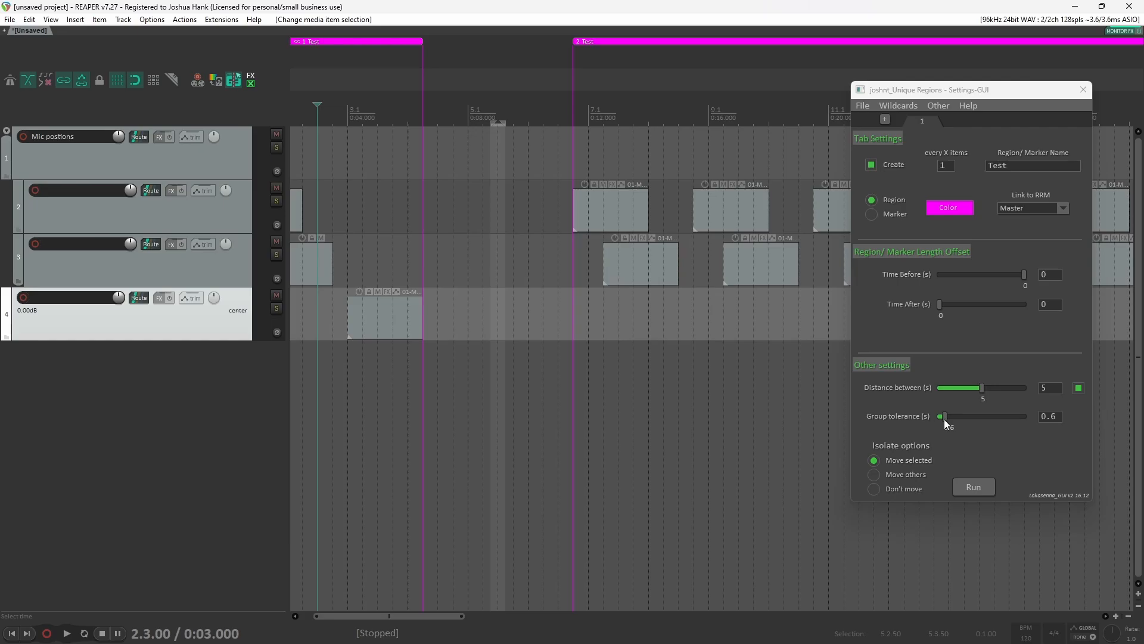
left_click_drag(945, 417, 921, 415)
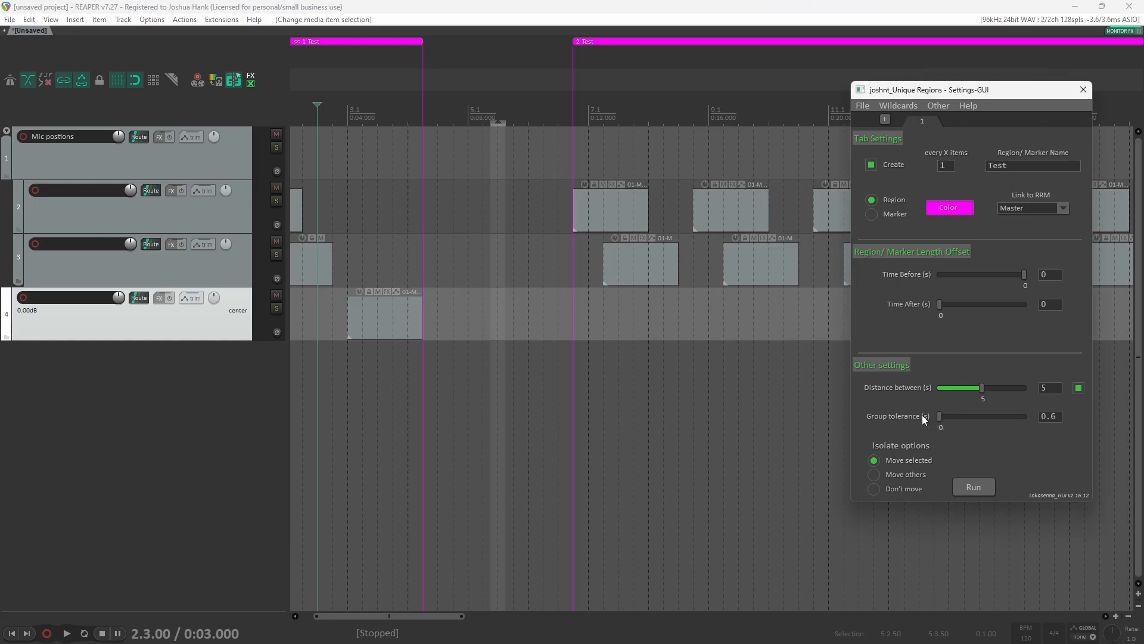
scroll(745, 427, "down", 4)
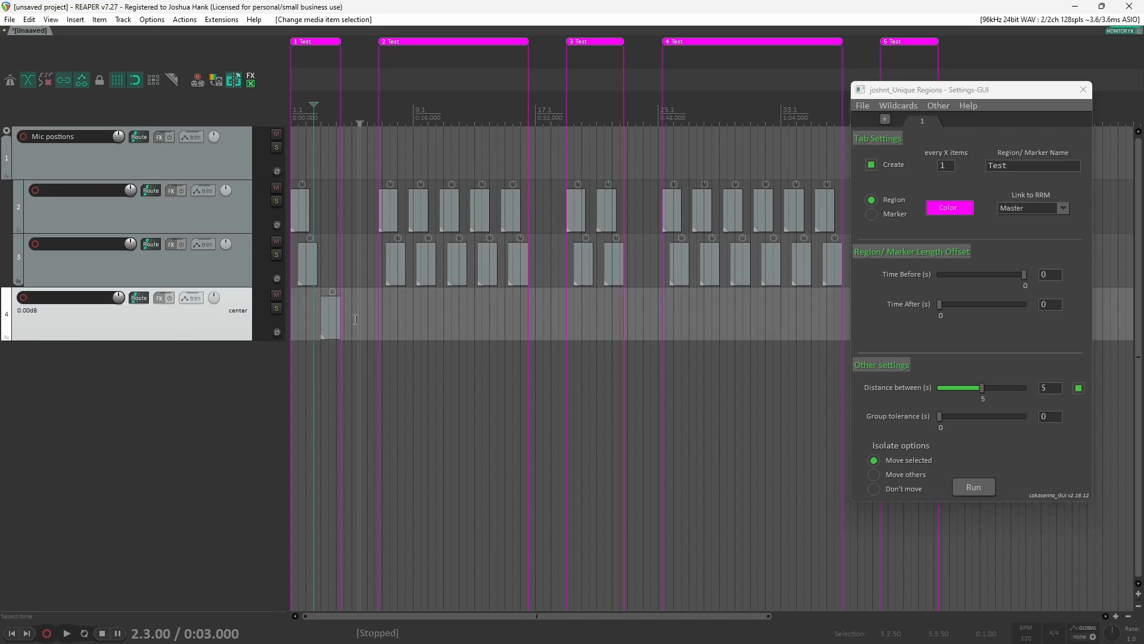
Step: Copy all items of the second track onto a new fifth track
scroll(562, 255, "down", 3)
left_click_drag(787, 202, 290, 217)
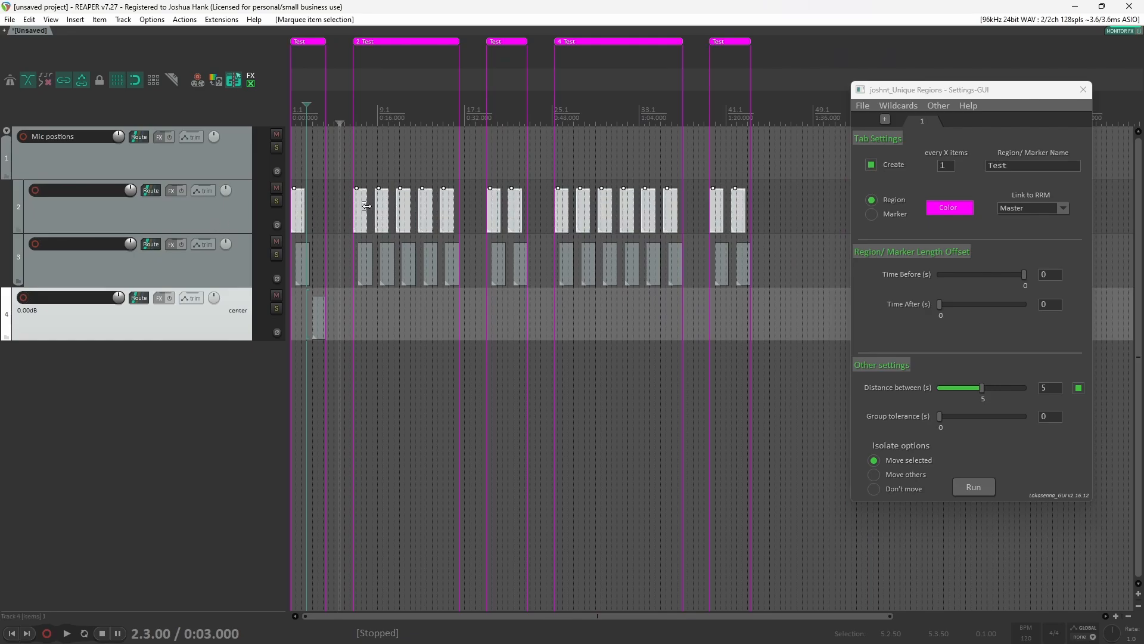
left_click_drag(398, 215, 398, 377)
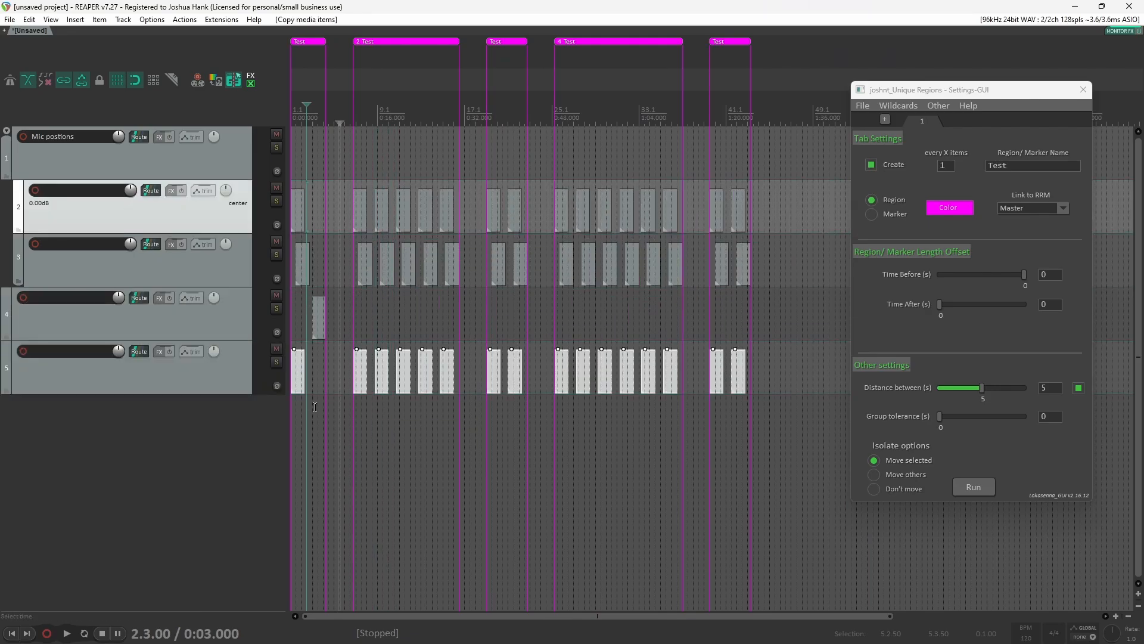
Step: Move the fourth track's item slightly left and select the items on tracks 2 to 4
left_click(209, 319)
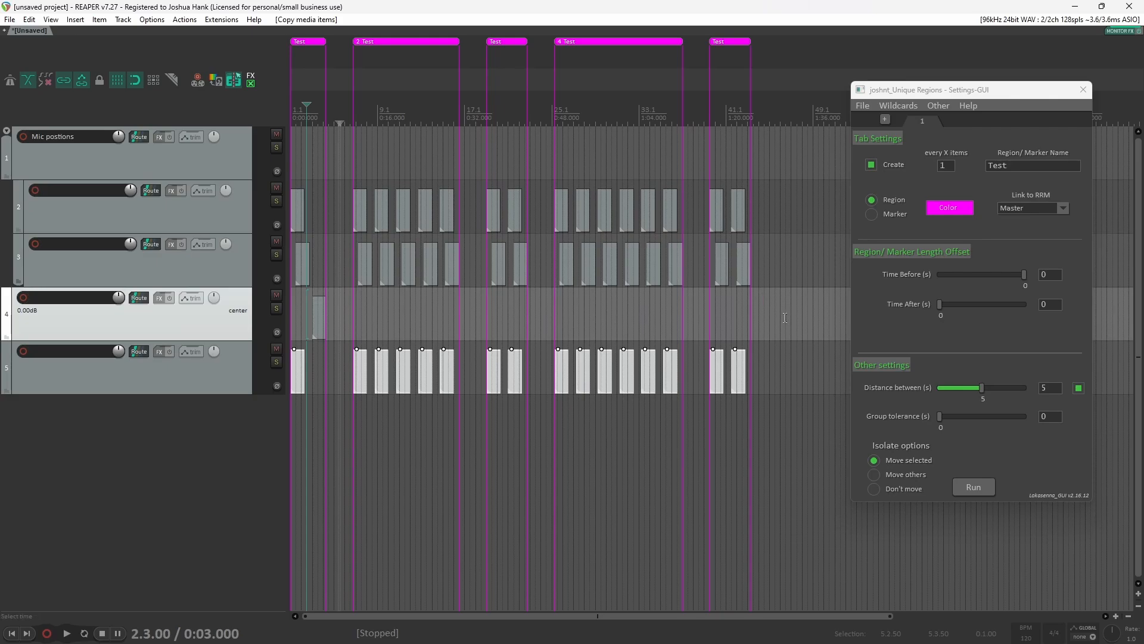
left_click_drag(786, 326, 292, 174)
scroll(323, 297, "up", 2)
scroll(324, 297, "up", 3)
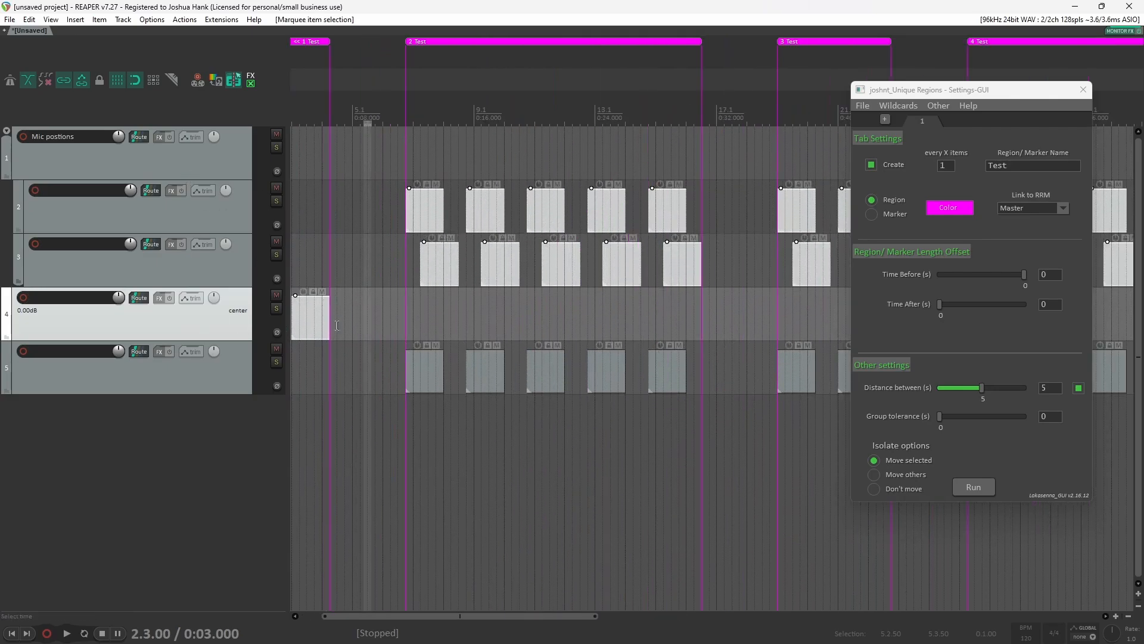
left_click_drag(367, 328, 343, 327)
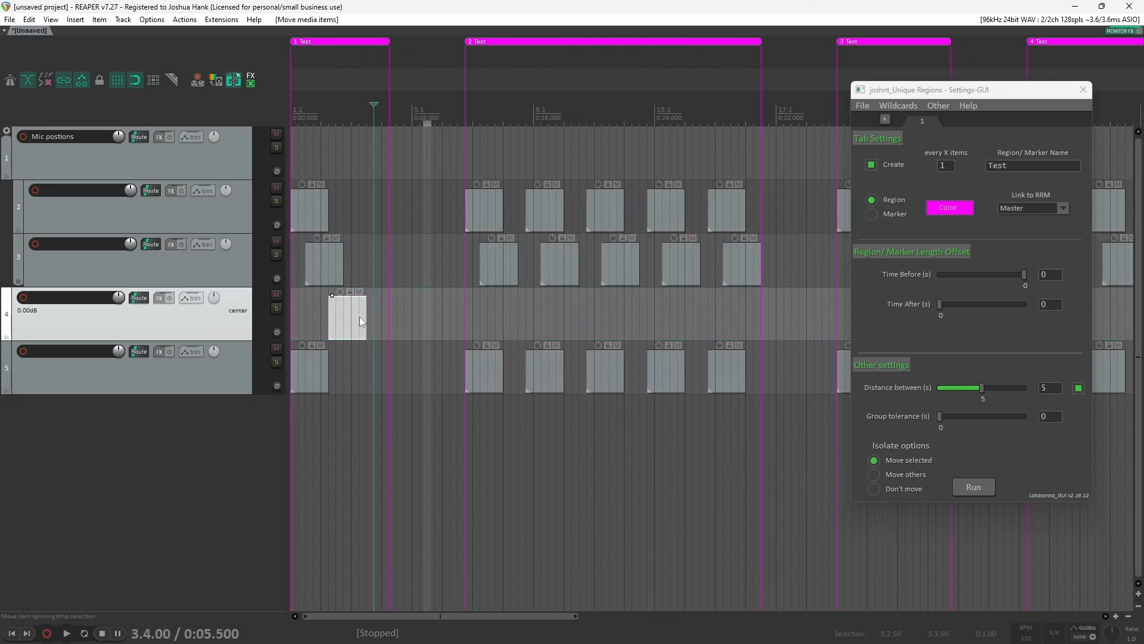
scroll(359, 317, "down", 4)
left_click_drag(793, 318, 291, 189)
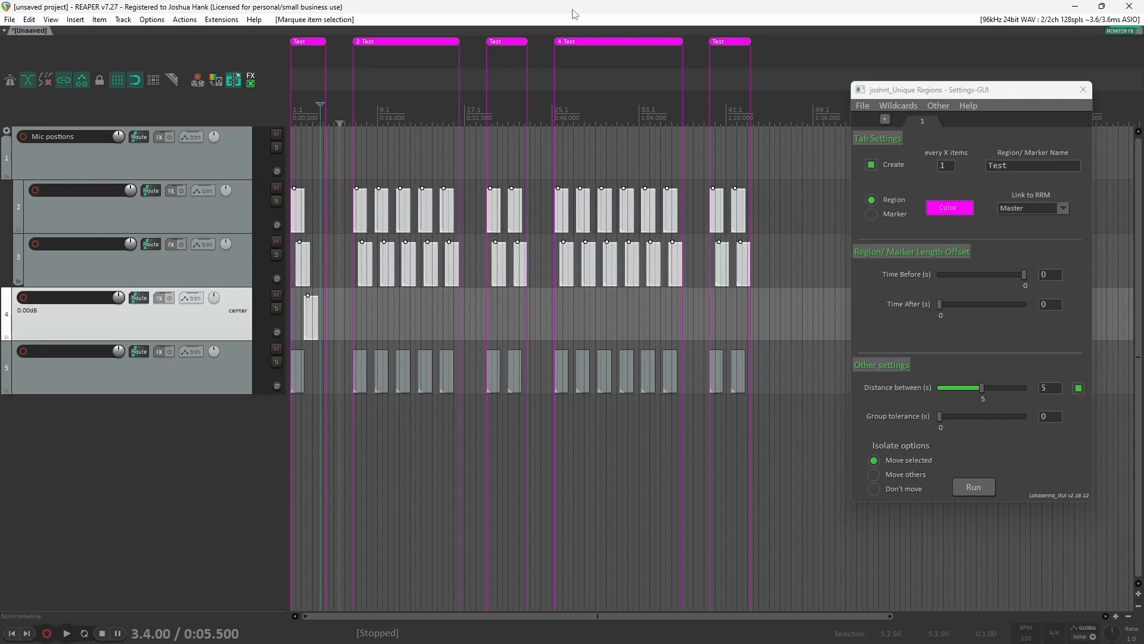
Step: Undo the track copy, the item move and the previous region creation
key("ctrl+z")
key("ctrl+z")
key("ctrl+z")
key("ctrl+z")
key("ctrl+z")
key("ctrl+z")
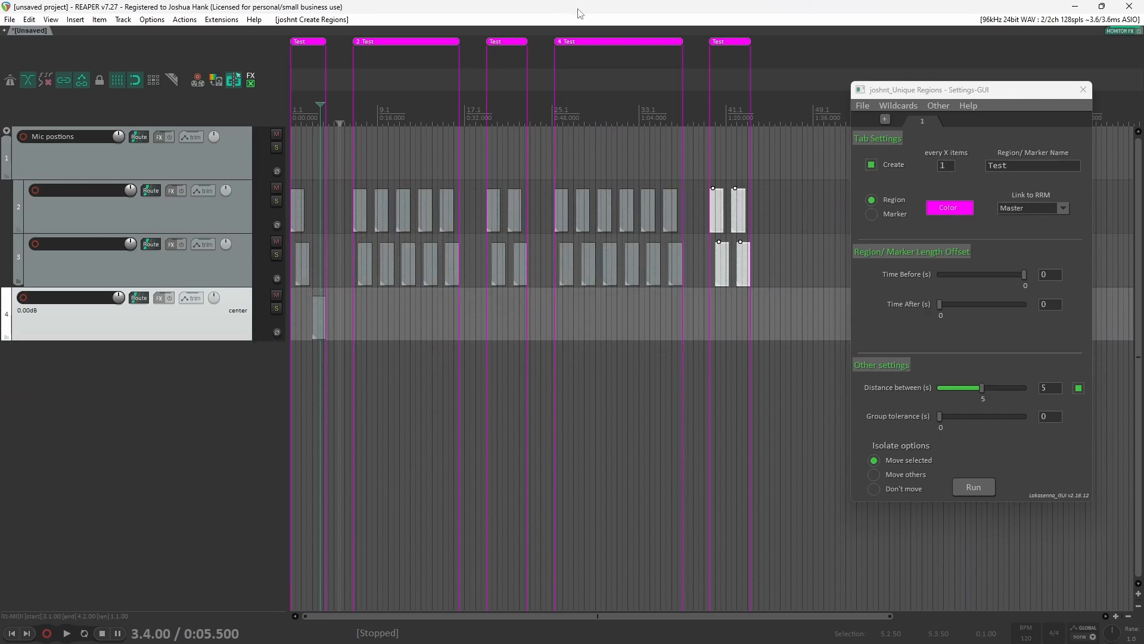
key("ctrl+z")
key("ctrl+z")
Step: Nudge the fourth track's item slightly left and copy the second track's items onto a new fifth track
left_click_drag(333, 325, 324, 325)
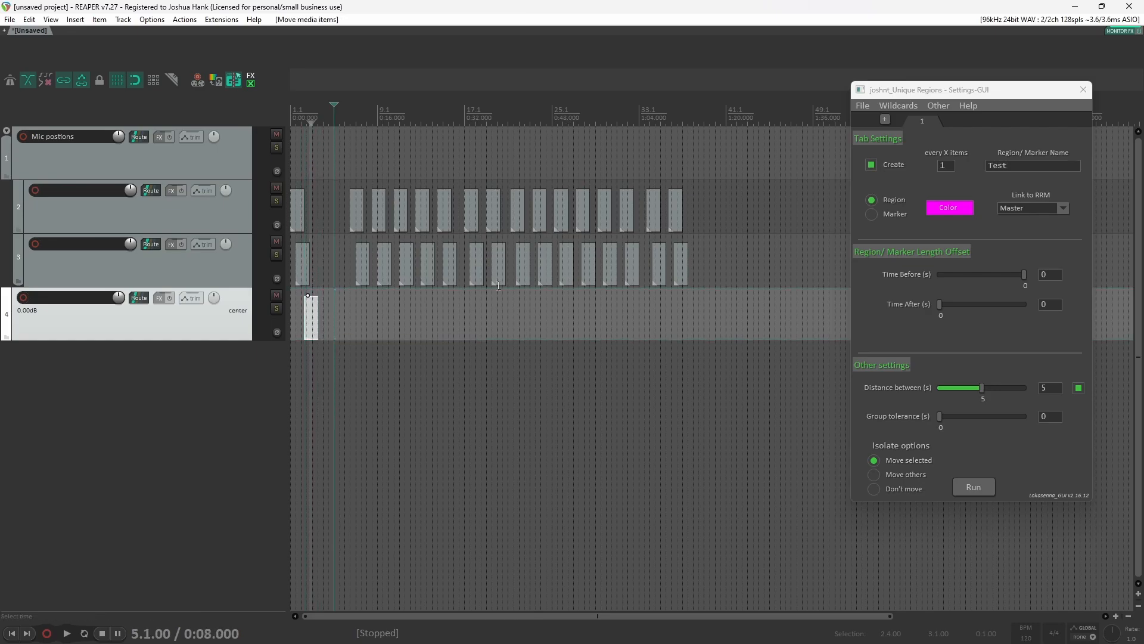
left_click(471, 205)
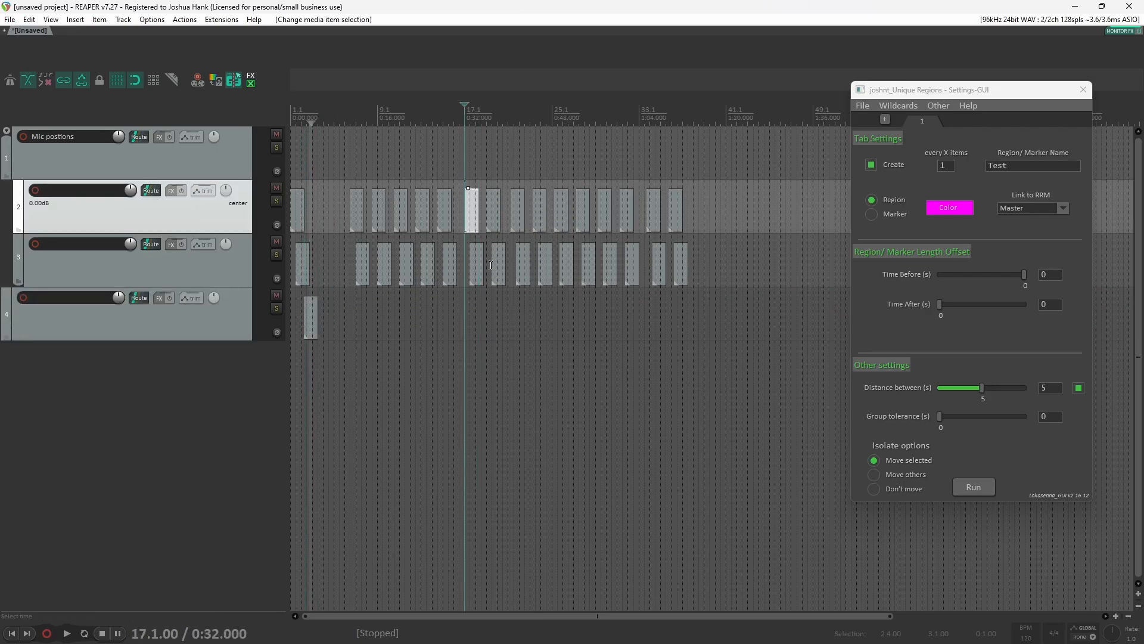
left_click_drag(717, 222, 360, 390)
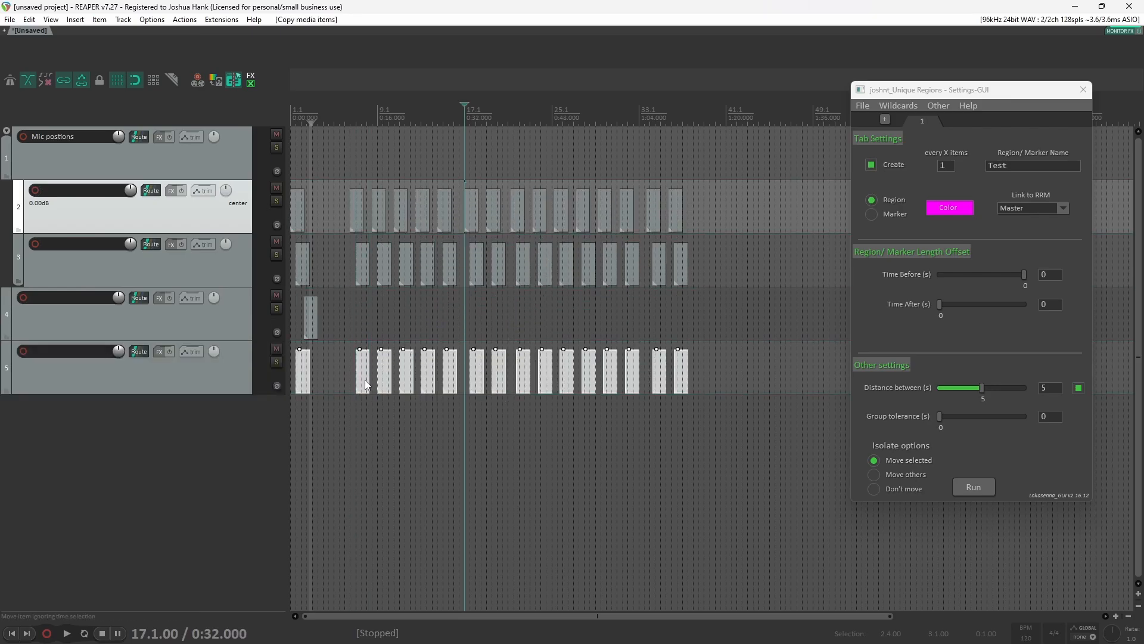
left_click(366, 385)
Step: Select all items on tracks 2 to 4 and run the script with Move selected to create spaced Test regions
scroll(366, 385, "up", 4)
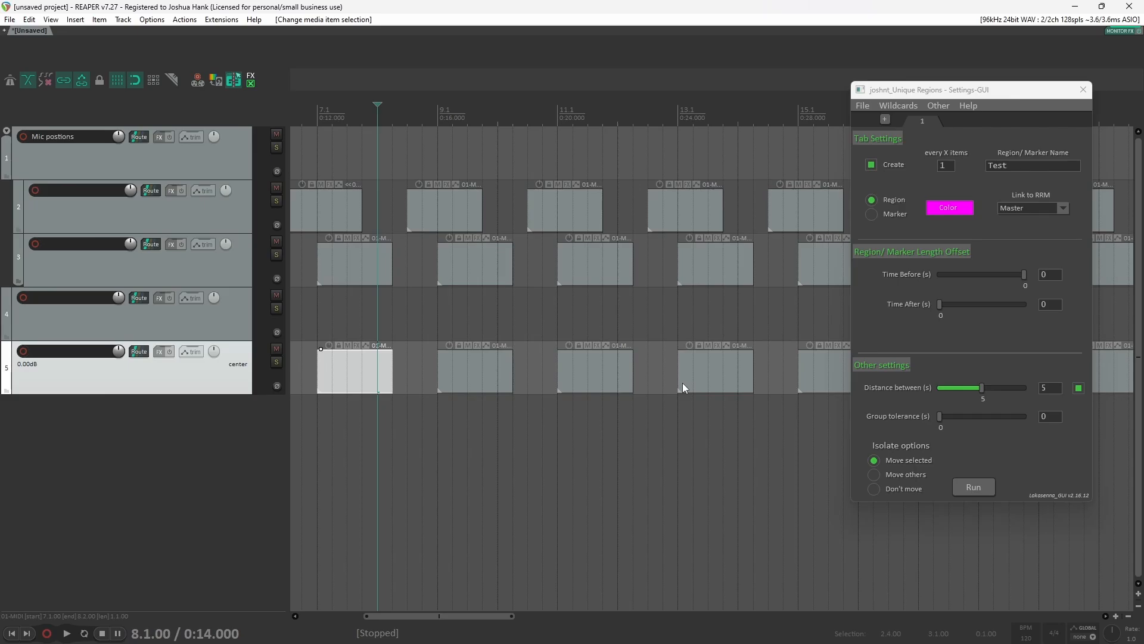
scroll(393, 358, "down", 3)
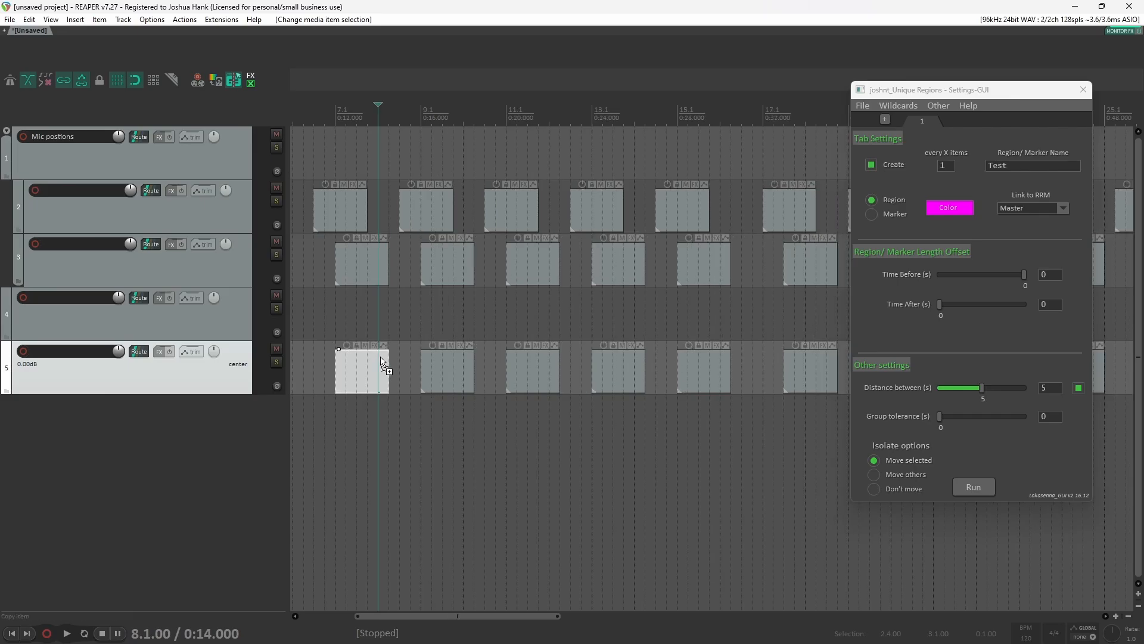
scroll(371, 323, "up", 3)
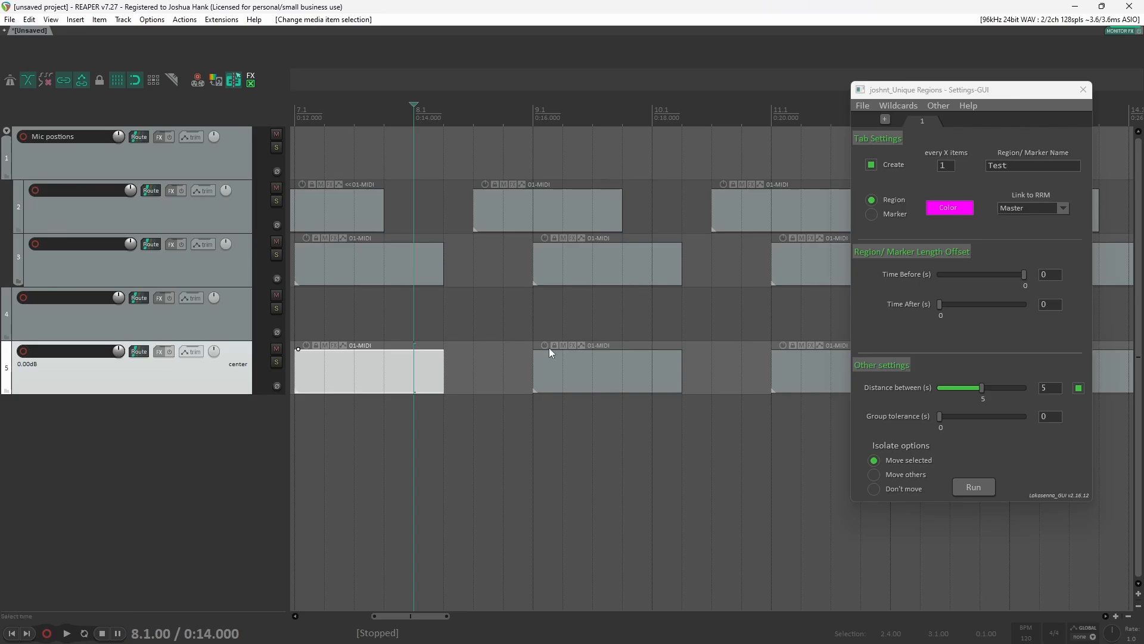
scroll(405, 379, "down", 8)
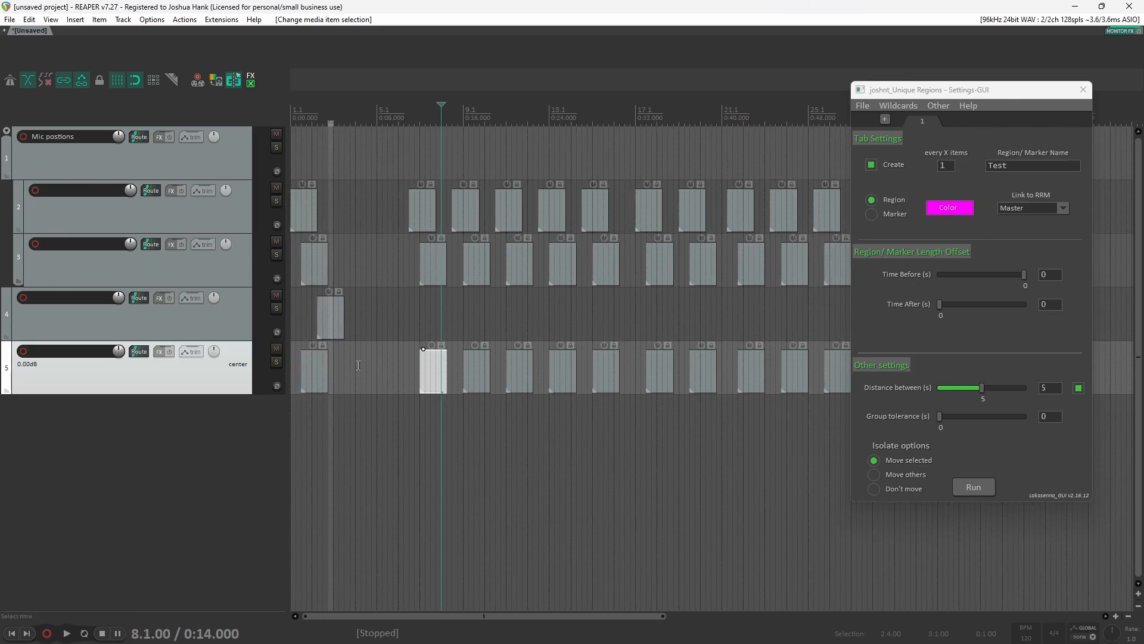
scroll(682, 315, "down", 4)
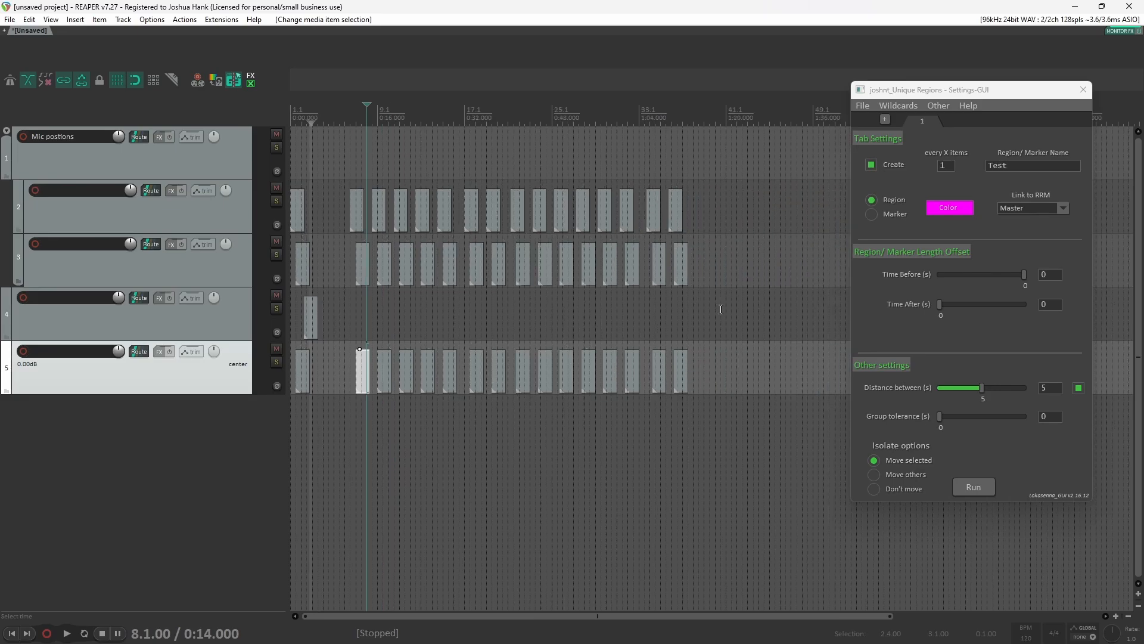
left_click_drag(780, 323, 294, 229)
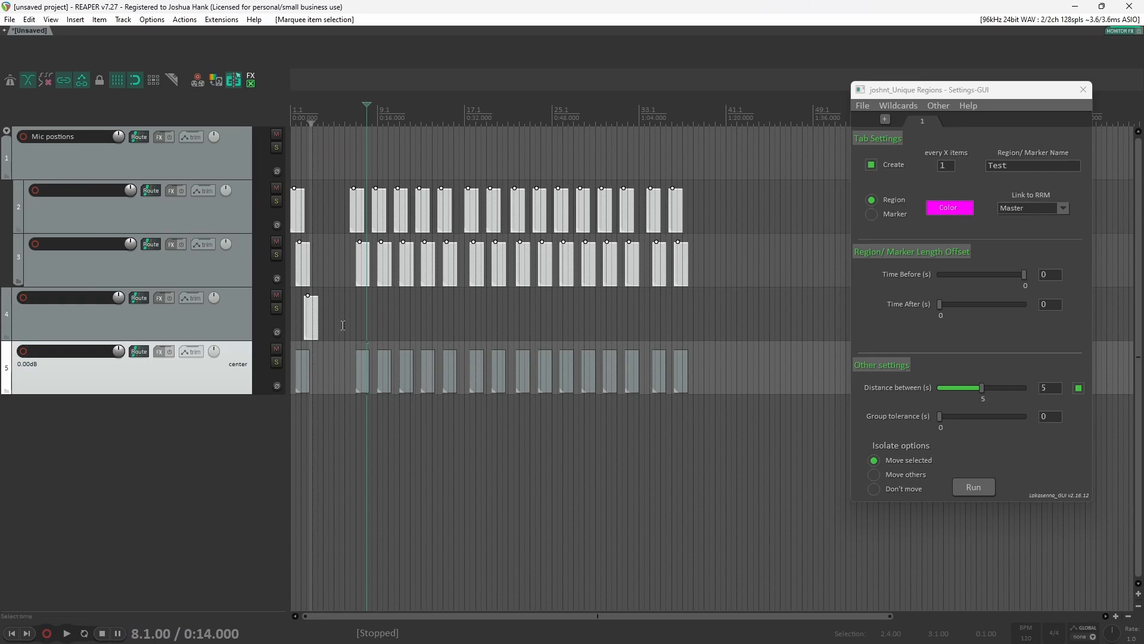
mouse_move(882, 481)
left_click(973, 488)
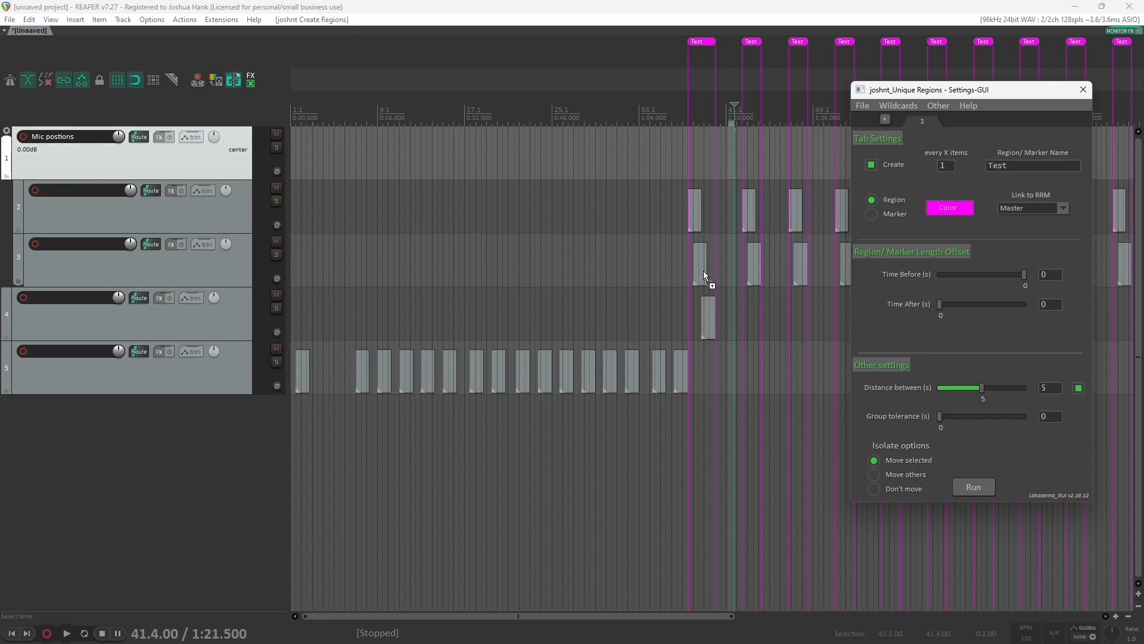
scroll(707, 274, "up", 5)
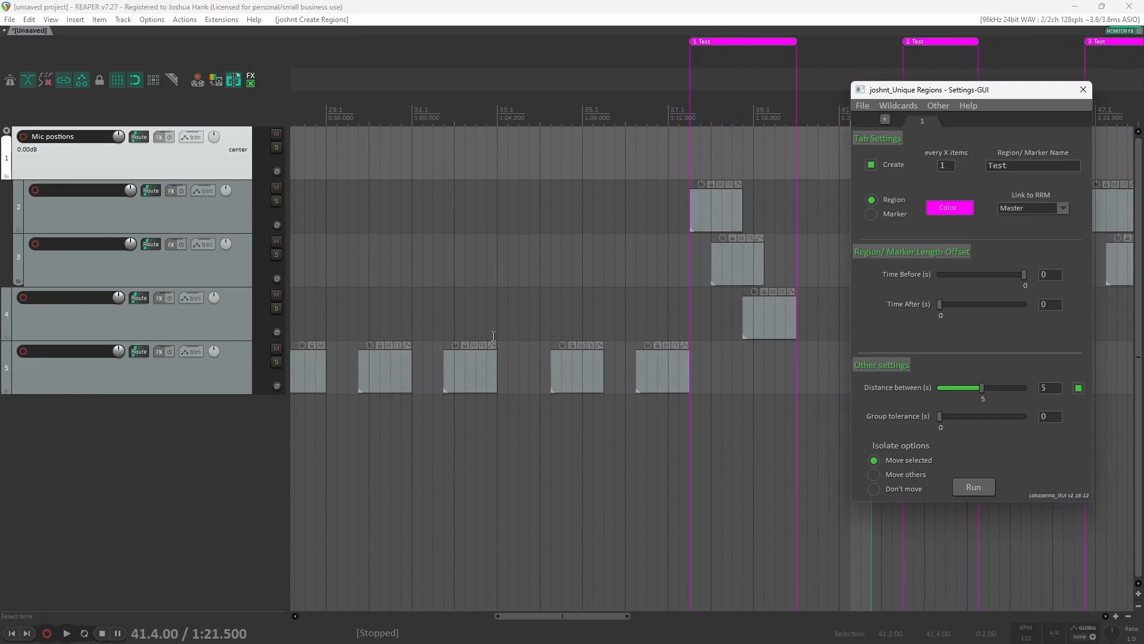
scroll(666, 382, "down", 10)
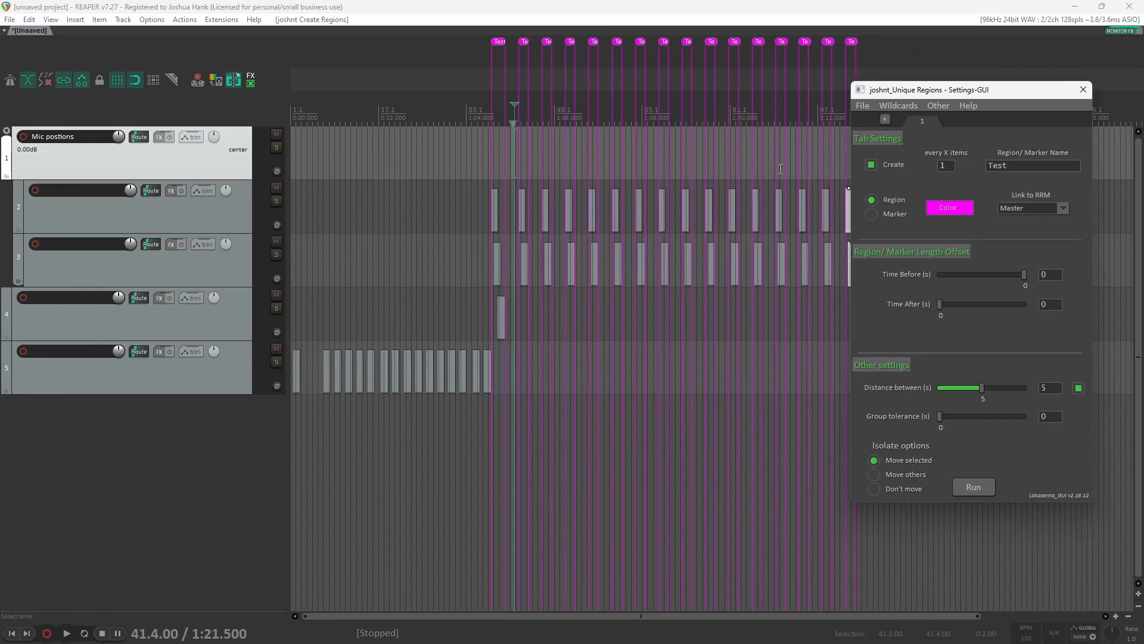
scroll(389, 268, "up", 5)
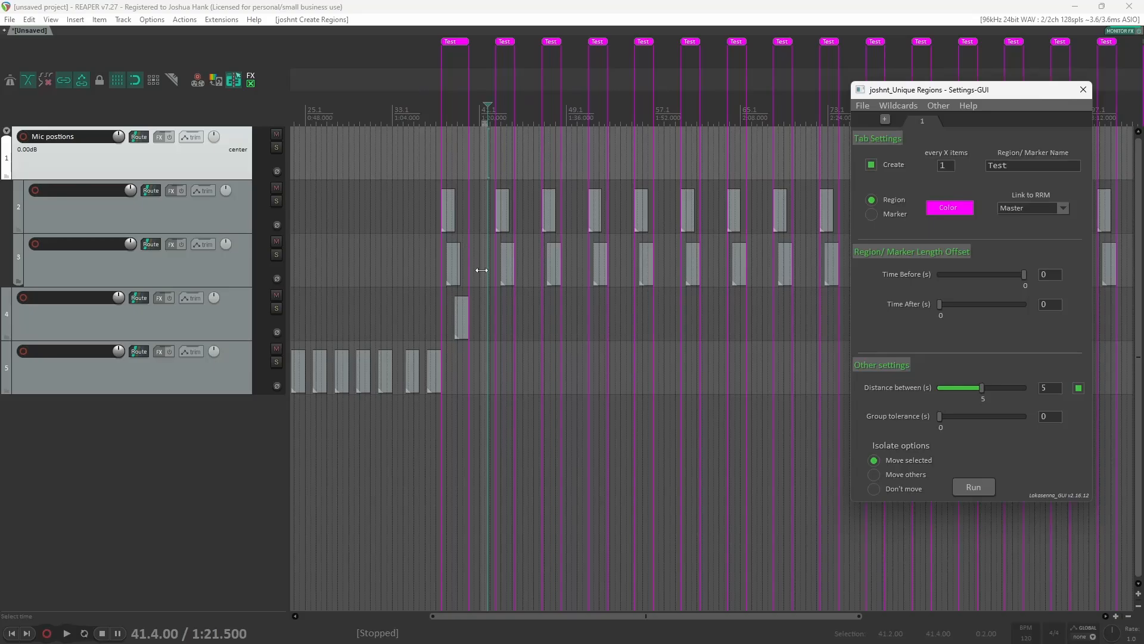
Step: Undo the last script run that created the spaced Test regions
left_click(529, 295)
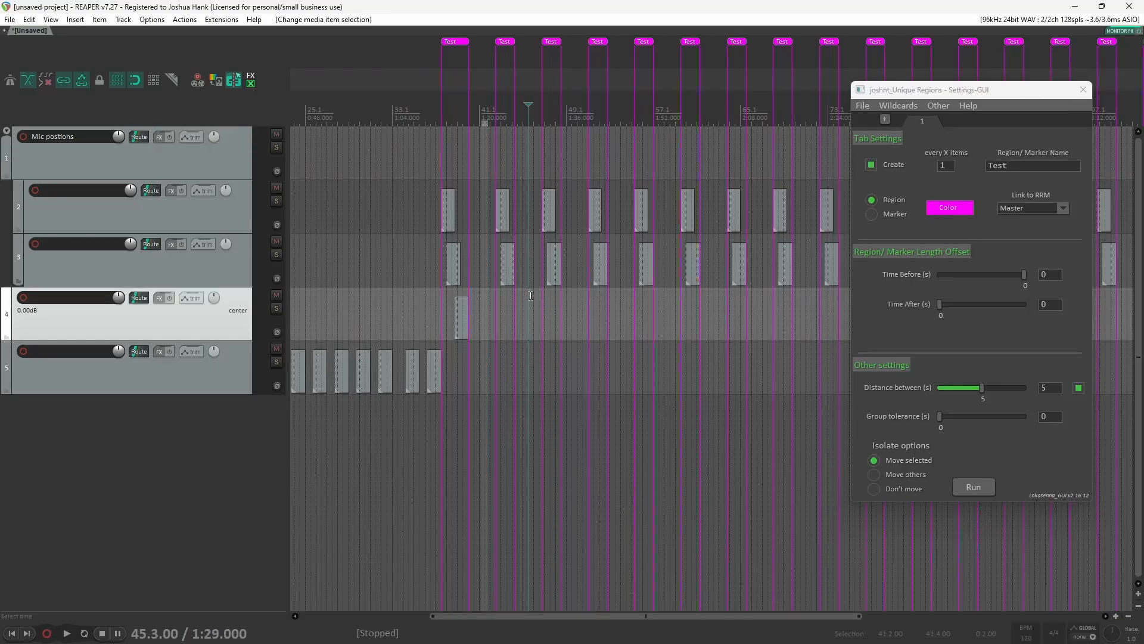
left_click(578, 313)
left_click(615, 322)
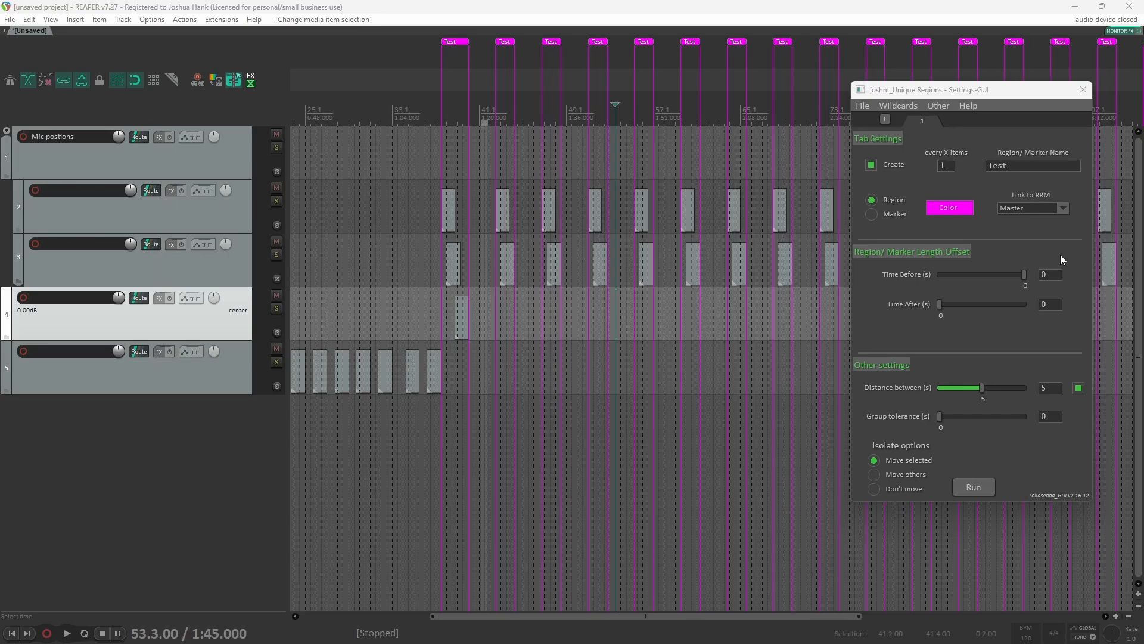
left_click(1025, 213)
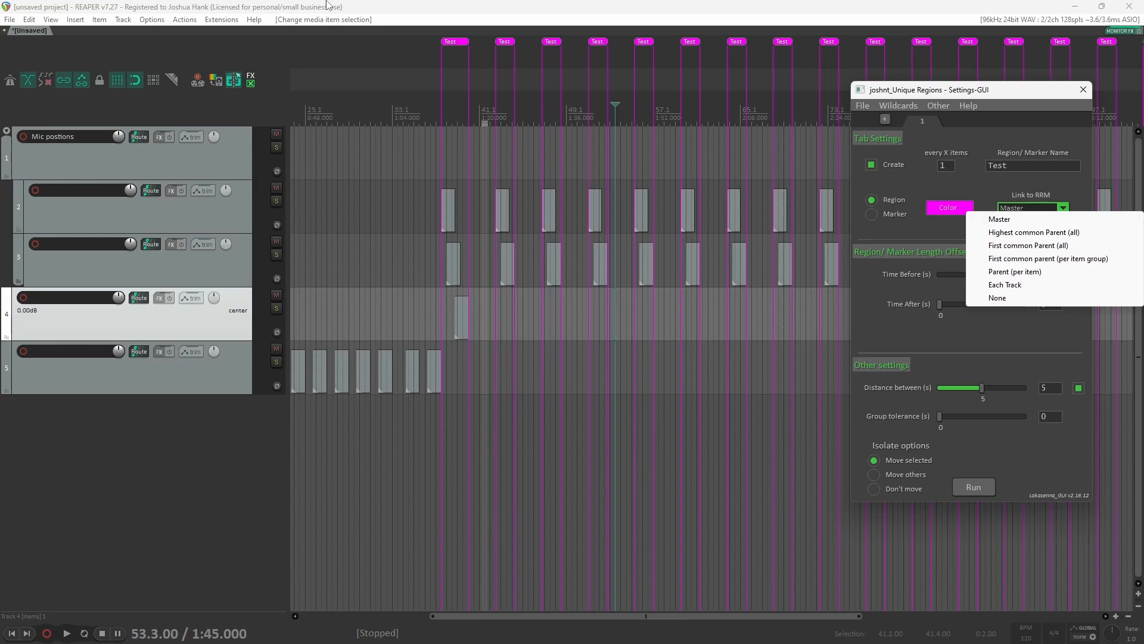
left_click(456, 50)
key("ctrl+z")
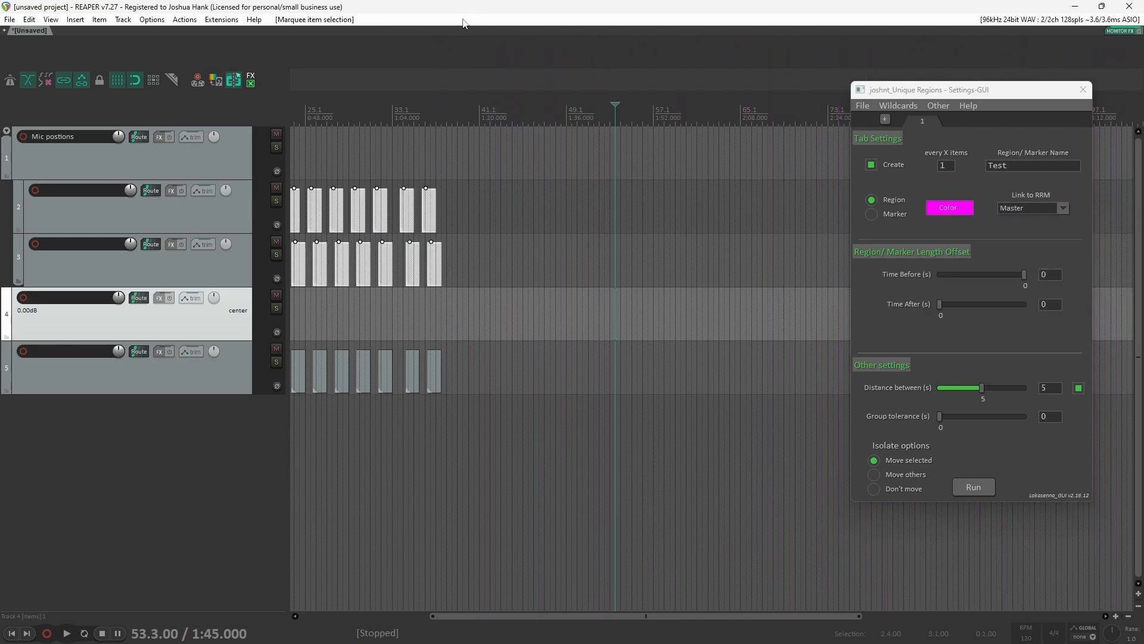
scroll(406, 302, "left", 5)
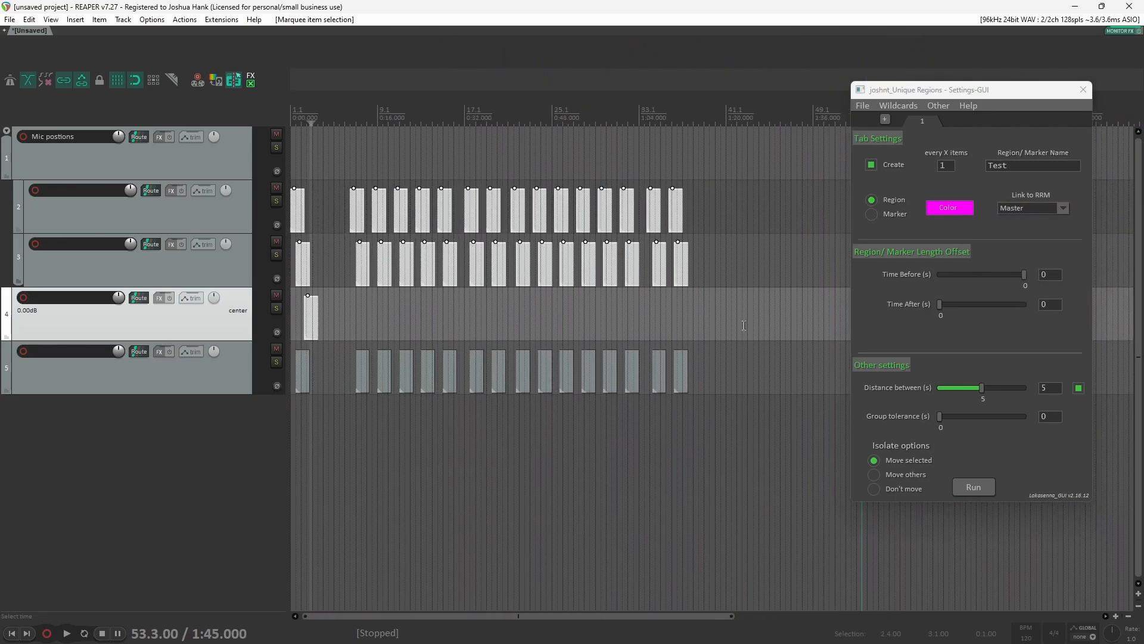
Step: Run the script with Link to RRM left on Master to create Test regions over the selected items
left_click(1017, 210)
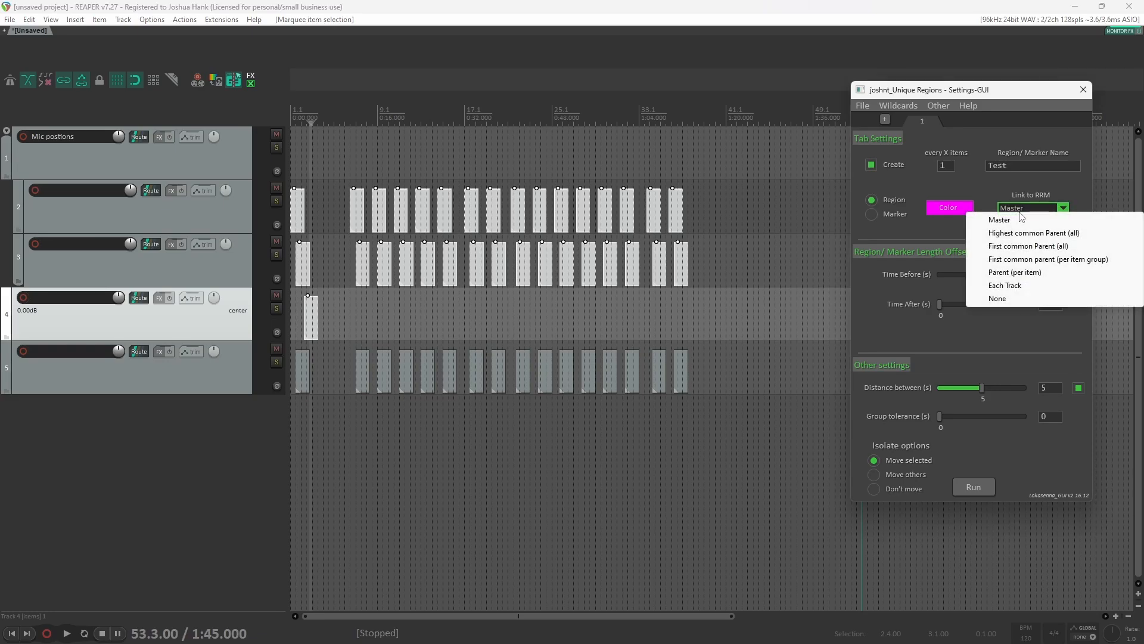
left_click(1017, 464)
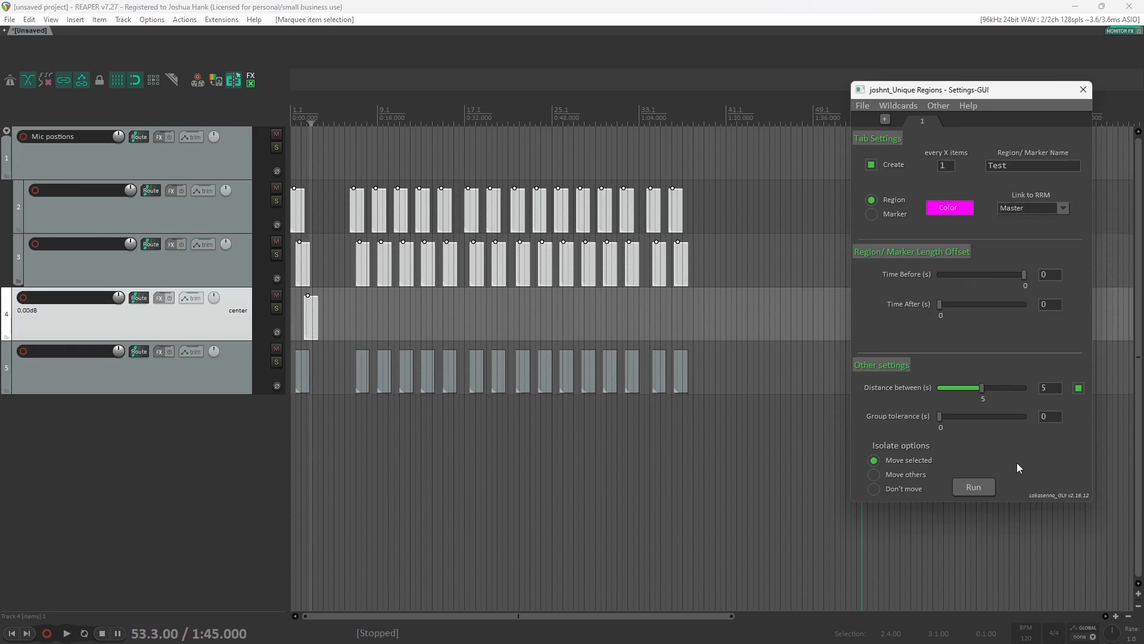
left_click(981, 487)
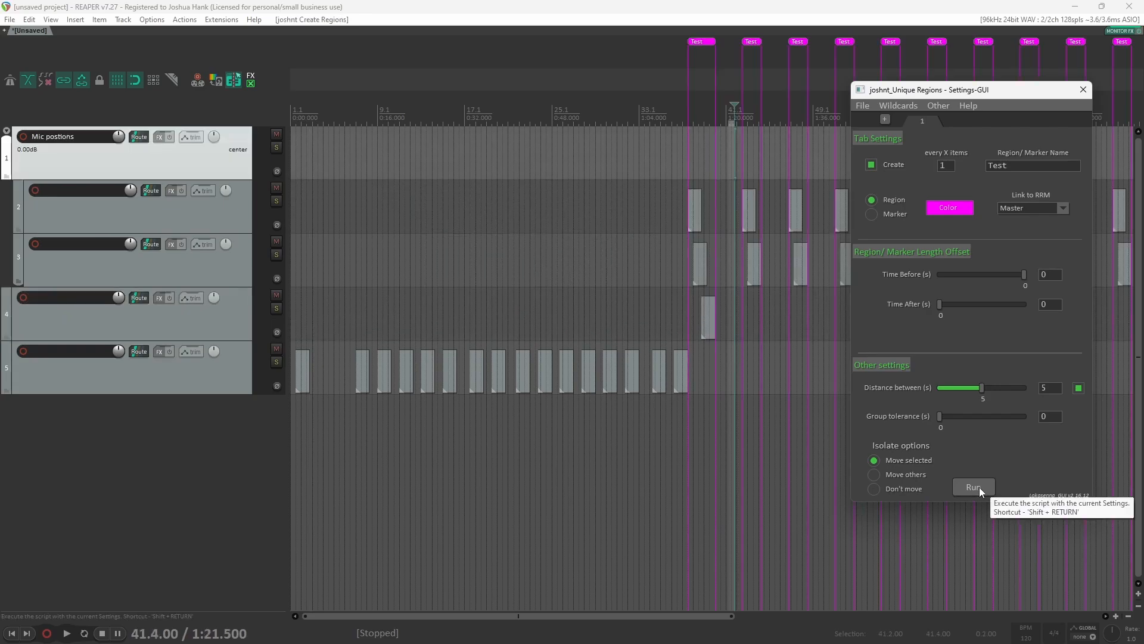
Step: Open the Region Render Matrix and reposition its window beside the tracks
left_click(4, 20)
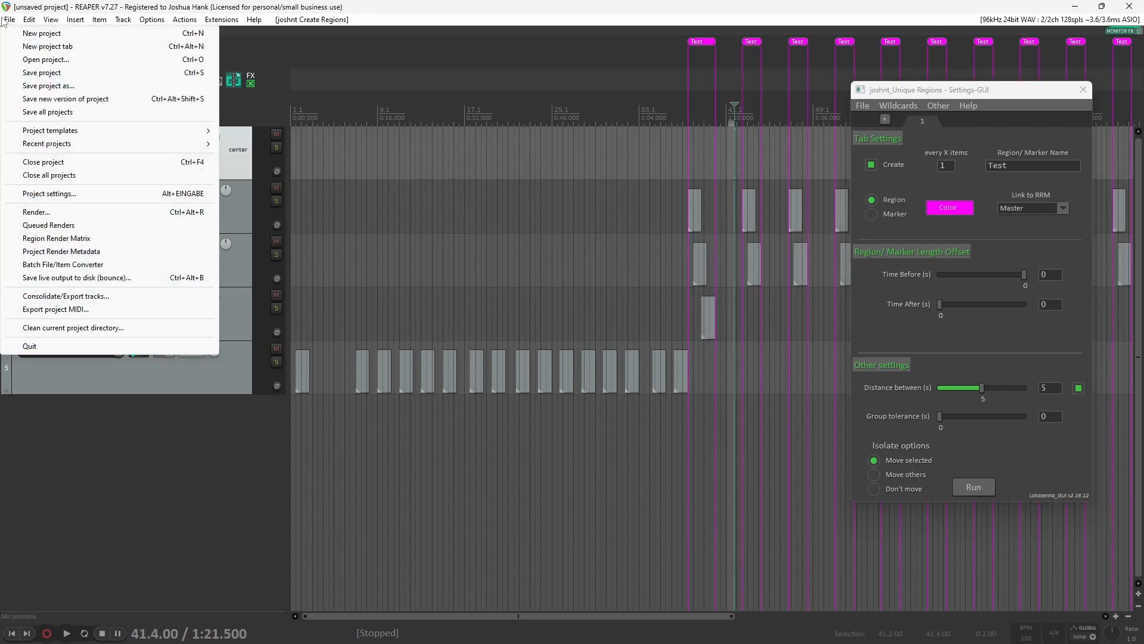
left_click(76, 213)
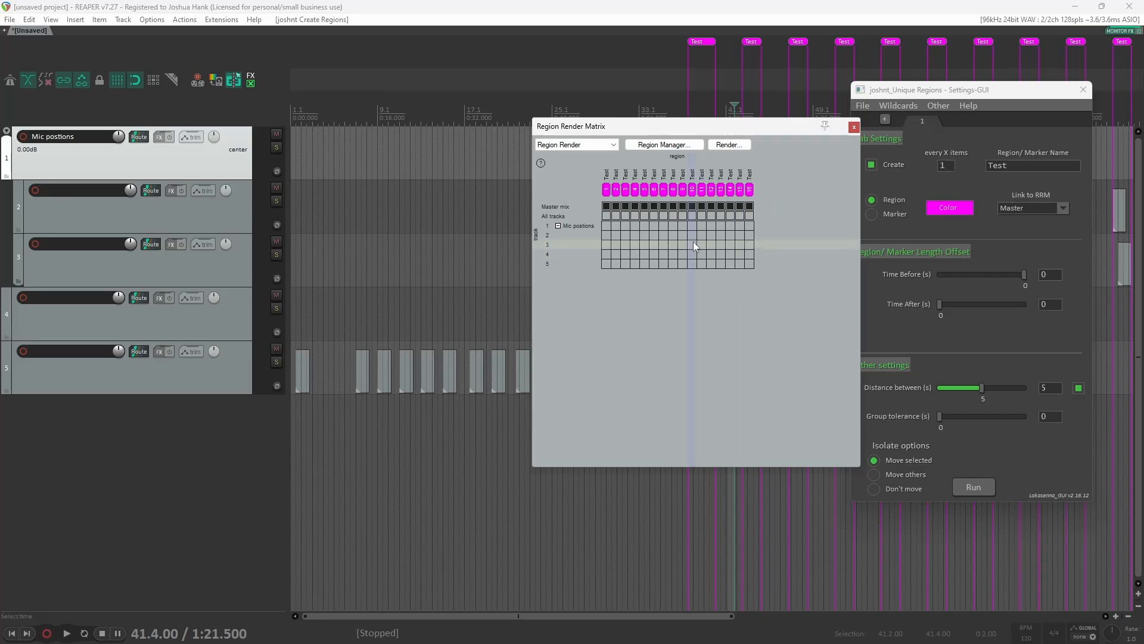
left_click_drag(656, 126, 357, 116)
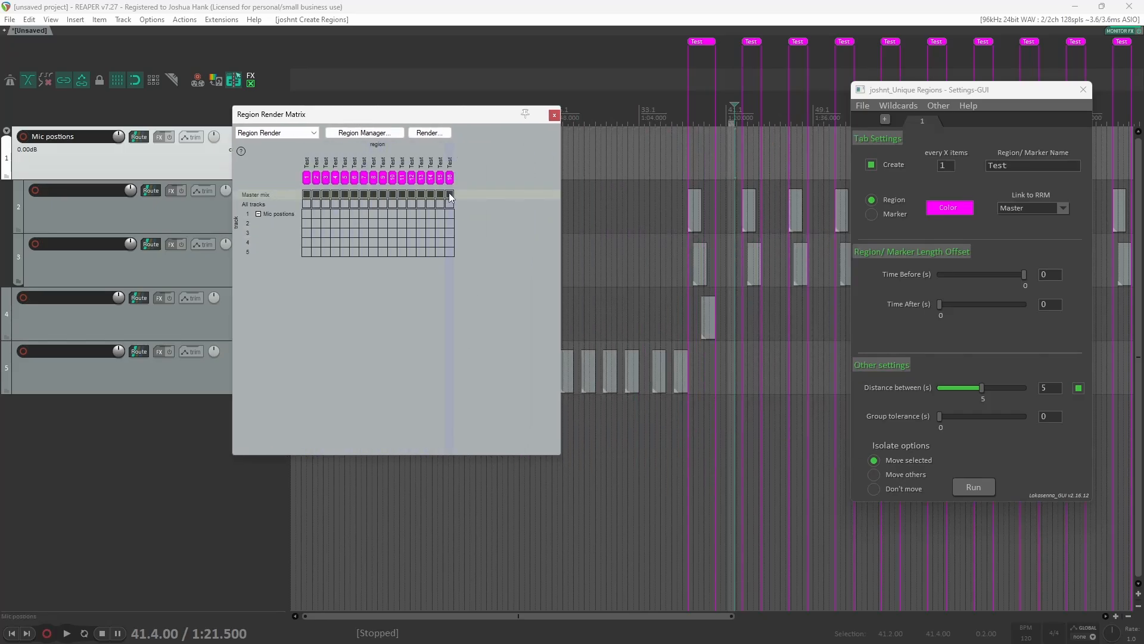
left_click_drag(458, 113, 505, 262)
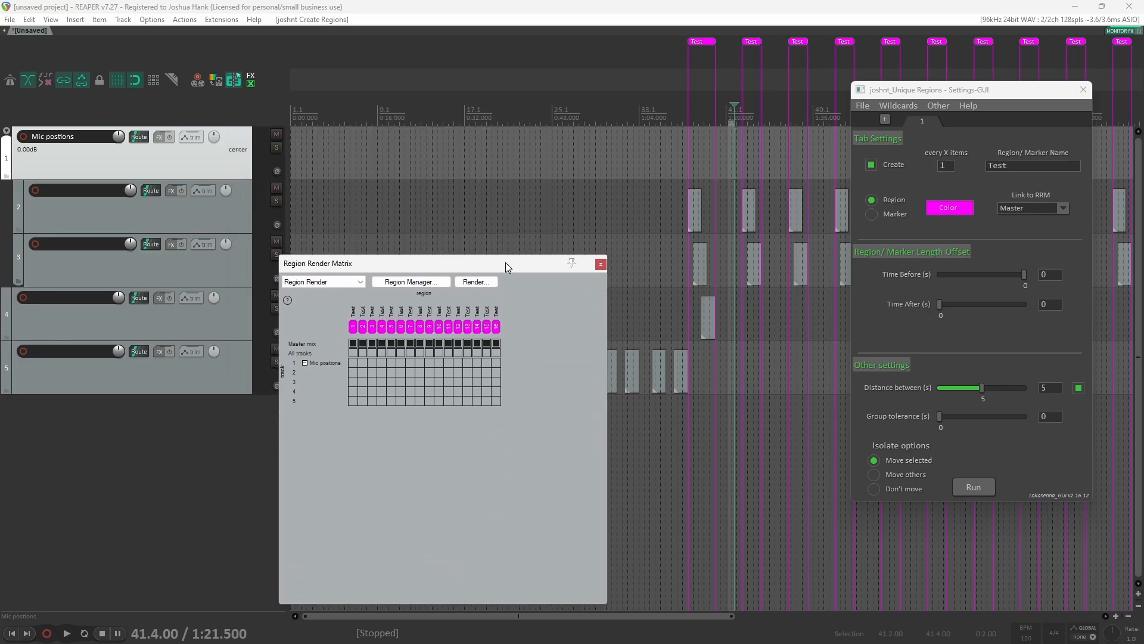
Step: Set the script's Link to RRM option to Each Track
left_click(1034, 209)
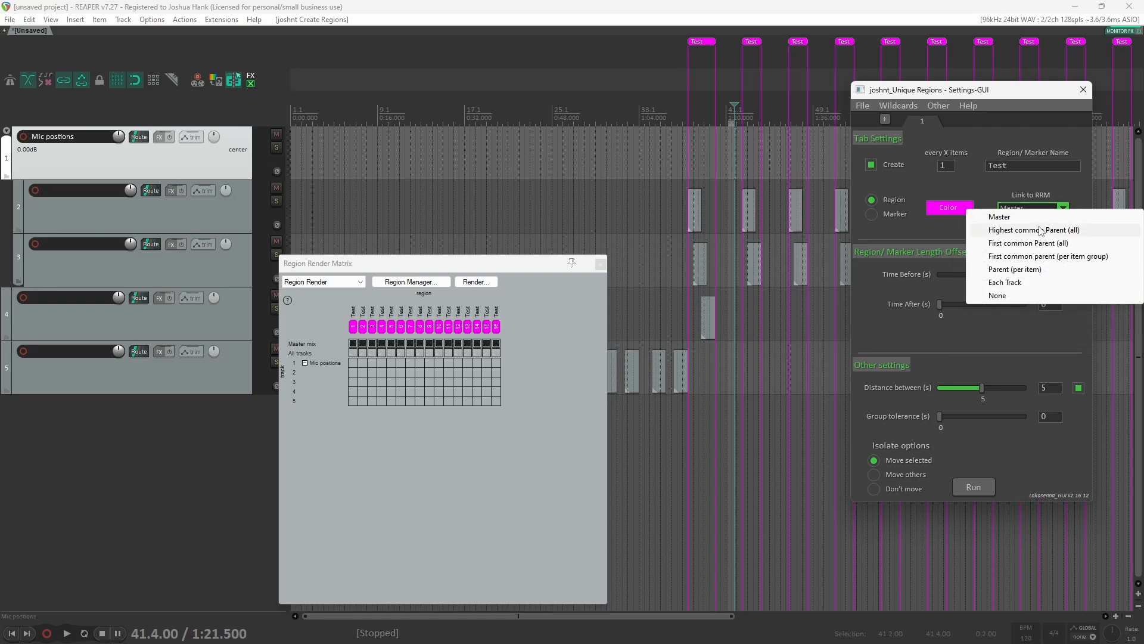
left_click(1038, 302)
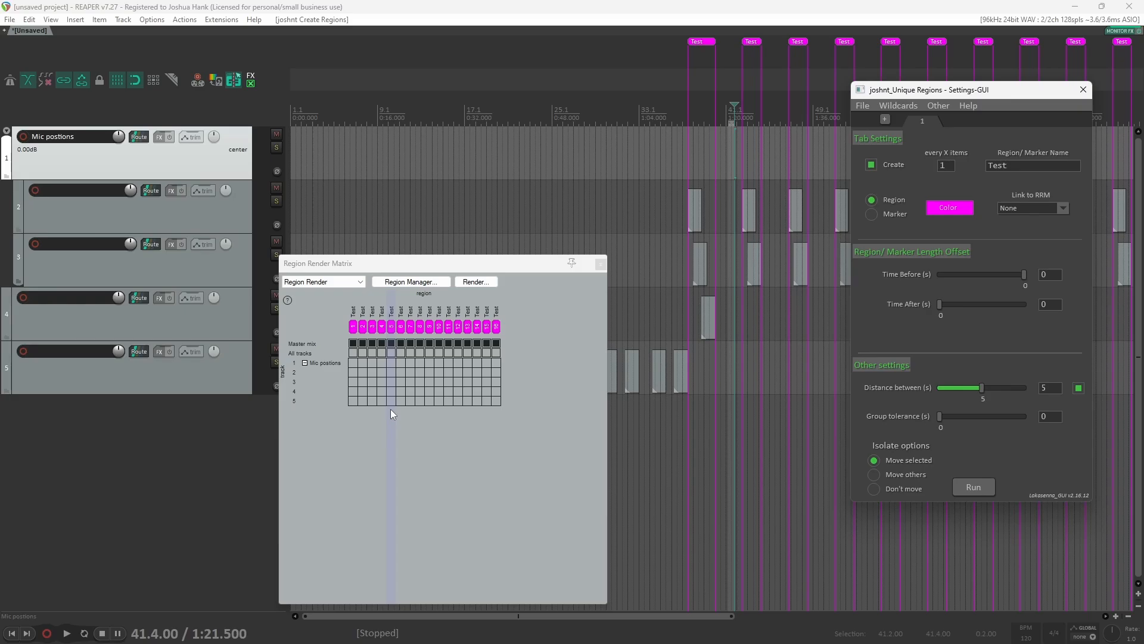
left_click(1052, 209)
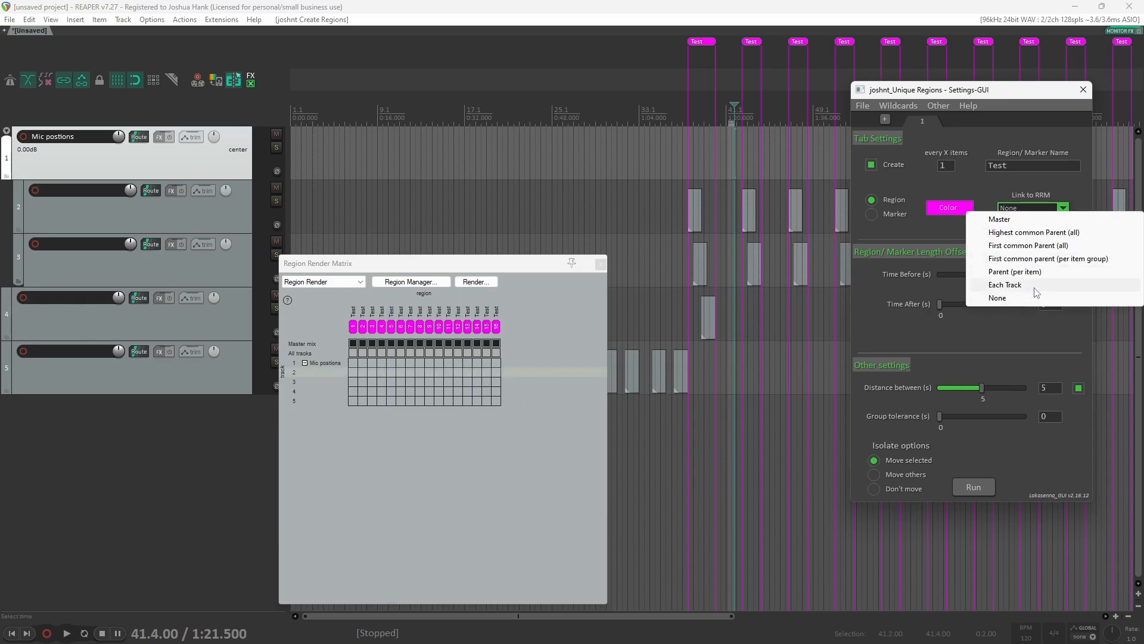
left_click(1035, 285)
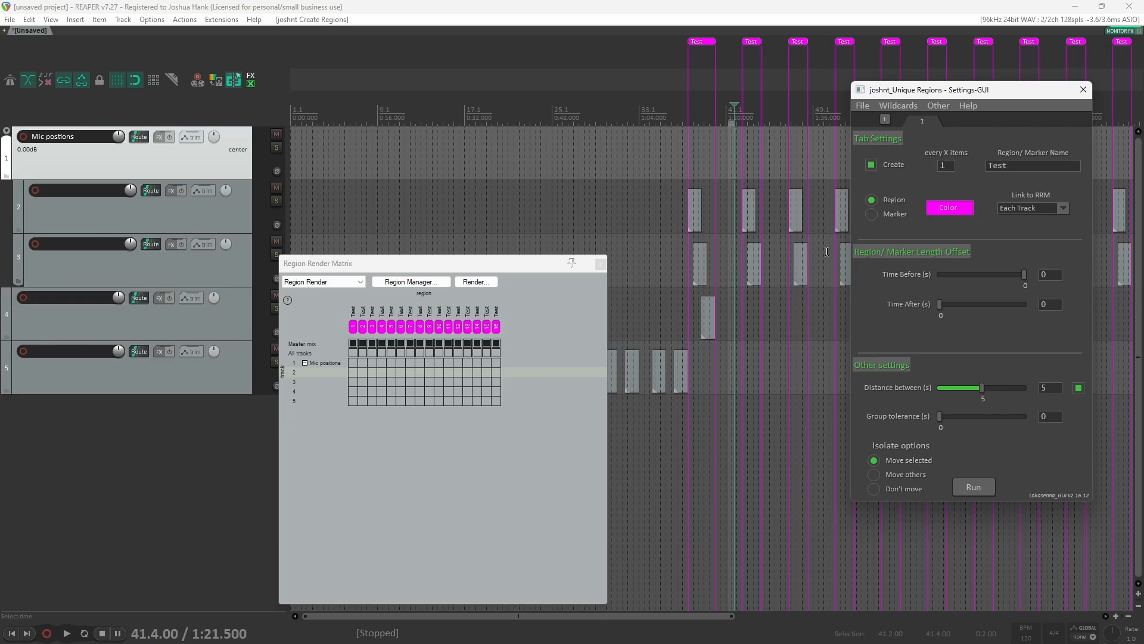
Step: Undo the region creation and move the Region Render Matrix window lower
left_click(697, 6)
key("ctrl+z")
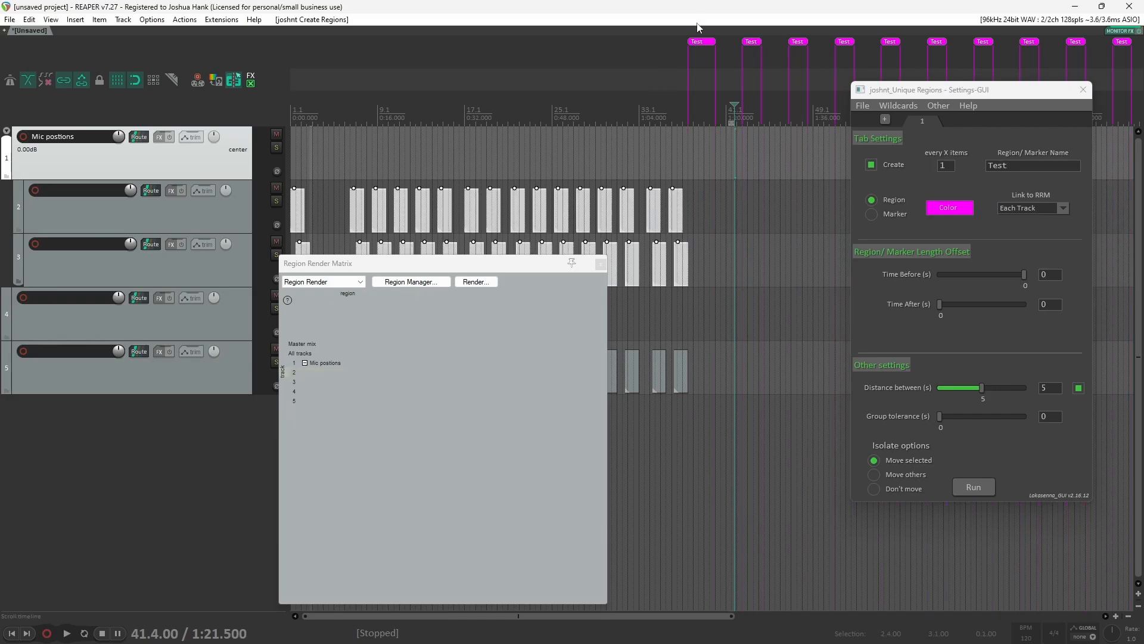
left_click_drag(444, 265, 359, 385)
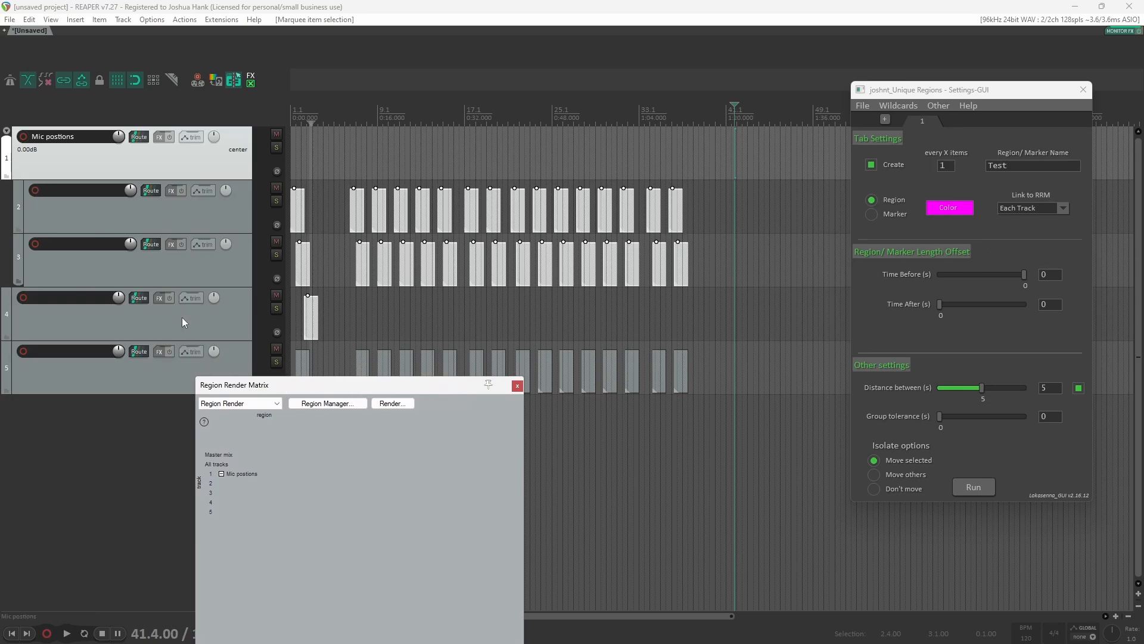
Step: Rename the fourth track as Add item
double_click(69, 299)
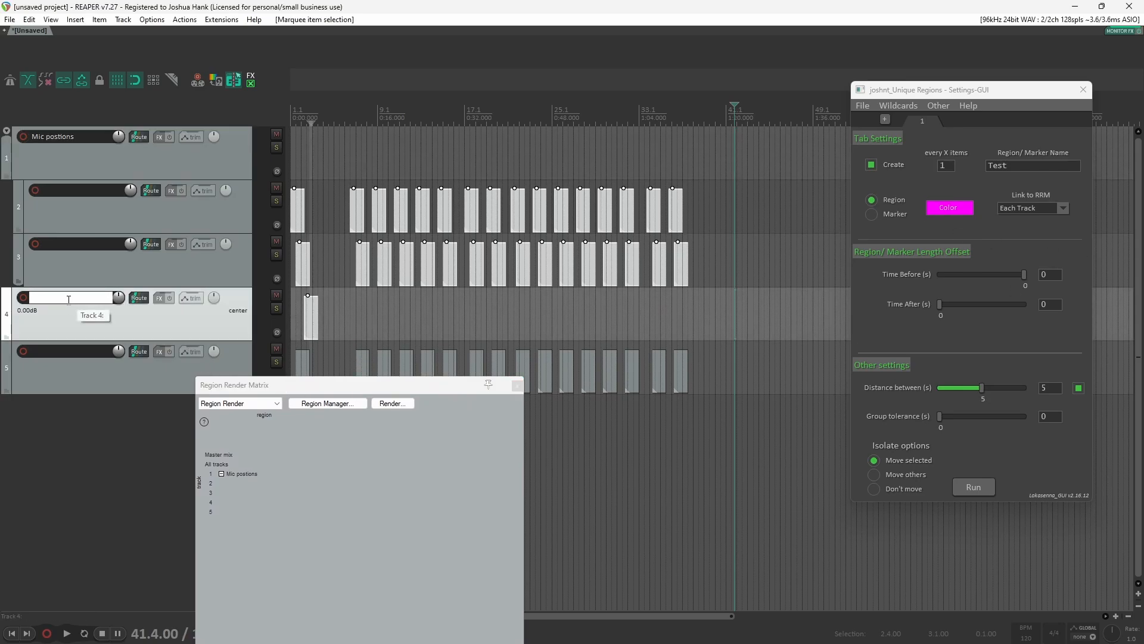
type("Add item")
key("Return")
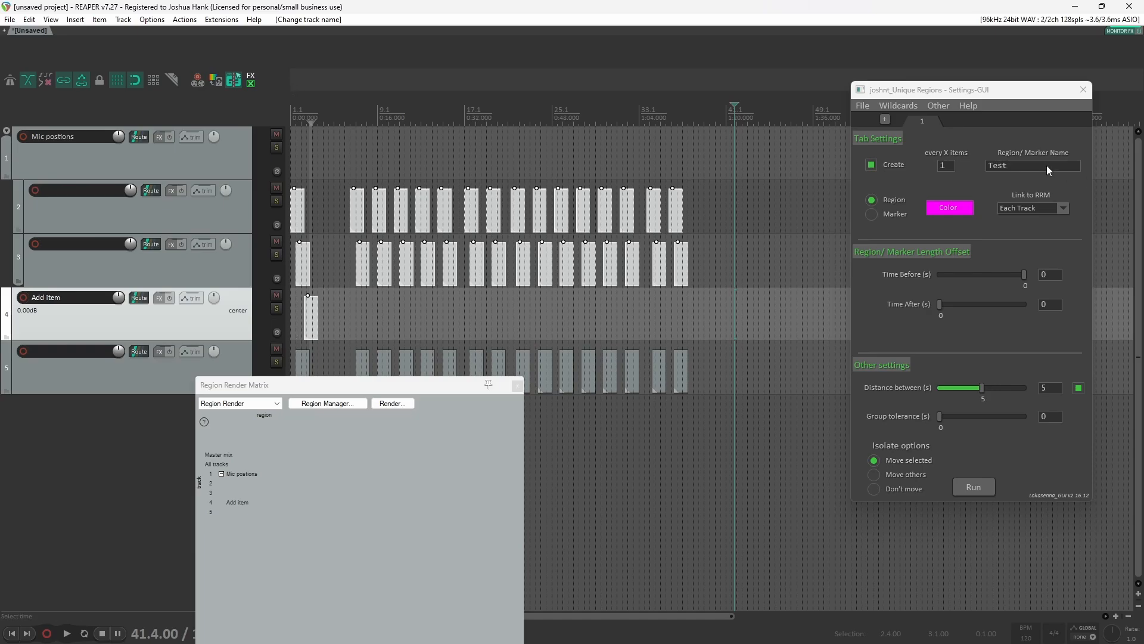
Step: Set the script's Link to RRM option to Parent (per item)
left_click(973, 486)
key("ctrl+z")
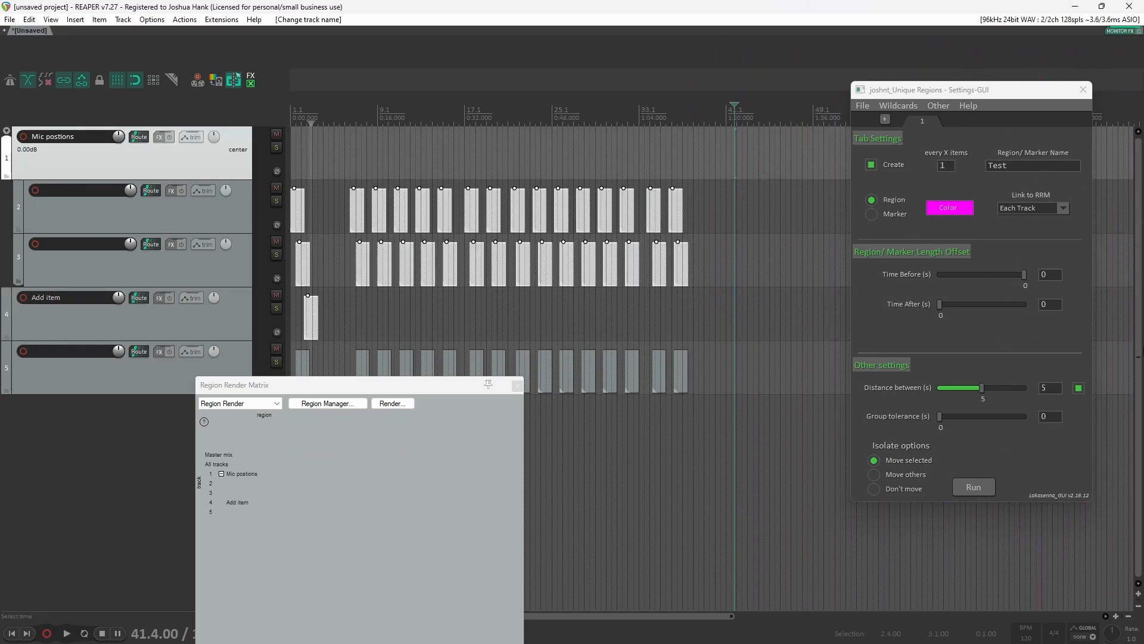
left_click(1036, 207)
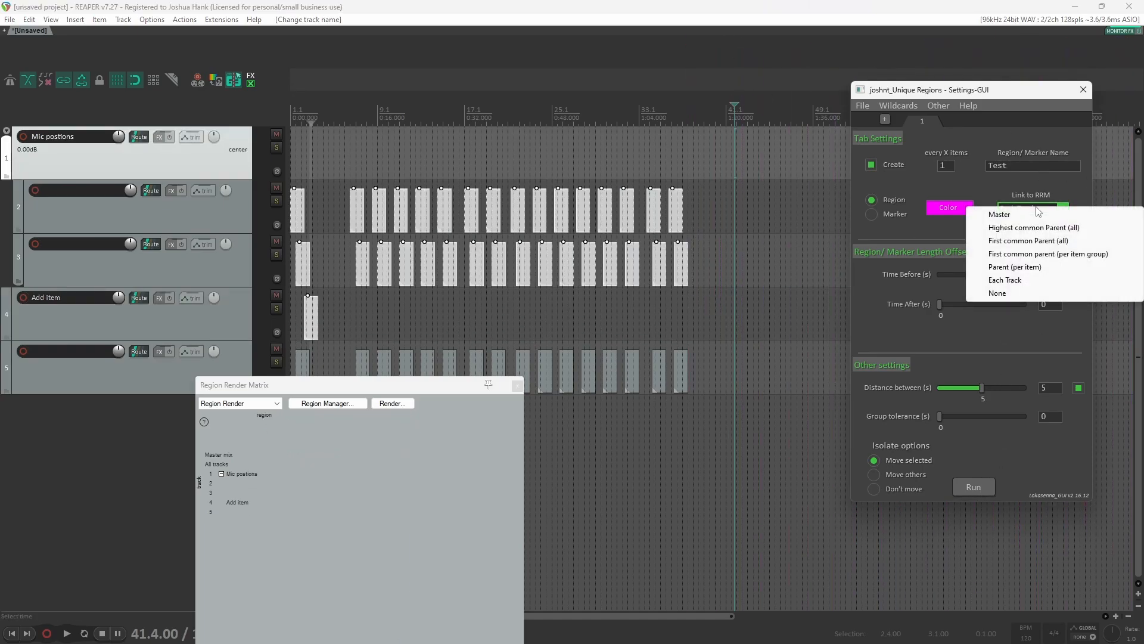
left_click(1048, 270)
Step: Put the Add item track inside a new folder track and run the script
left_click(219, 328)
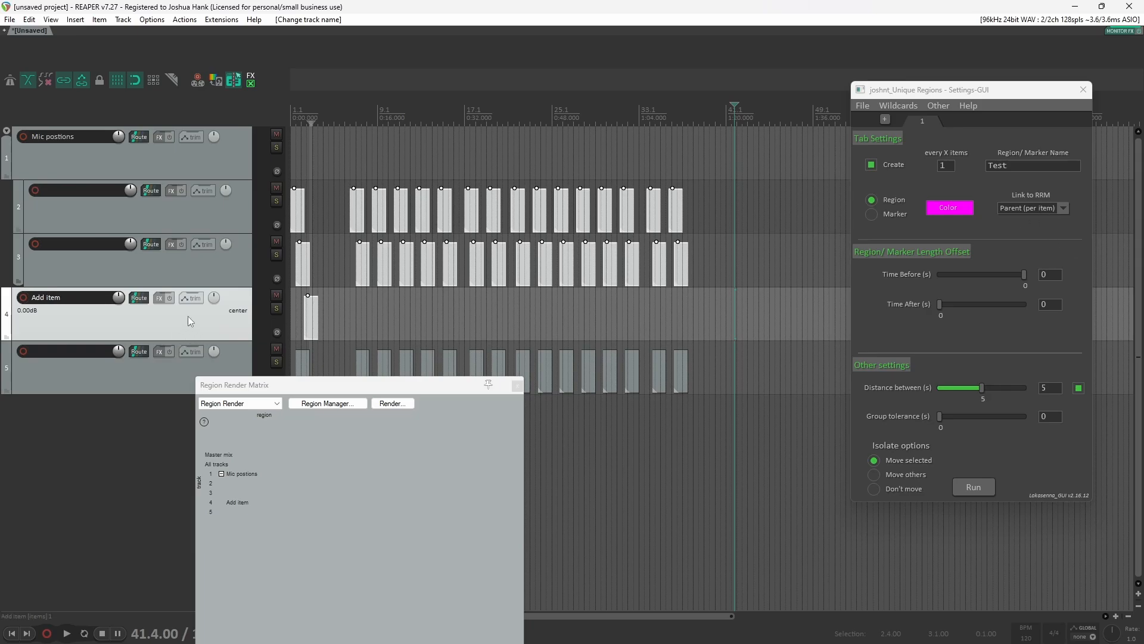
key("ctrl+g")
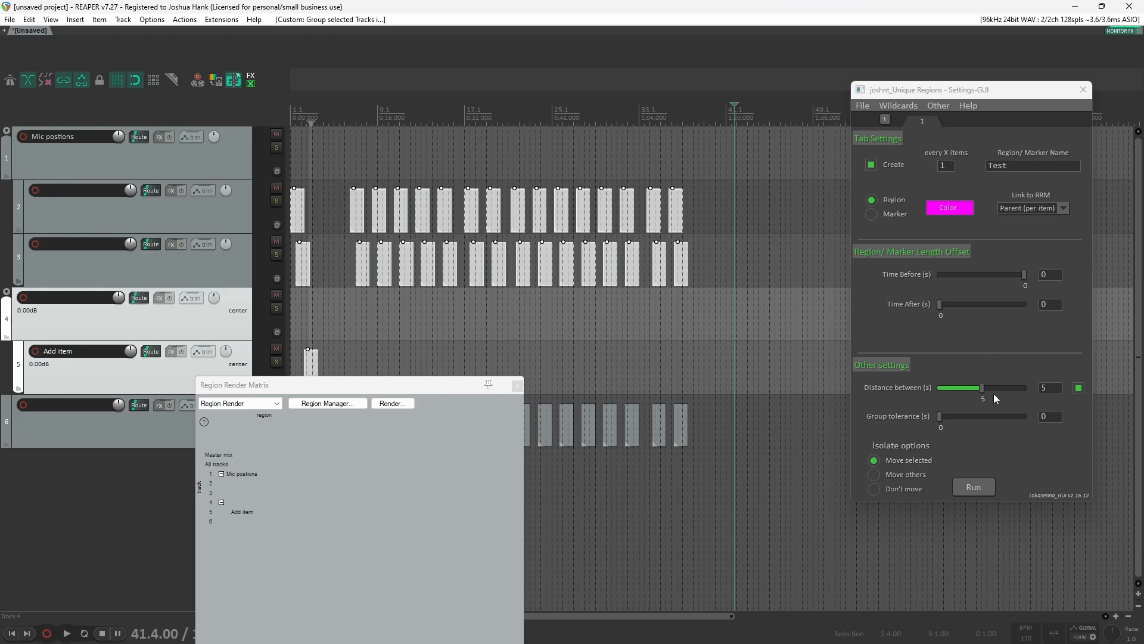
left_click(976, 490)
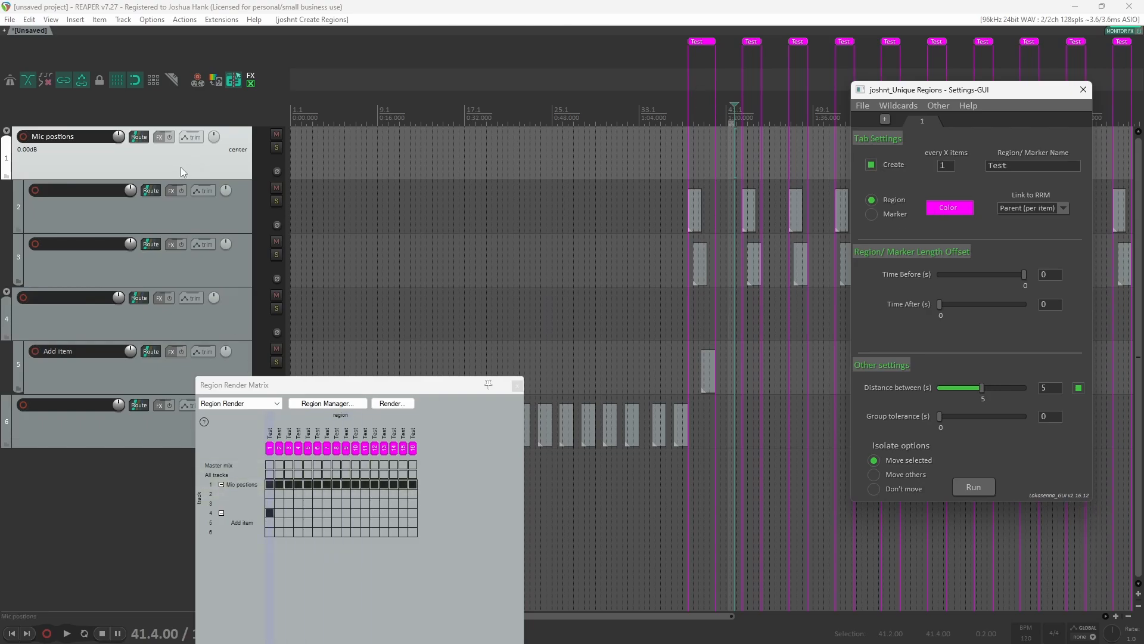
left_click(191, 321)
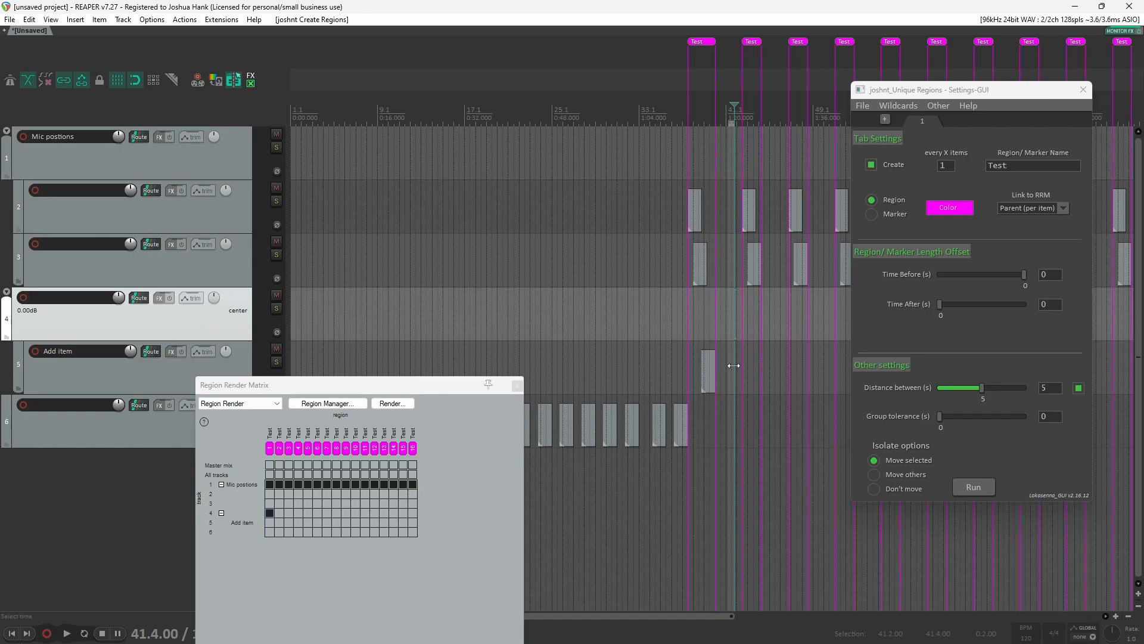
left_click(707, 373)
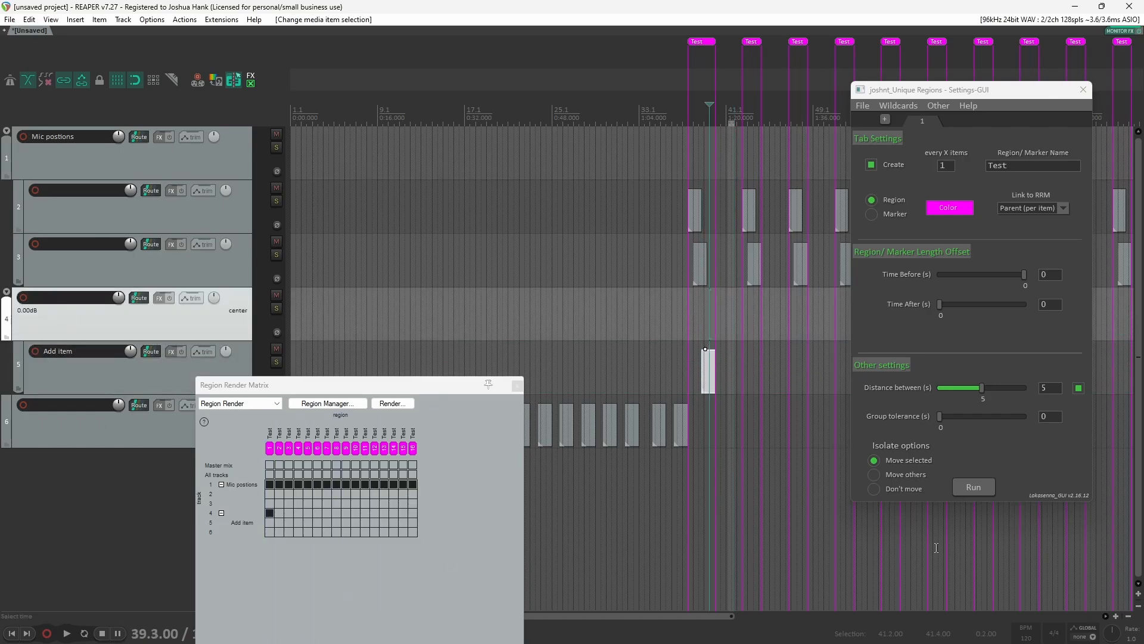
left_click(1020, 213)
left_click(1021, 212)
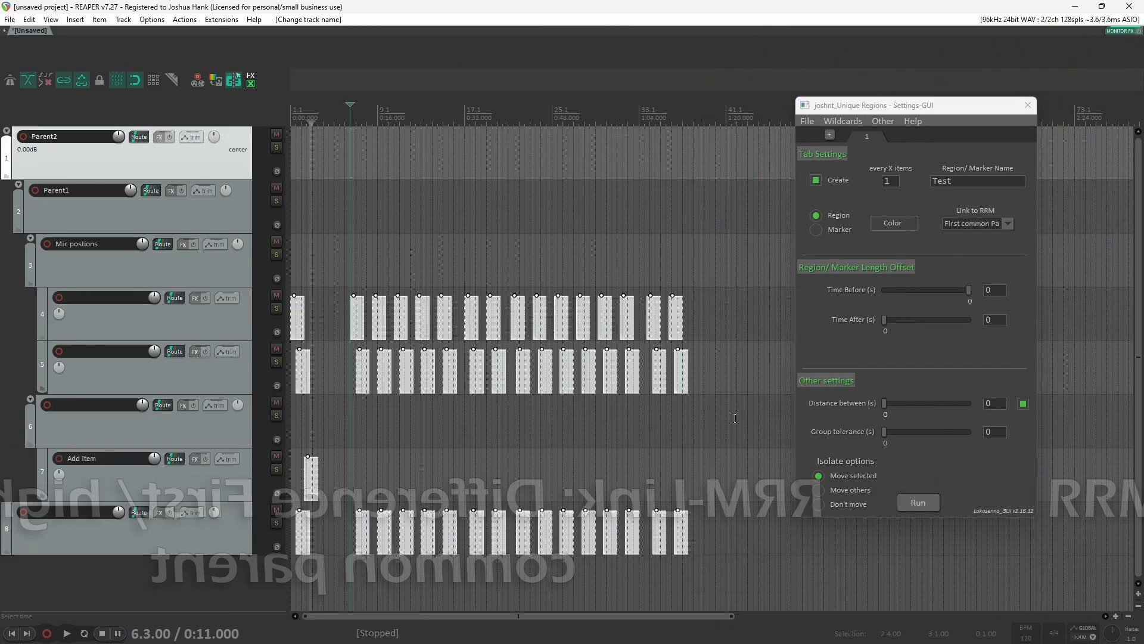
Step: Select the items on tracks 4 to 7 and turn off the Distance between option
left_click(1004, 227)
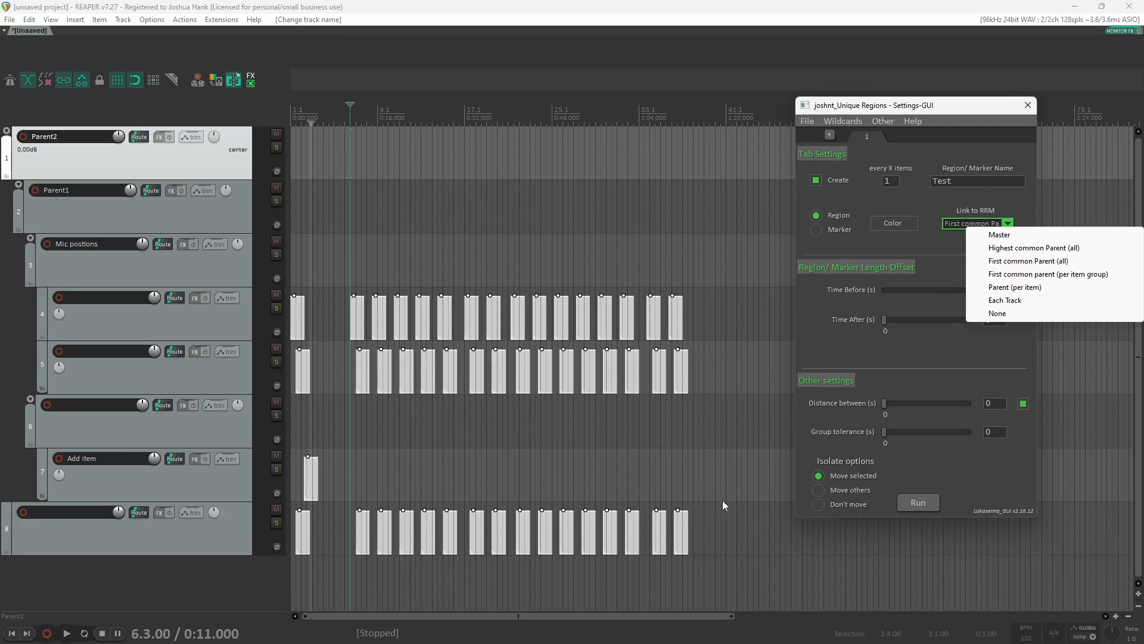
left_click_drag(726, 494, 292, 299)
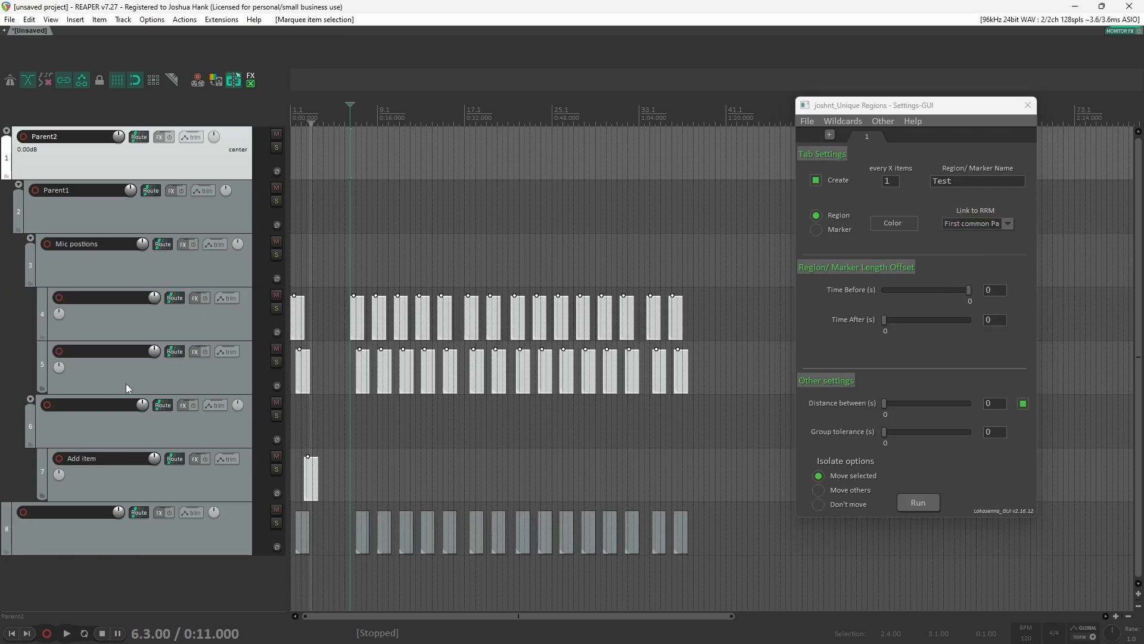
left_click(1024, 404)
Step: Examine the nested folder tracks and the Link to RRM choices
left_click(125, 222)
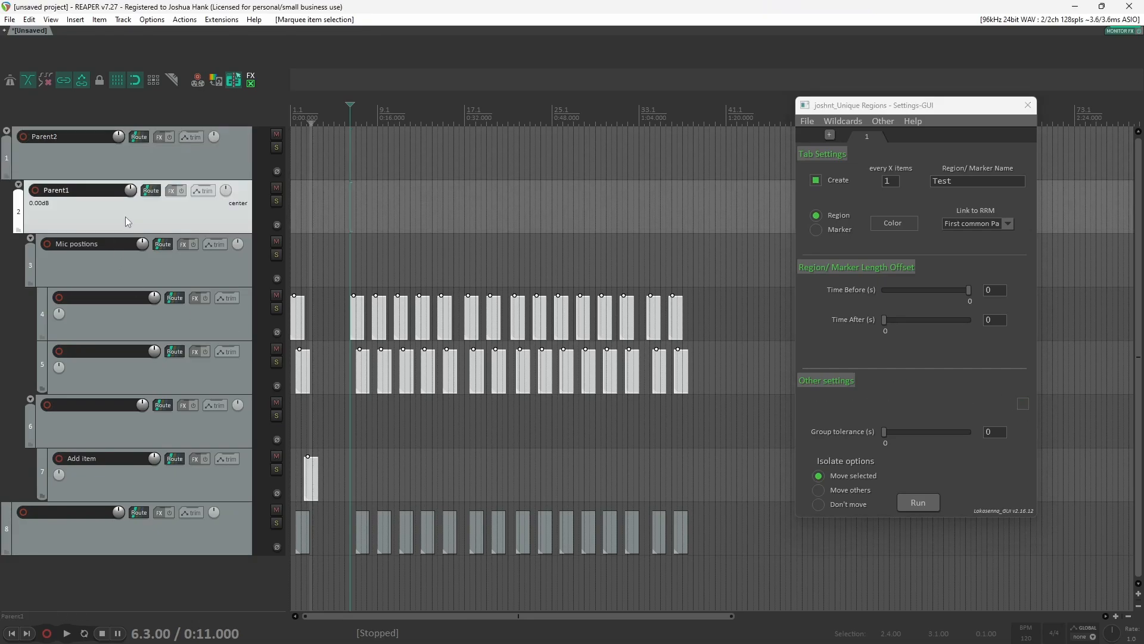
left_click(134, 267)
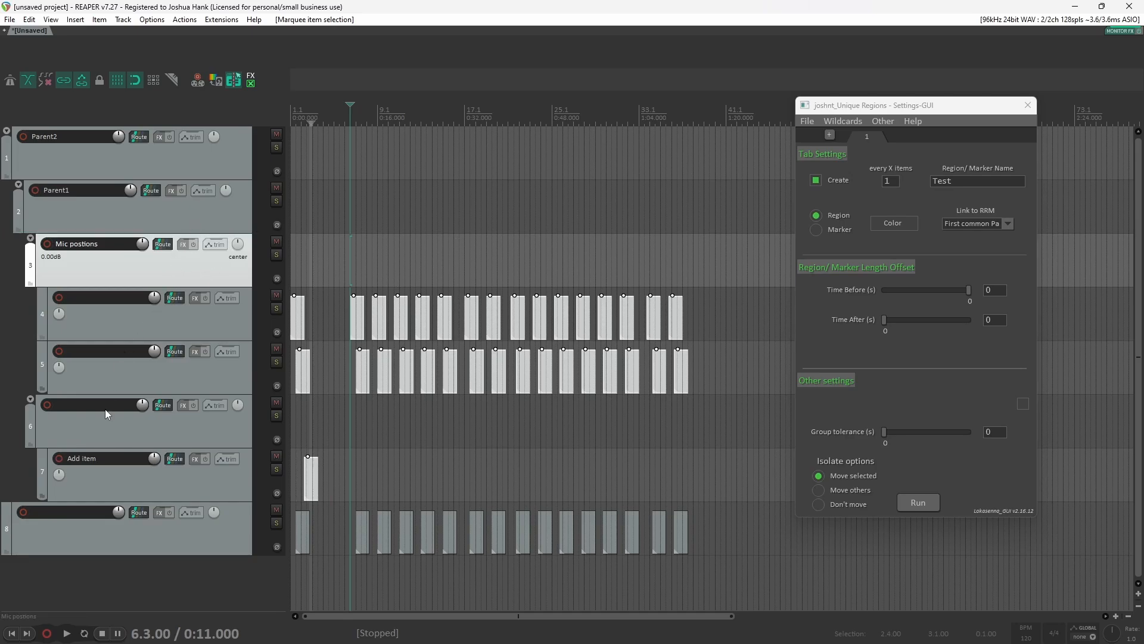
left_click(117, 432)
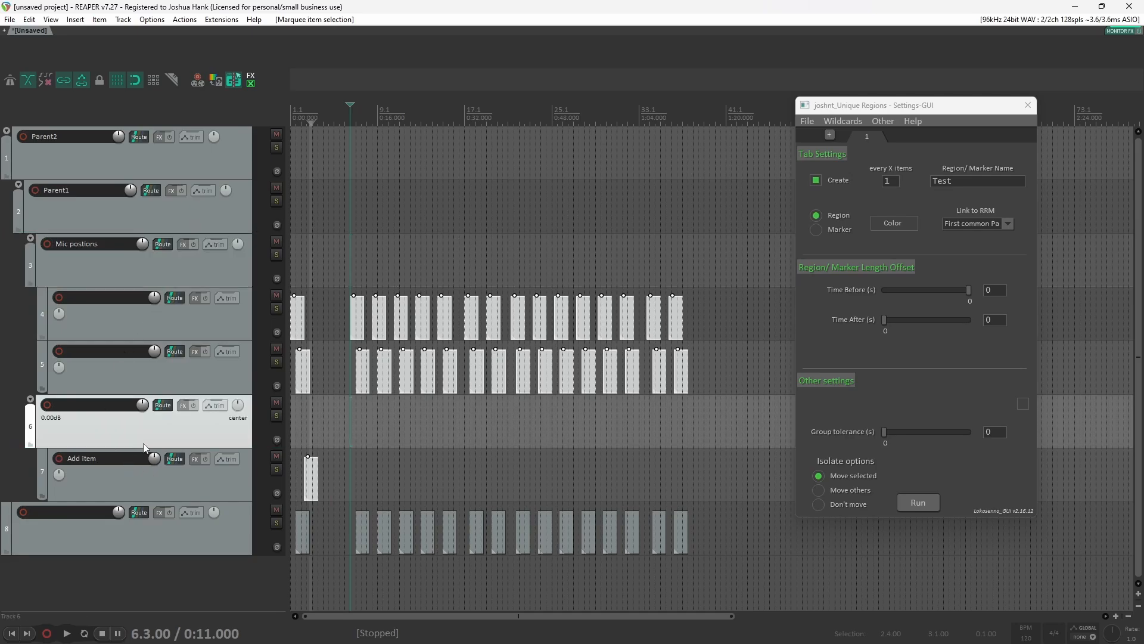
left_click(131, 210)
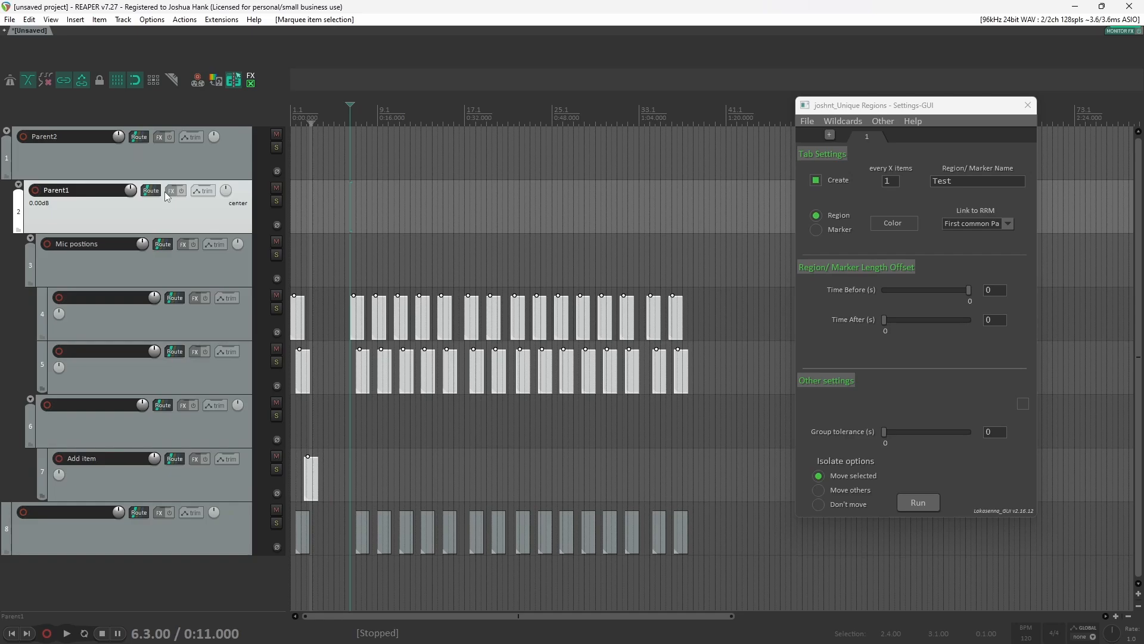
left_click(973, 225)
left_click(958, 234)
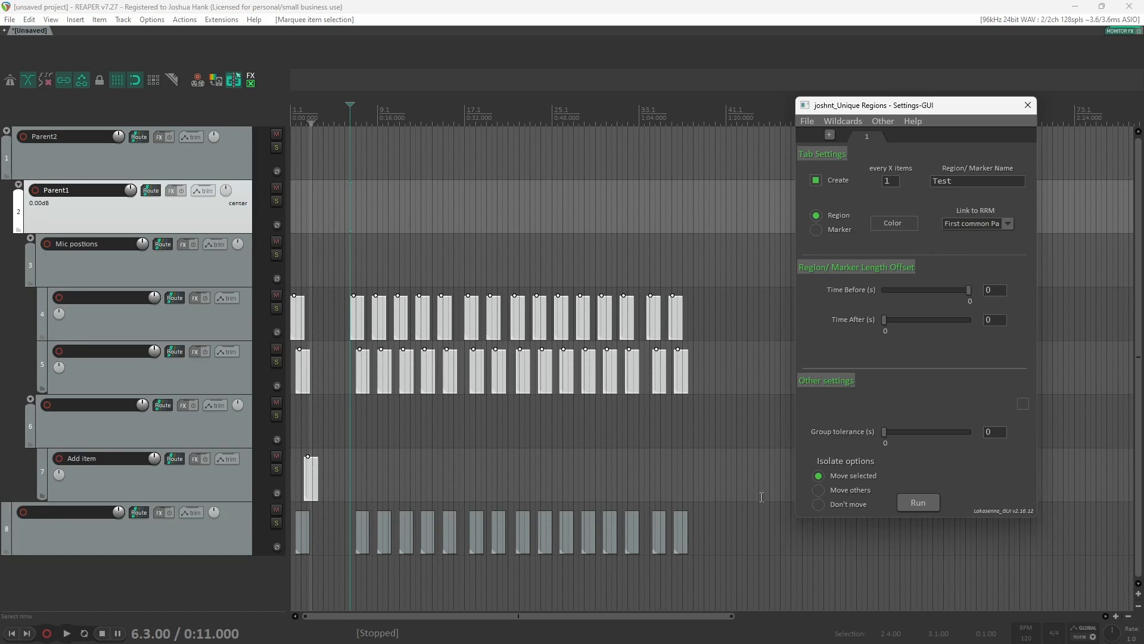
Step: Run the script with First common parent (per item group), review the regions in the Region Render Matrix, and undo them
left_click(918, 500)
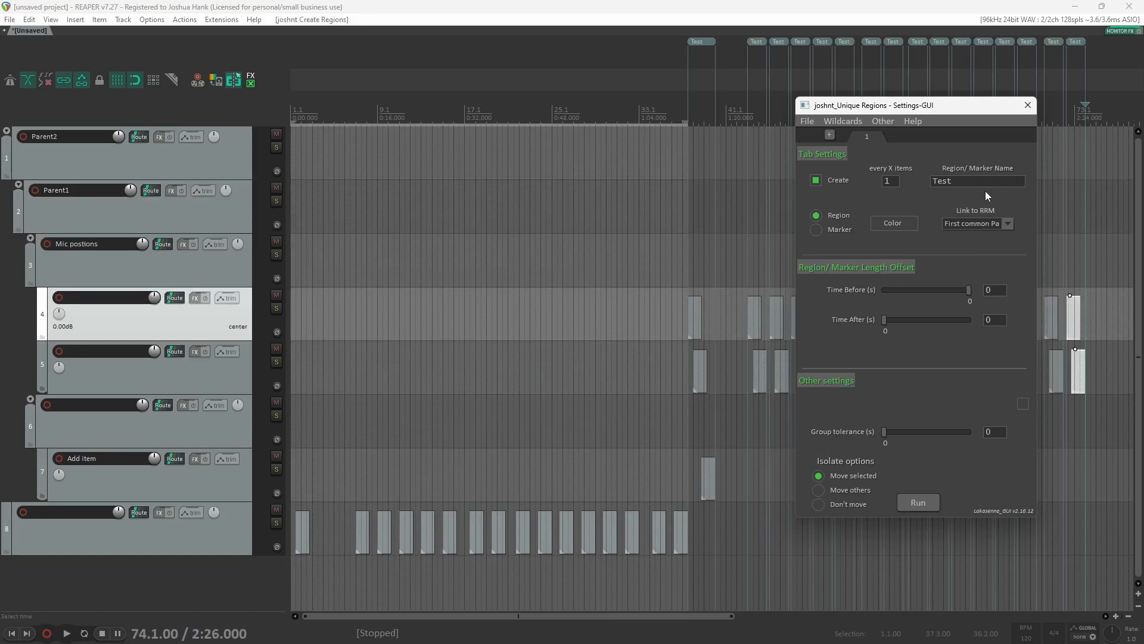
left_click_drag(540, 321, 547, 237)
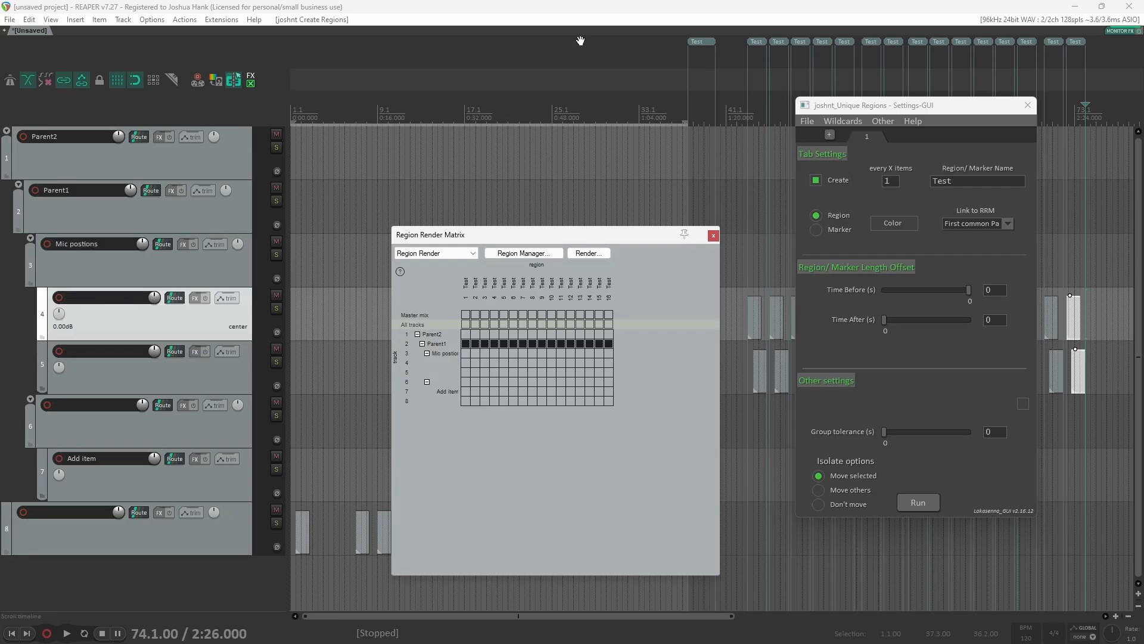
left_click(590, 11)
key("ctrl+z")
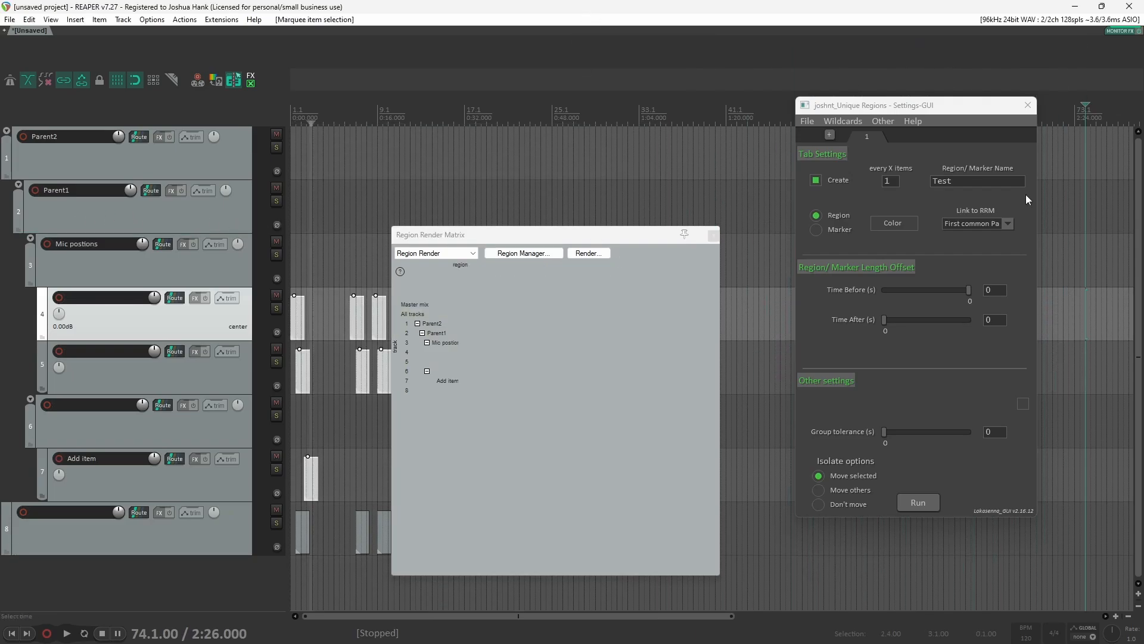
Step: Set Link to RRM to Highest common Parent (all), run the script, and undo the created regions
left_click(1007, 223)
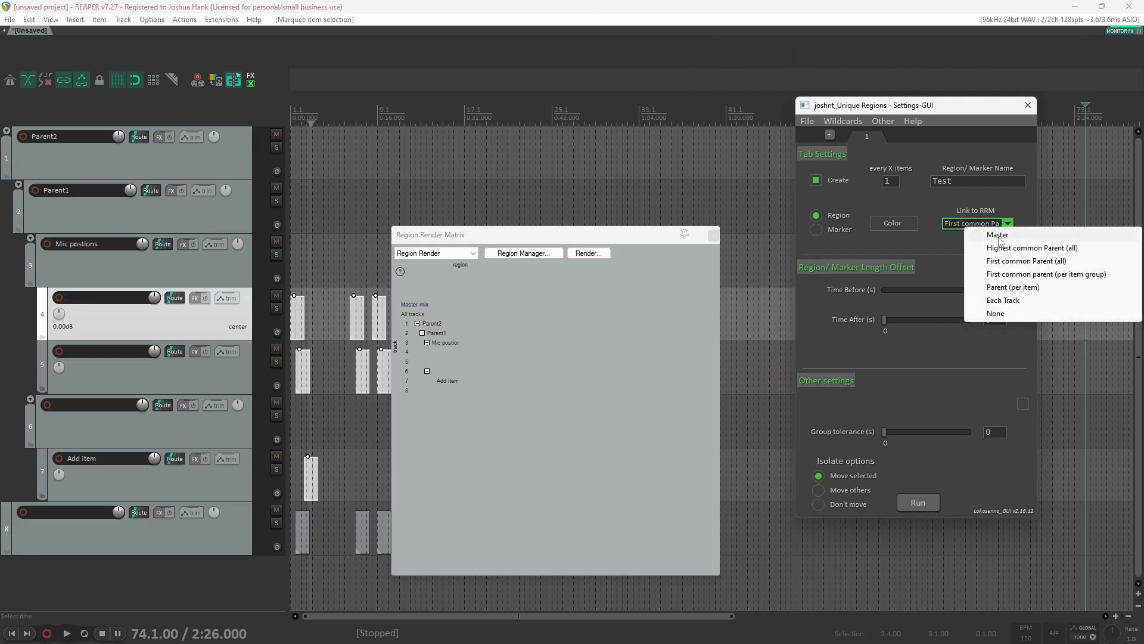
left_click(1038, 249)
left_click(917, 502)
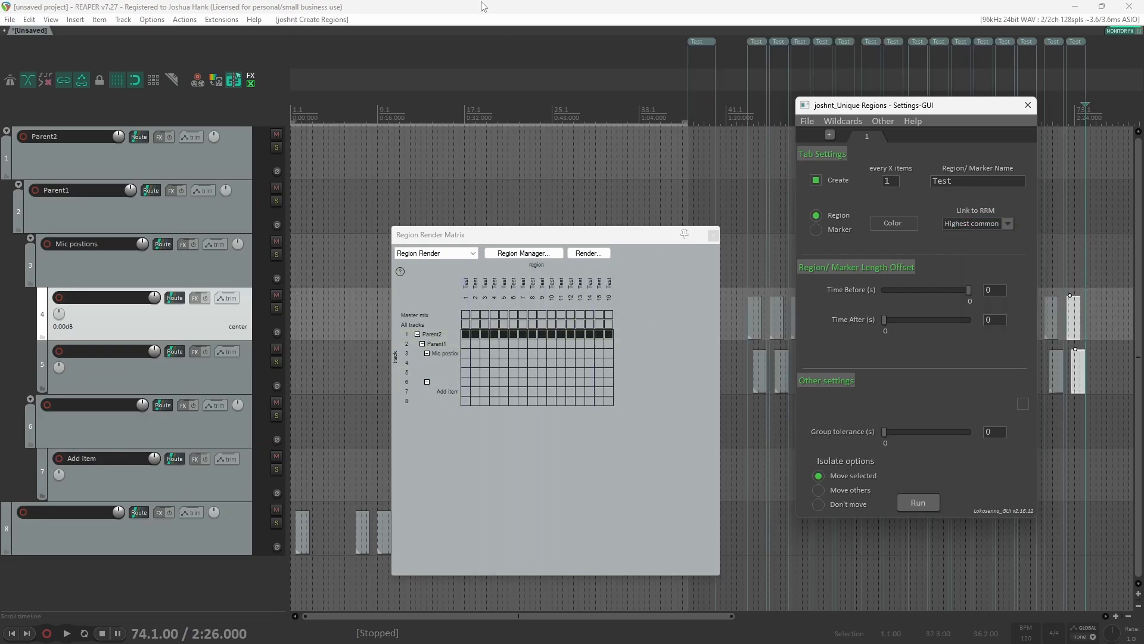
key("ctrl+z")
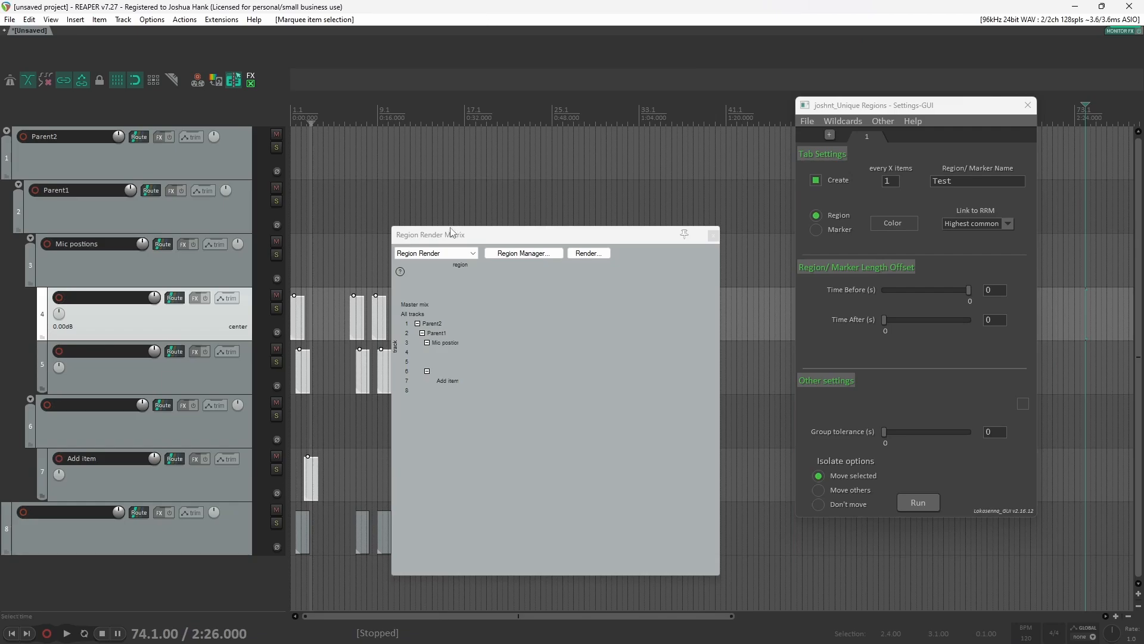
Step: Select the last track, run the script again with Highest common Parent (all), and undo the regions
left_click_drag(453, 235, 473, 178)
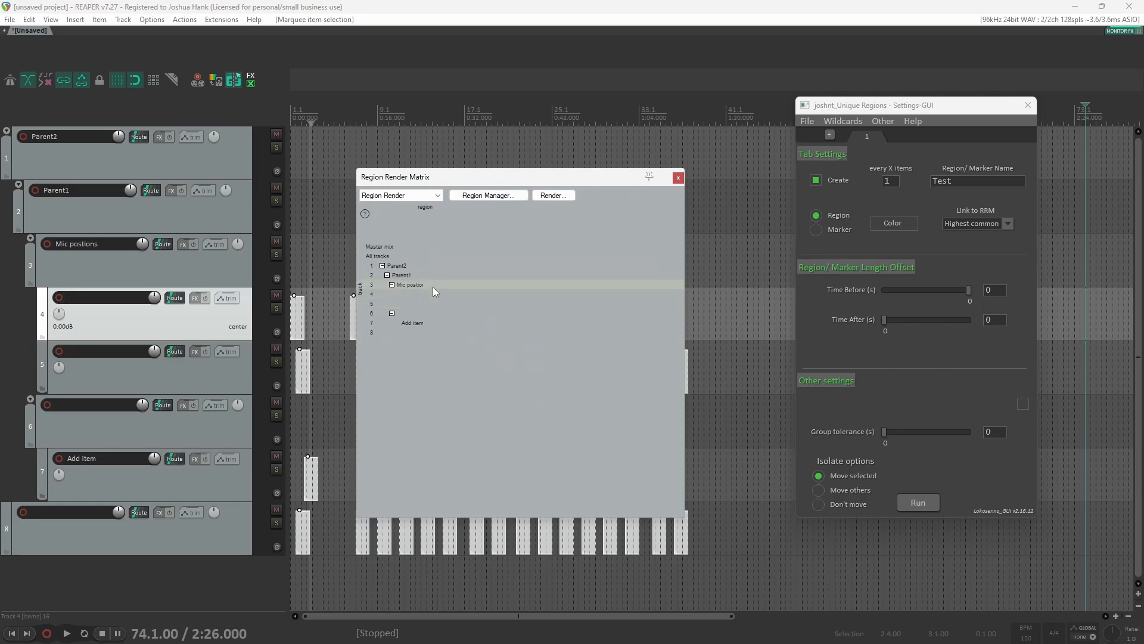
left_click(182, 531)
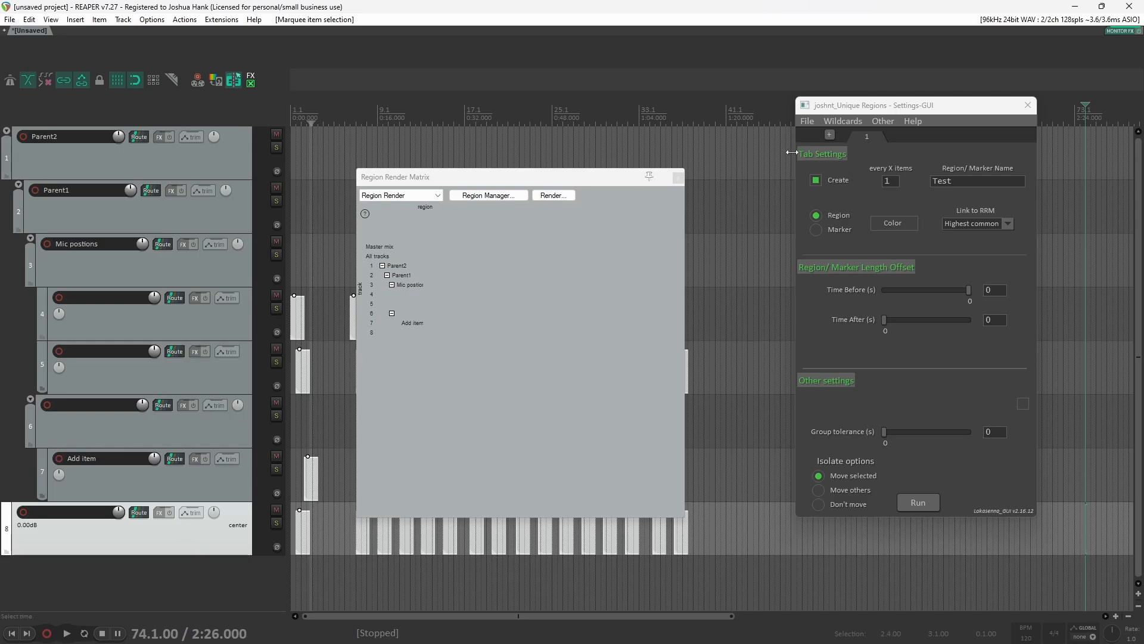
left_click(1008, 223)
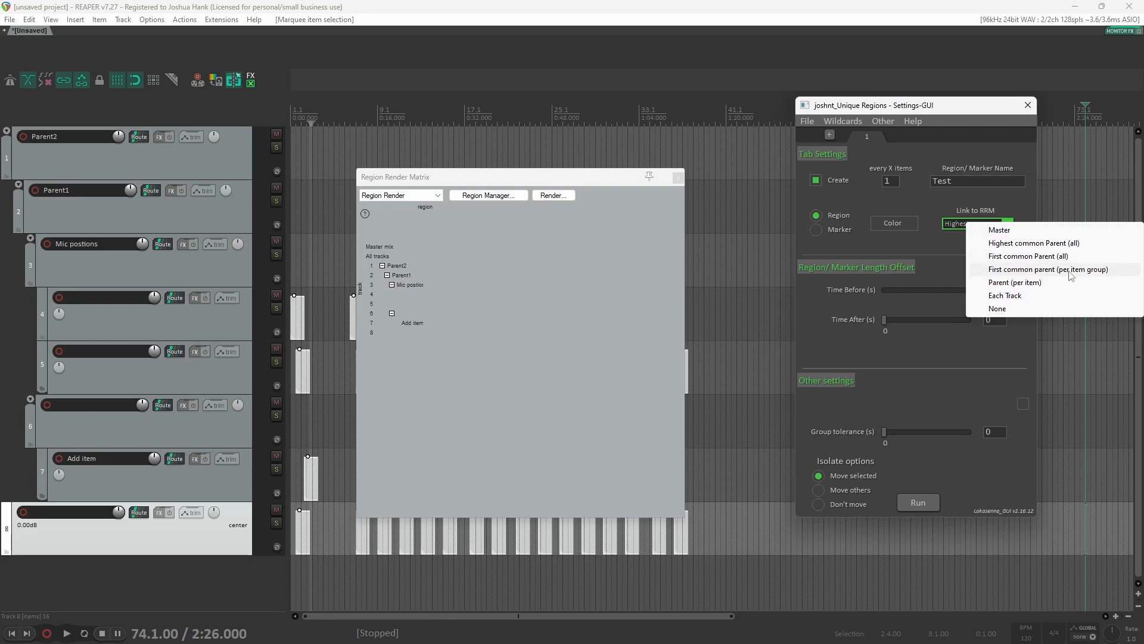
left_click(913, 198)
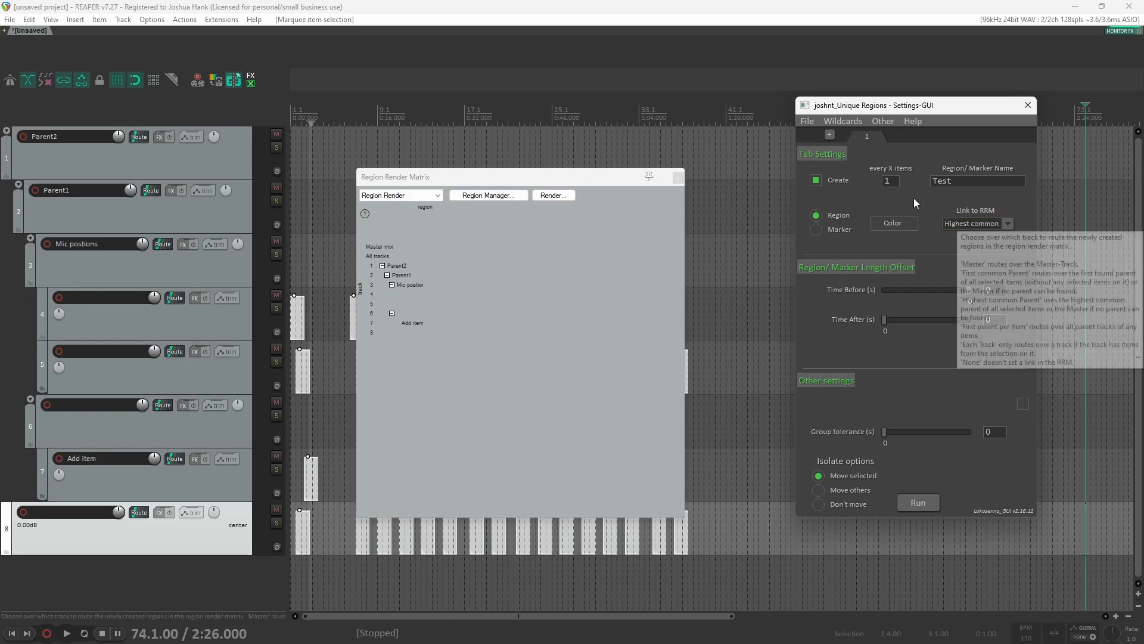
left_click(957, 221)
left_click(940, 206)
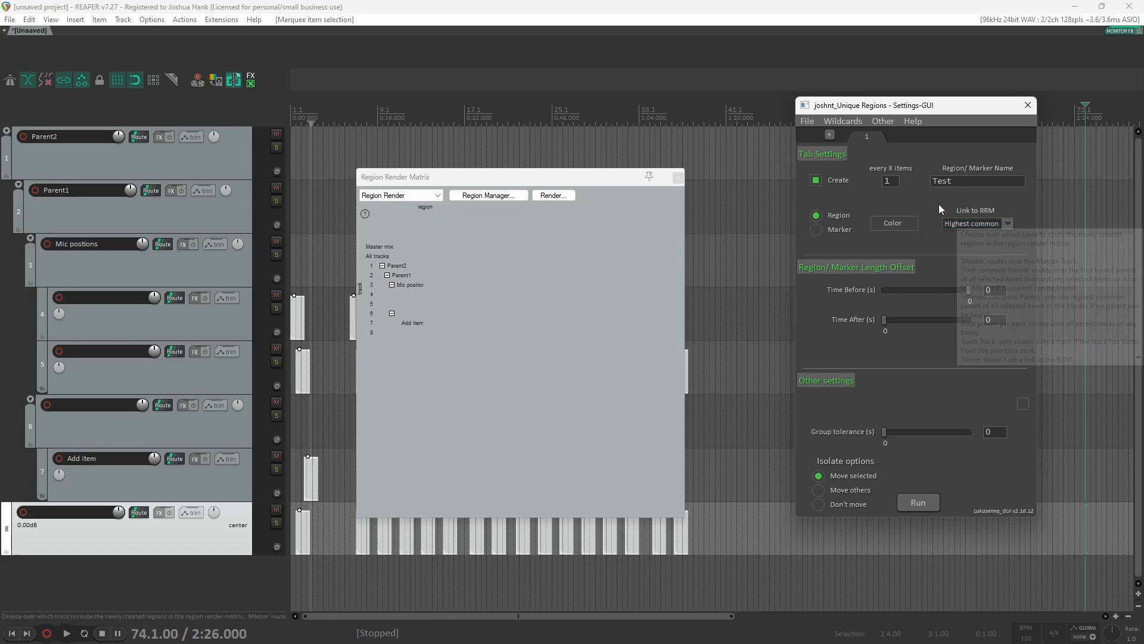
left_click(917, 502)
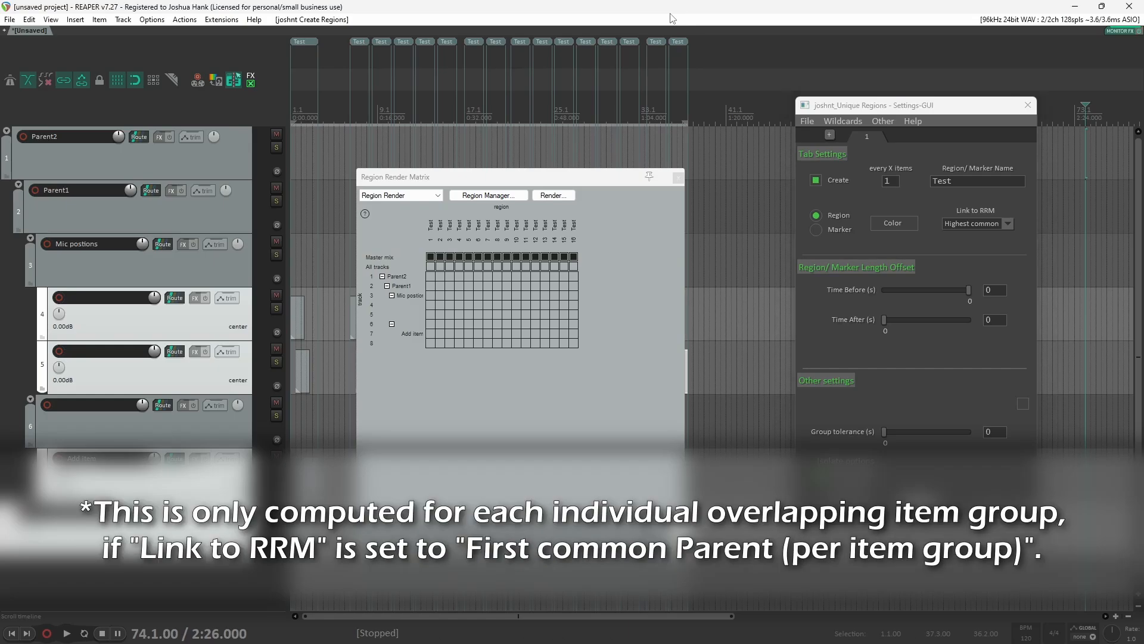
key("ctrl+z")
Step: Move the Region Render Matrix and script windows aside and select folder track 6
left_click_drag(453, 176, 823, 98)
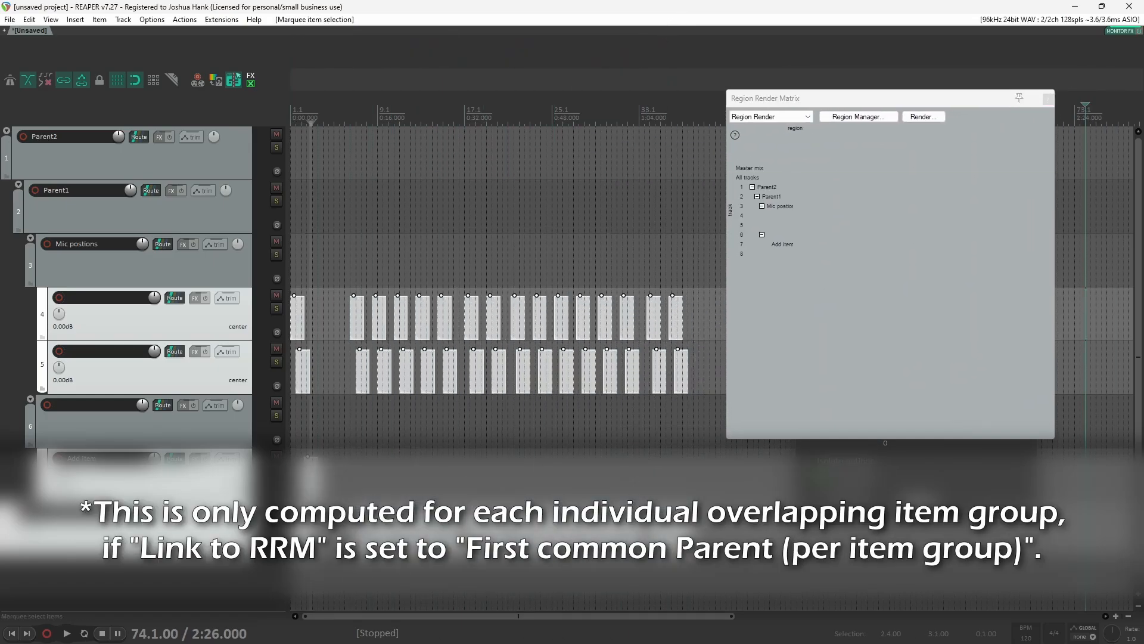
left_click(468, 560)
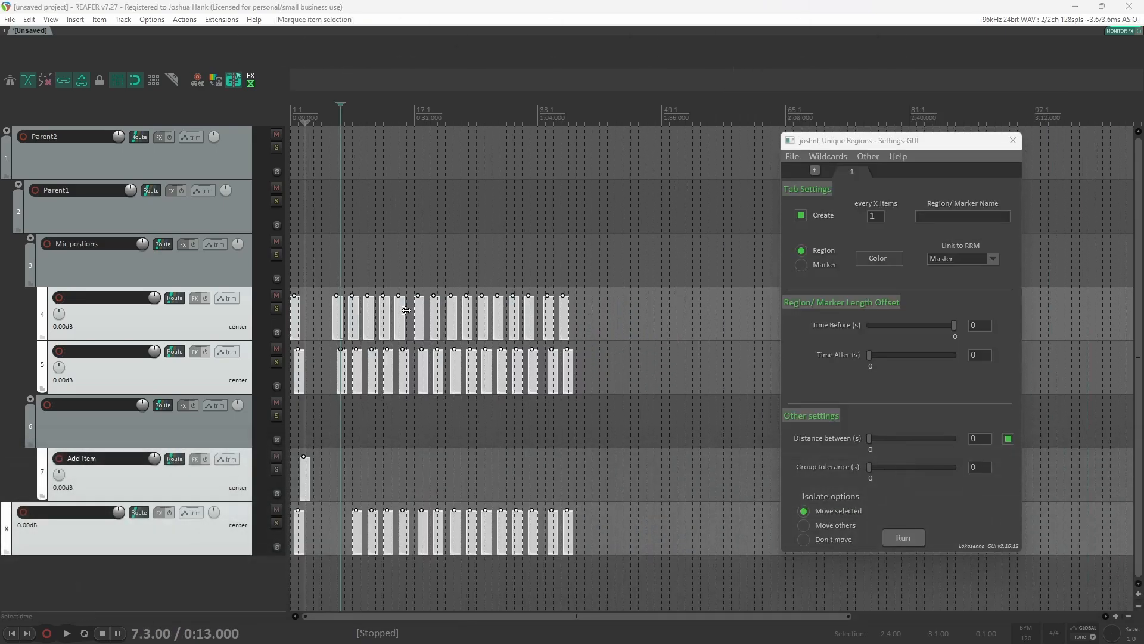
left_click(314, 430)
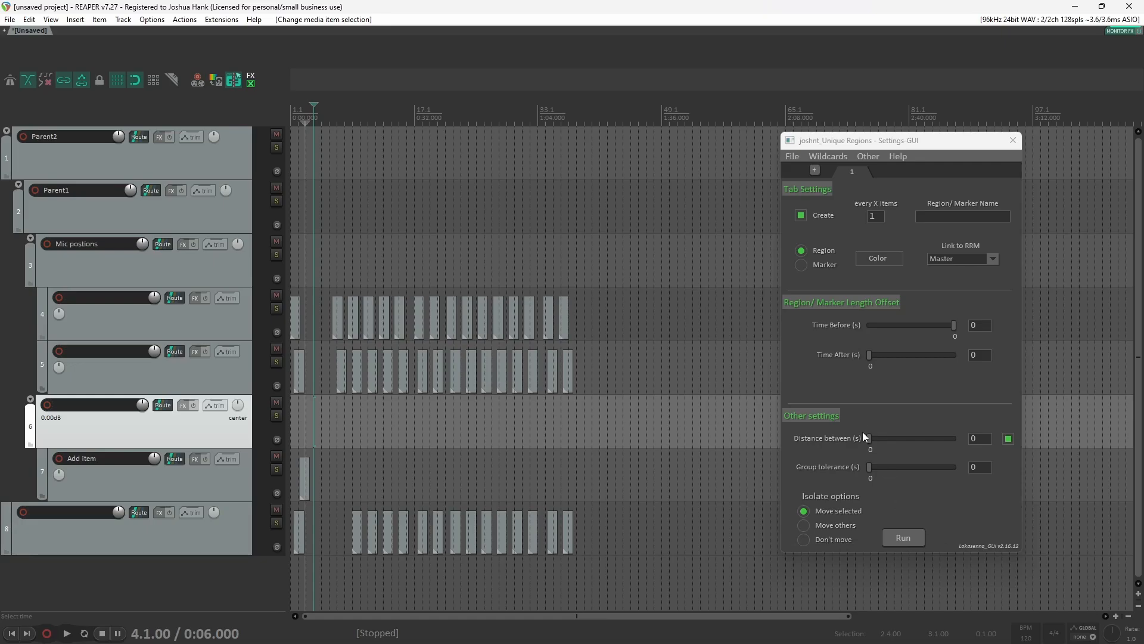
left_click(792, 156)
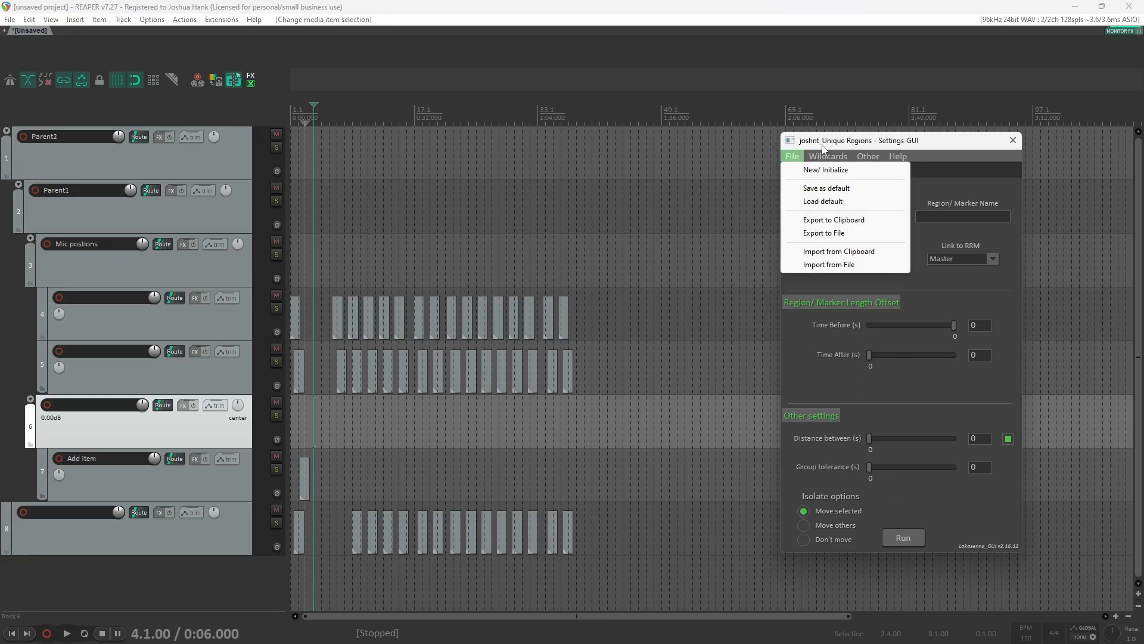
left_click_drag(827, 143, 742, 128)
left_click(714, 143)
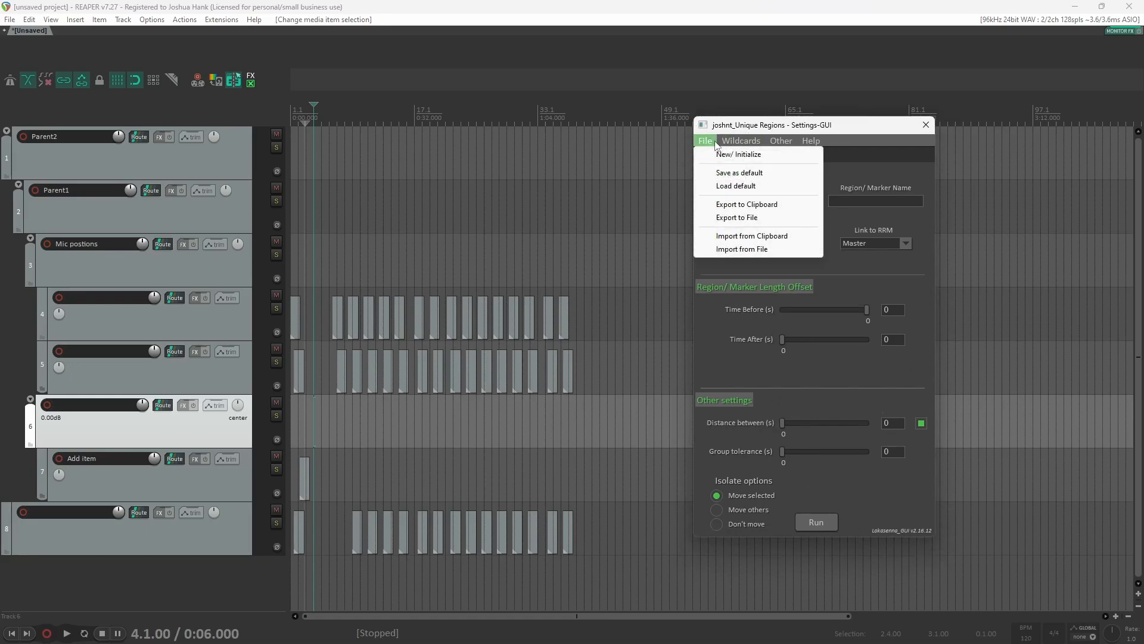
left_click(738, 155)
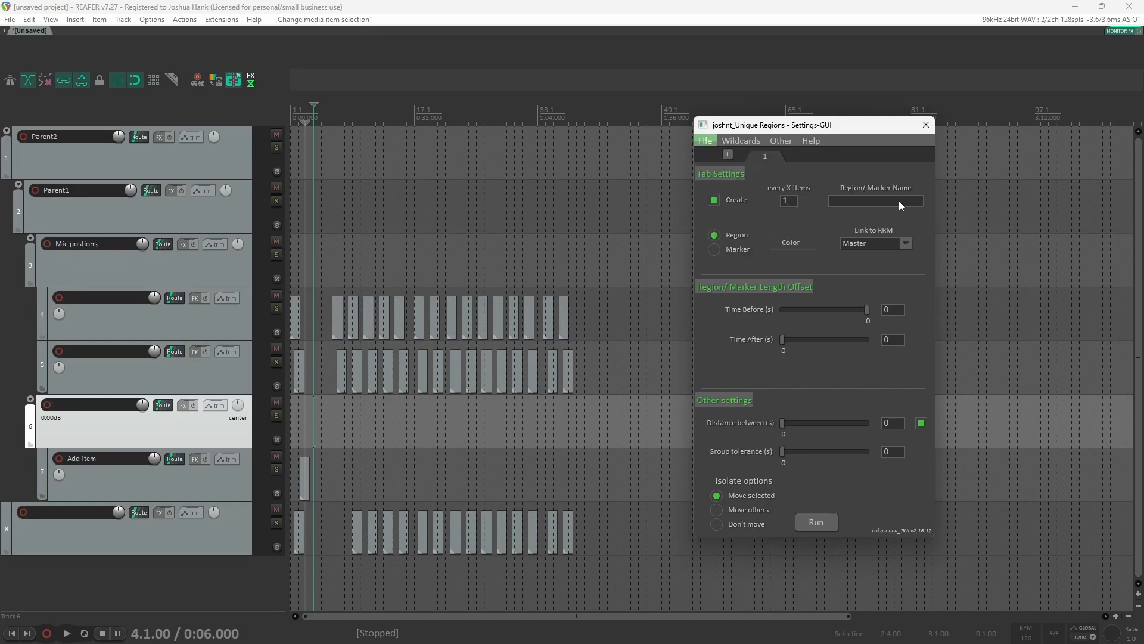
Step: Enter Test as the region name and switch the type from Region to Marker
left_click(899, 202)
type("Test")
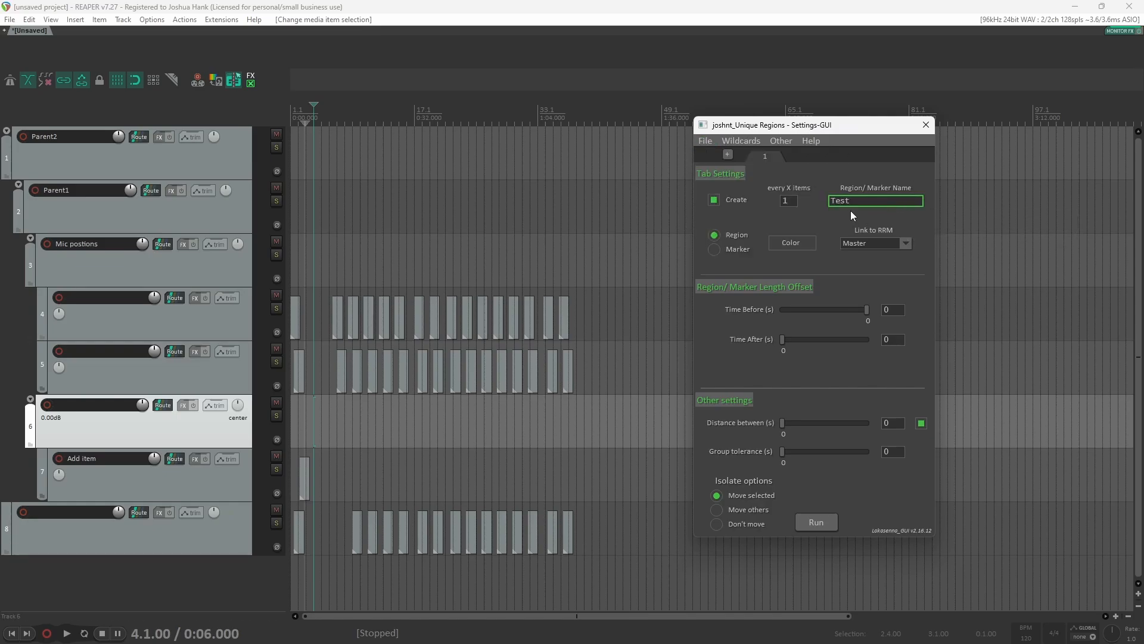
key("Return")
left_click(704, 141)
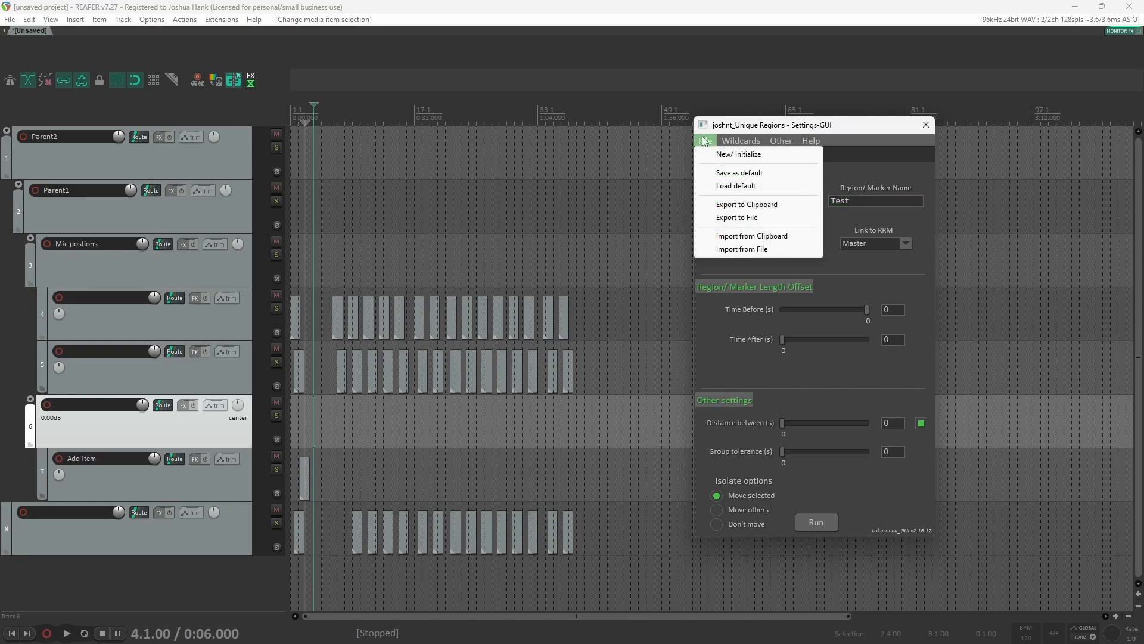
left_click(892, 218)
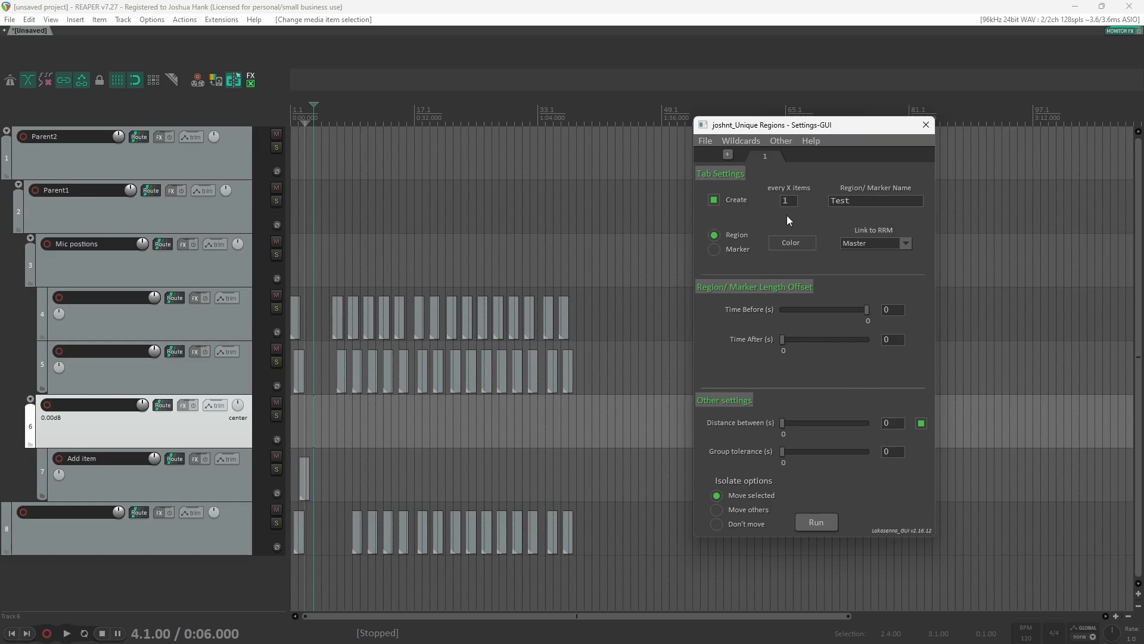
left_click(719, 249)
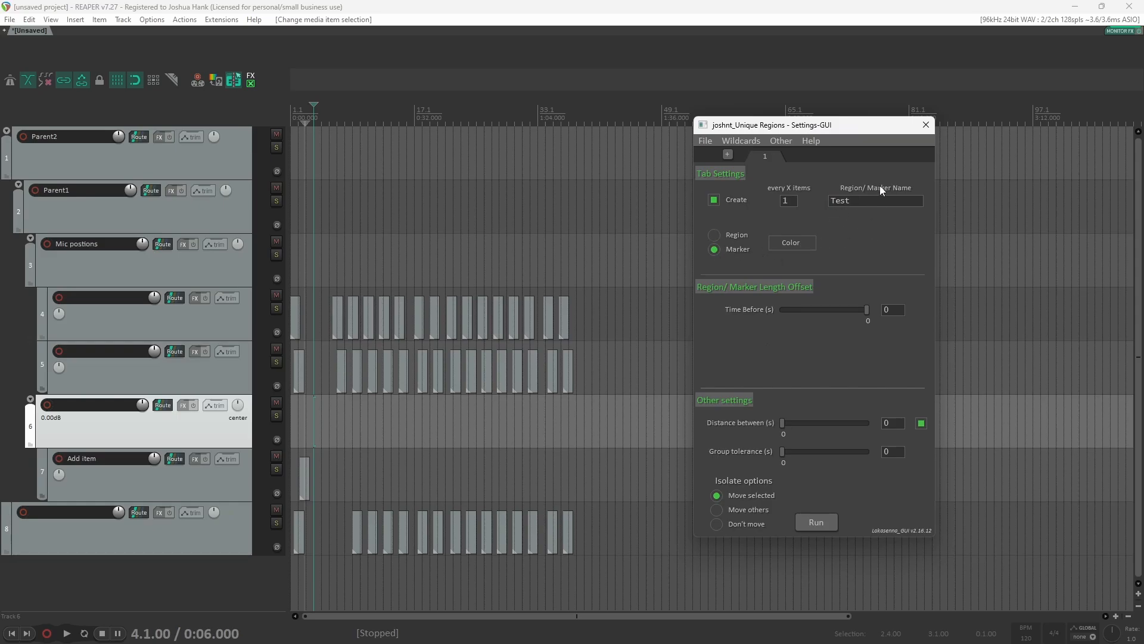
Step: Reset all script settings with New/ Initialize and confirm the reset
left_click(685, 143)
left_click(705, 141)
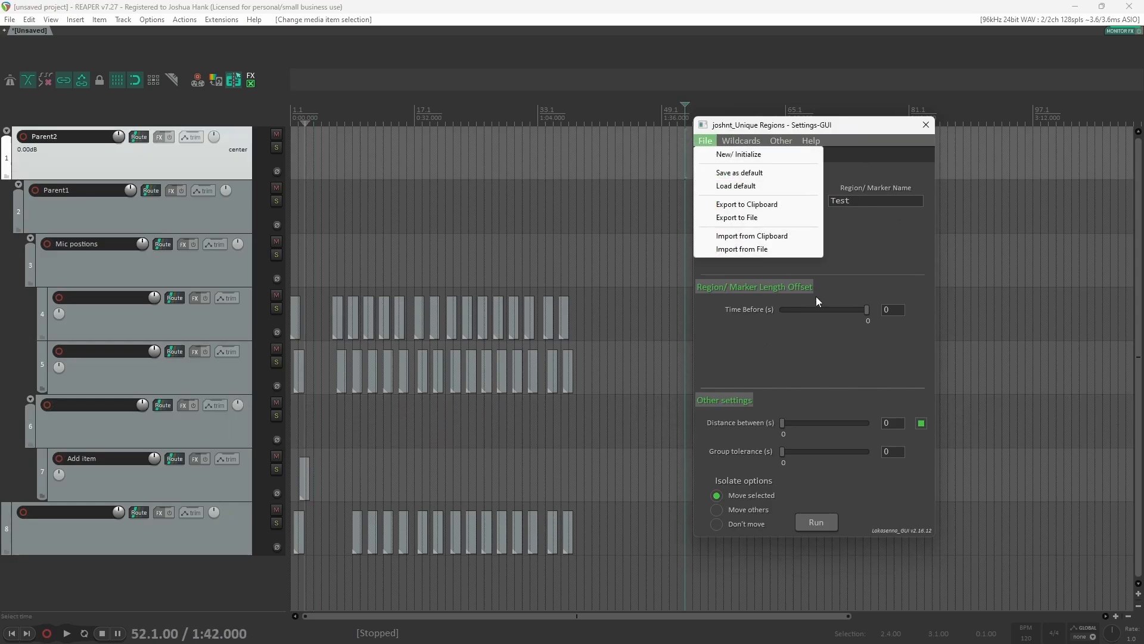
left_click(757, 155)
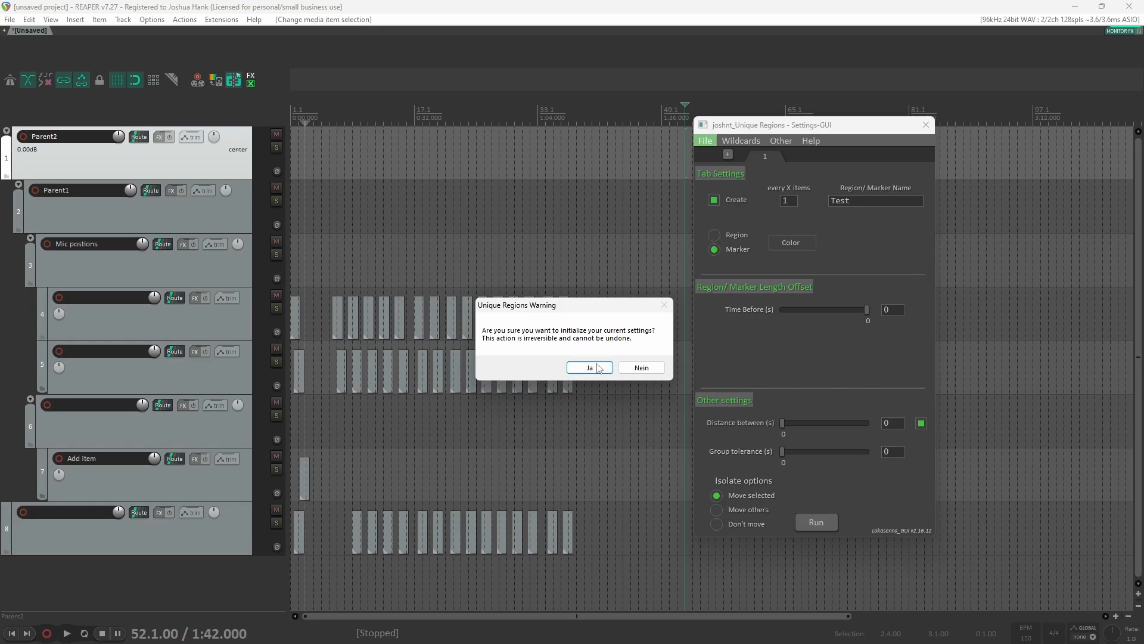
left_click(599, 368)
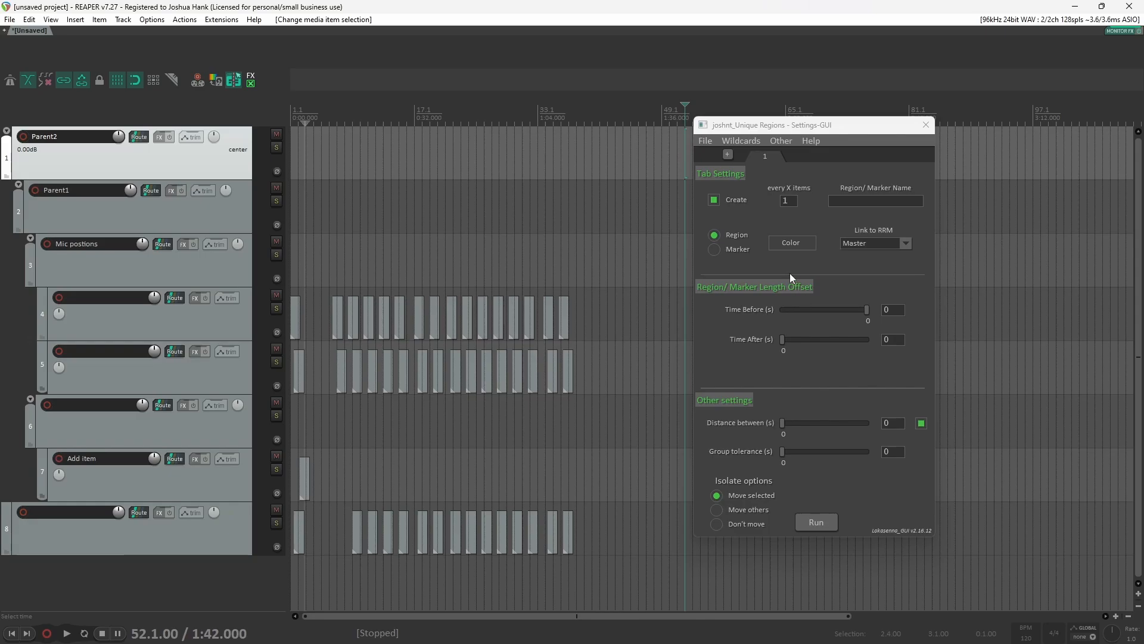
Step: Look through the joshnt unique scripts in the Actions list and the script's File menu options
left_click(702, 141)
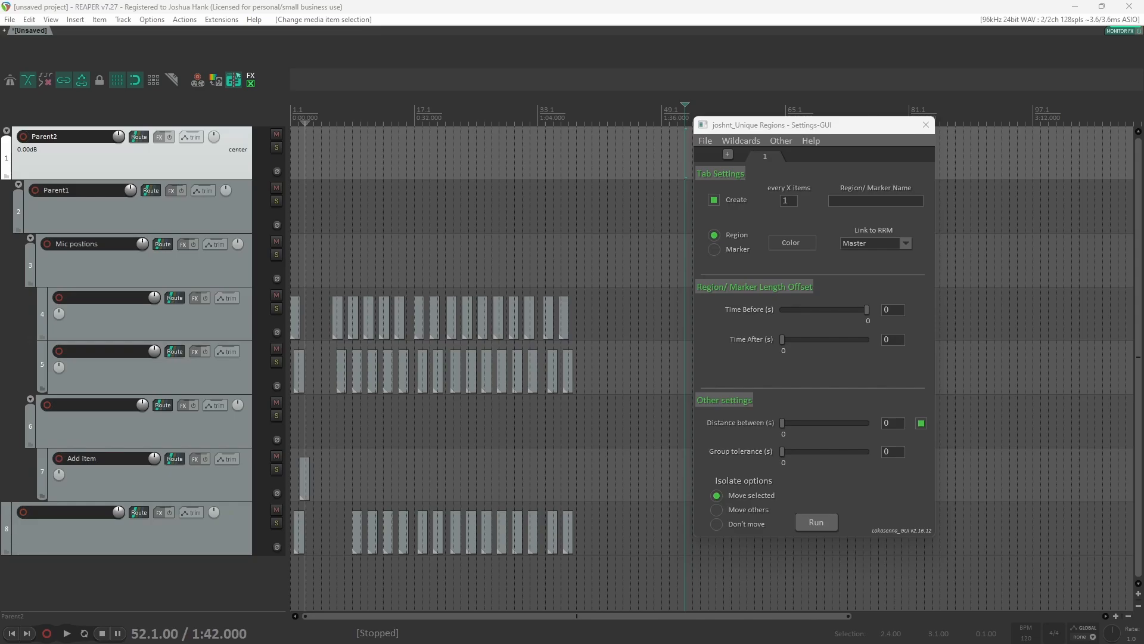
key("shift+slash")
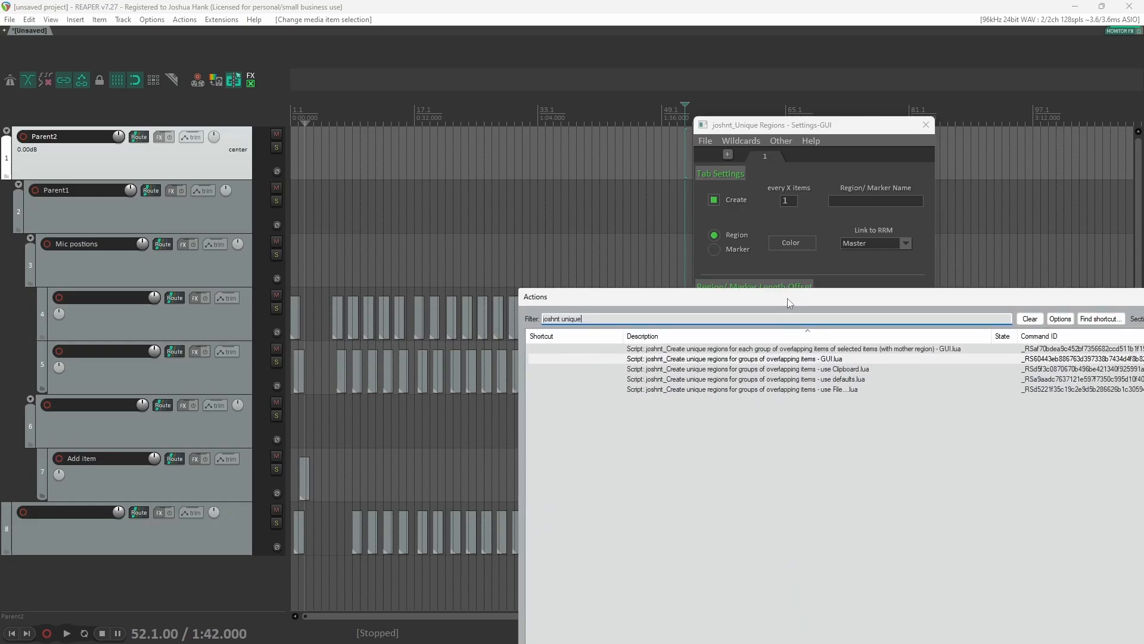
left_click(886, 382)
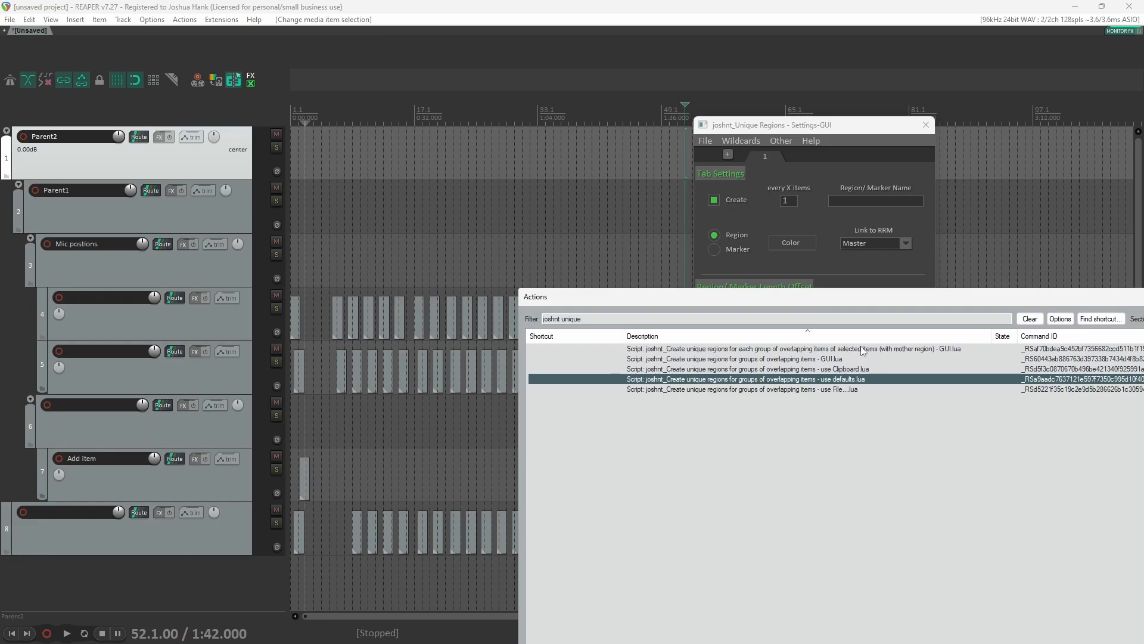
key("Escape")
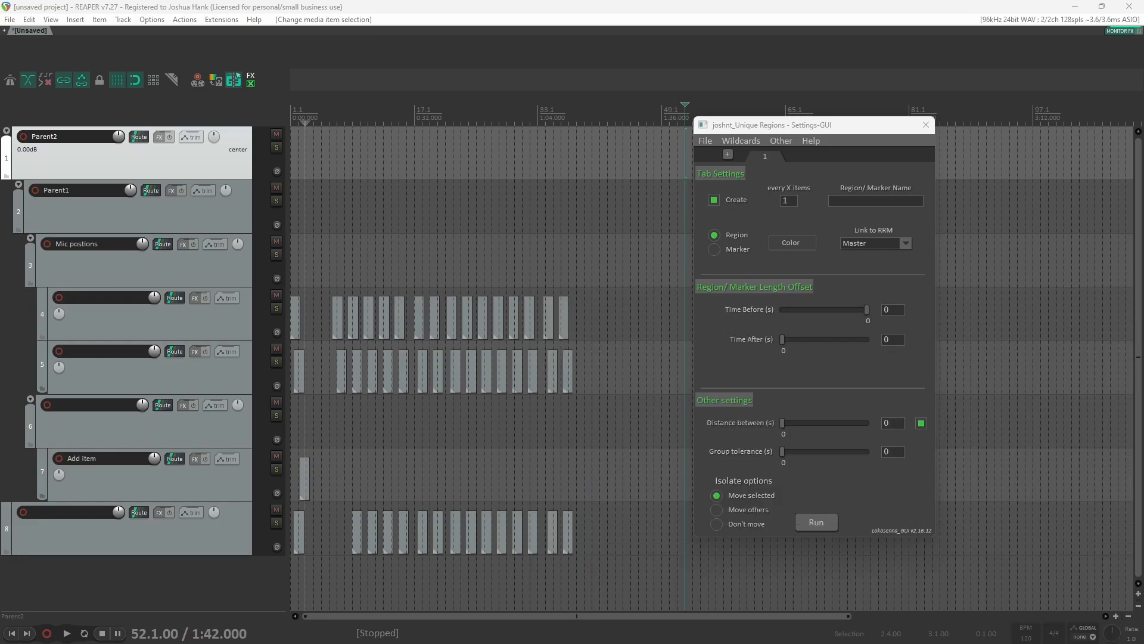
left_click(704, 141)
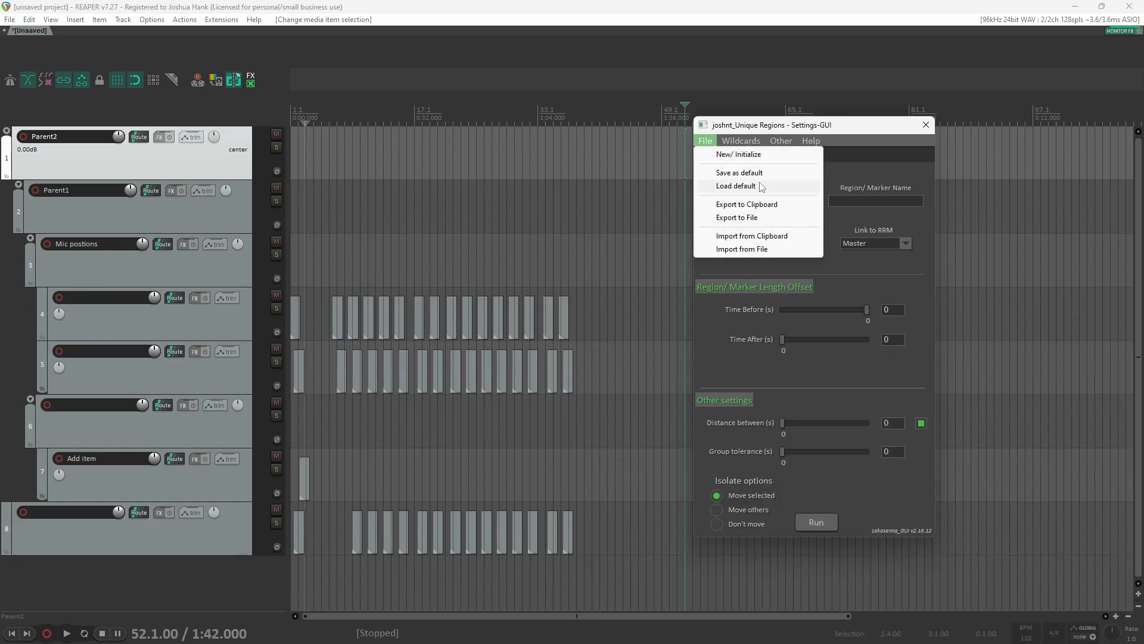
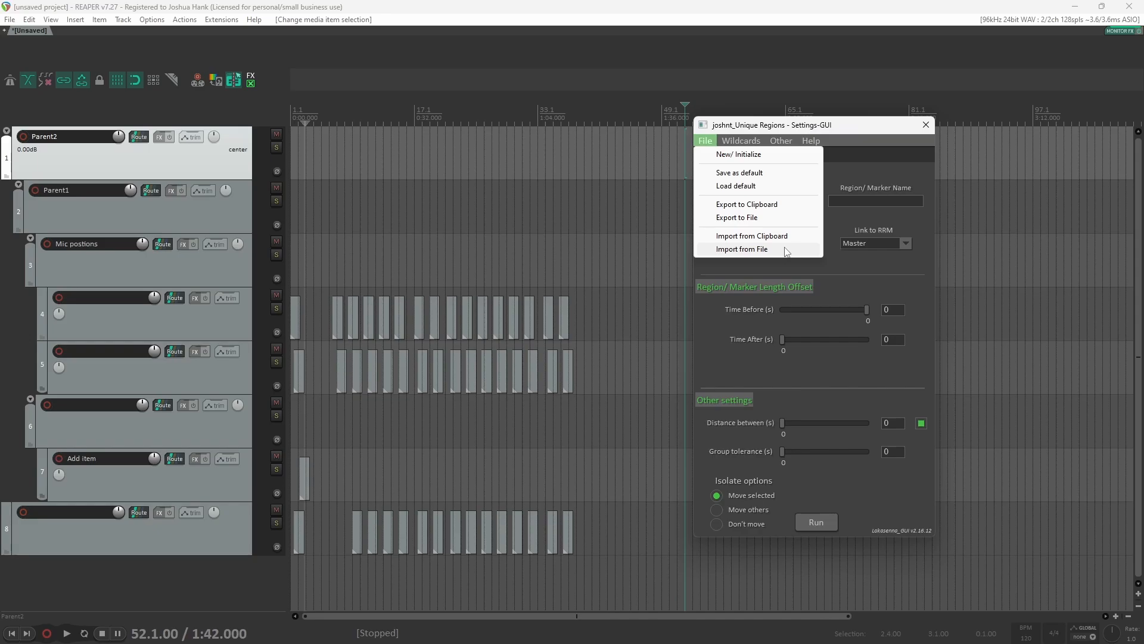
Step: Import the script settings from the clipboard and edit the region name to Tesst
left_click(794, 237)
type("esst")
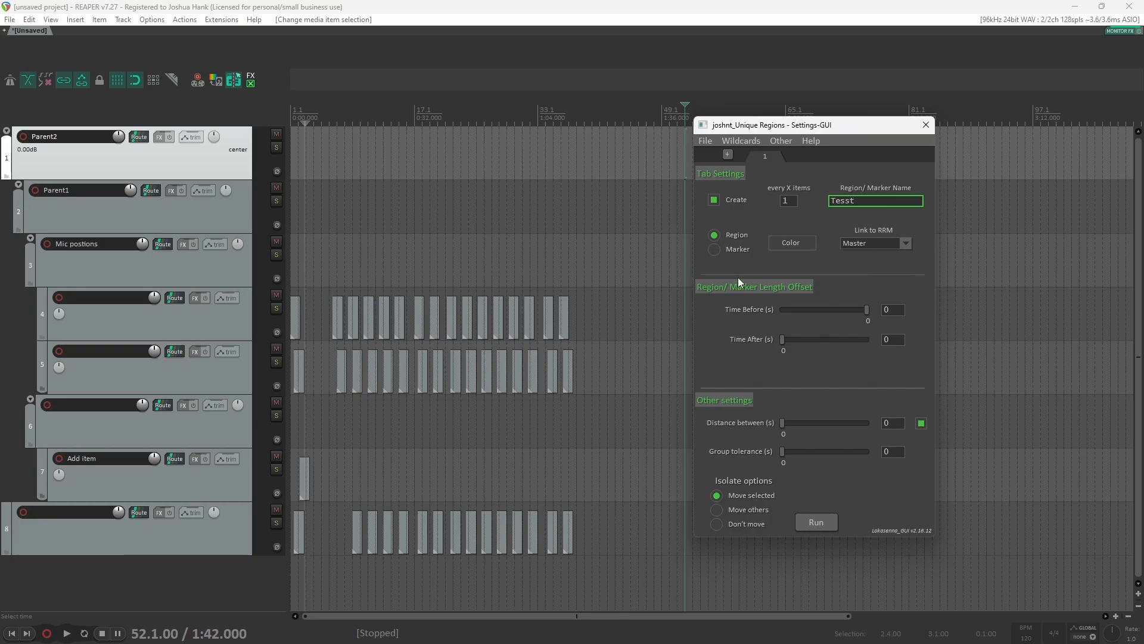
Step: Switch the type to Marker and set Time Before to -4.5 seconds
left_click(715, 250)
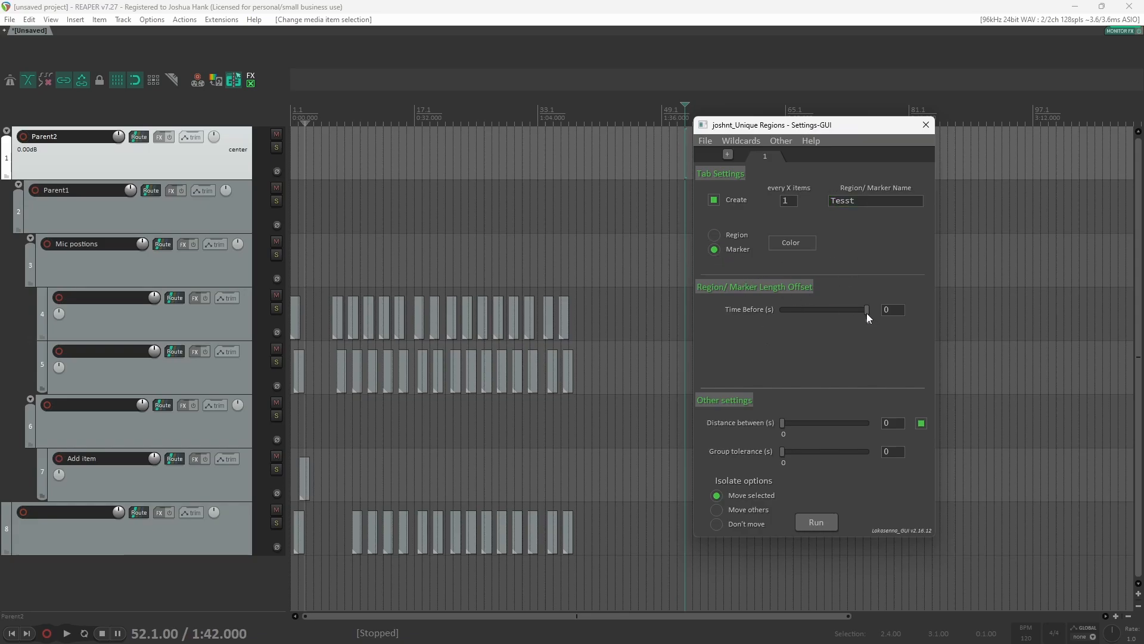
left_click_drag(867, 314, 833, 343)
Step: Export the current settings to the clipboard and check the exported string in the clipboard history
left_click(703, 142)
left_click(744, 204)
key("super+v")
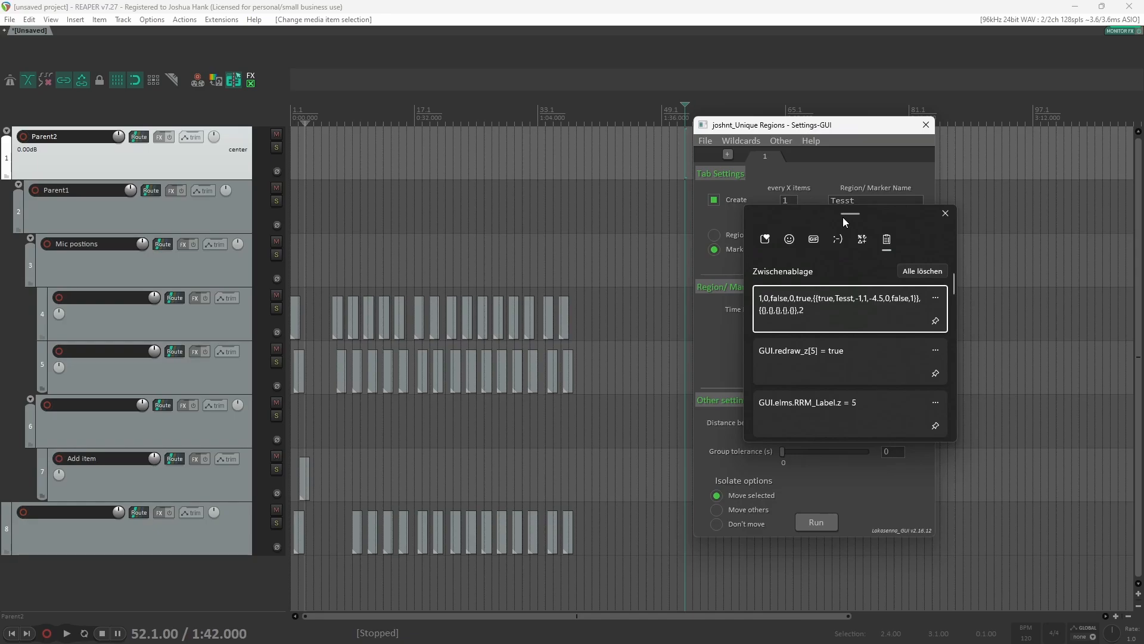
left_click_drag(844, 221, 836, 346)
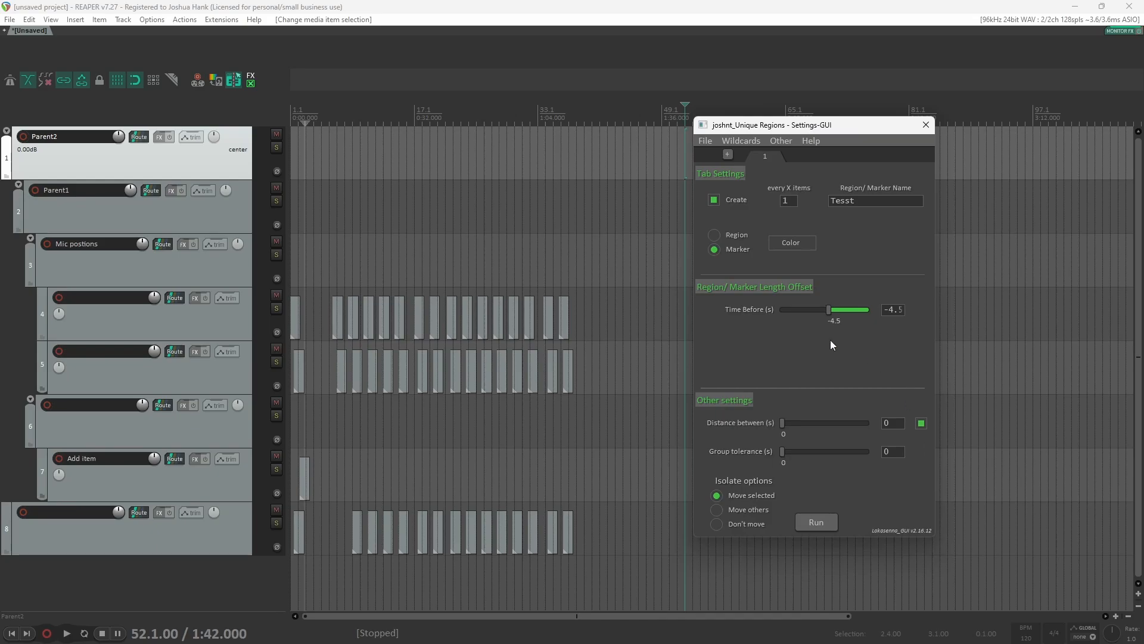
Step: Reset all settings with New/ Initialize, then restore them with Import from Clipboard
left_click(703, 141)
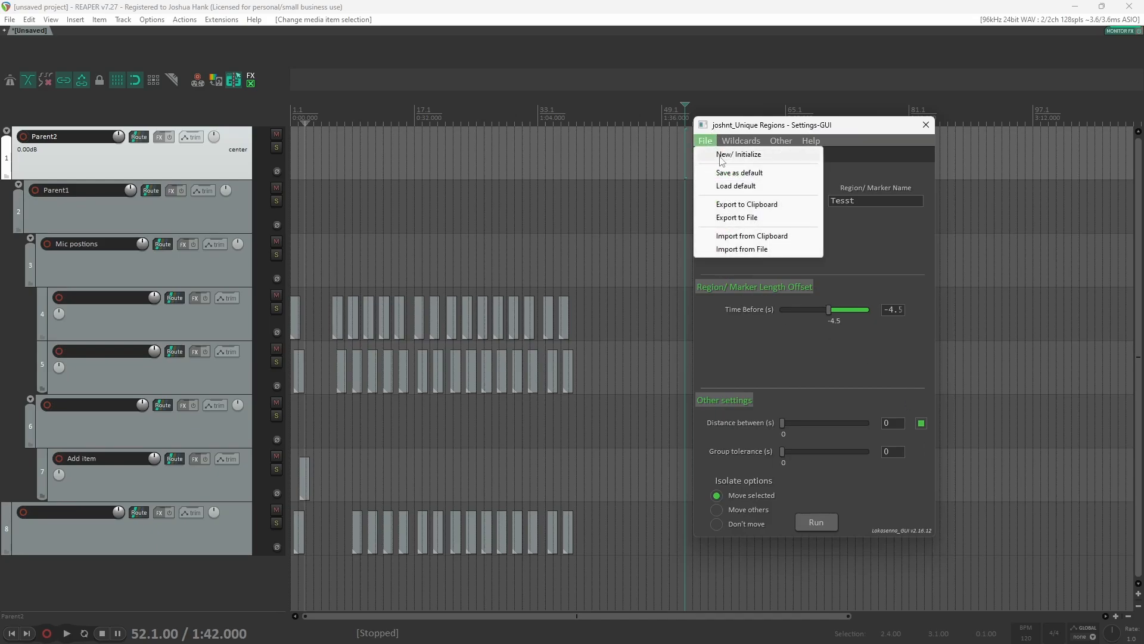
left_click(710, 151)
left_click(591, 368)
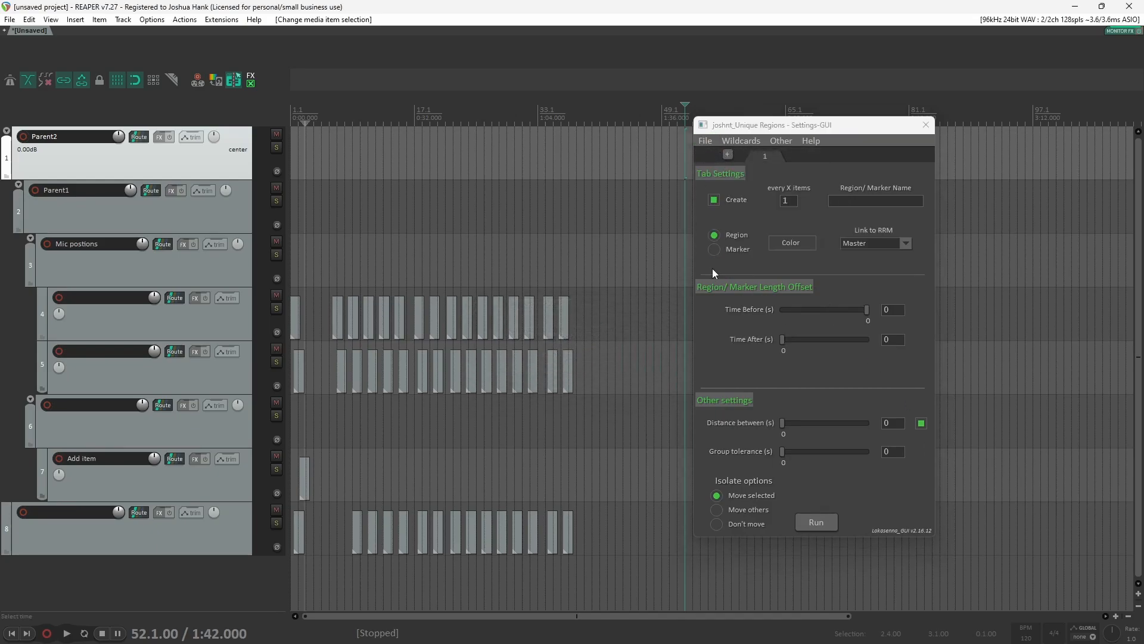
left_click(709, 141)
left_click(786, 232)
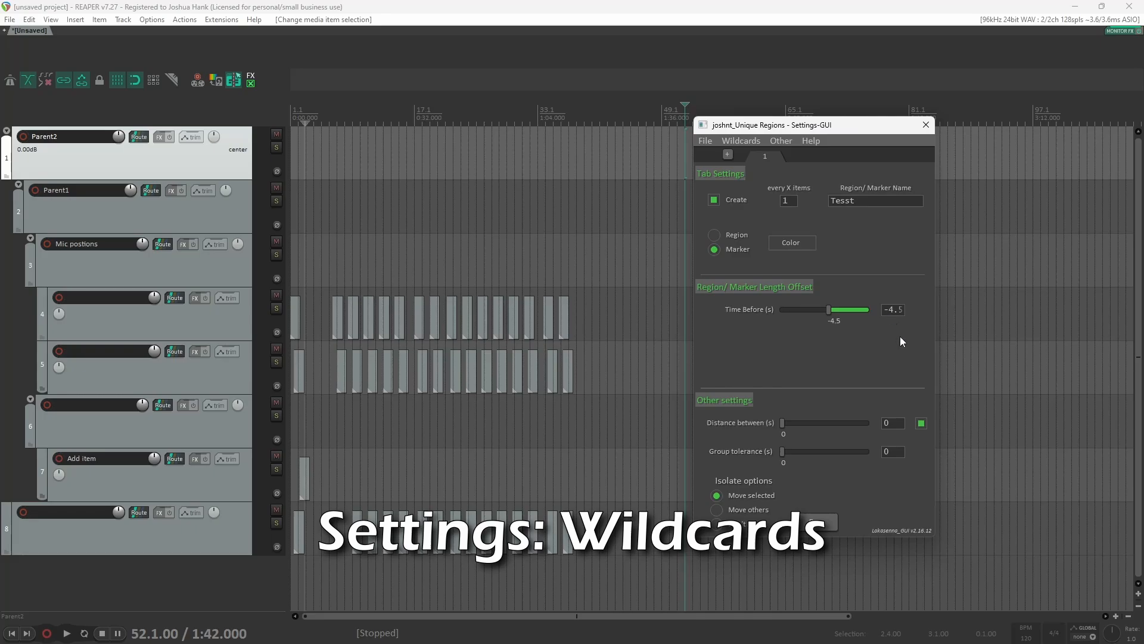
Step: Open the custom wildcard setting editor for Table 1 of /C and close it
left_click(746, 142)
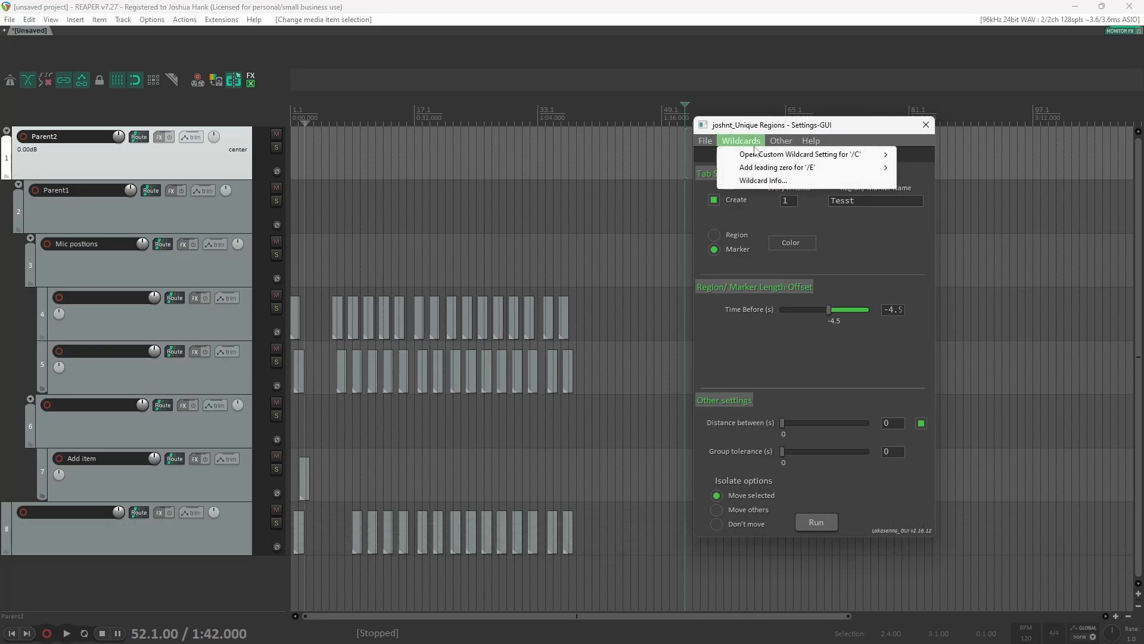
mouse_move(764, 160)
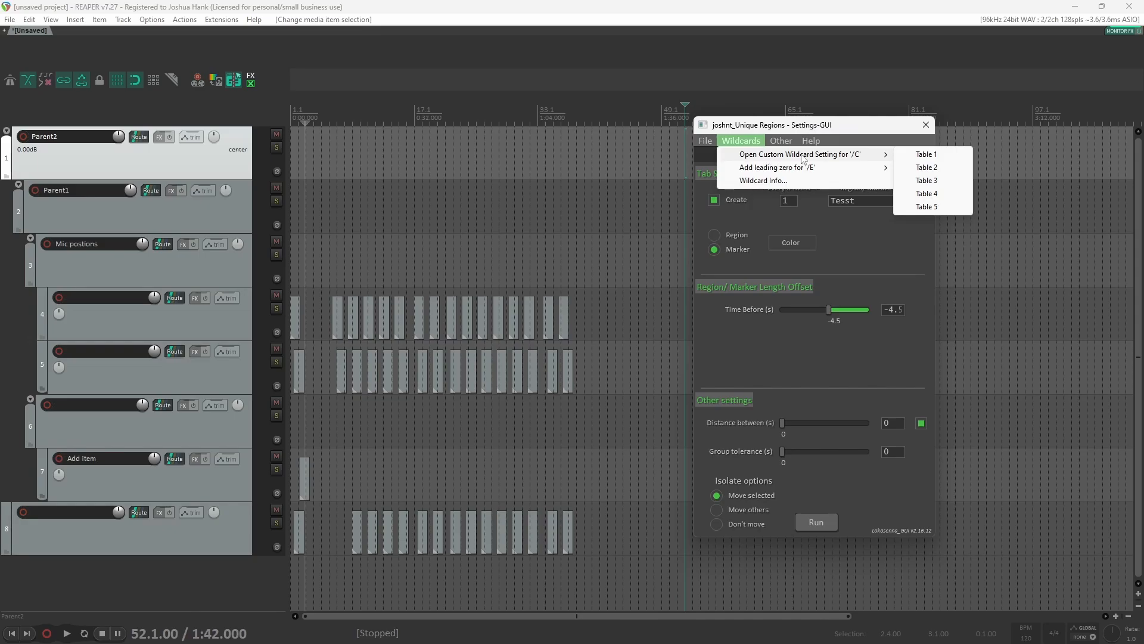
left_click(927, 157)
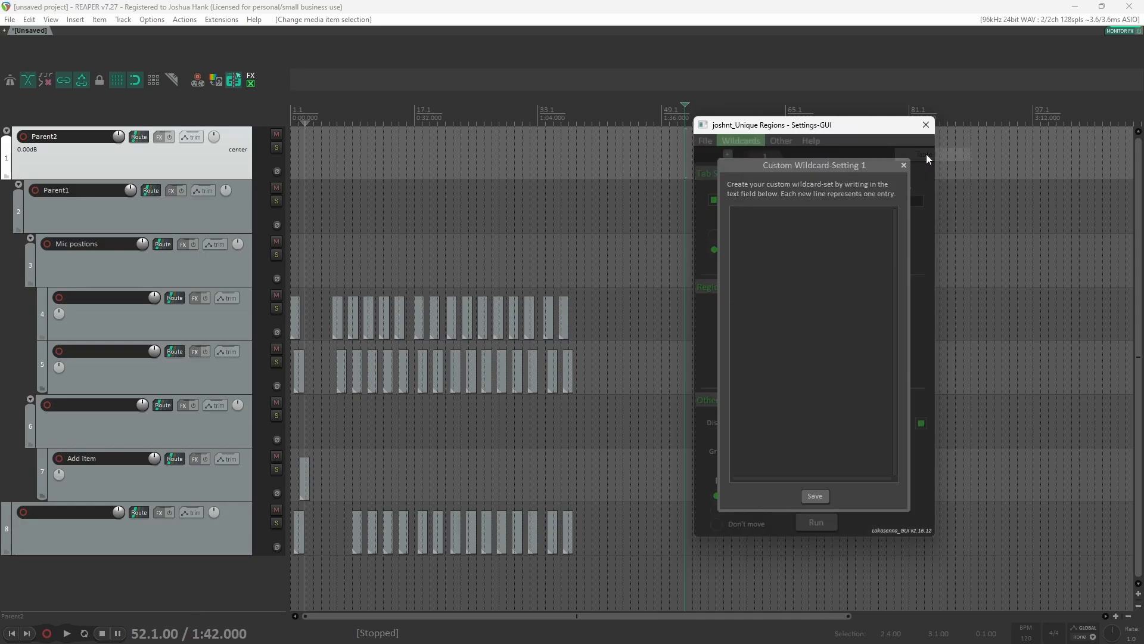
left_click(904, 165)
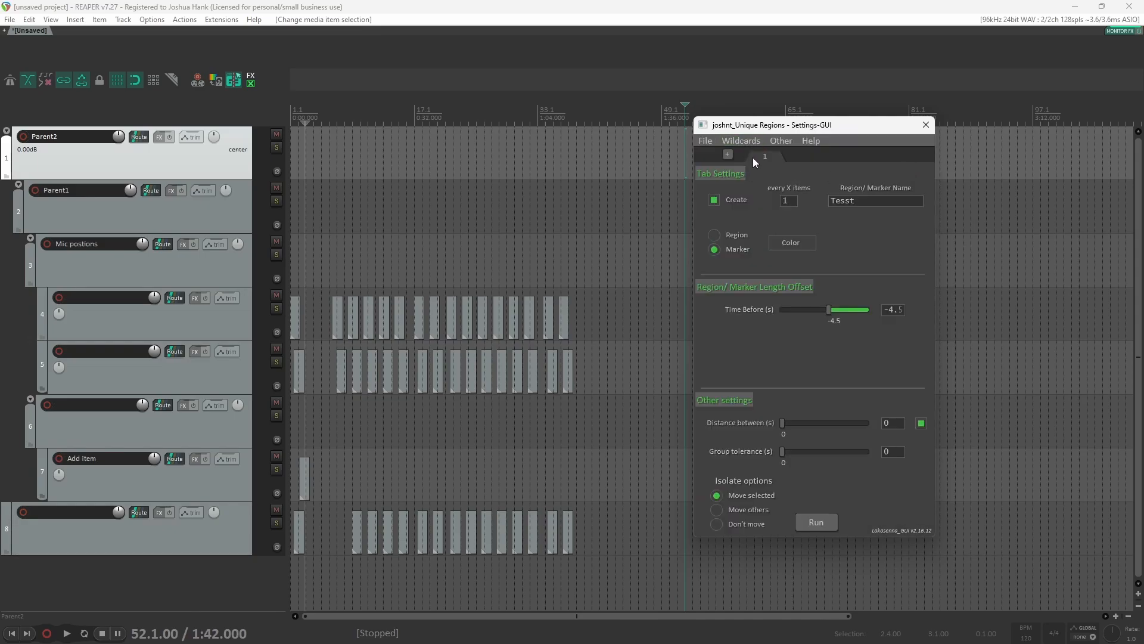
Step: Look at the leading-zero options for /E and read the Wildcard Info window before closing it
left_click(754, 142)
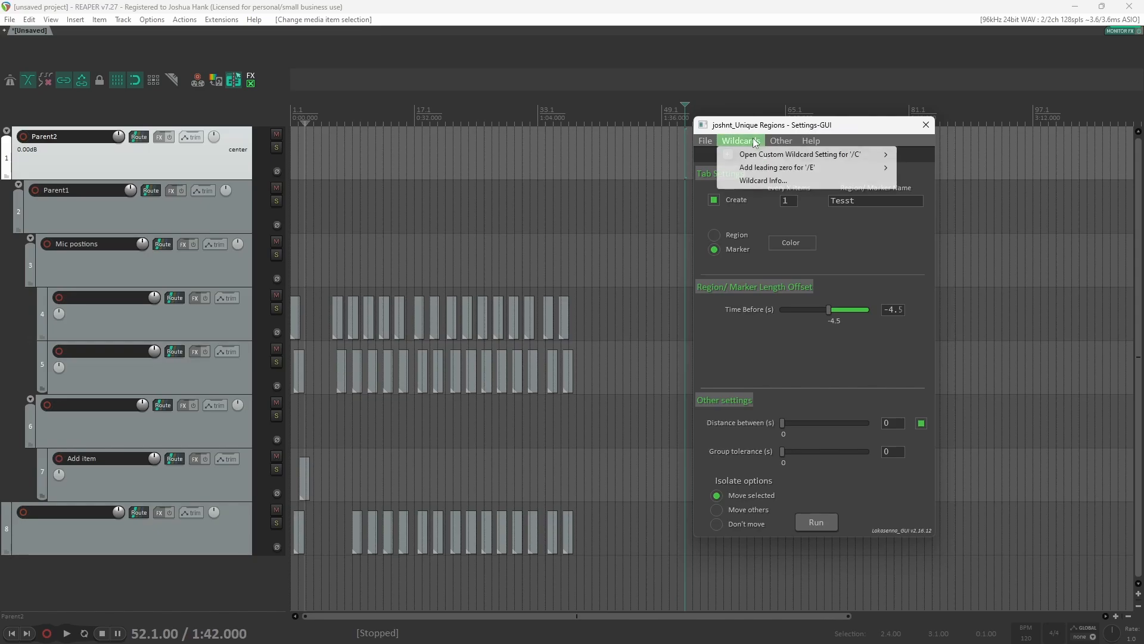
mouse_move(804, 172)
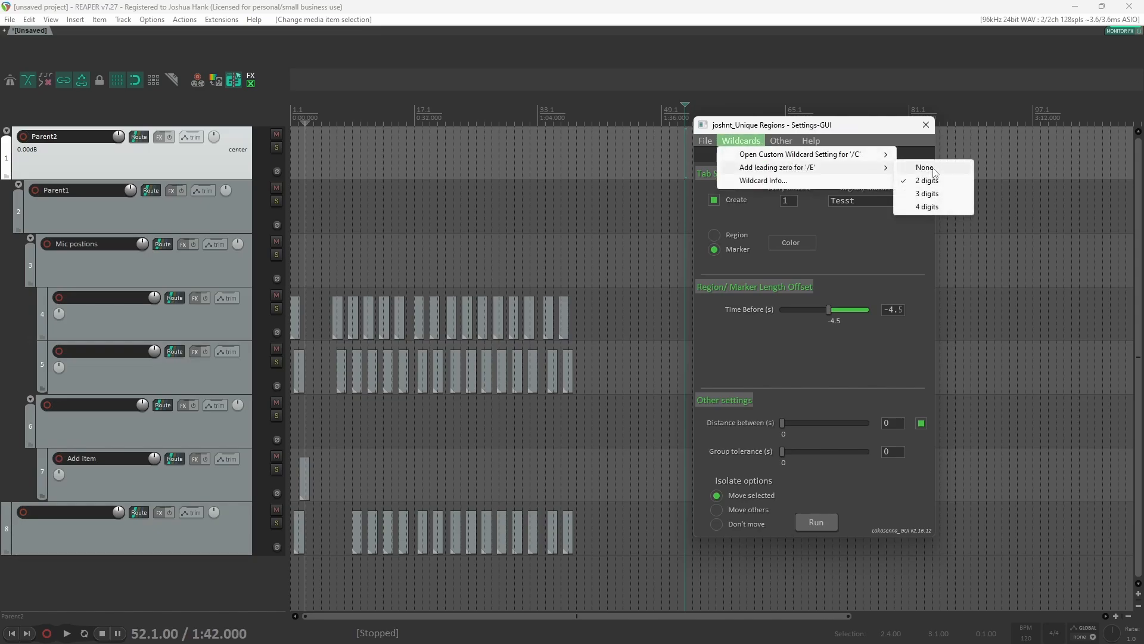
left_click(764, 180)
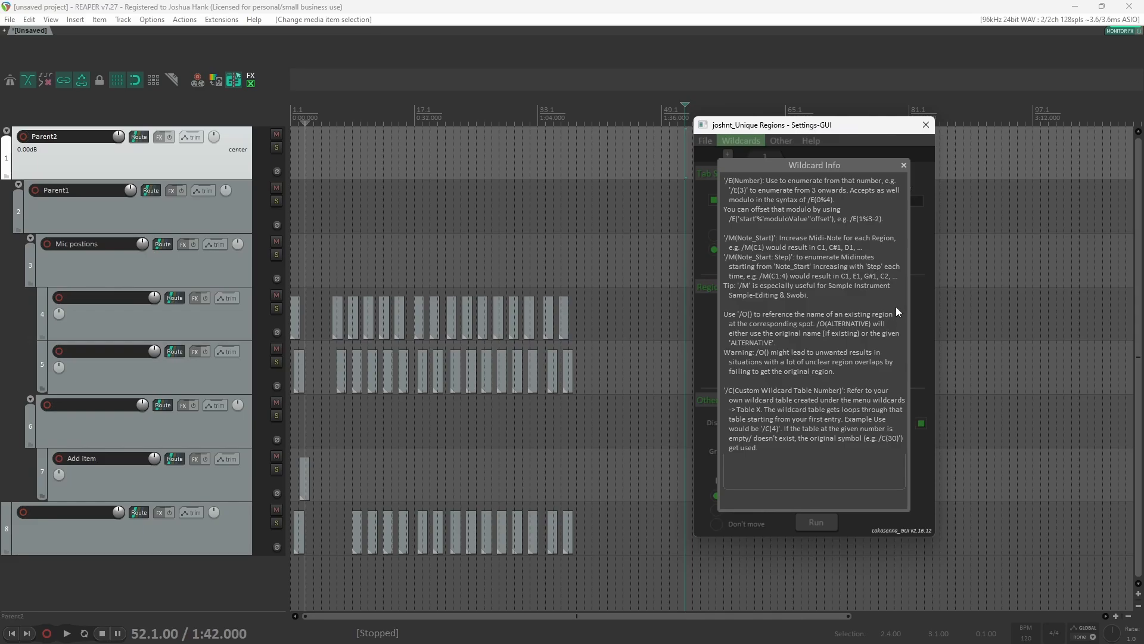
left_click(904, 166)
Step: Select the first items on tracks 4 and 5 in the arrange view
left_click(777, 146)
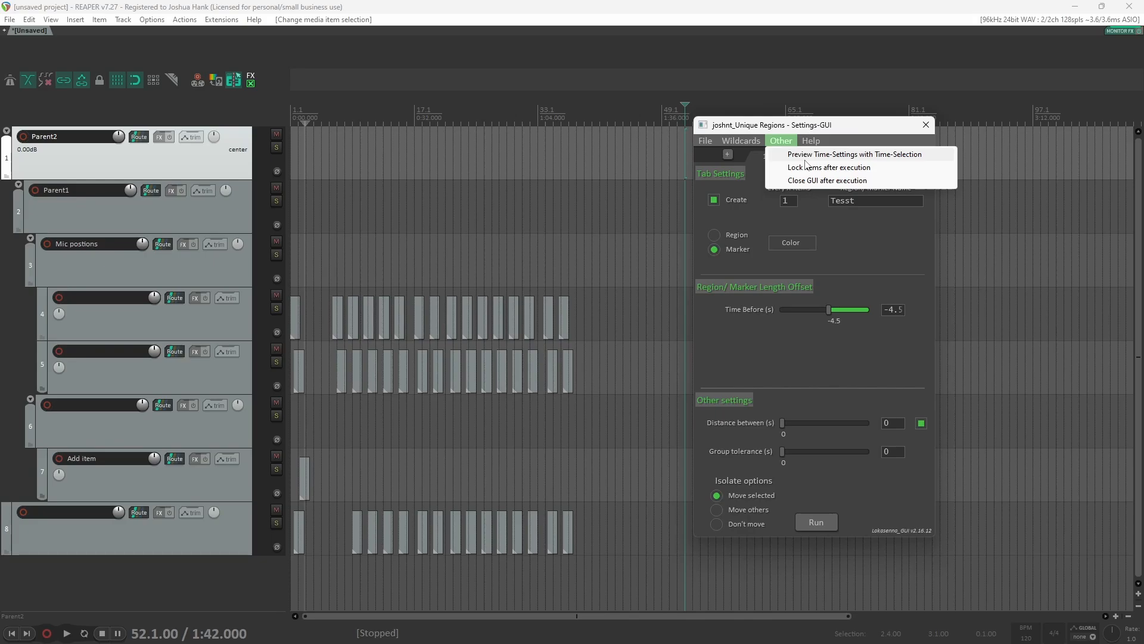
left_click(413, 275)
scroll(323, 310, "up", 5)
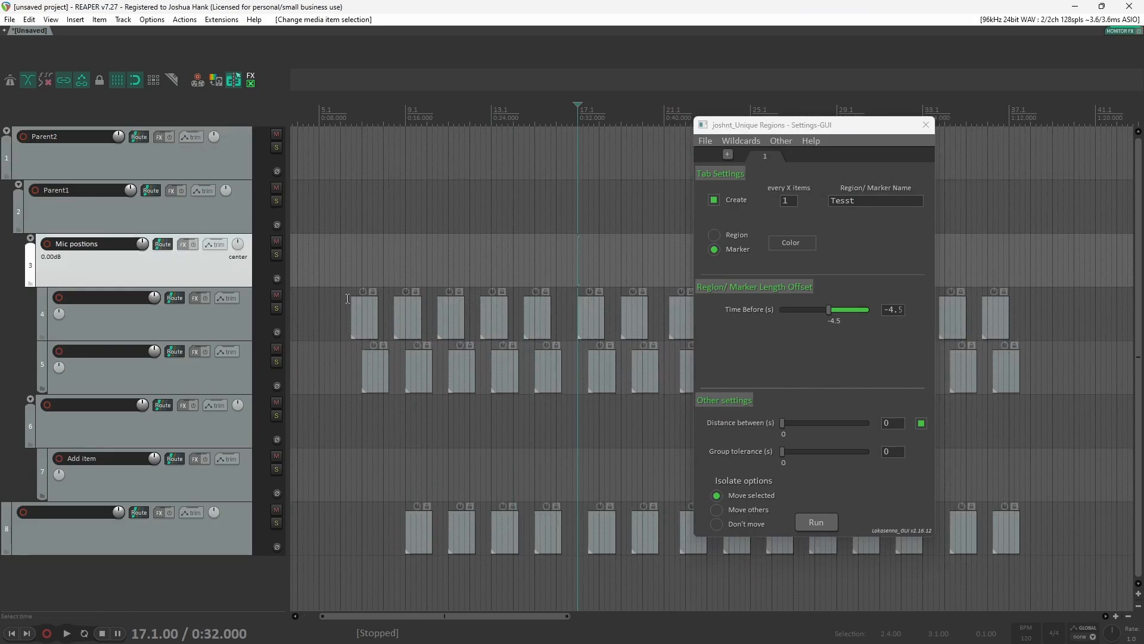
left_click_drag(347, 298, 388, 371)
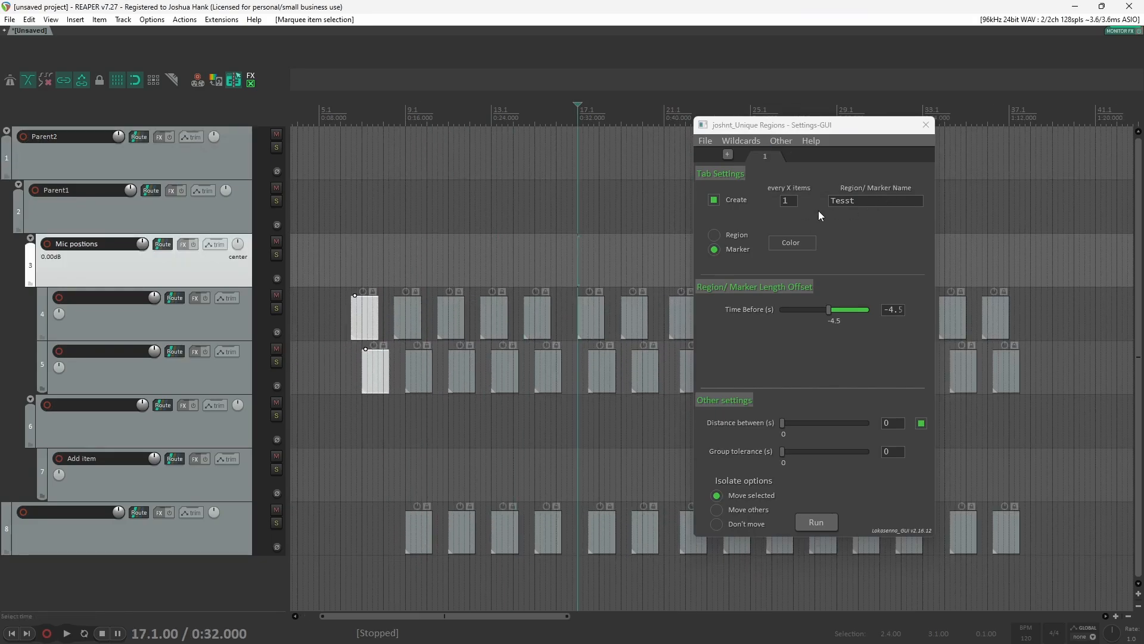
Step: Switch the type back to Region, set Time Before to 0 and Time After to 5.2 seconds
left_click(714, 237)
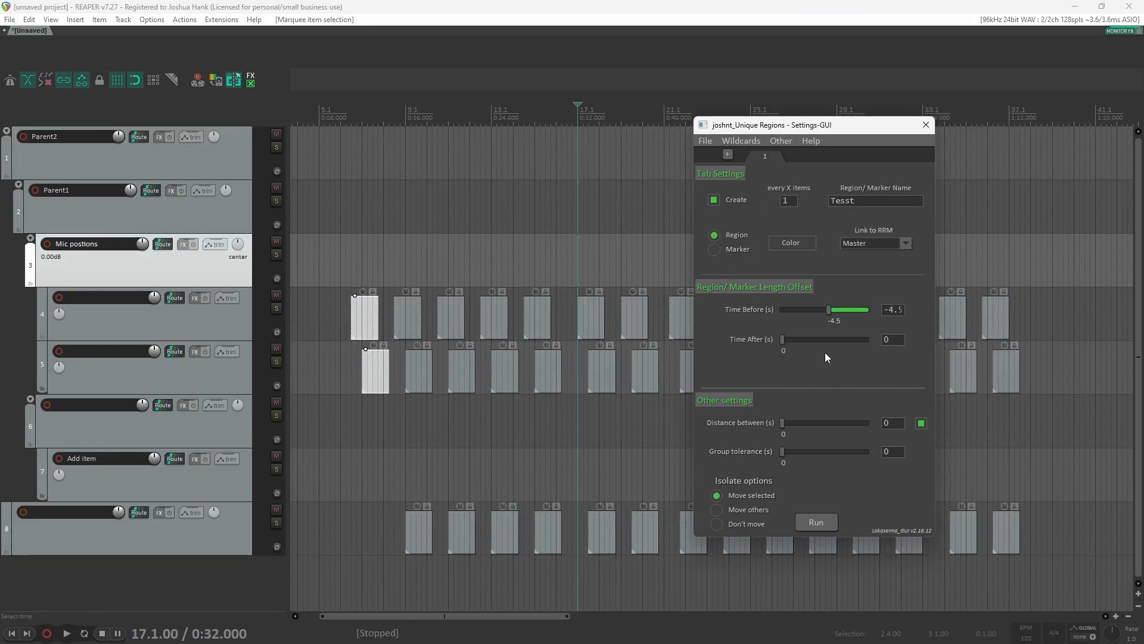
right_click(764, 147)
left_click(824, 156)
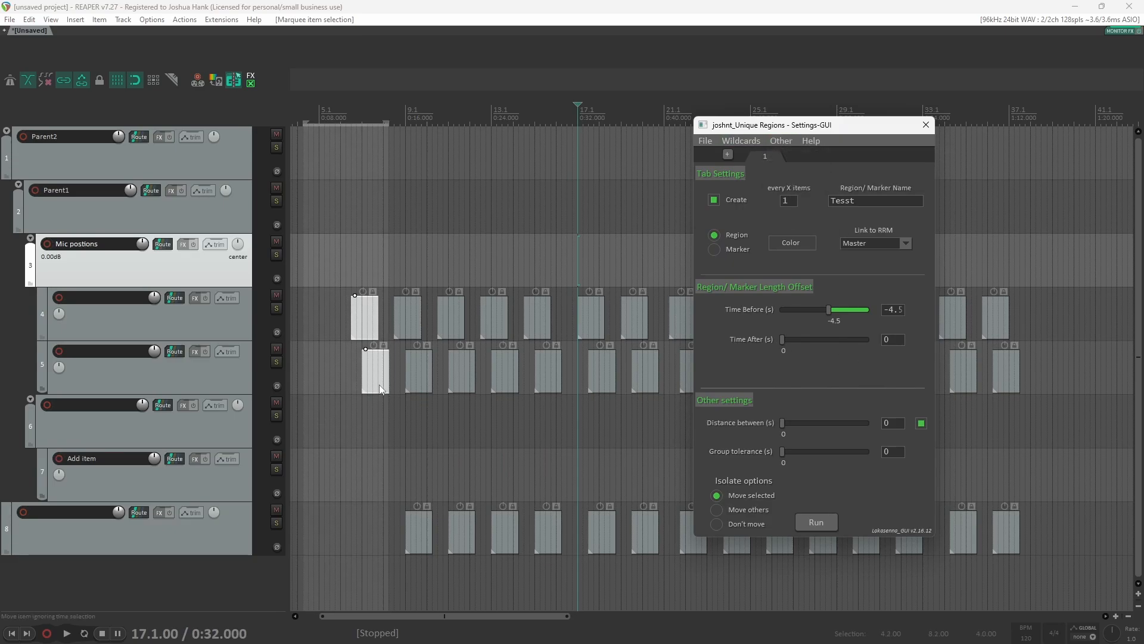
left_click_drag(835, 310, 937, 317)
left_click_drag(783, 339, 856, 345)
Step: Enable Lock items after execution and run the script on the selected items
scroll(304, 345, "up", 3)
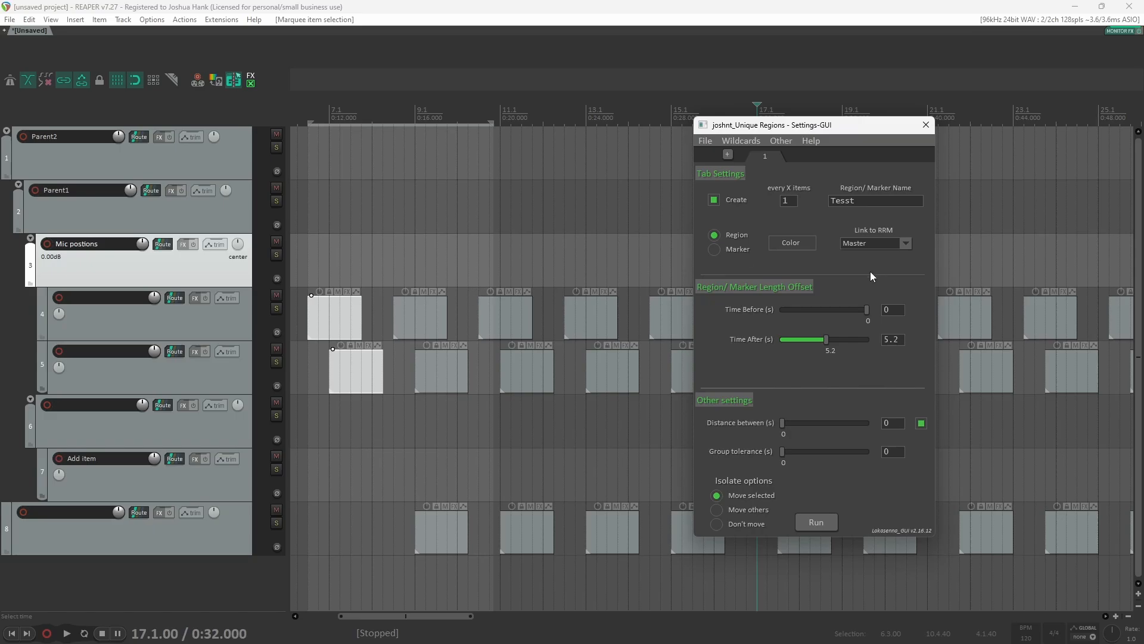
left_click(781, 141)
left_click(793, 155)
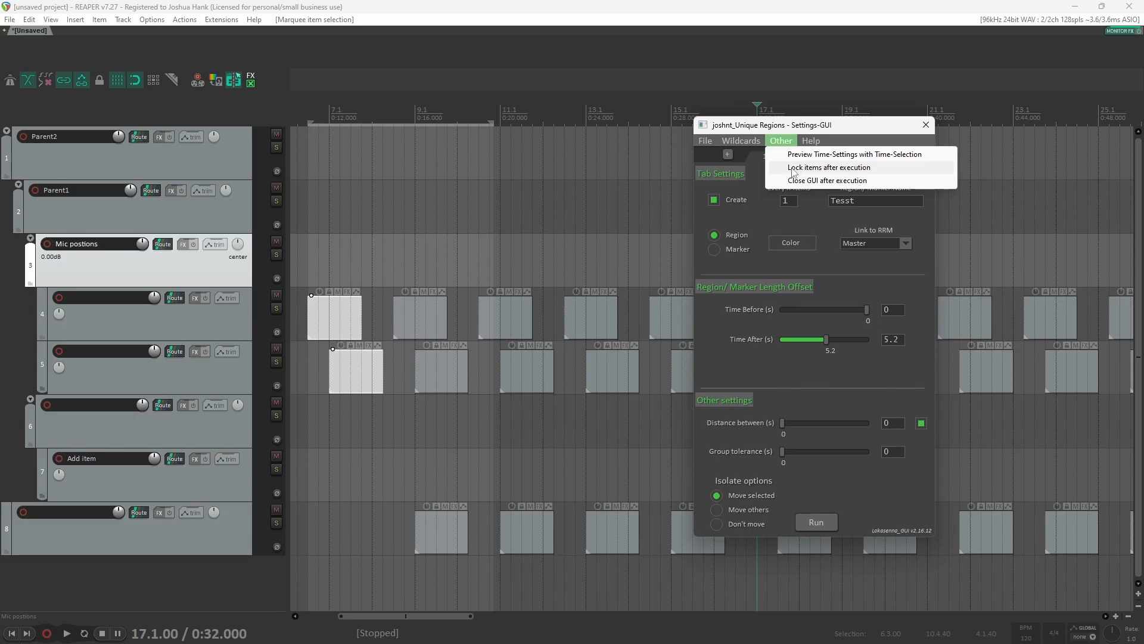
left_click(793, 172)
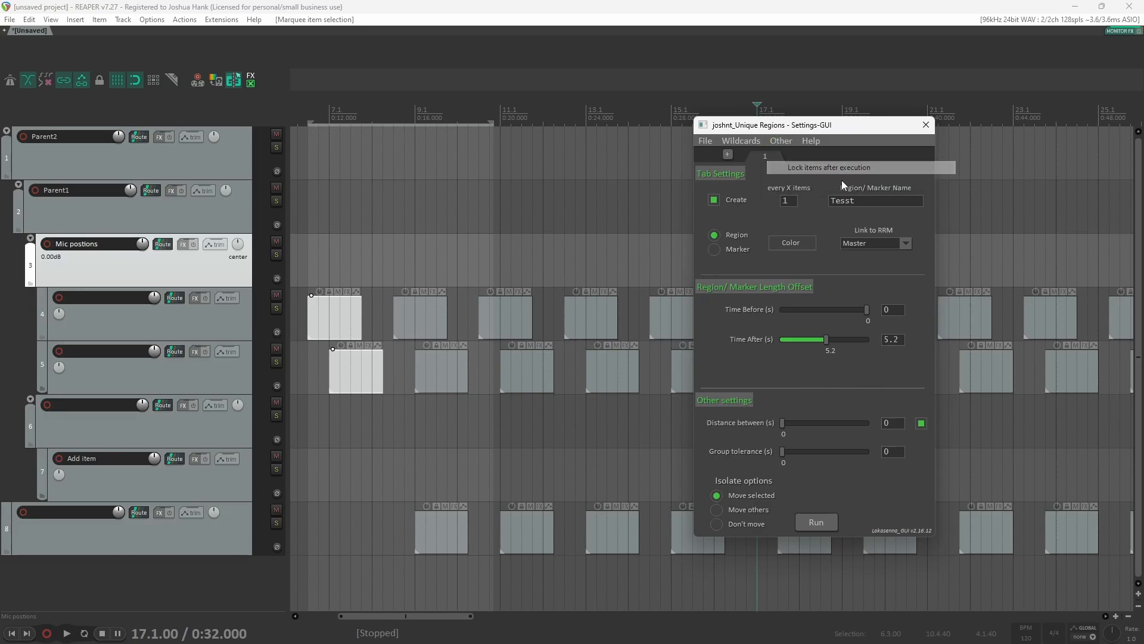
left_click(816, 522)
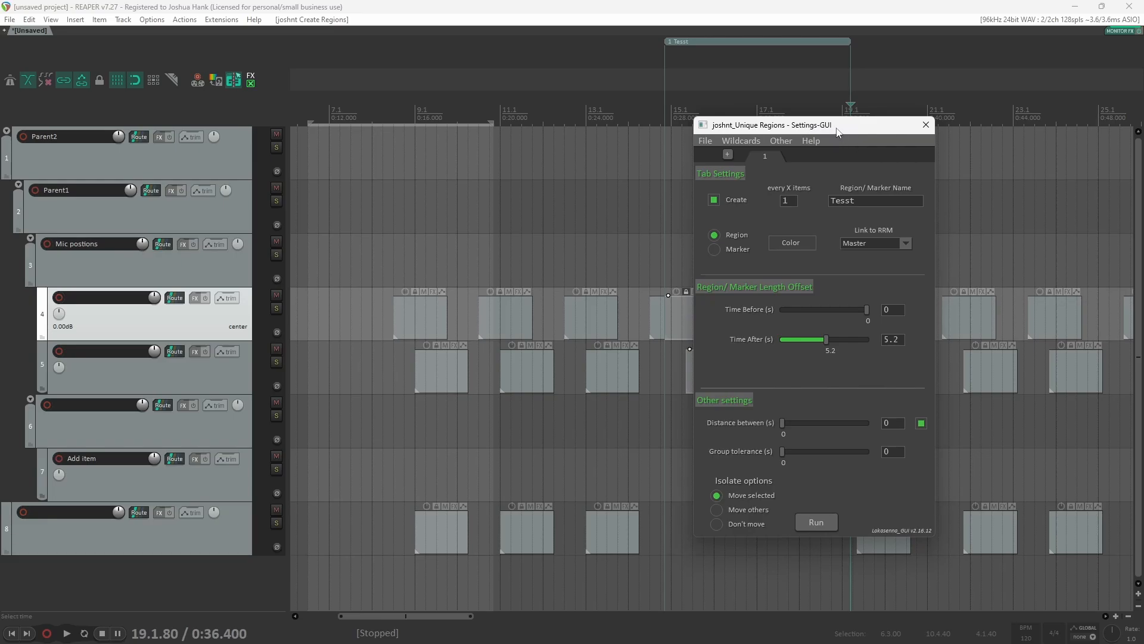
Step: Disable Lock items after execution and enable Close GUI after execution in the script's Other options
left_click_drag(857, 135, 996, 176)
scroll(651, 316, "up", 5)
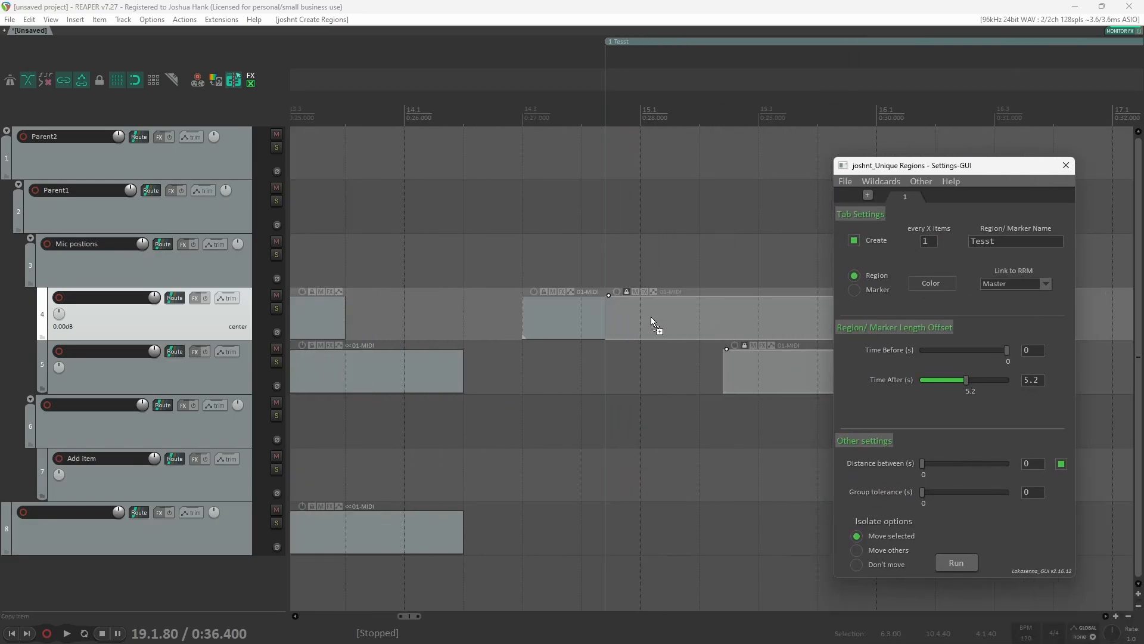
scroll(744, 366, "down", 2)
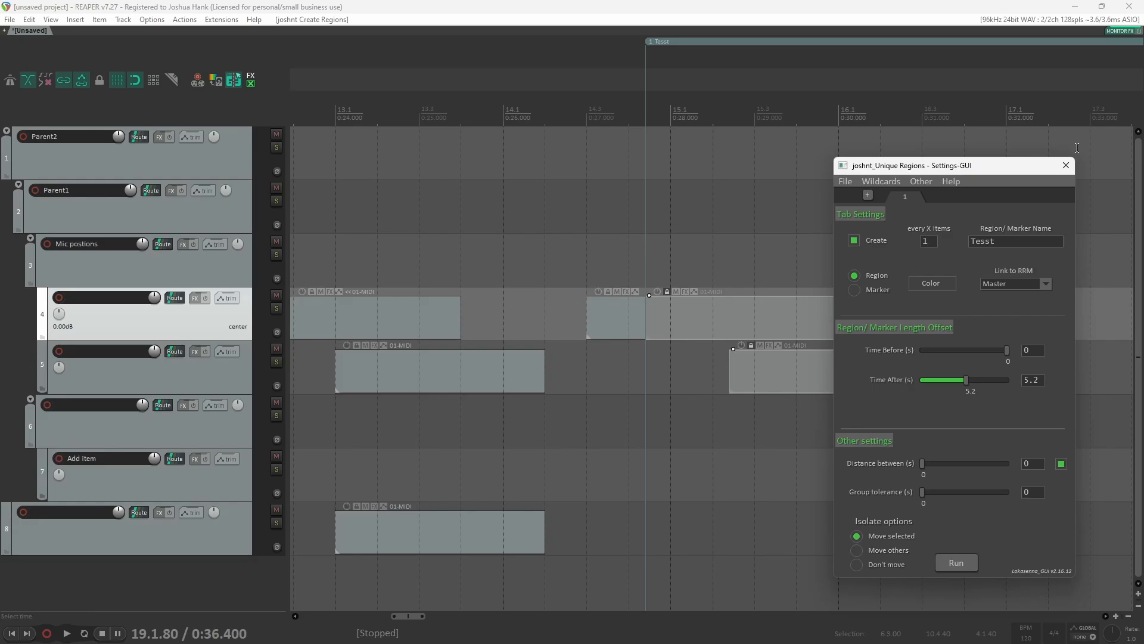
left_click(917, 182)
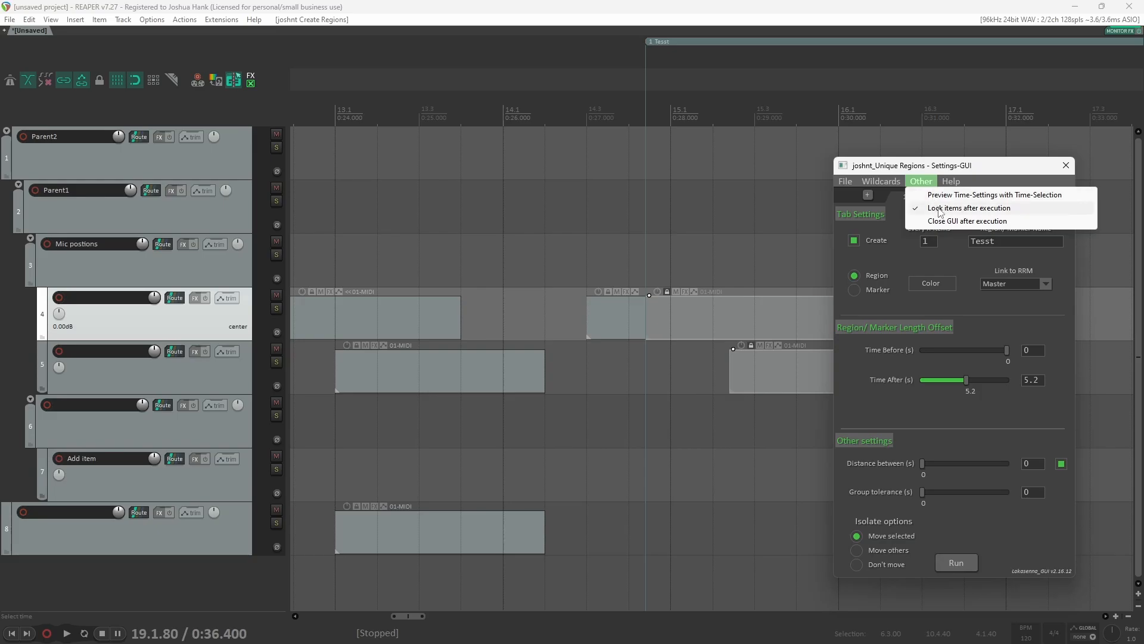
left_click(938, 208)
left_click(921, 181)
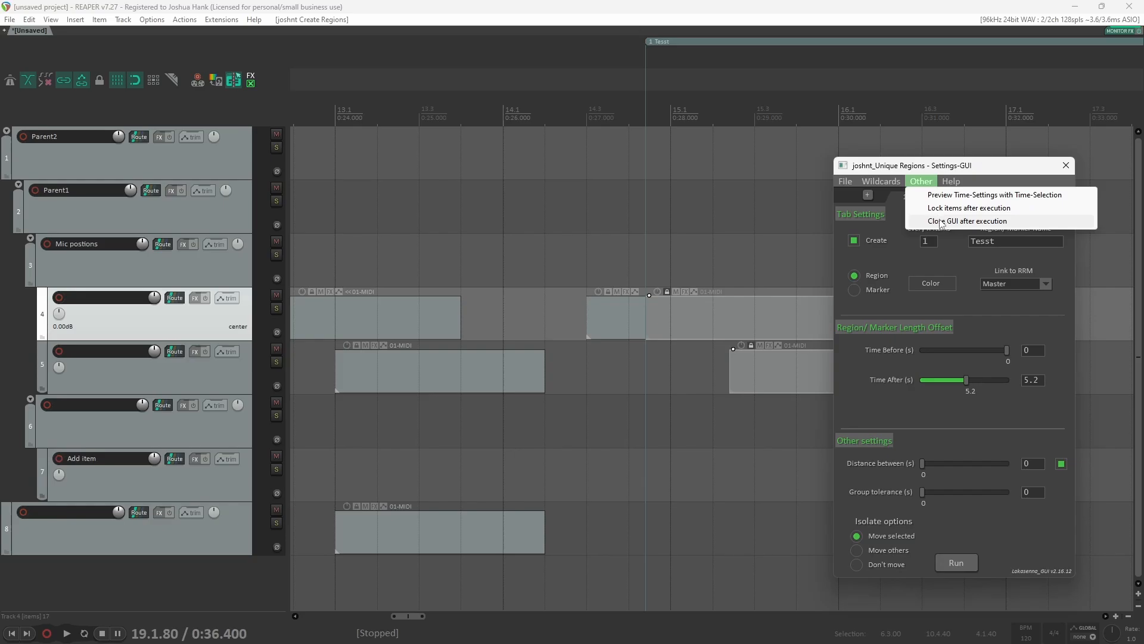
left_click(943, 221)
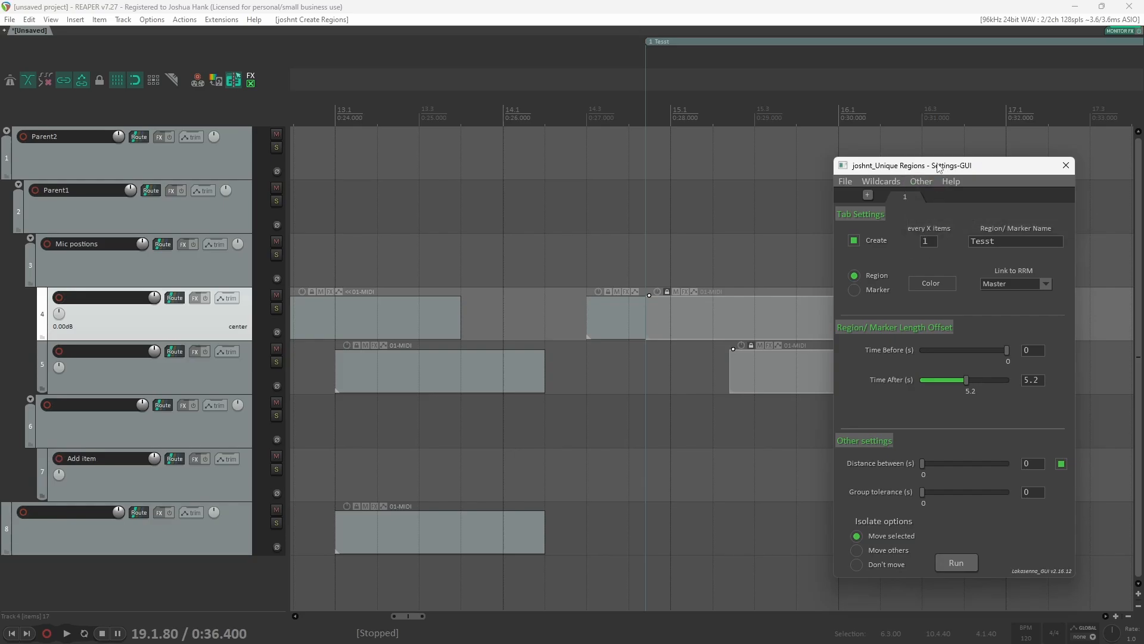
Step: Undo the region creation and item moves made by the script run
left_click(811, 170)
key("ctrl+z")
key("ctrl+z")
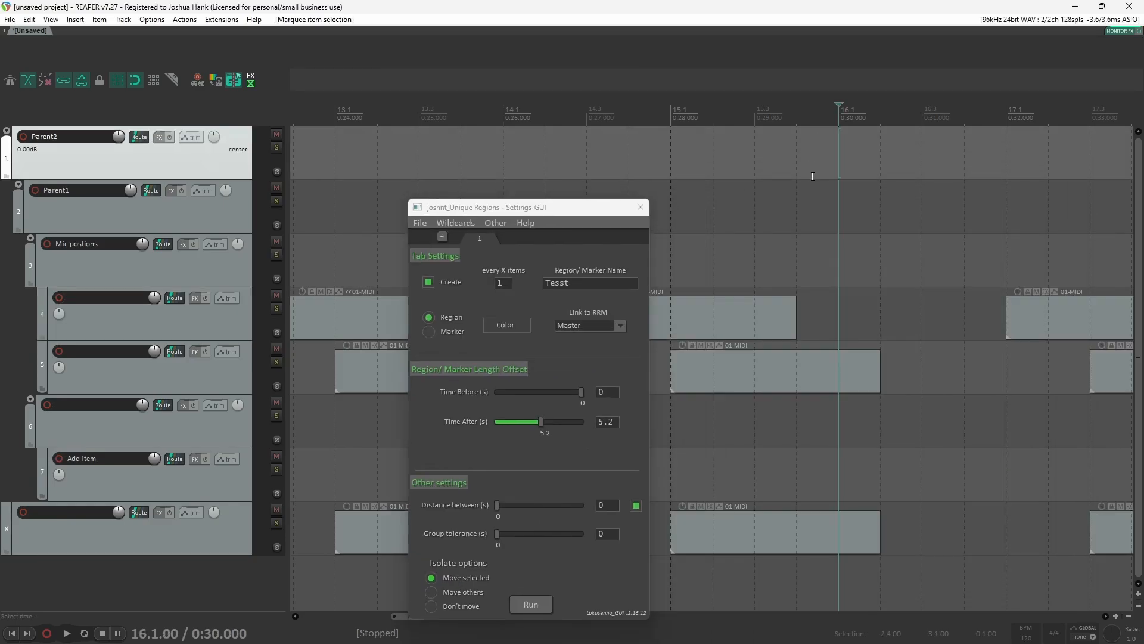
Step: Turn off the Distance between option and run the script again on the selected items
left_click_drag(567, 215, 949, 190)
scroll(458, 417, "down", 6)
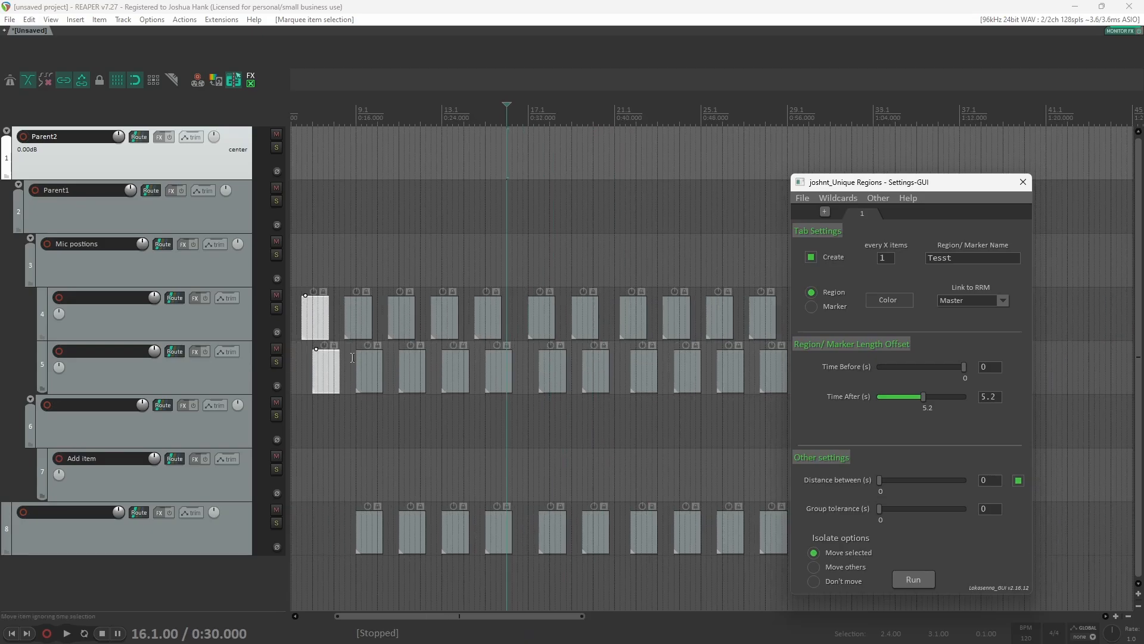
left_click(1017, 481)
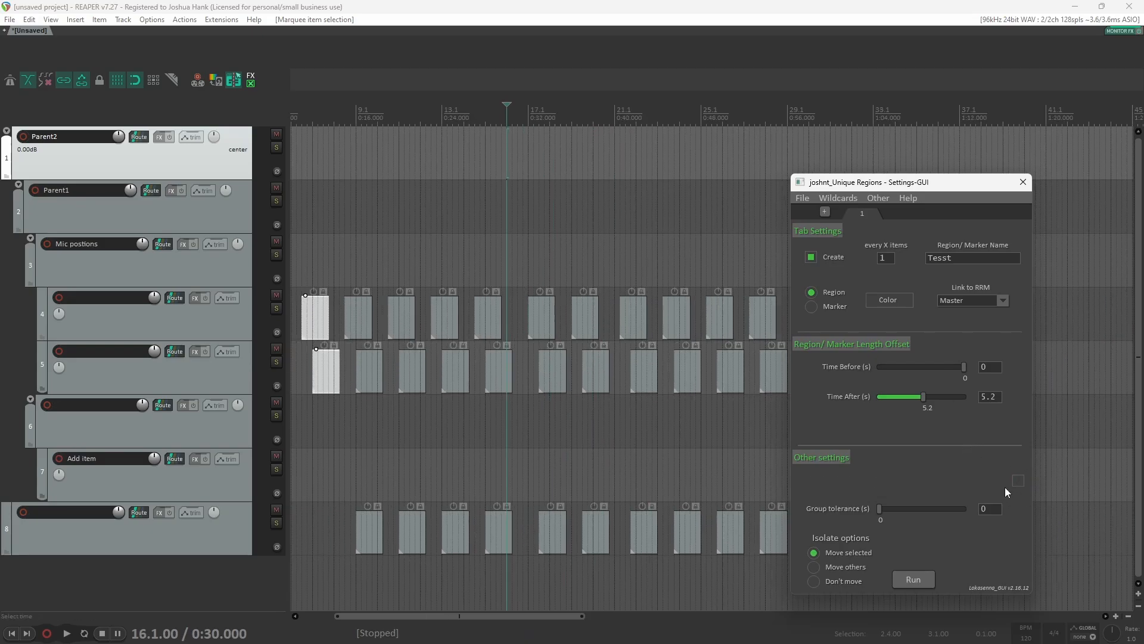
left_click(912, 577)
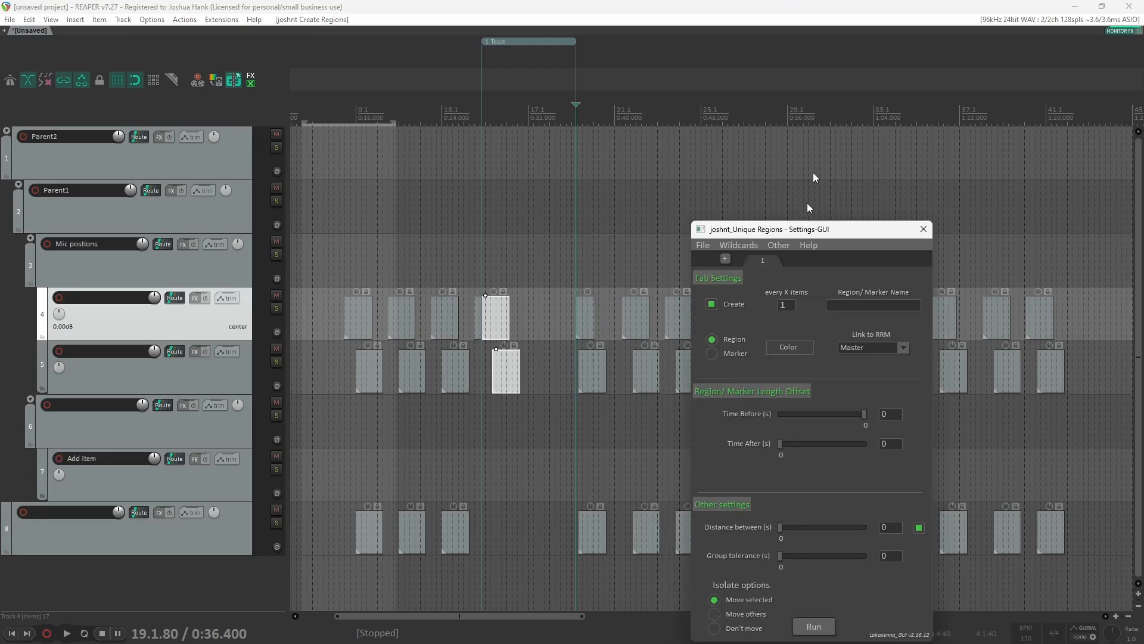
Step: Look through the script's File, Other and Help menu options
left_click(828, 85)
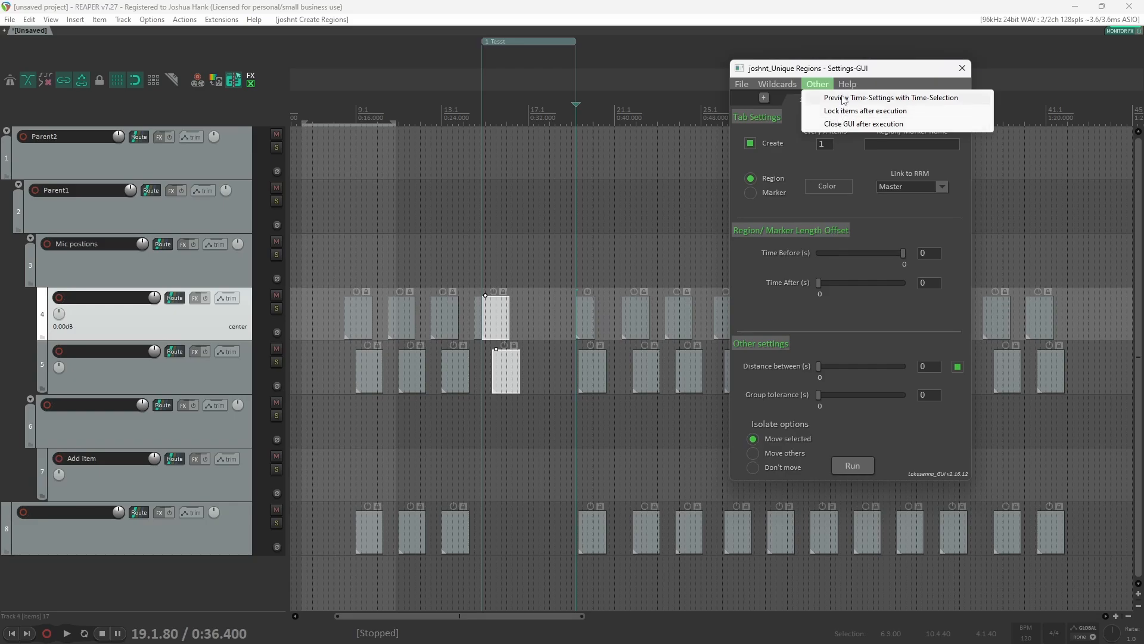
left_click(745, 84)
left_click(745, 84)
left_click(817, 84)
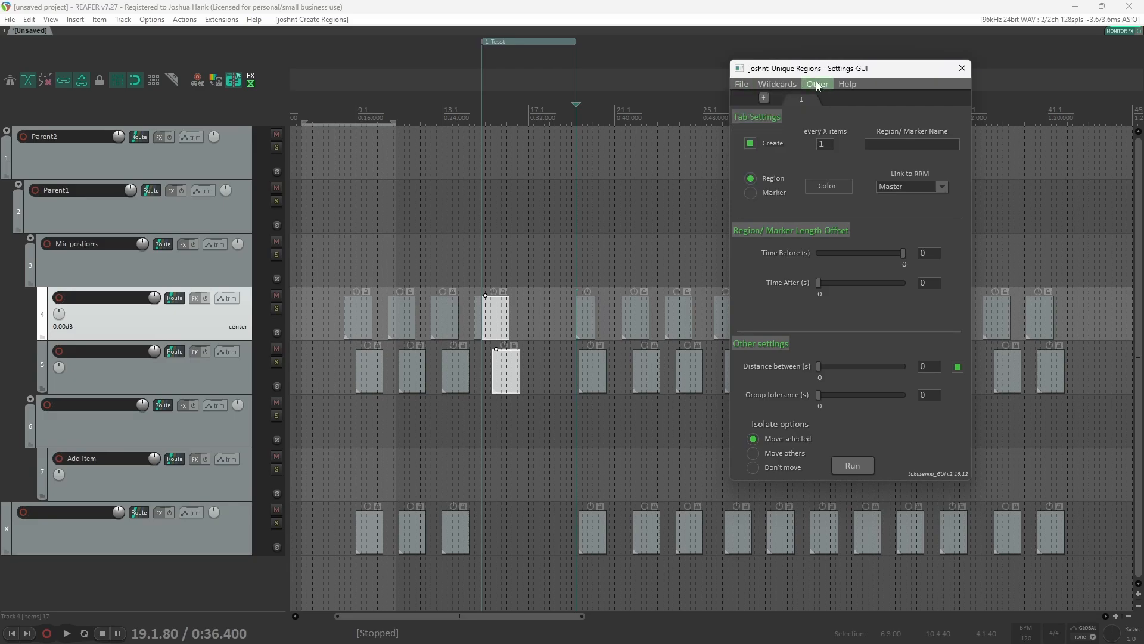
left_click(842, 87)
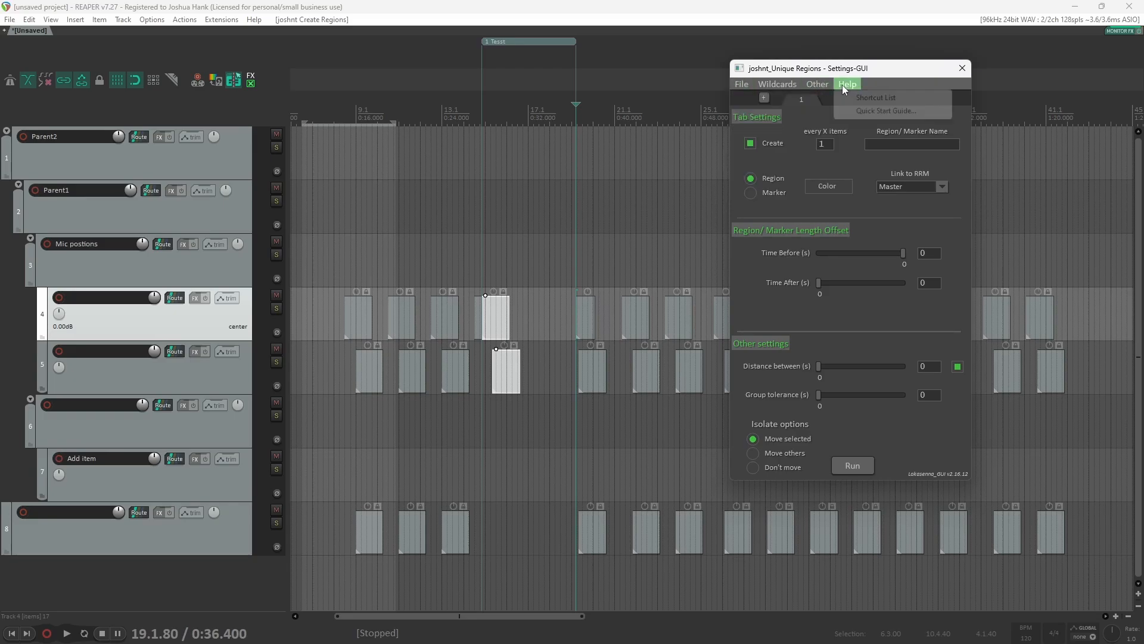
Step: Open the script's shortcut list and close it again
left_click(875, 100)
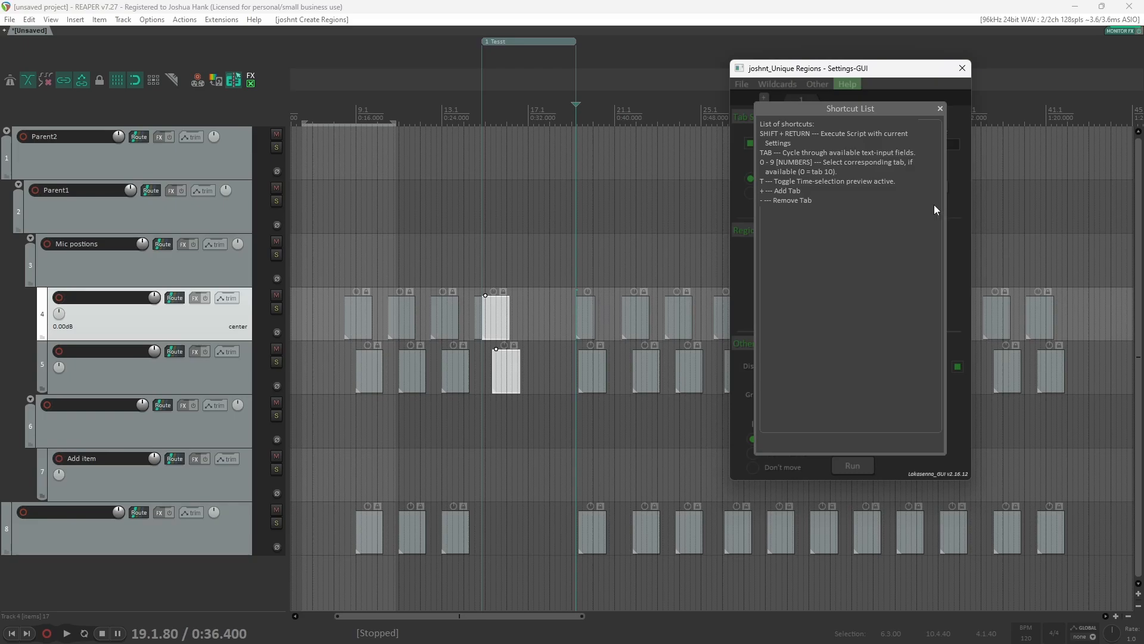
left_click(935, 112)
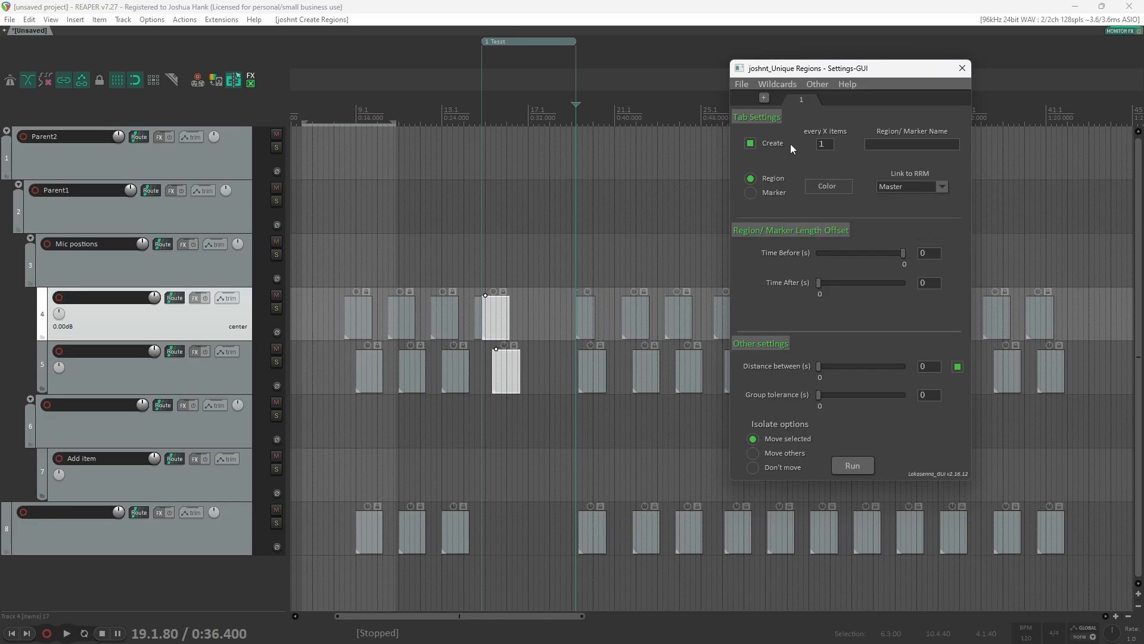
Step: Add a second settings tab and set its region name to /E(1)
left_click(764, 98)
left_click(923, 140)
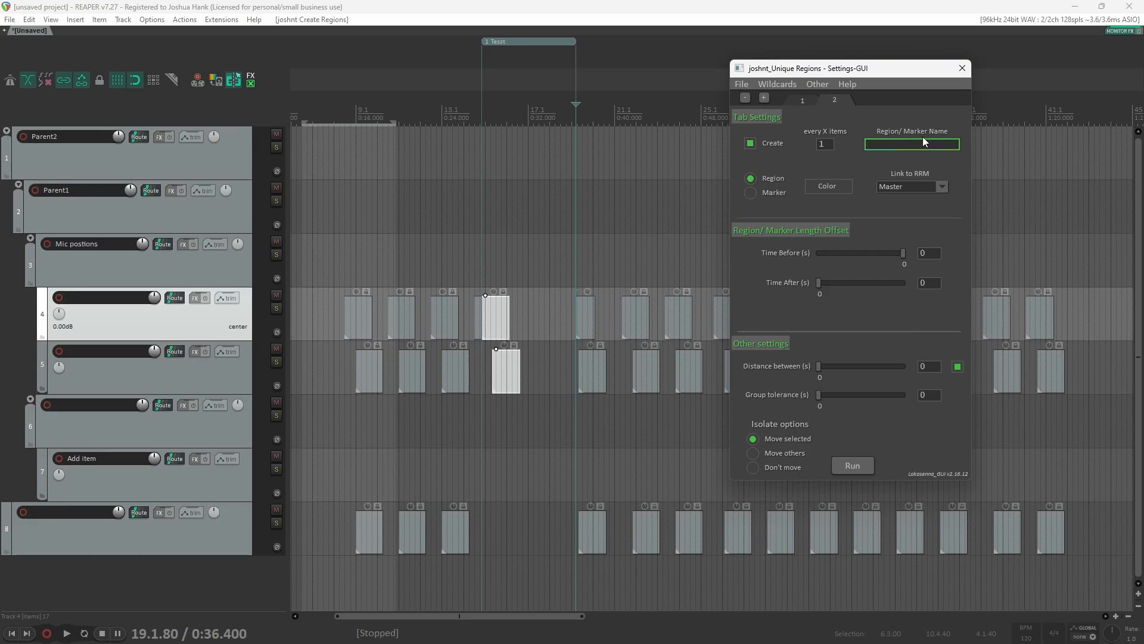
type("/E(1)")
Step: On the first tab, set every X items to 3 and the region name to /M(C1:2)
left_click(804, 97)
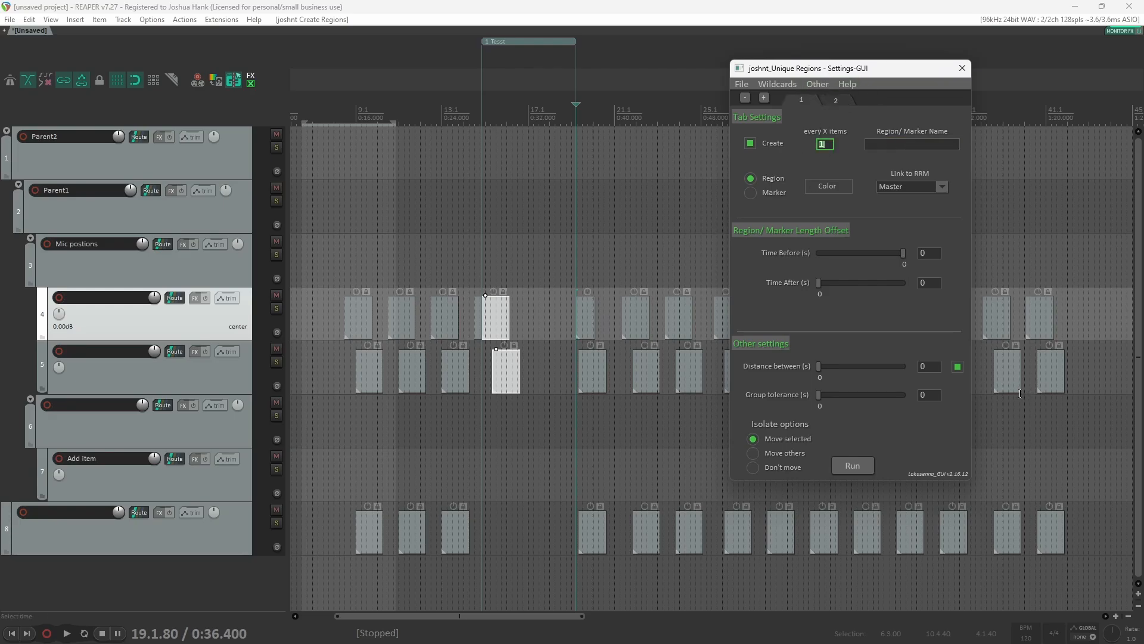
type("3")
left_click(901, 146)
type("/M(C1:2")
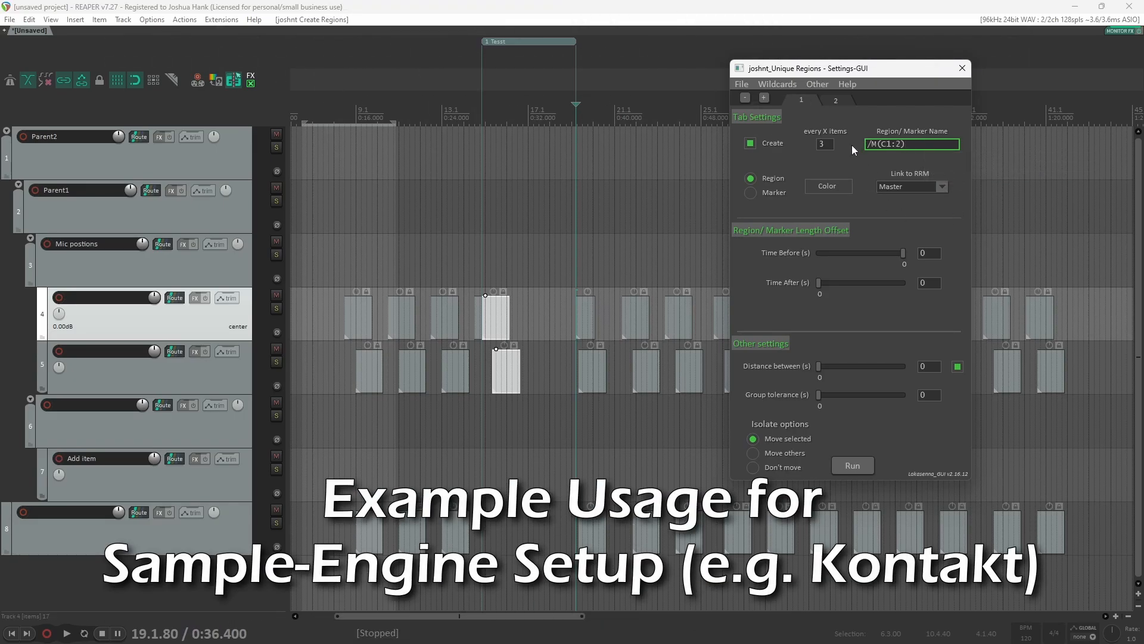
Step: Undo the accidental item move and the previous script run
left_click(434, 339)
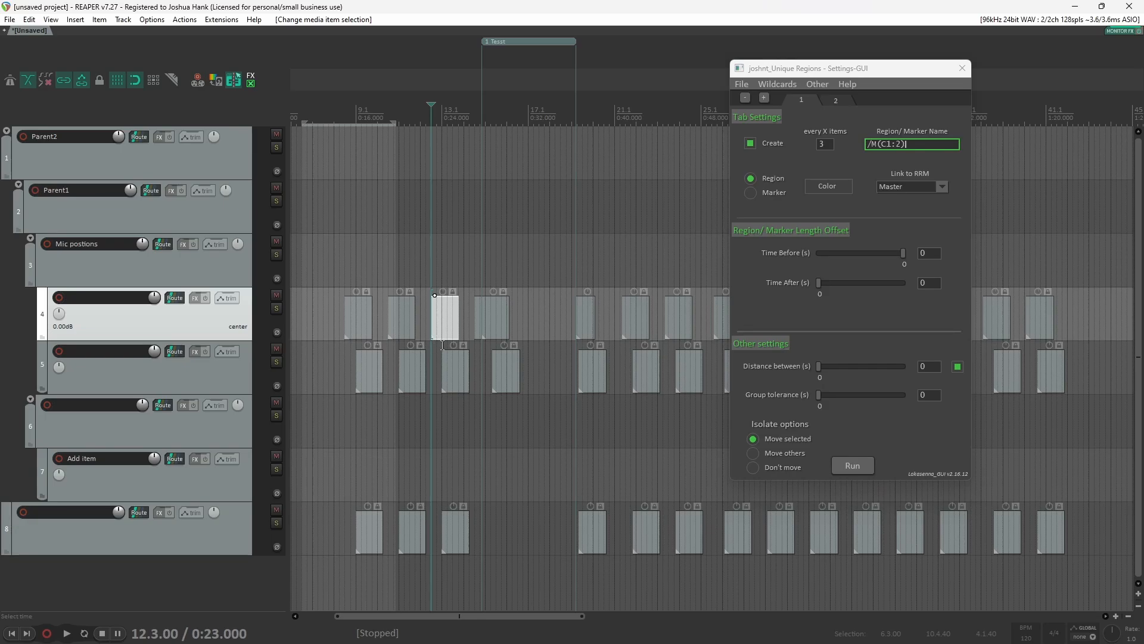
key("ctrl+z")
key("ctrl+z")
Step: Select all items on the two child tracks with marquee selections
scroll(527, 494, "down", 4)
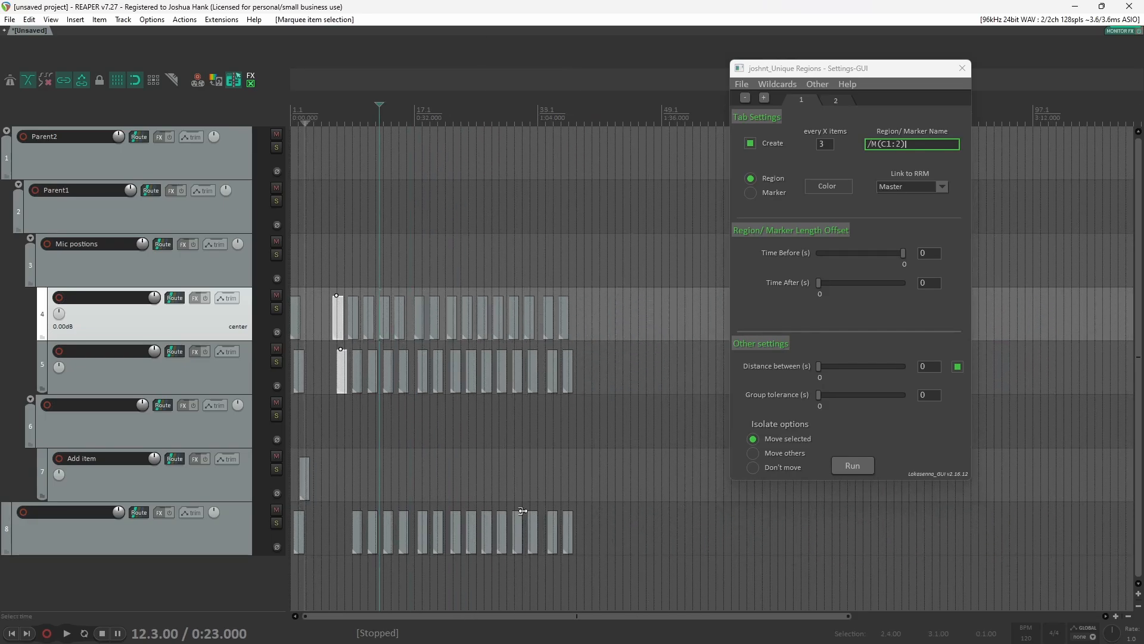
left_click_drag(617, 556, 328, 289)
left_click_drag(607, 409, 324, 293)
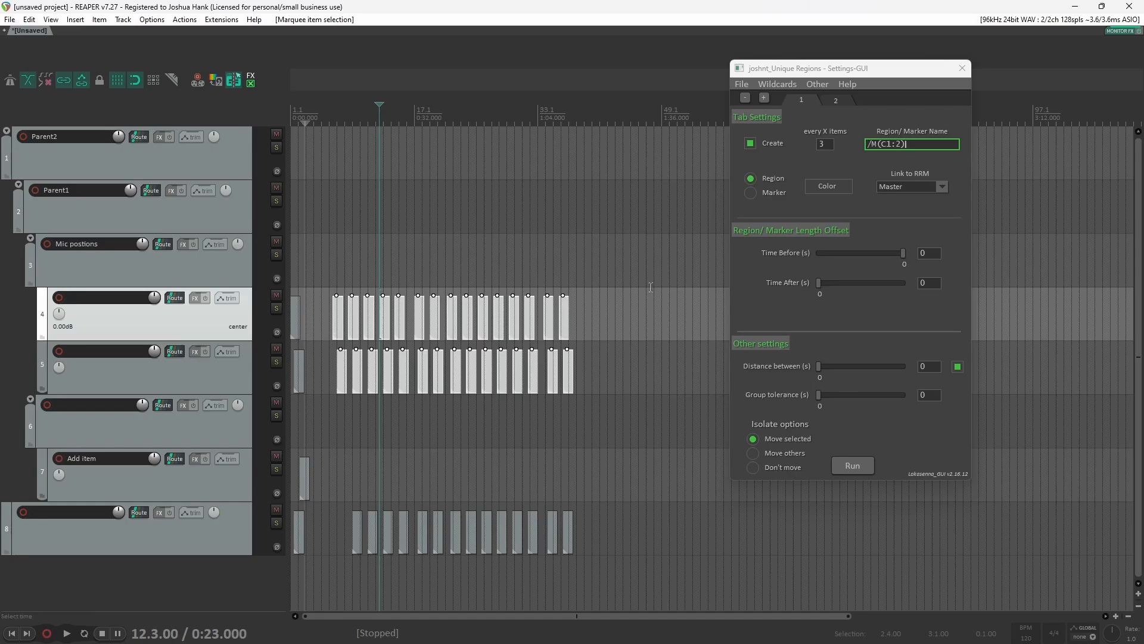
Step: Check the second tab, then disable the Distance between option on the first tab
left_click(839, 103)
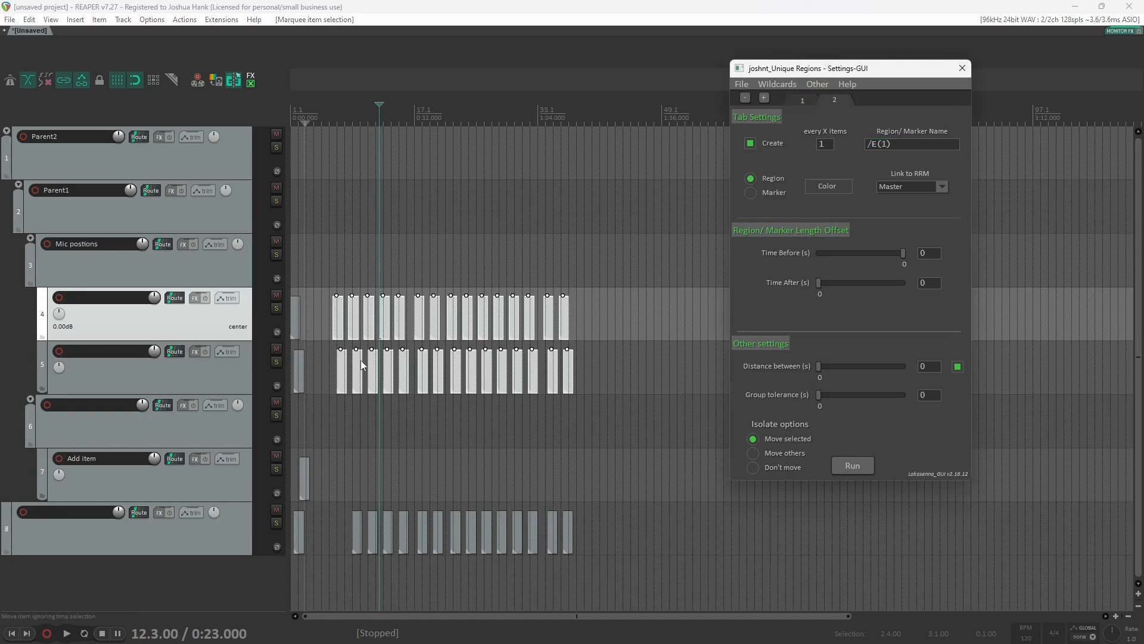
scroll(361, 363, "up", 5)
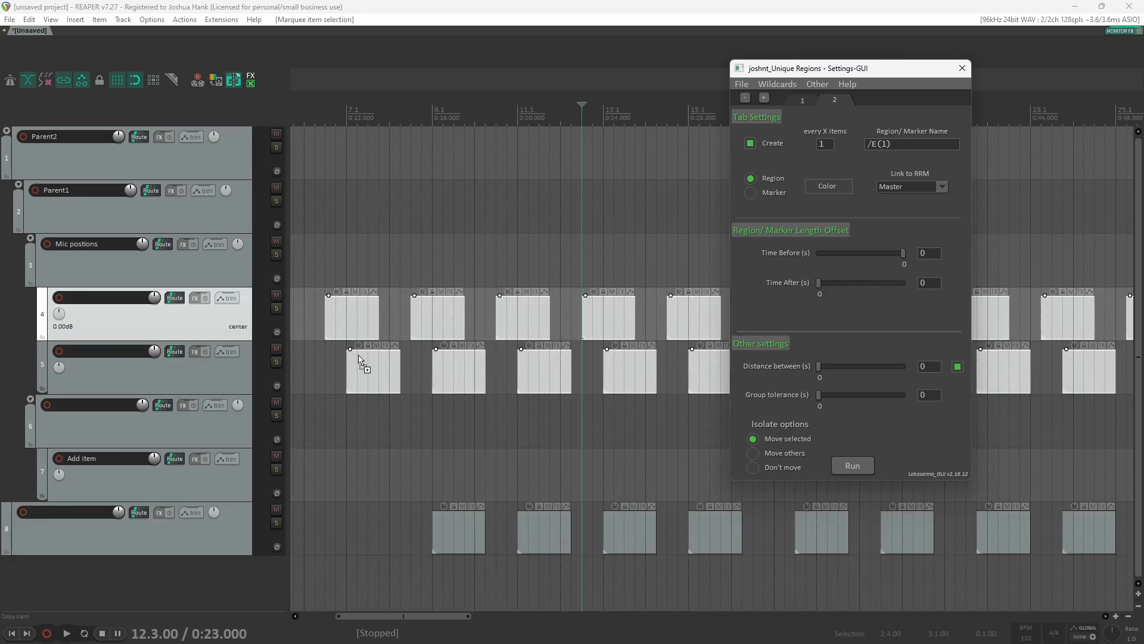
scroll(360, 363, "up", 2)
left_click(805, 99)
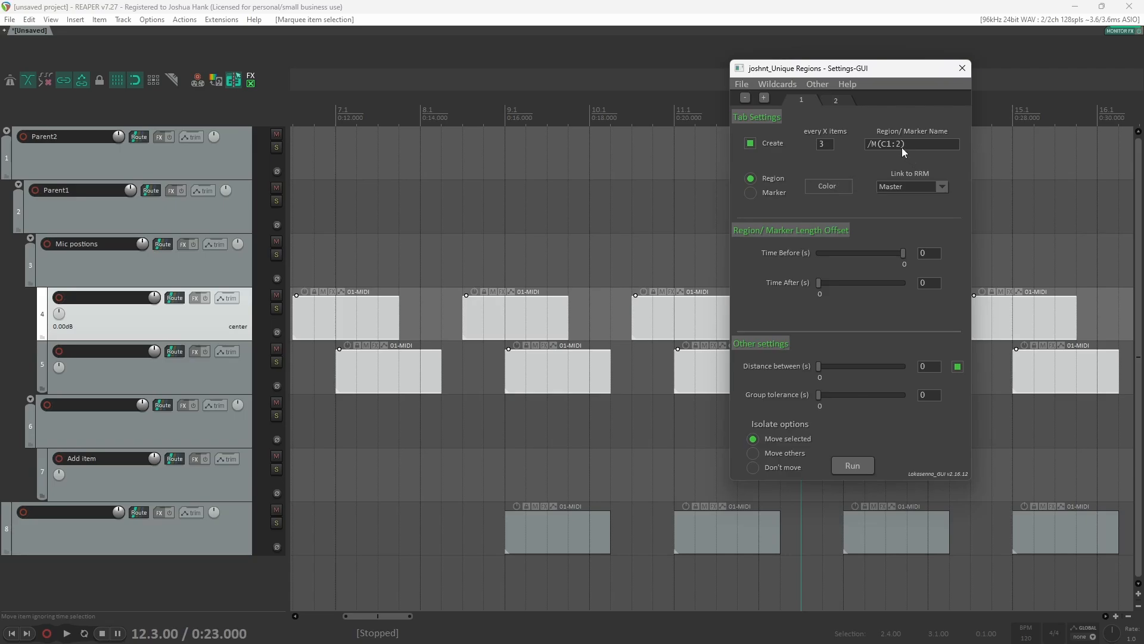
left_click(957, 368)
Step: Run the script on the selected items using both tabs
scroll(458, 395, "down", 2)
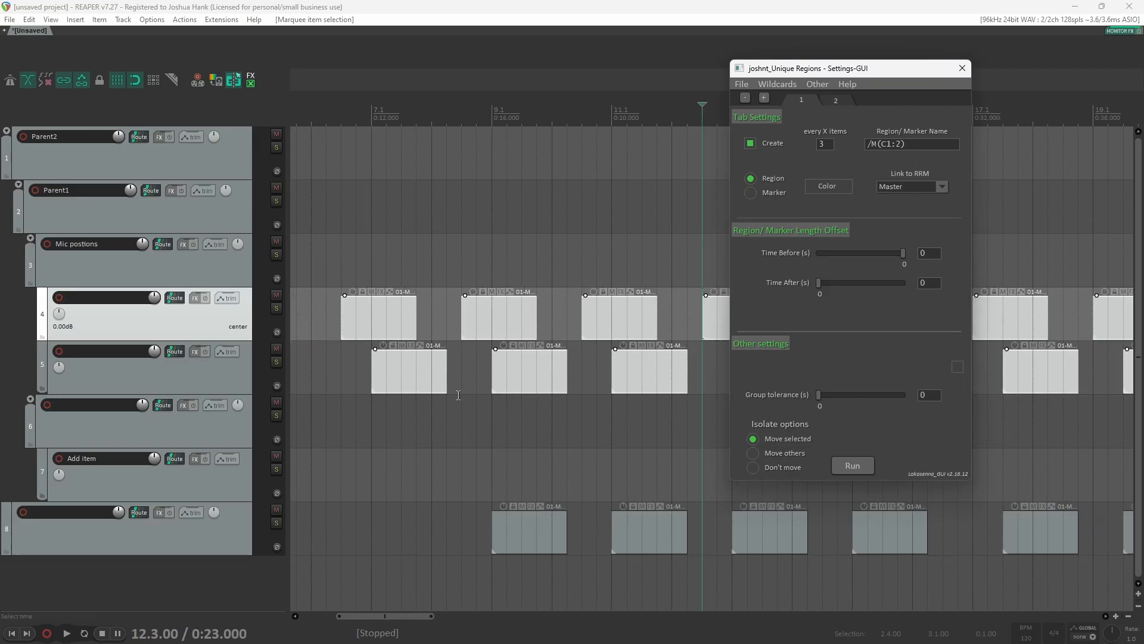
scroll(458, 395, "down", 1)
left_click(851, 465)
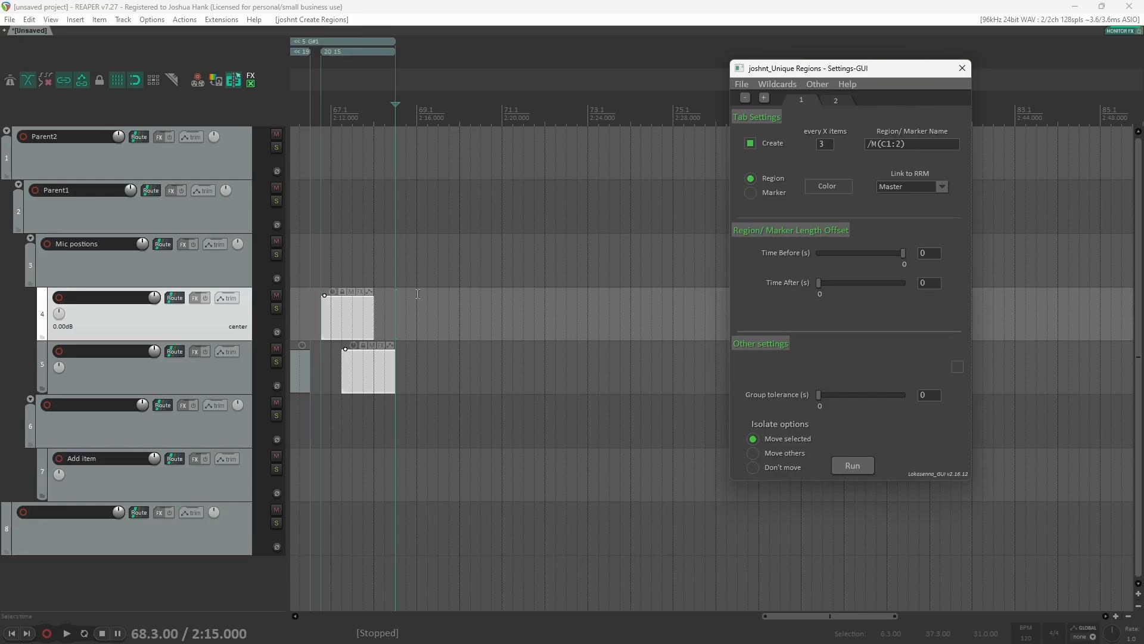
Step: Inspect the created regions along the timeline and move the script window aside
scroll(327, 419, "left", 8)
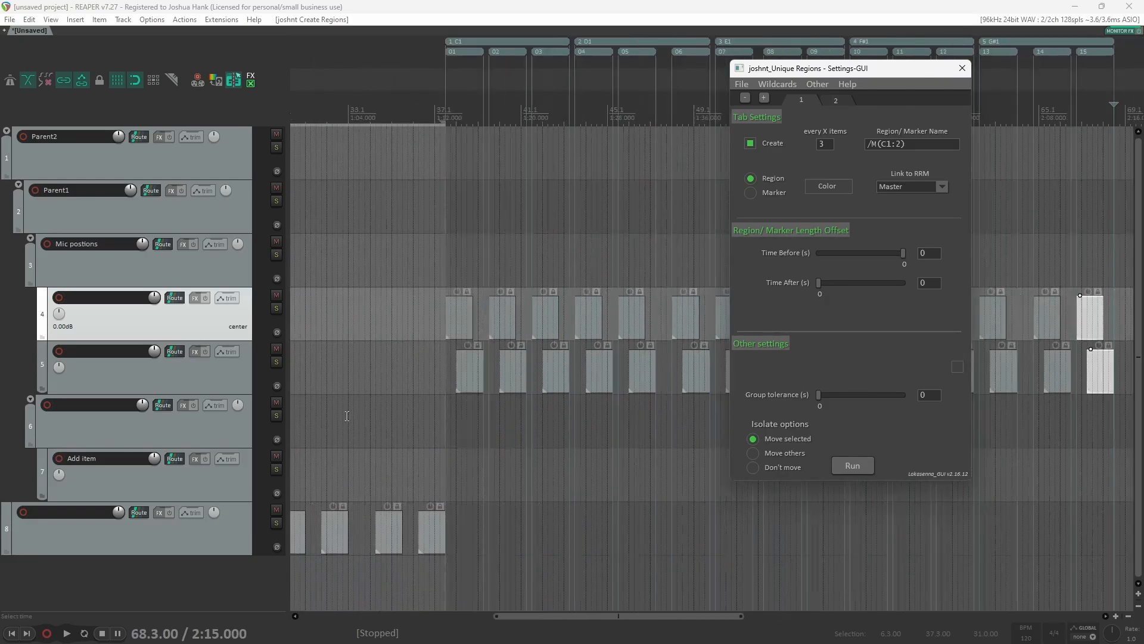
left_click(452, 426)
scroll(454, 425, "up", 3)
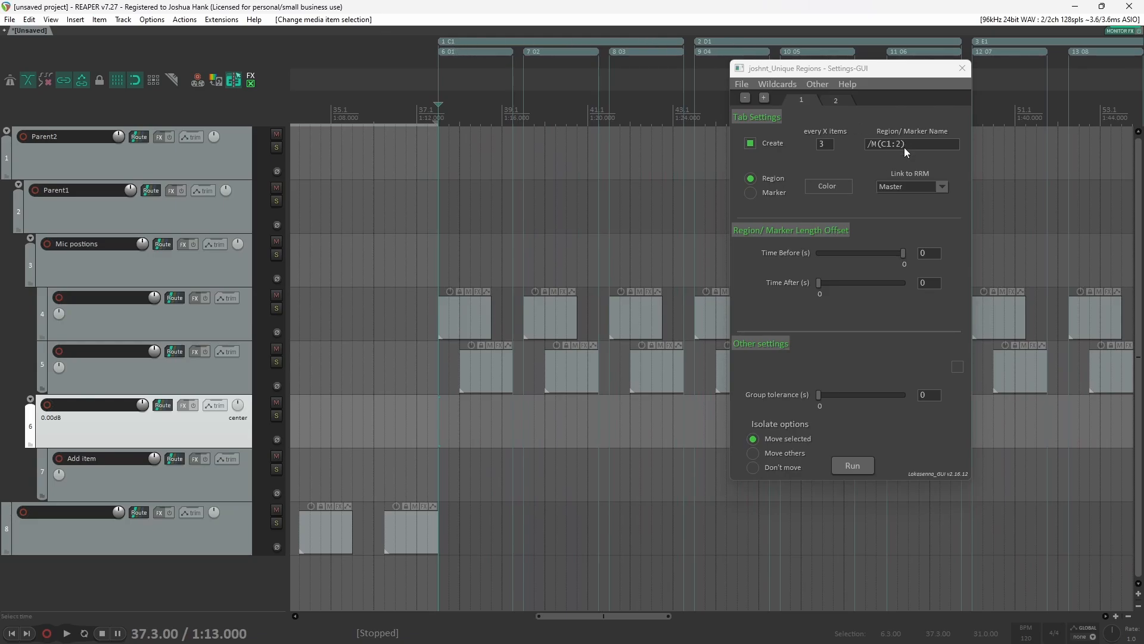
scroll(678, 53, "left", 3)
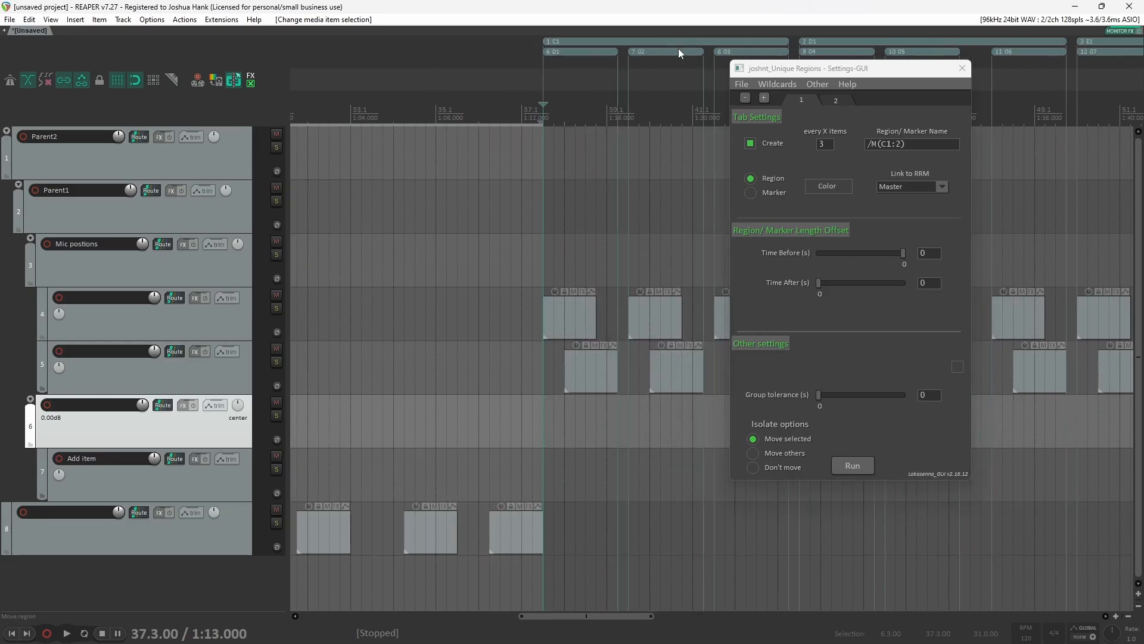
scroll(677, 59, "right", 3)
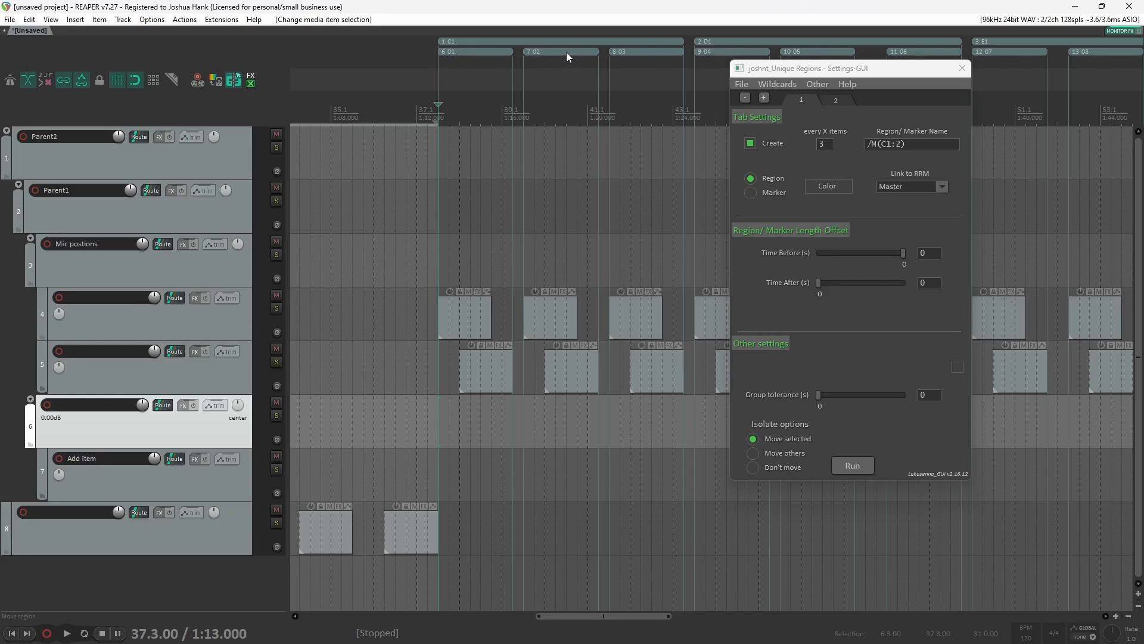
scroll(637, 60, "right", 3)
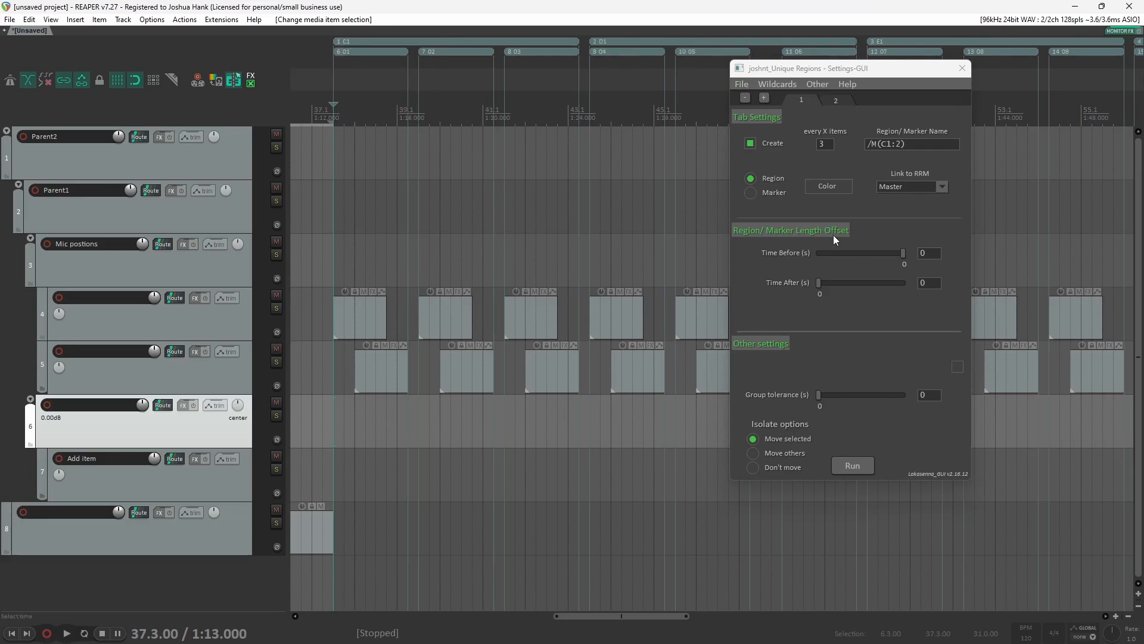
left_click_drag(813, 72, 884, 147)
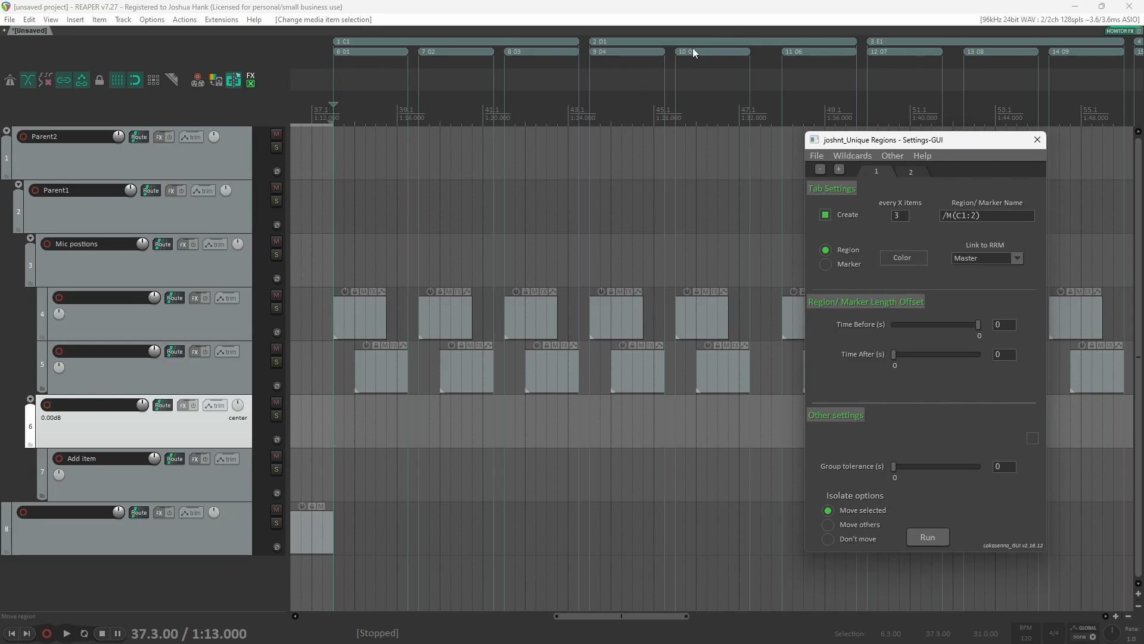
Step: Set the second tab's region name to RR/E(0%3+1)
left_click(920, 170)
left_click(944, 218)
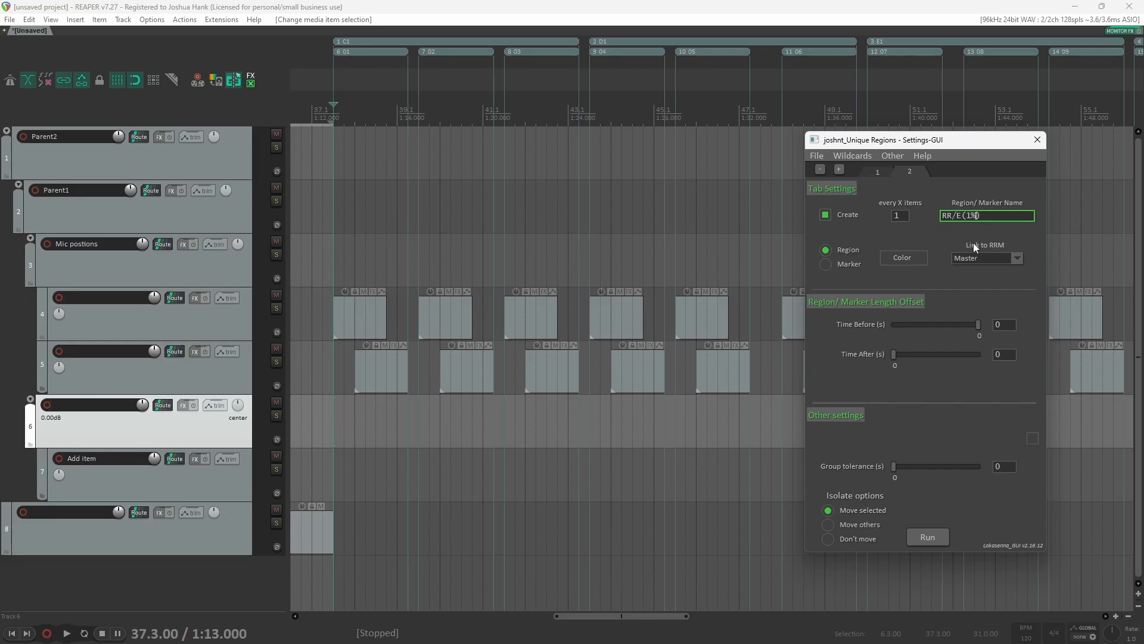
type(")")
Step: Undo the previous script run and run the script again with the updated names
key("ctrl+z")
key("ctrl+z")
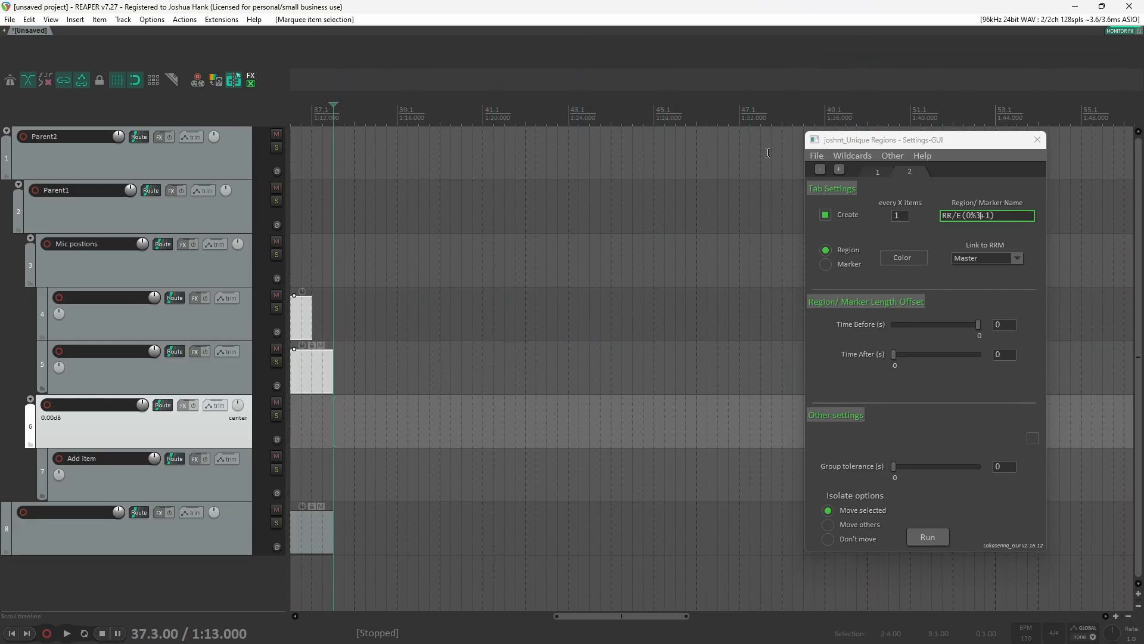
scroll(513, 385, "down", 5)
left_click(922, 537)
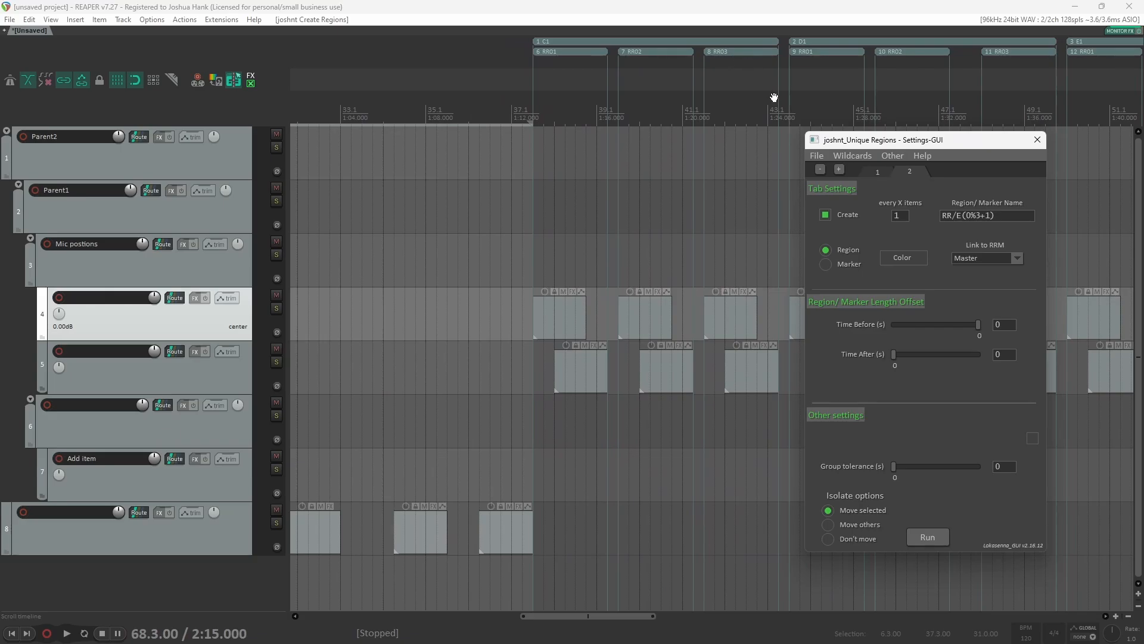
Step: Add a third settings tab
scroll(769, 112, "left", 2)
scroll(768, 111, "right", 3)
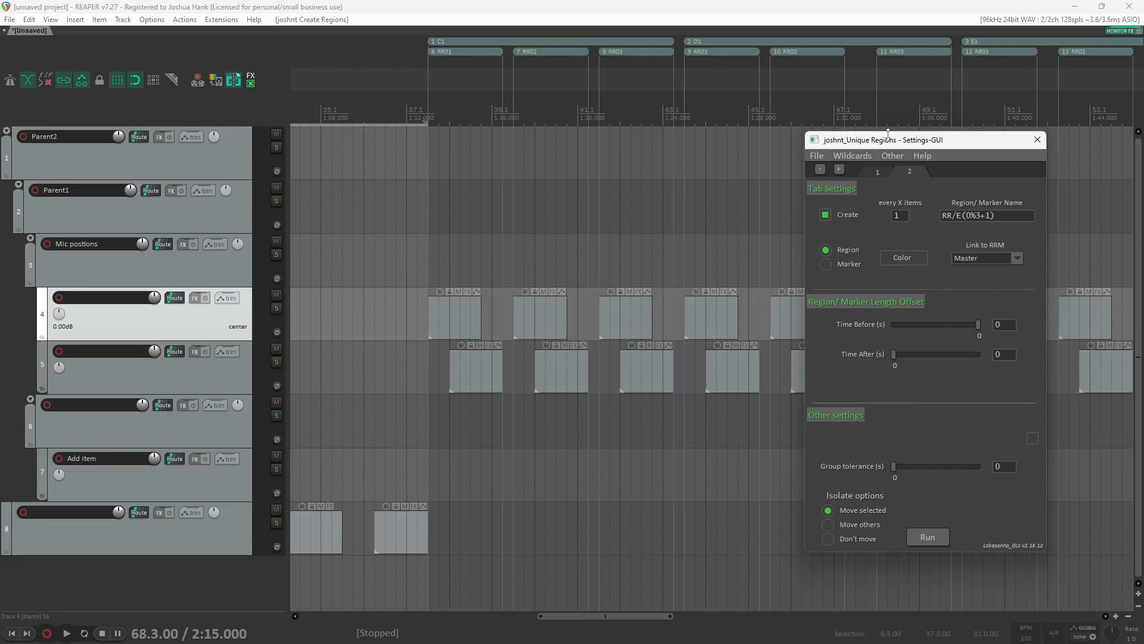
left_click(839, 170)
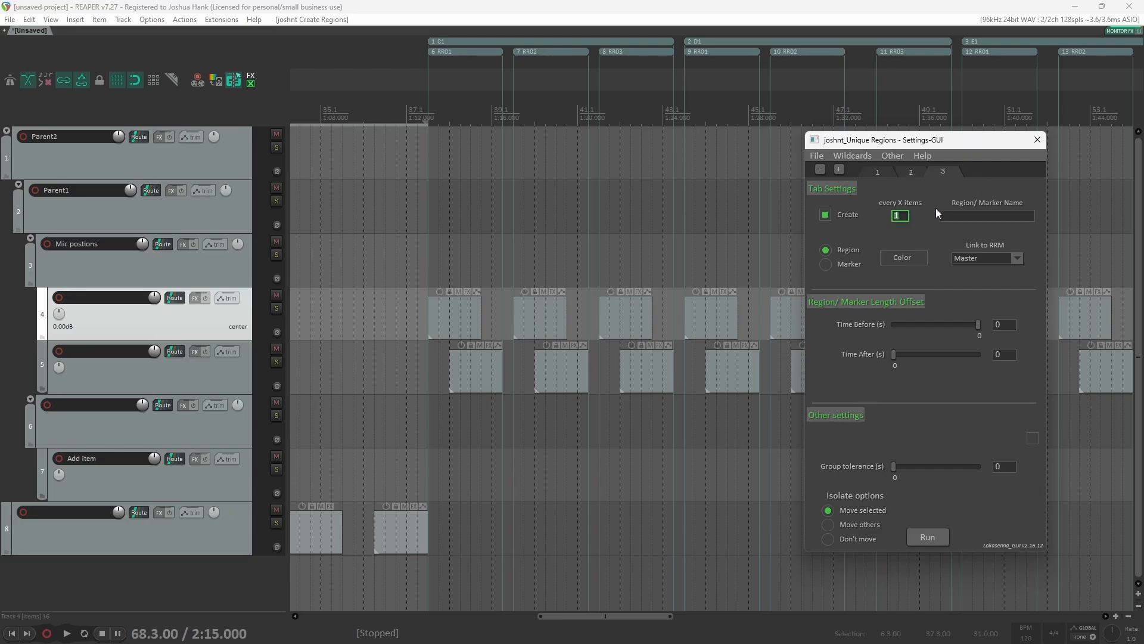
Step: Set the first tab to create a pink marker every 9 items
left_click(882, 173)
double_click(898, 215)
type("9")
left_click(826, 265)
left_click(904, 257)
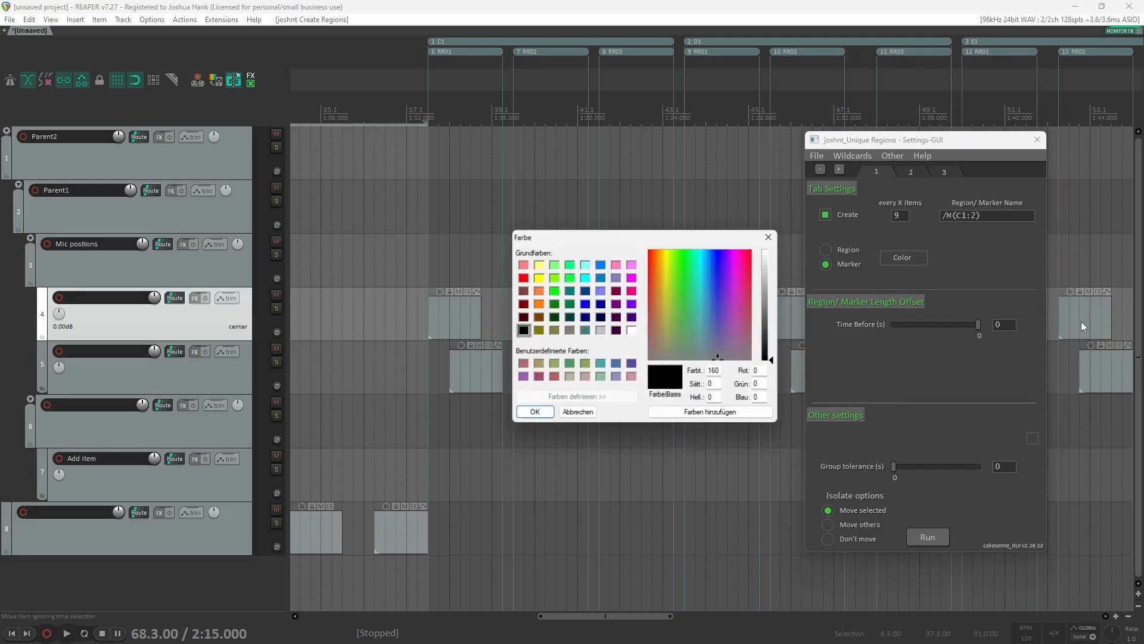
left_click(632, 290)
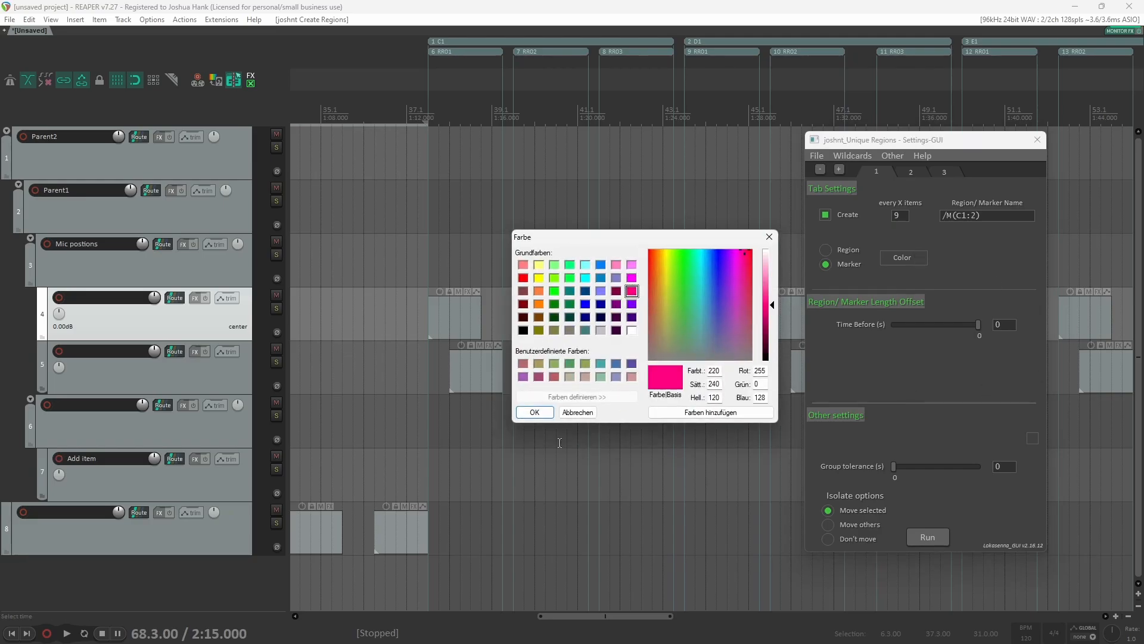
left_click(534, 412)
Step: Set the second tab's colour to teal
left_click(910, 172)
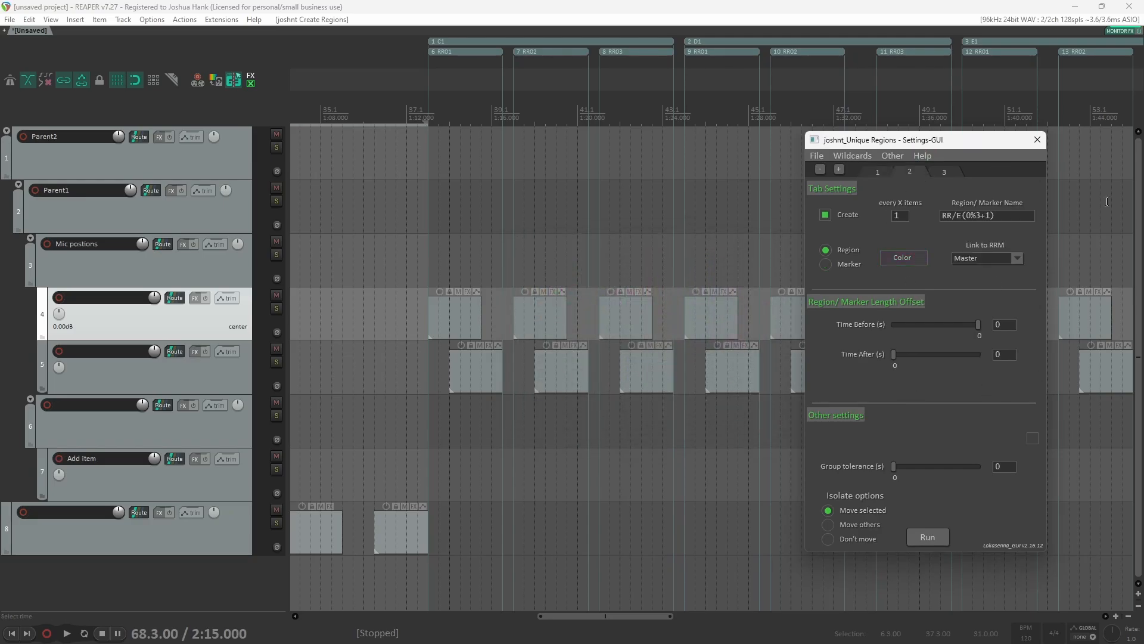
left_click(923, 260)
left_click(570, 290)
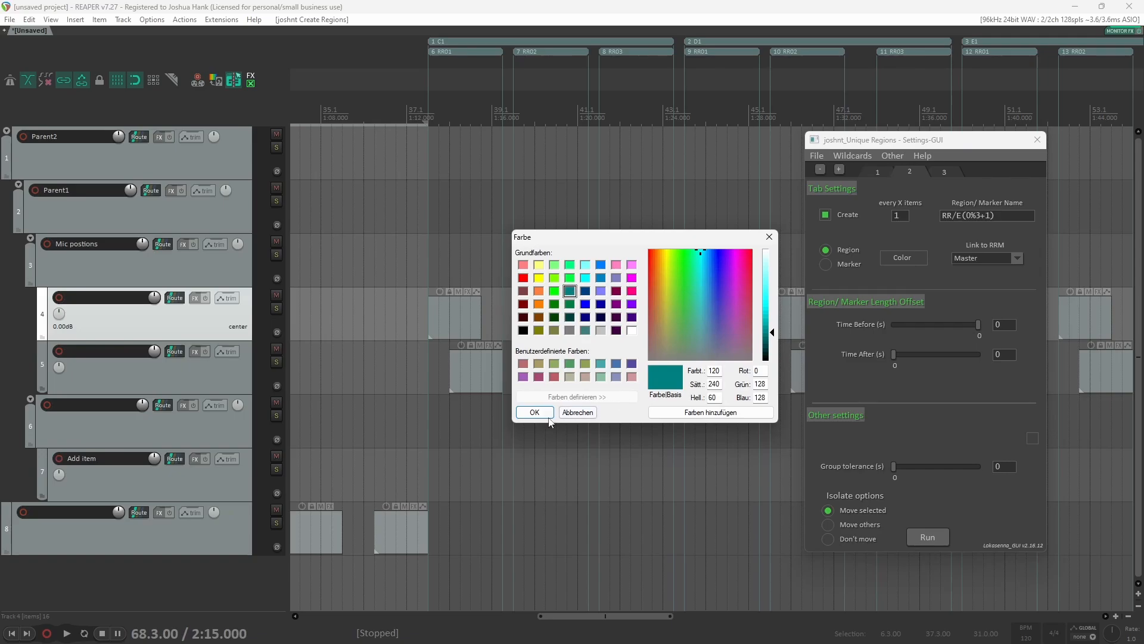
left_click(535, 412)
Step: On the third tab, set the region name to /C(1) and choose a light red colour
left_click(944, 172)
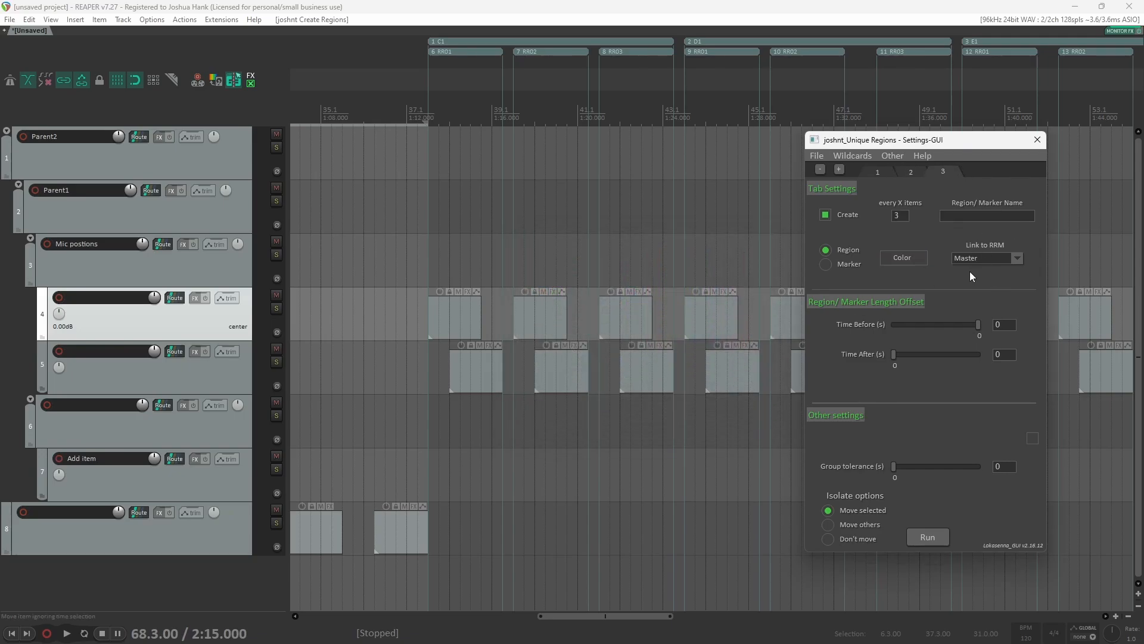
left_click(963, 214)
type("/")
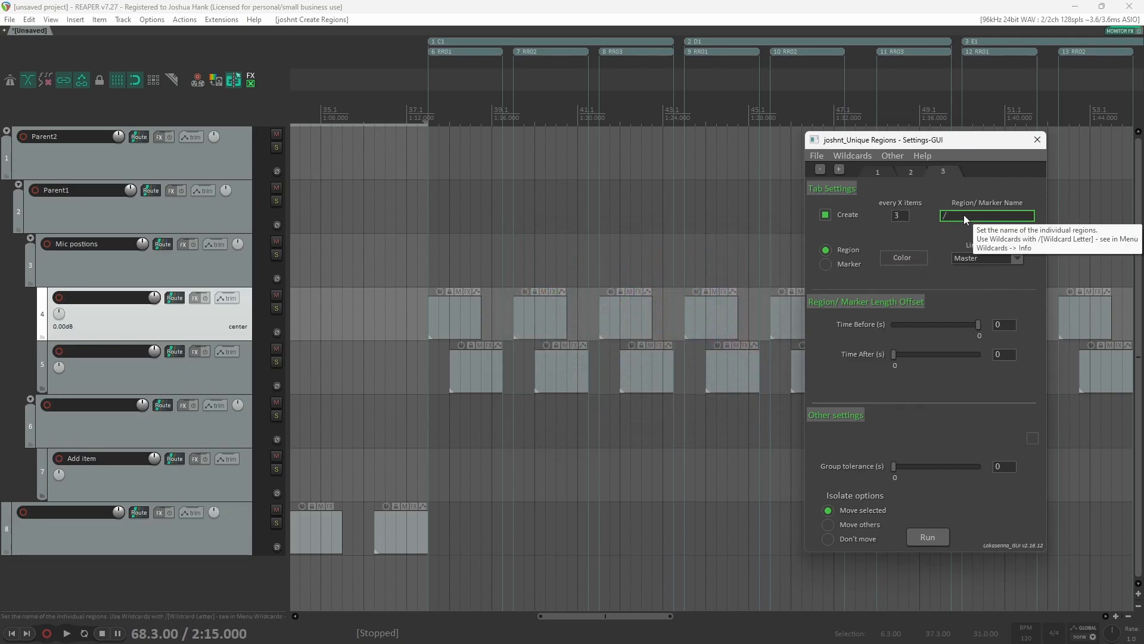
type("C(")
left_click(908, 259)
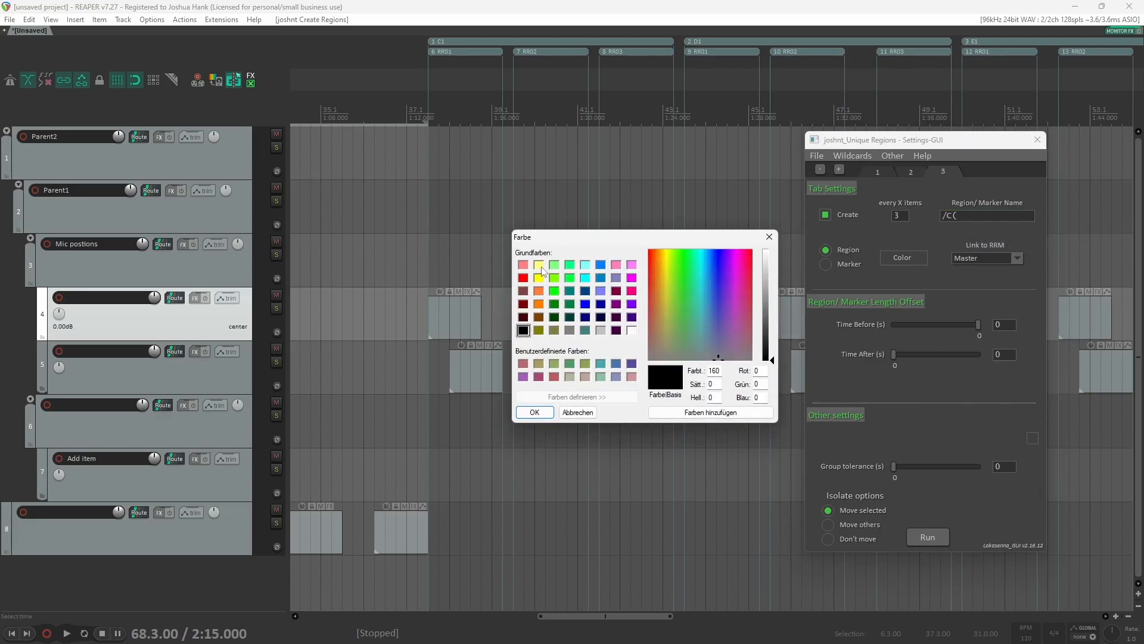
left_click(523, 265)
left_click(534, 412)
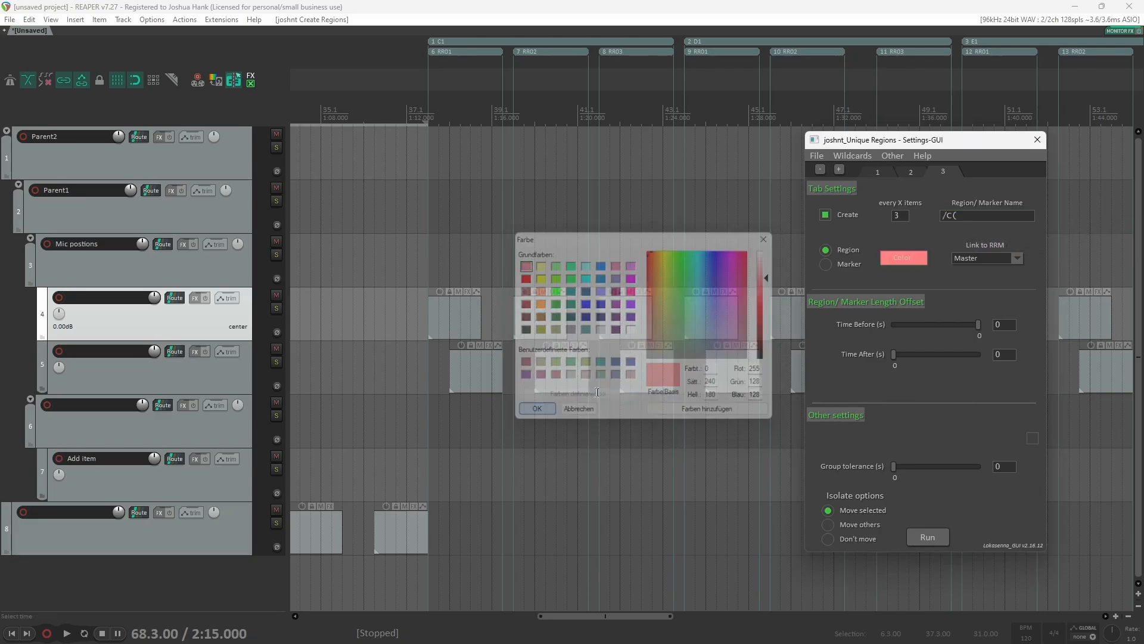
left_click(975, 221)
type("1)")
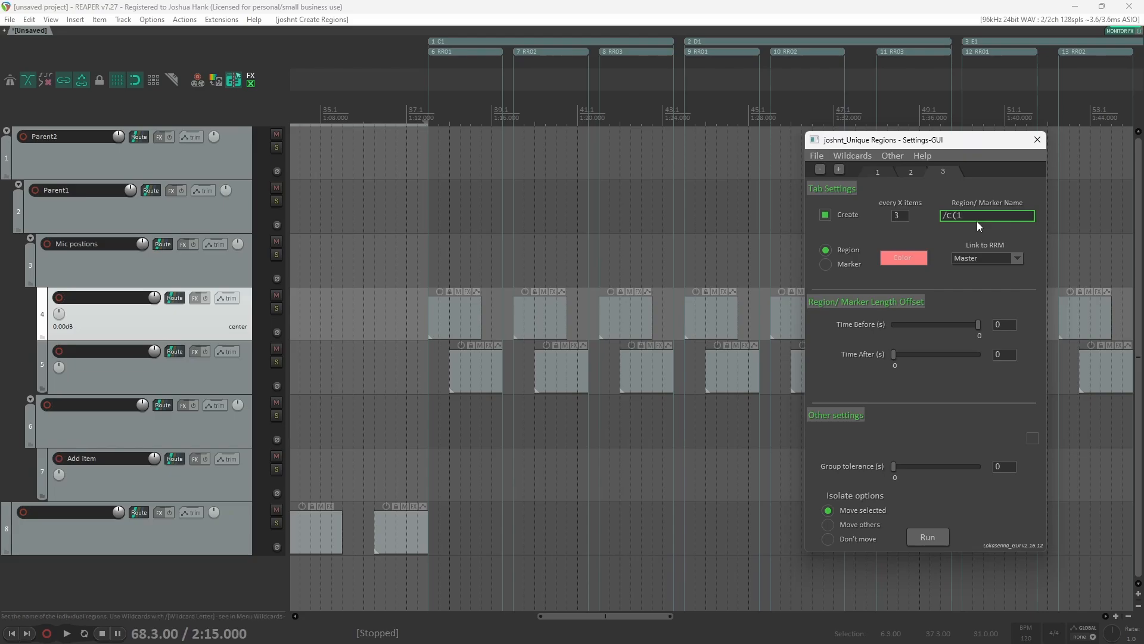
Step: Open the custom wildcard setting for /C
left_click(852, 155)
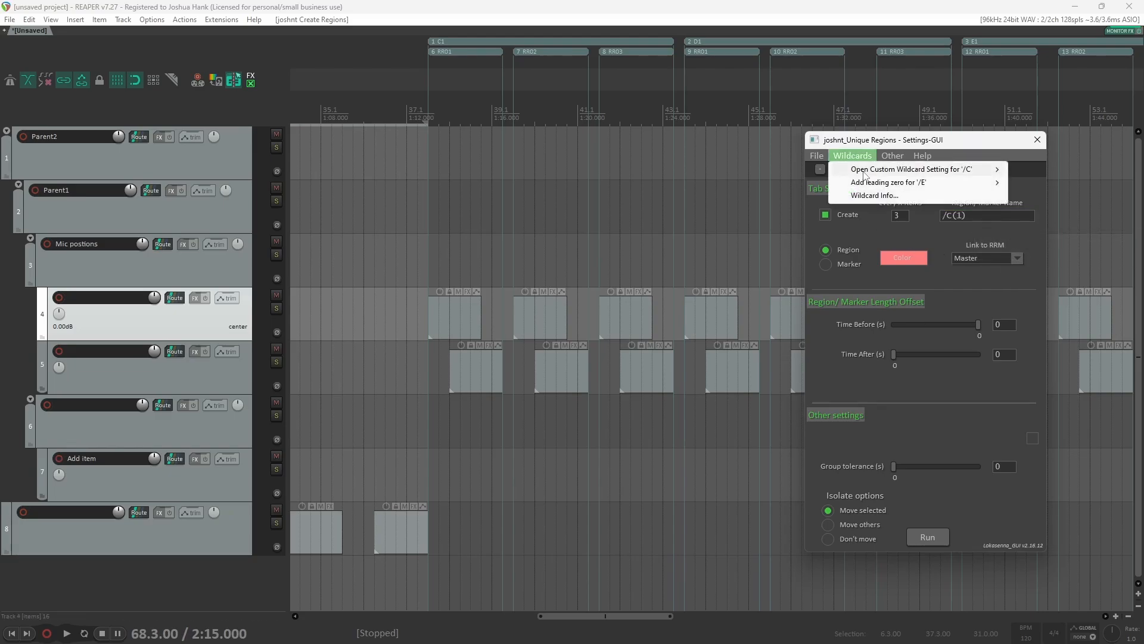
mouse_move(864, 173)
left_click(1035, 171)
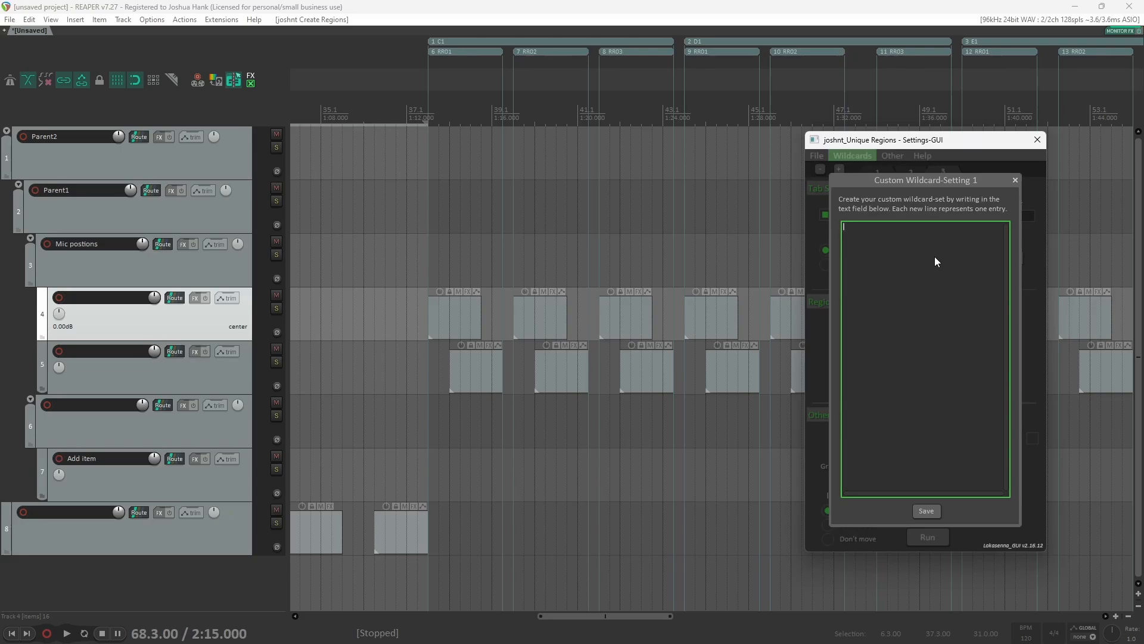
Step: Enter the velocity ranges 0-43, 44-87 and 88-127 as separate lines of the /C custom wildcard and save it
type("0-")
type("4")
type("3 ")
type("44")
type("-")
type("8")
type("7 ")
type("88-127")
left_click(927, 511)
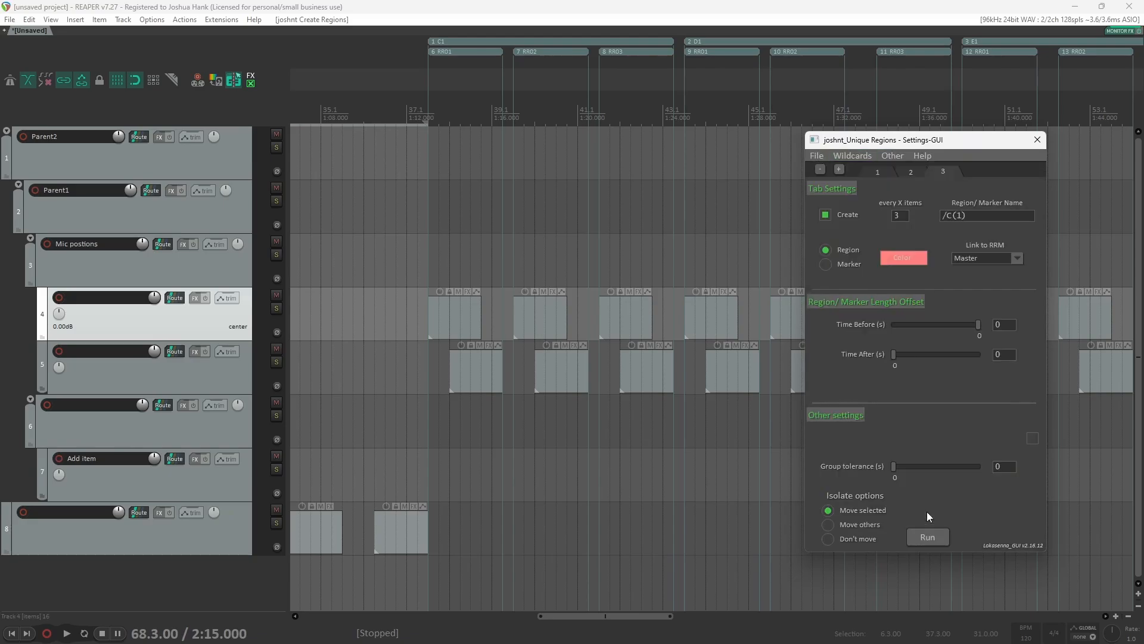
Step: Undo the previously created regions and markers in the project
left_click(979, 215)
left_click(698, 13)
key("ctrl+z")
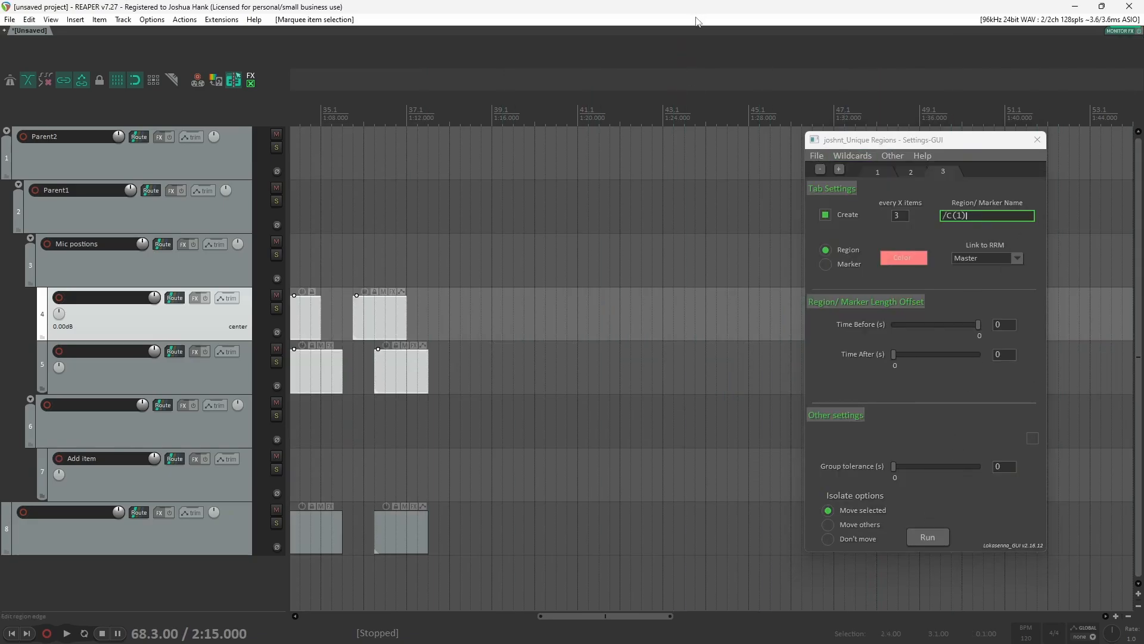
scroll(403, 406, "down", 6)
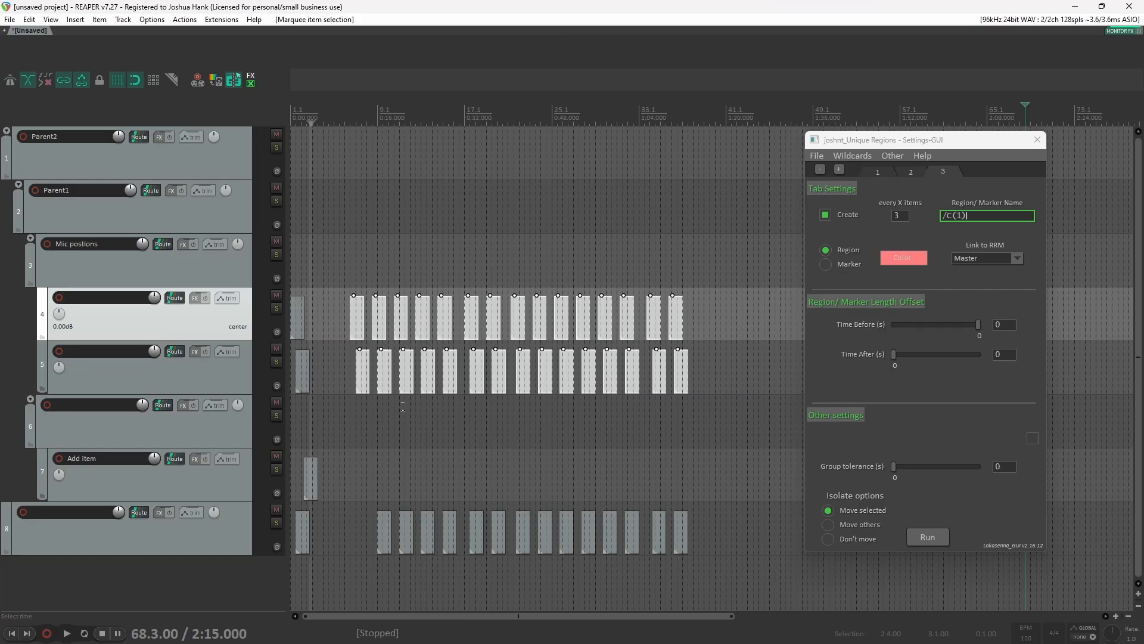
Step: Review the three tabs, keep the third tab on Region, and run the script to create the regions and markers
left_click(879, 171)
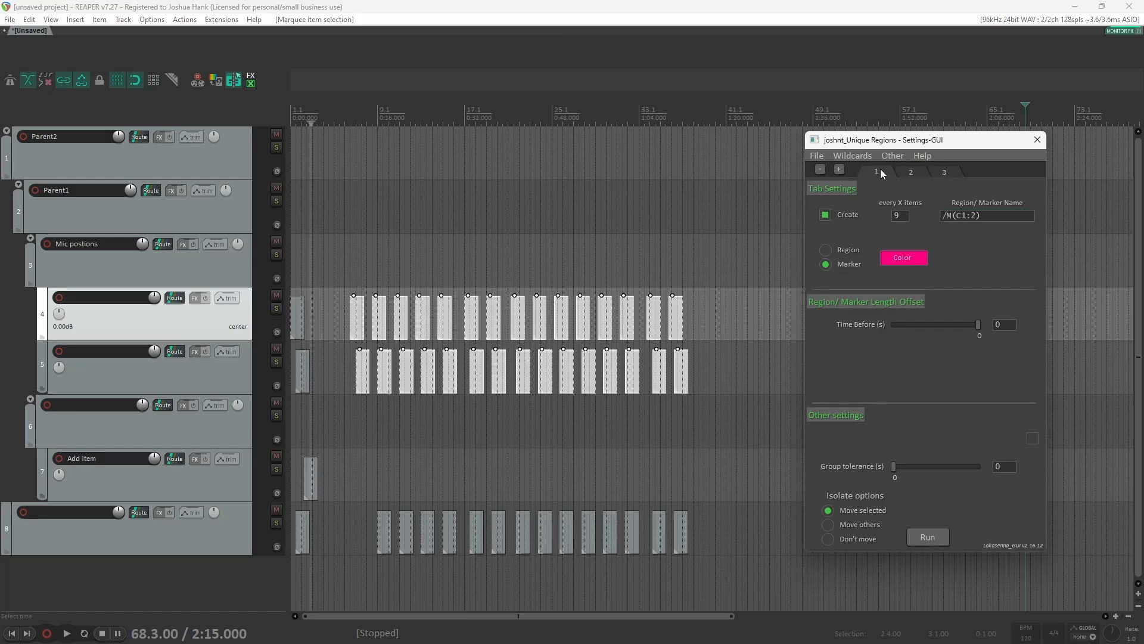
left_click(910, 171)
left_click(946, 171)
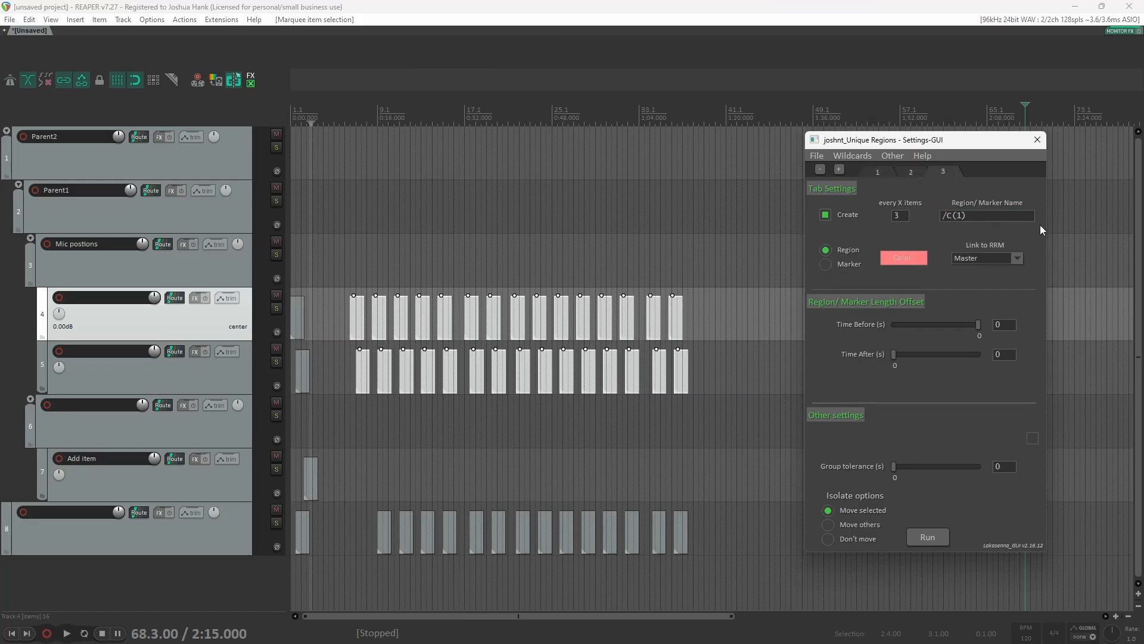
left_click(854, 264)
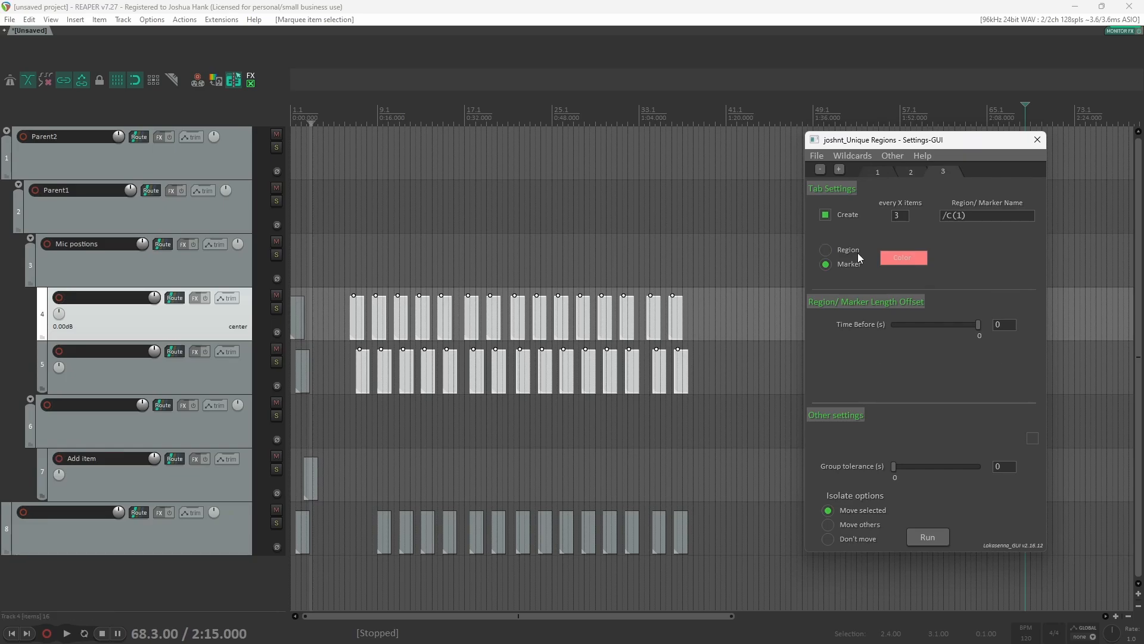
left_click(857, 254)
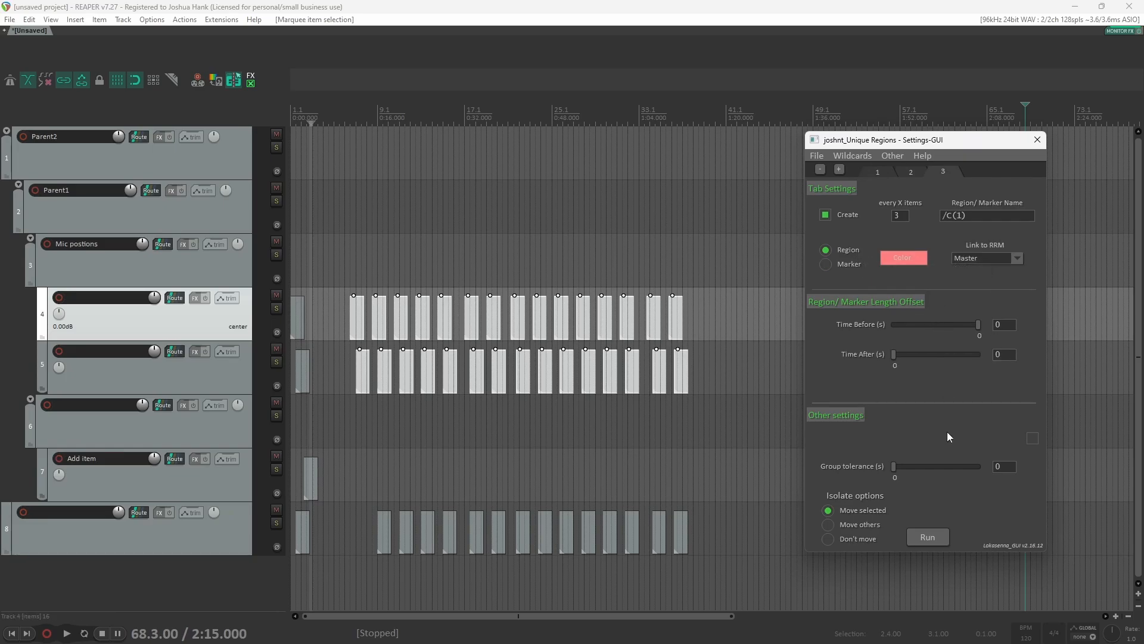
left_click(940, 535)
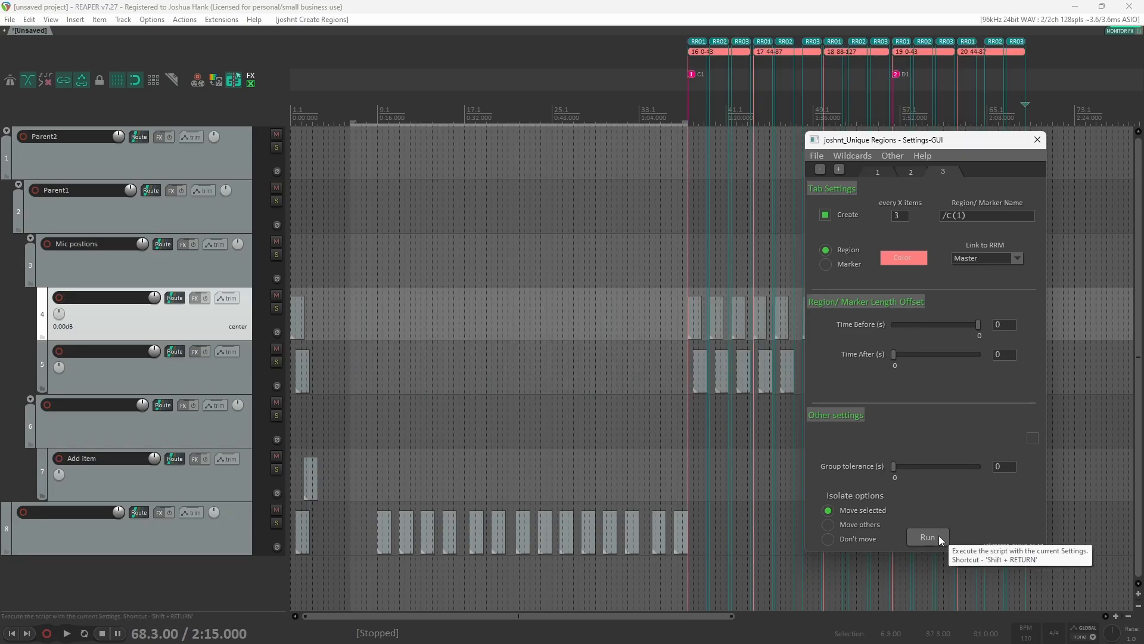
Step: Examine the created regions and markers along the timeline
scroll(606, 390, "up", 10)
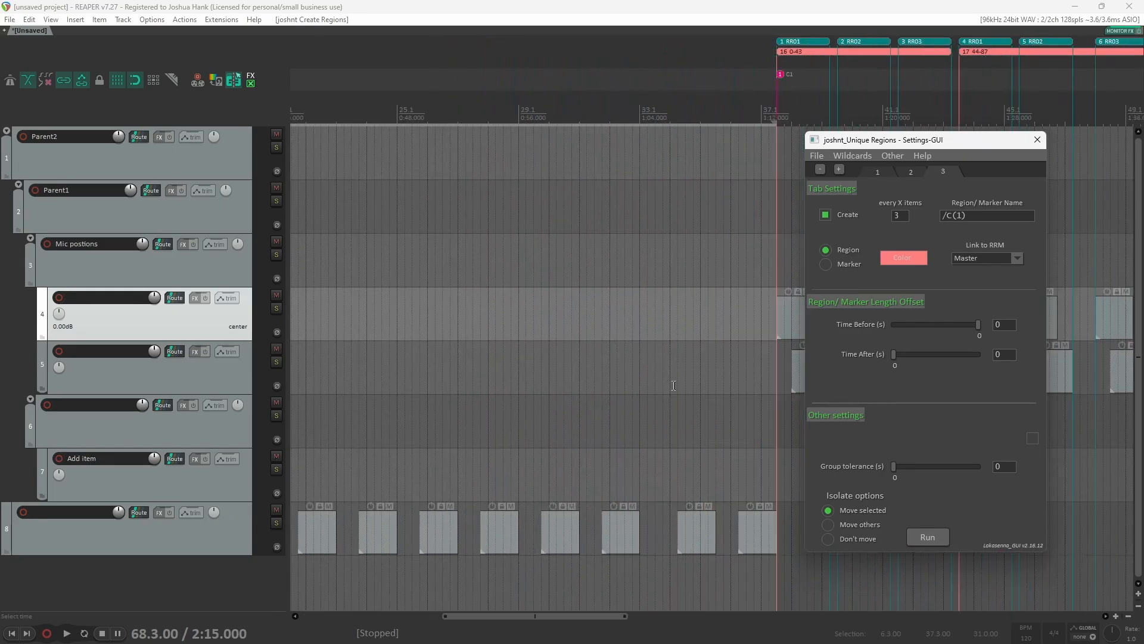
scroll(545, 394, "right", 5)
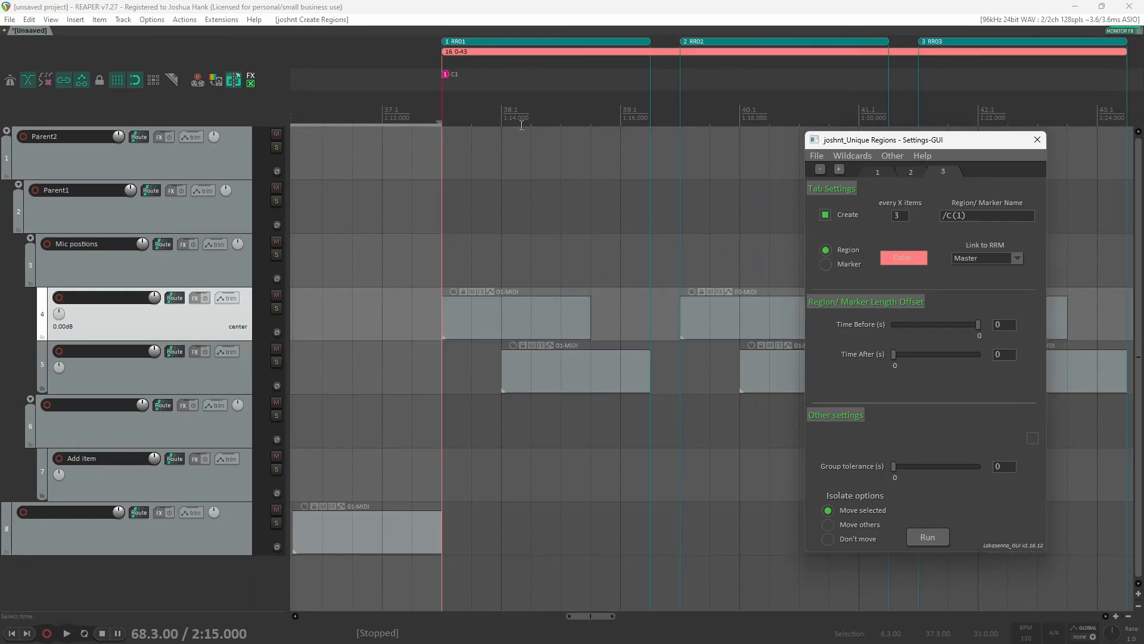
scroll(581, 181, "down", 3)
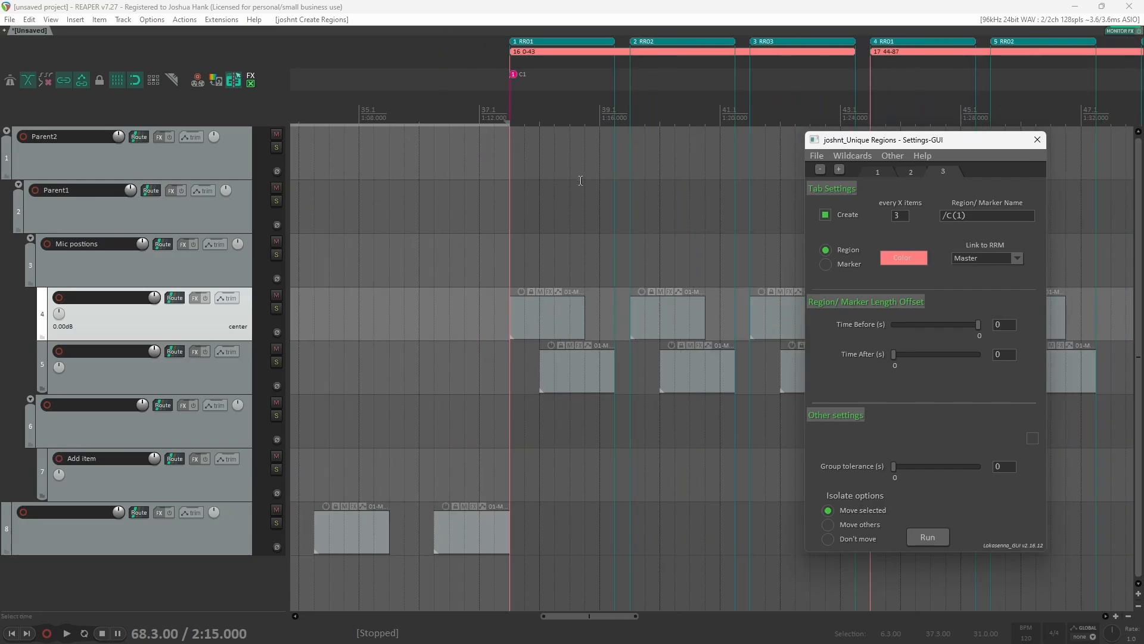
scroll(637, 167, "right", 2)
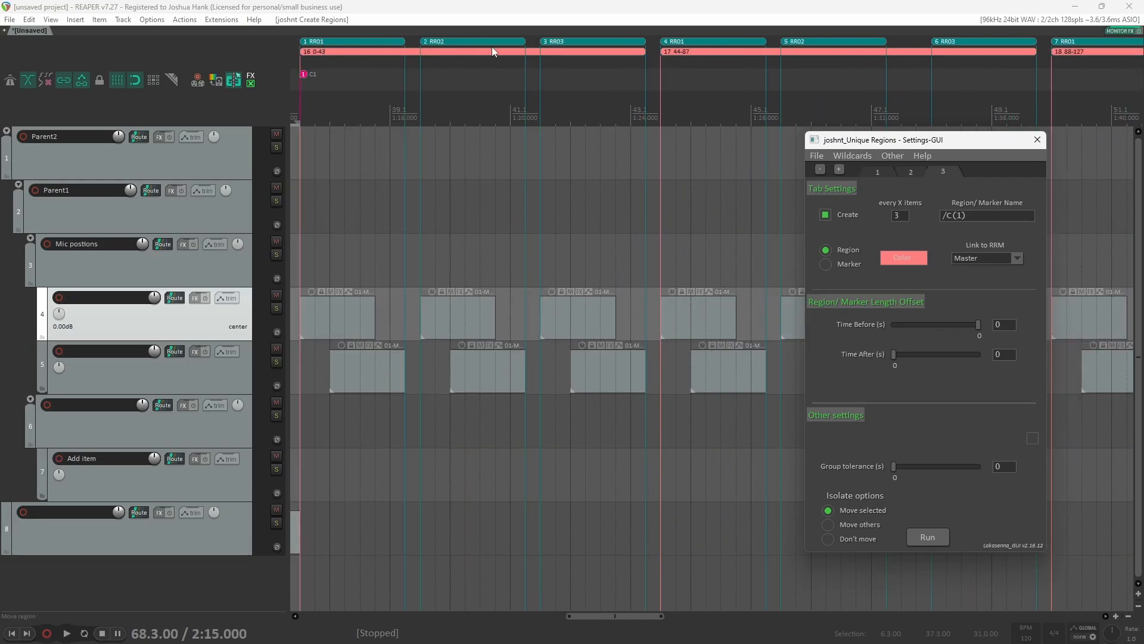
left_click(569, 41)
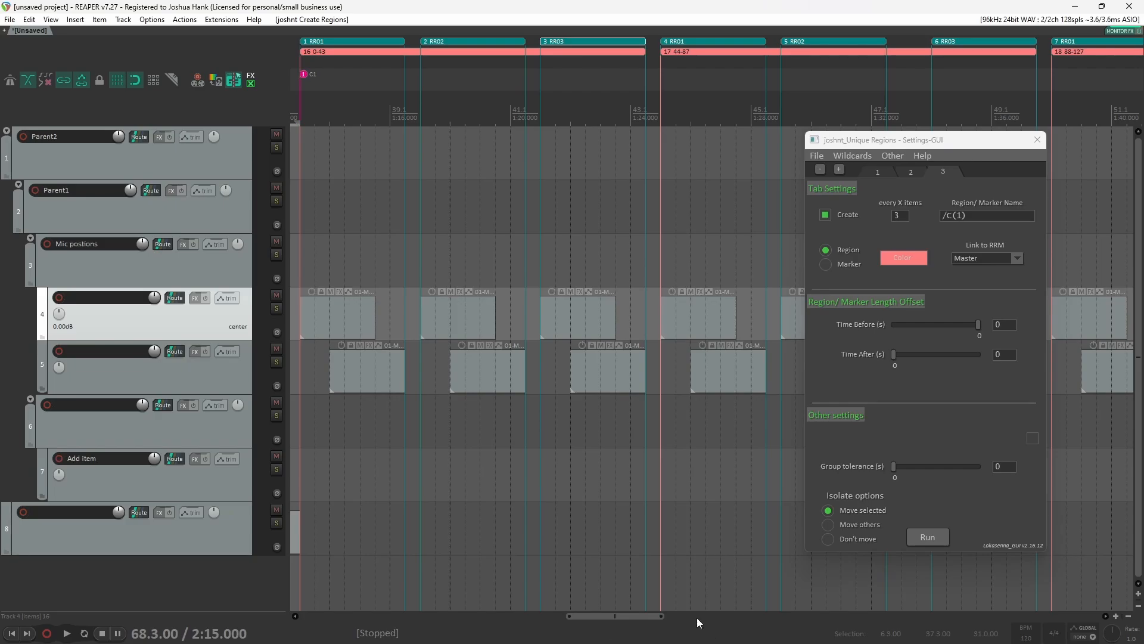
scroll(668, 391, "right", 5)
scroll(672, 390, "right", 5)
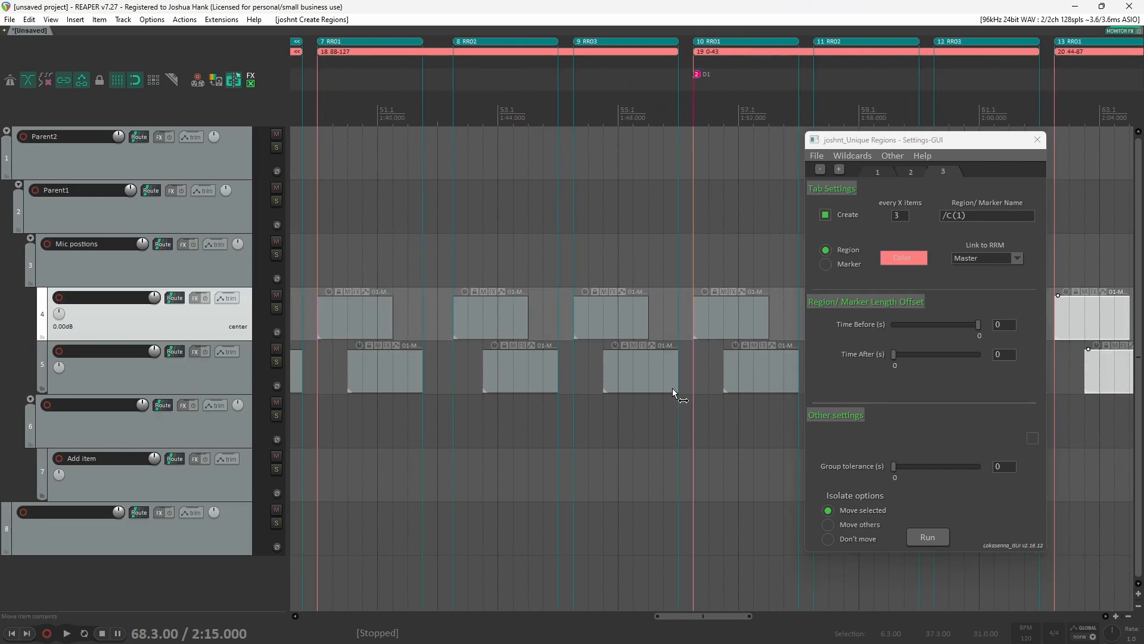
scroll(620, 223, "left", 3)
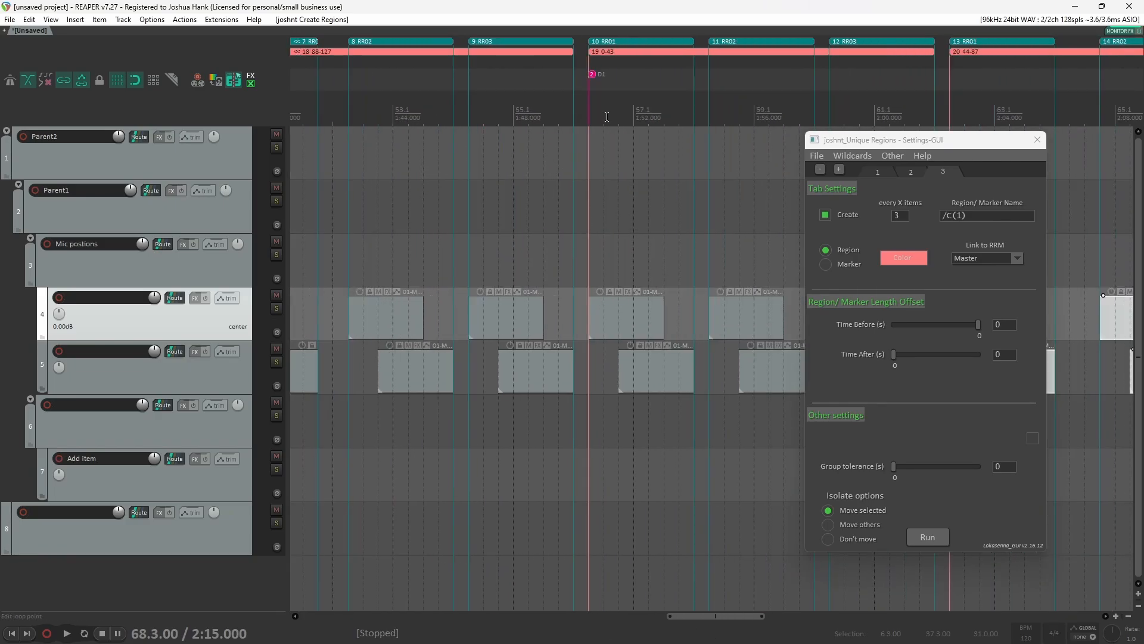
scroll(652, 355, "down", 5)
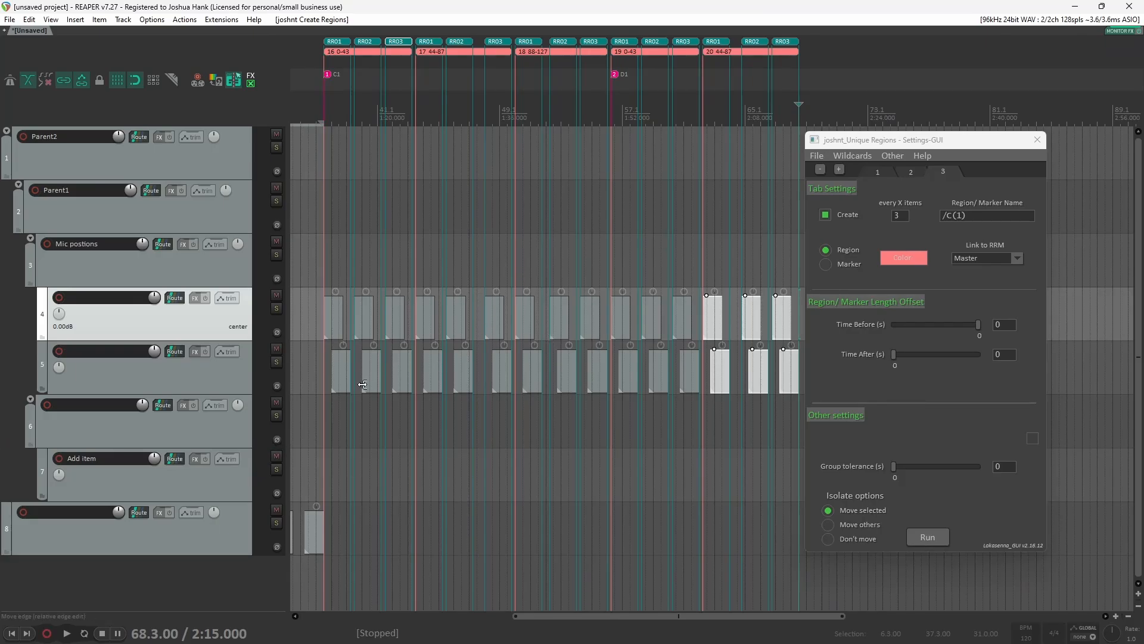
left_click(325, 434)
scroll(325, 432, "up", 5)
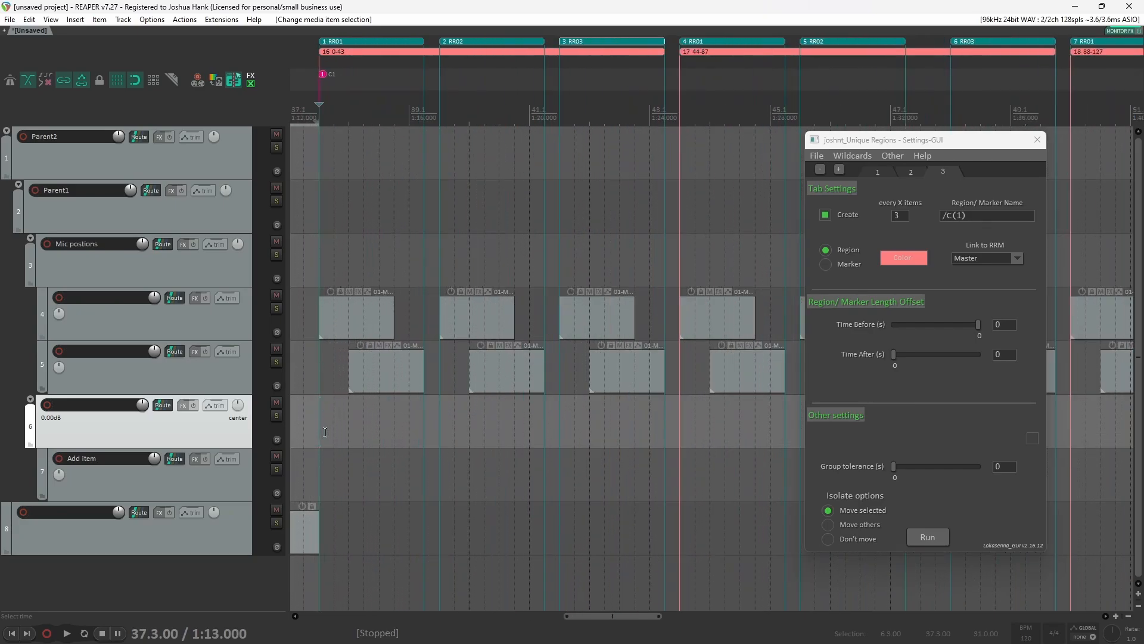
scroll(325, 432, "up", 2)
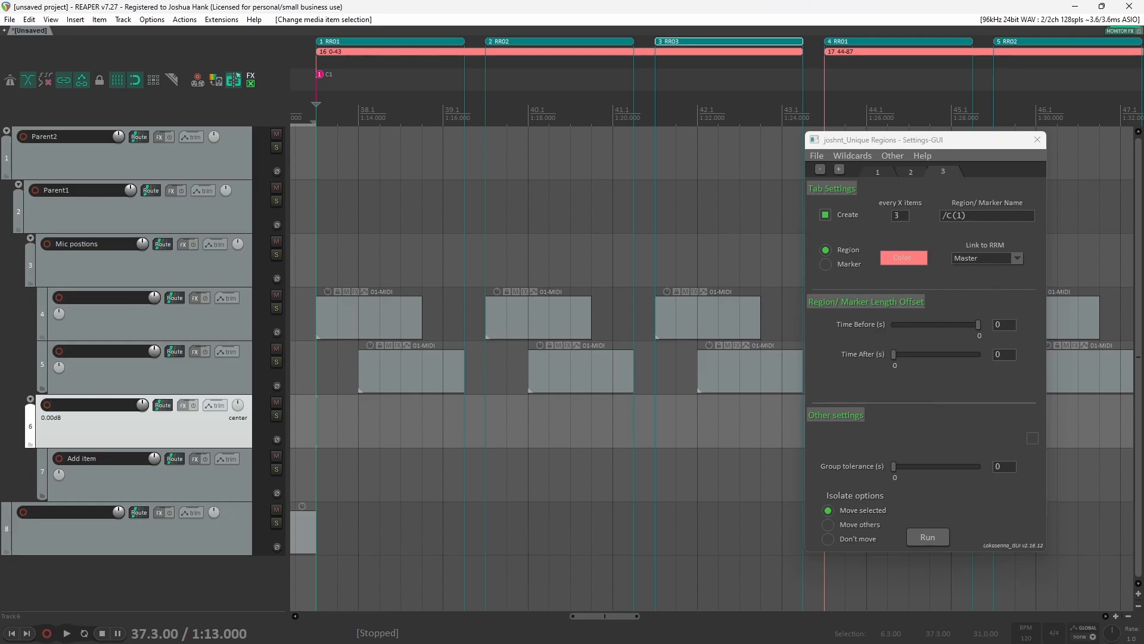
Step: Open the Render to File dialog and browse its wildcard list for reference
left_click_drag(494, 643, 146, 162)
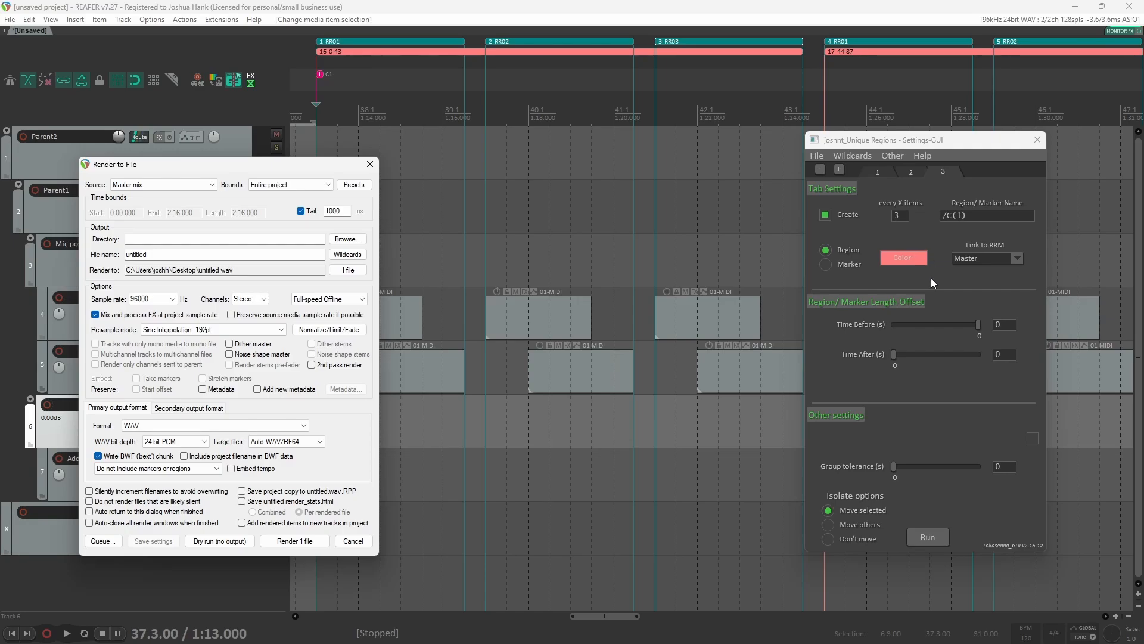
left_click(881, 174)
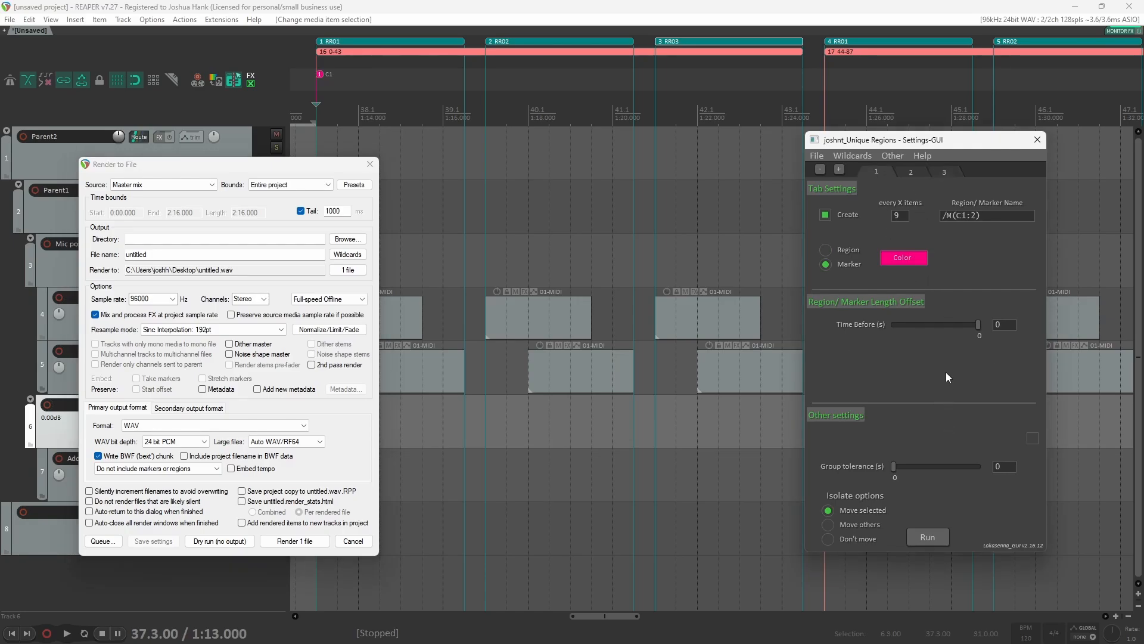
left_click(944, 214)
left_click(347, 254)
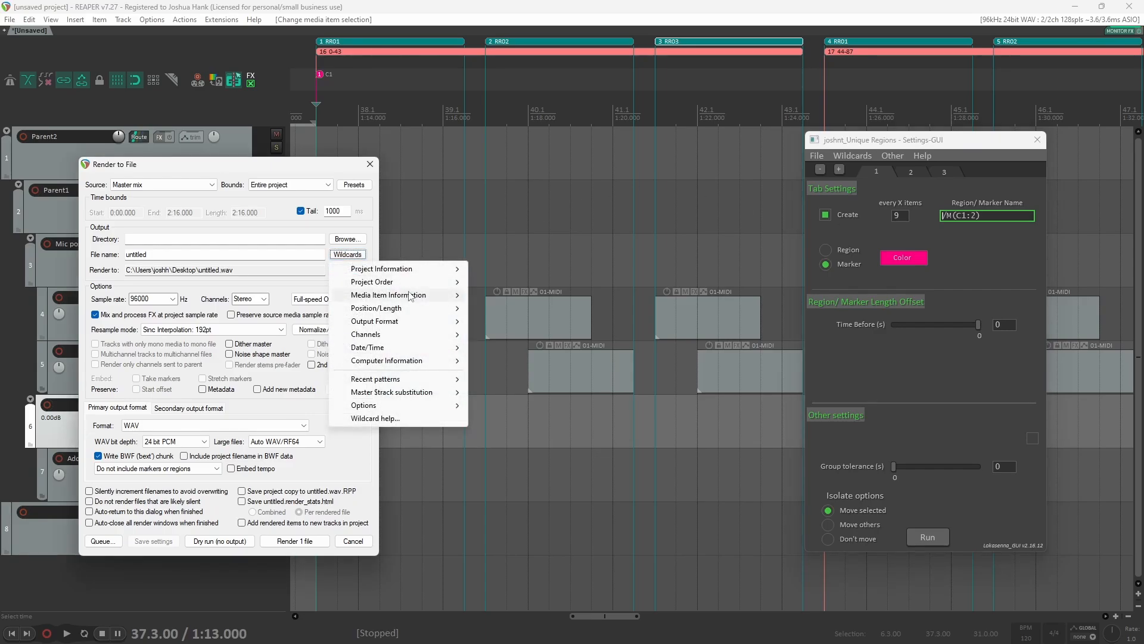
mouse_move(393, 269)
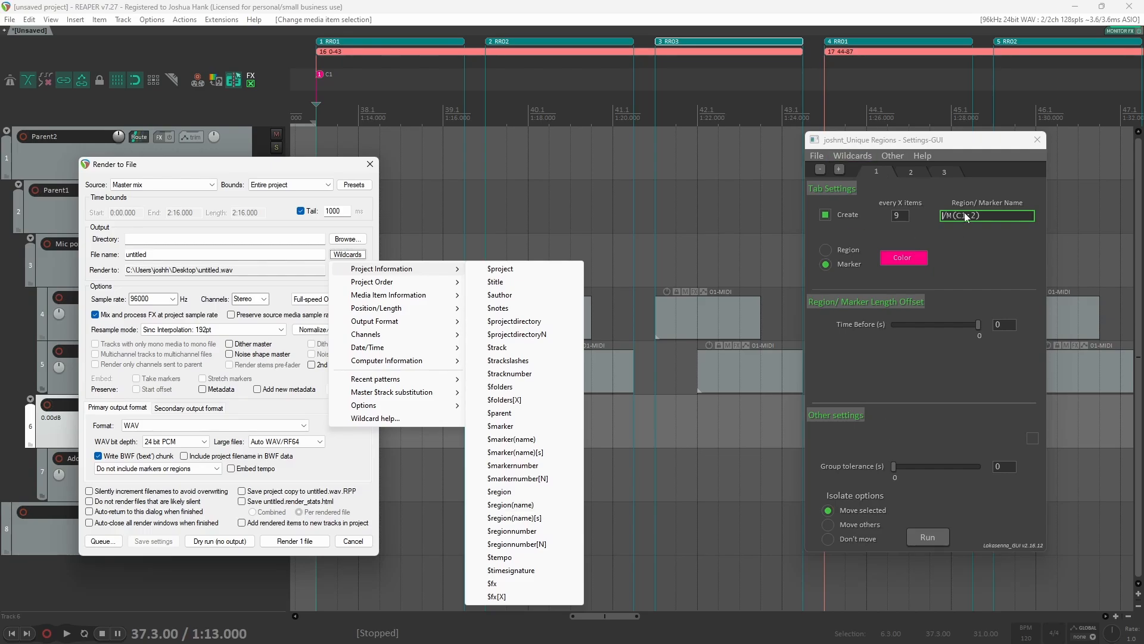
Step: Prefix the first tab's marker name with midi= to make midi=/M(C1:2)
left_click(945, 219)
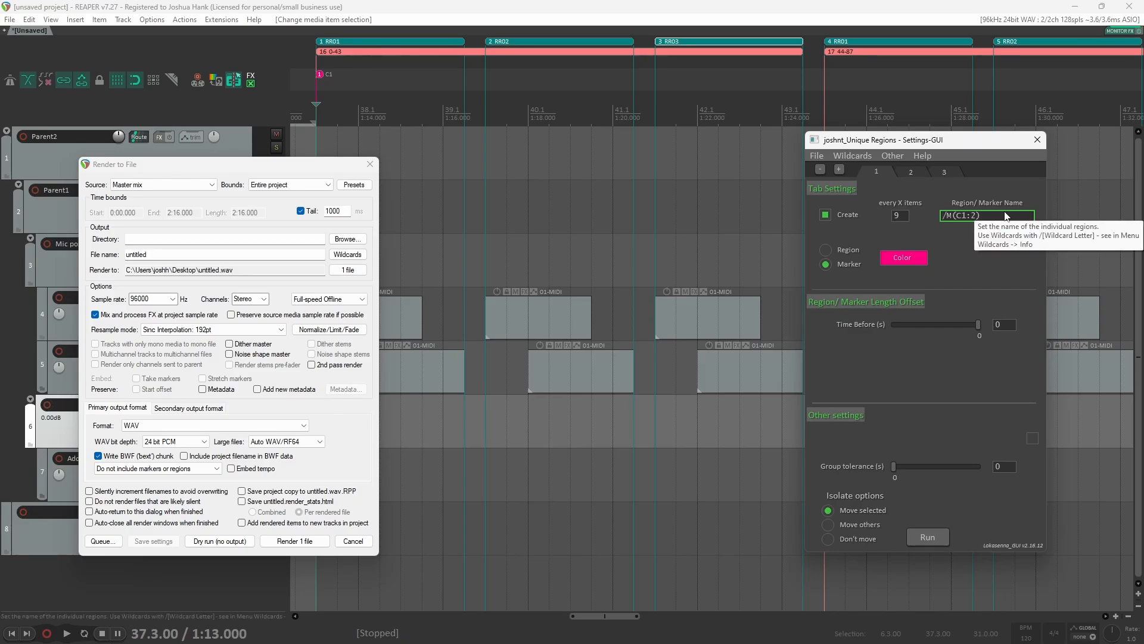
type("midi=")
Step: Undo the latest region creation and prefix the second tab's region name with RR= to make RR=RR/E(0%3+1)
left_click(910, 172)
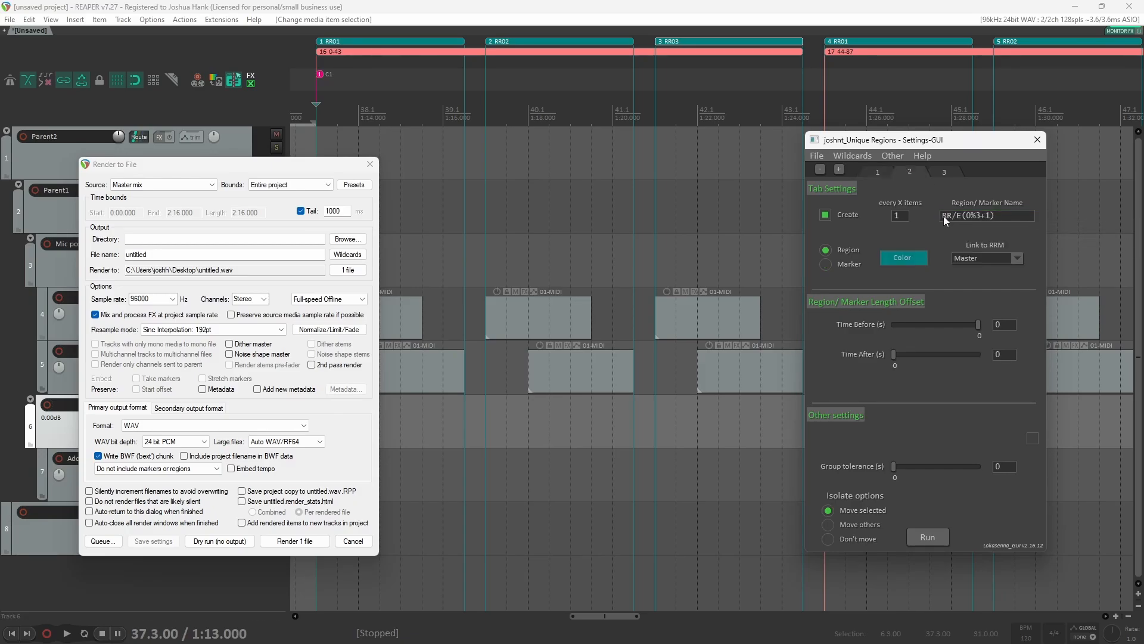
left_click(766, 22)
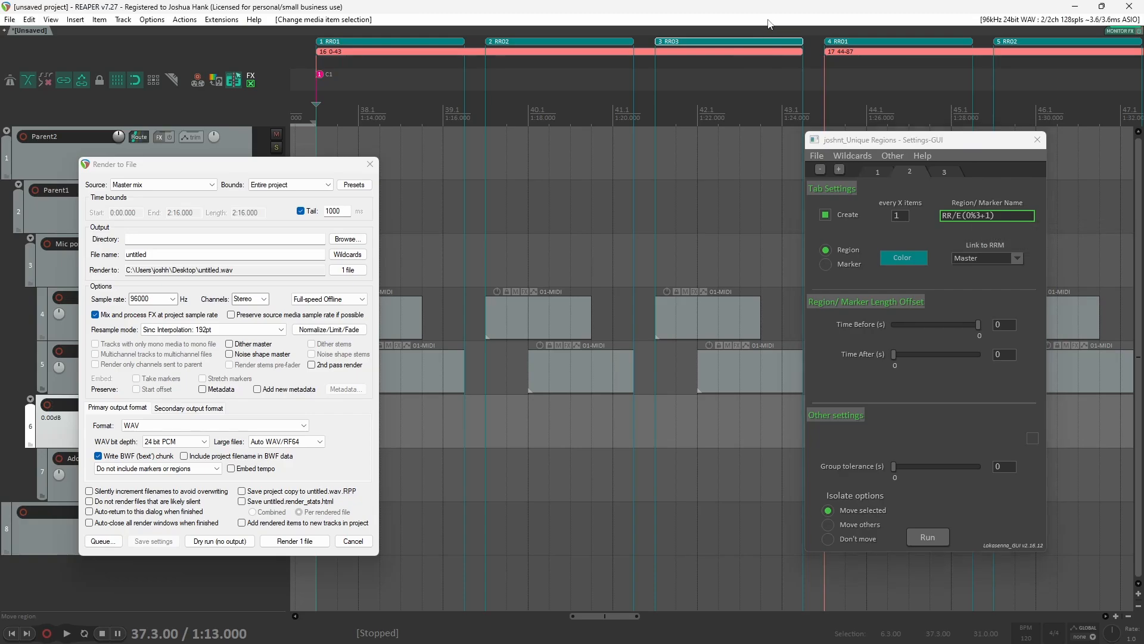
key("ctrl+z")
key("ctrl+z")
scroll(533, 286, "down", 3)
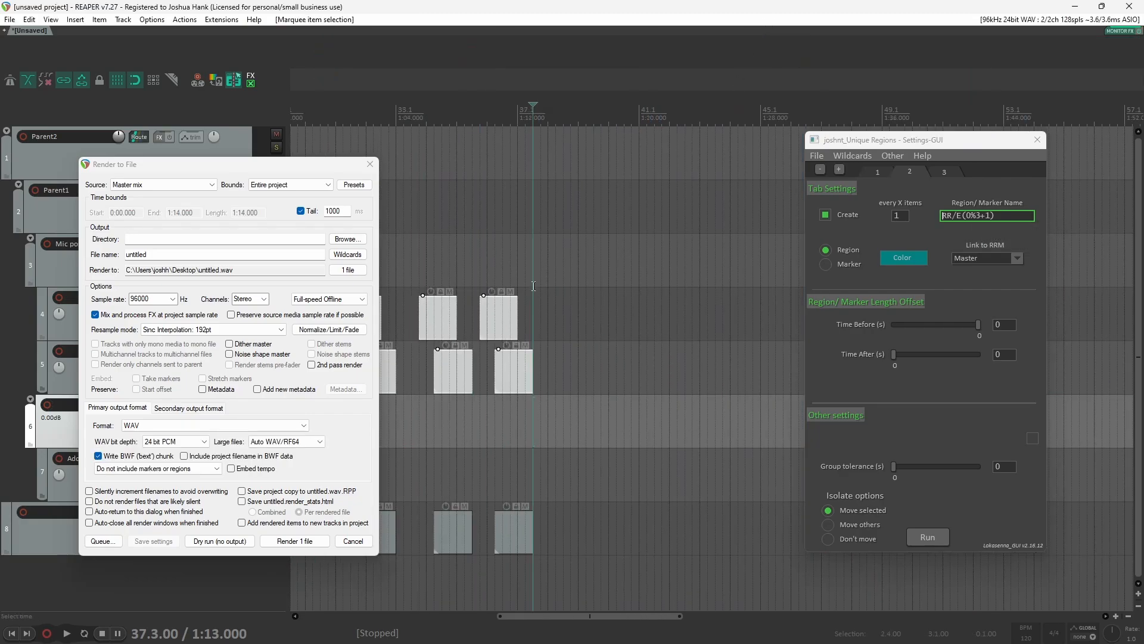
left_click(940, 216)
type("RR")
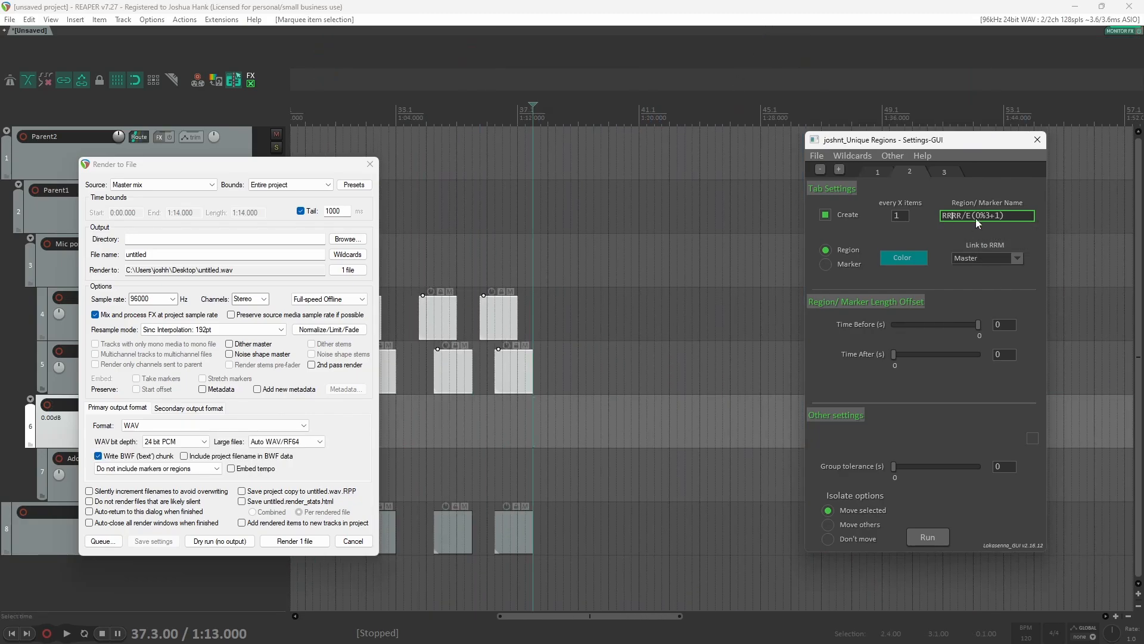
type("=")
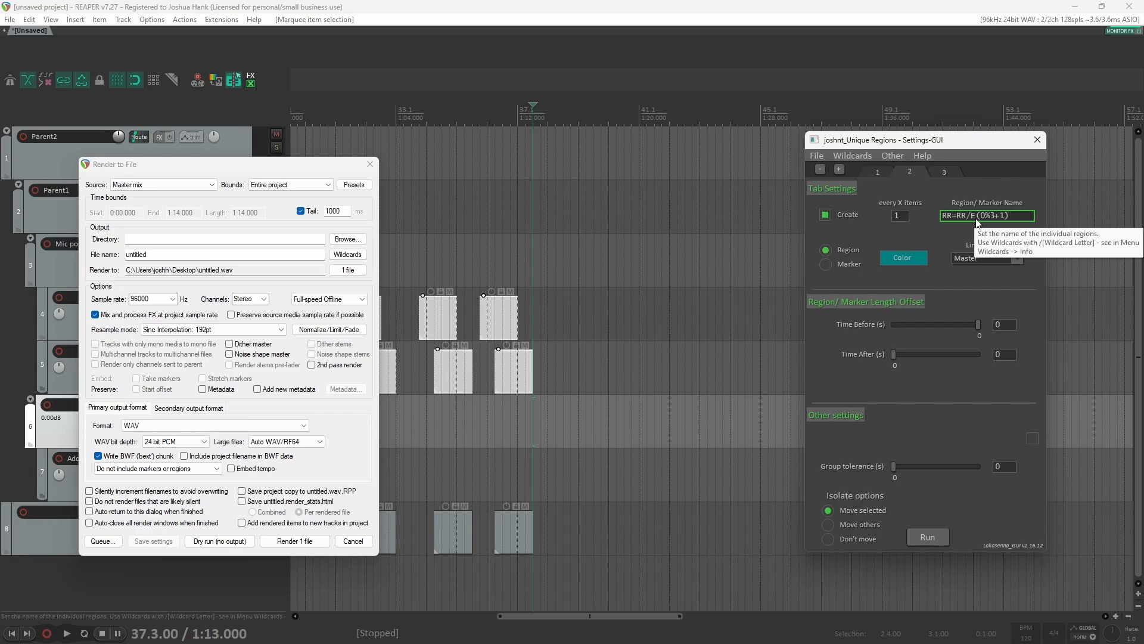
Step: Prefix the third tab's region name with vel= to make vel=/C(1)
left_click(942, 172)
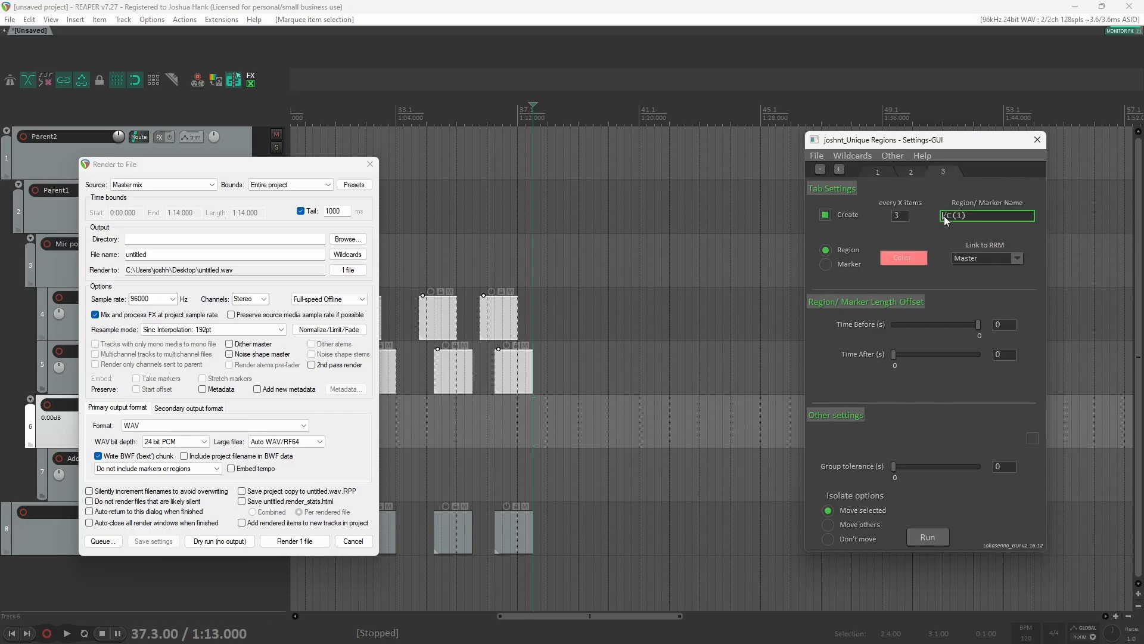
type("vel=")
scroll(513, 331, "down", 6)
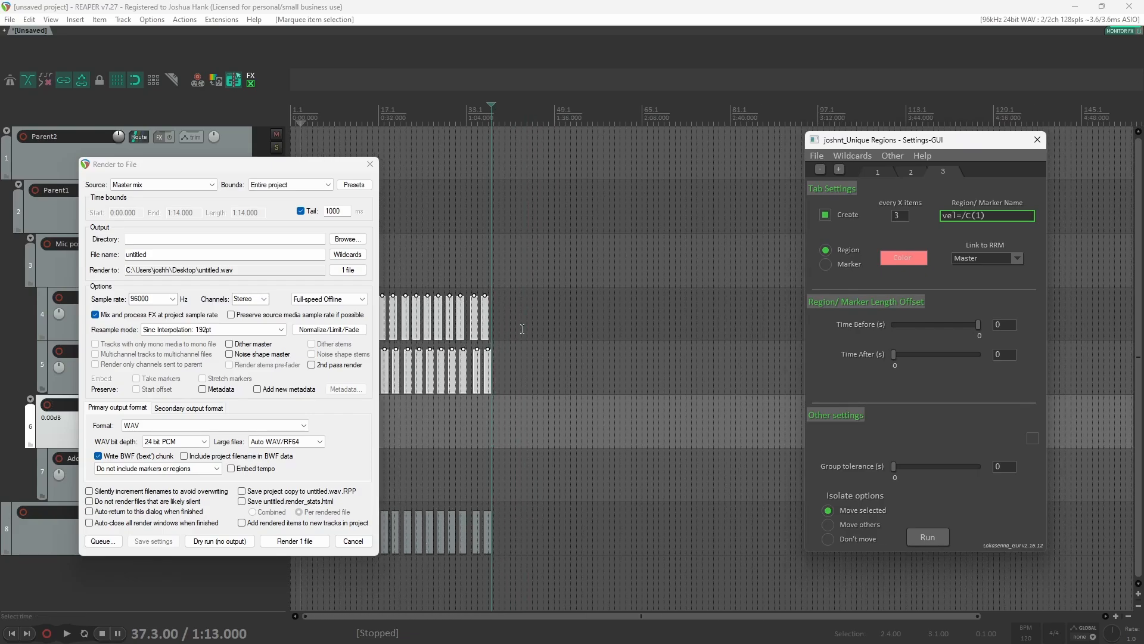
scroll(510, 381, "right", 4)
scroll(510, 380, "left", 4)
left_click_drag(326, 167, 1043, 160)
left_click_drag(576, 390, 315, 296)
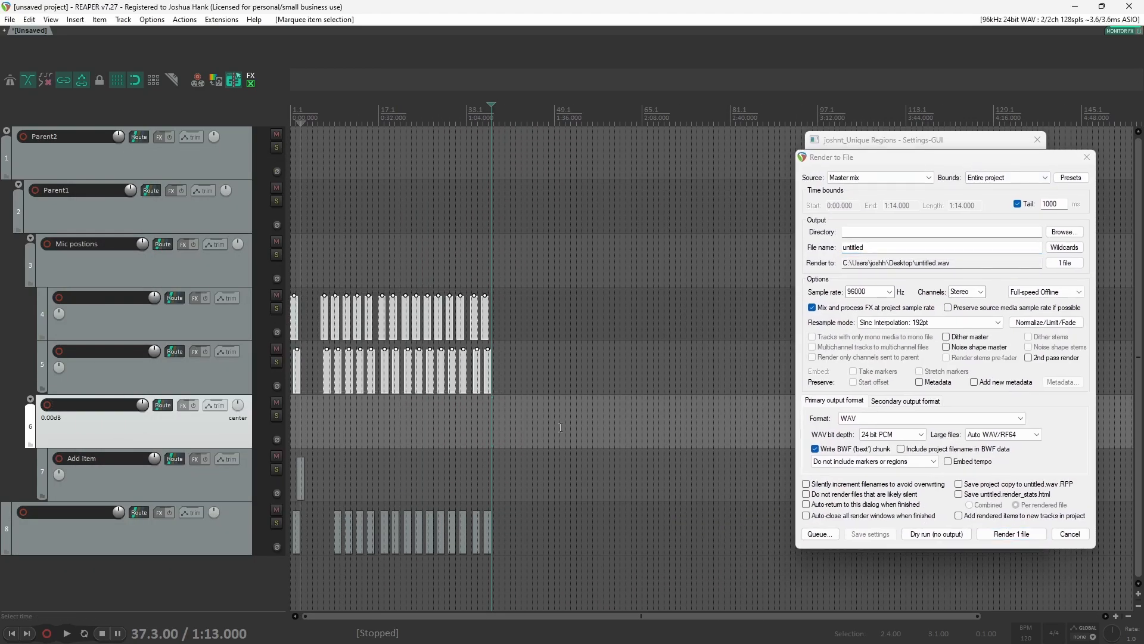
mouse_move(560, 414)
left_mouse_down()
mouse_move(324, 307)
mouse_move(554, 322)
mouse_move(501, 326)
mouse_move(682, 319)
left_mouse_up()
left_click_drag(894, 157, 188, 125)
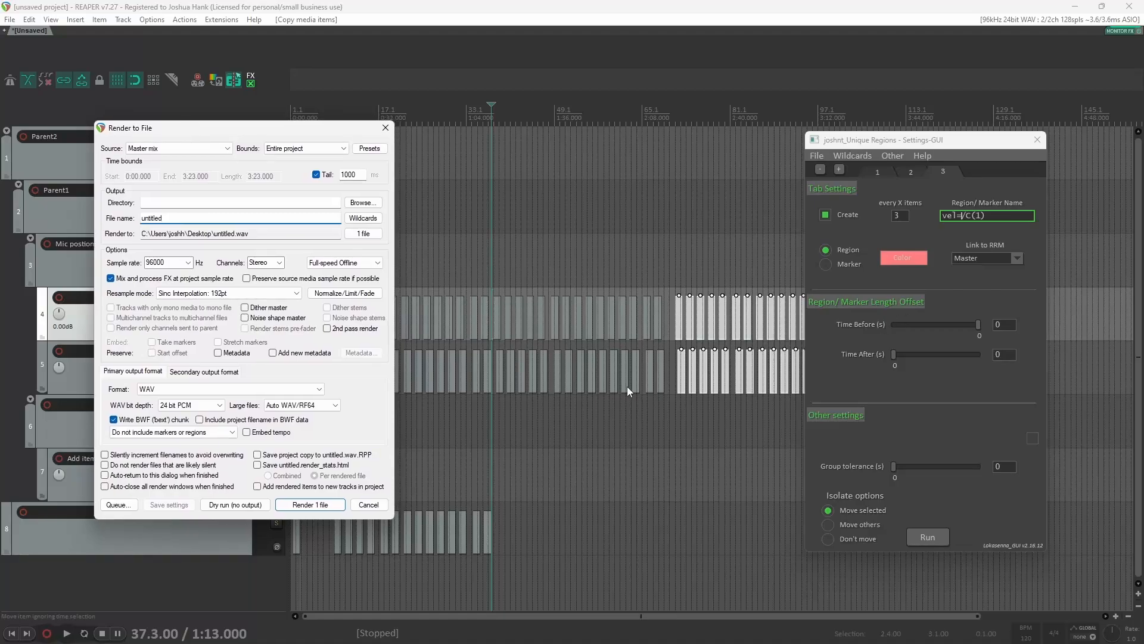
scroll(628, 389, "down", 3)
left_click_drag(650, 409, 344, 260)
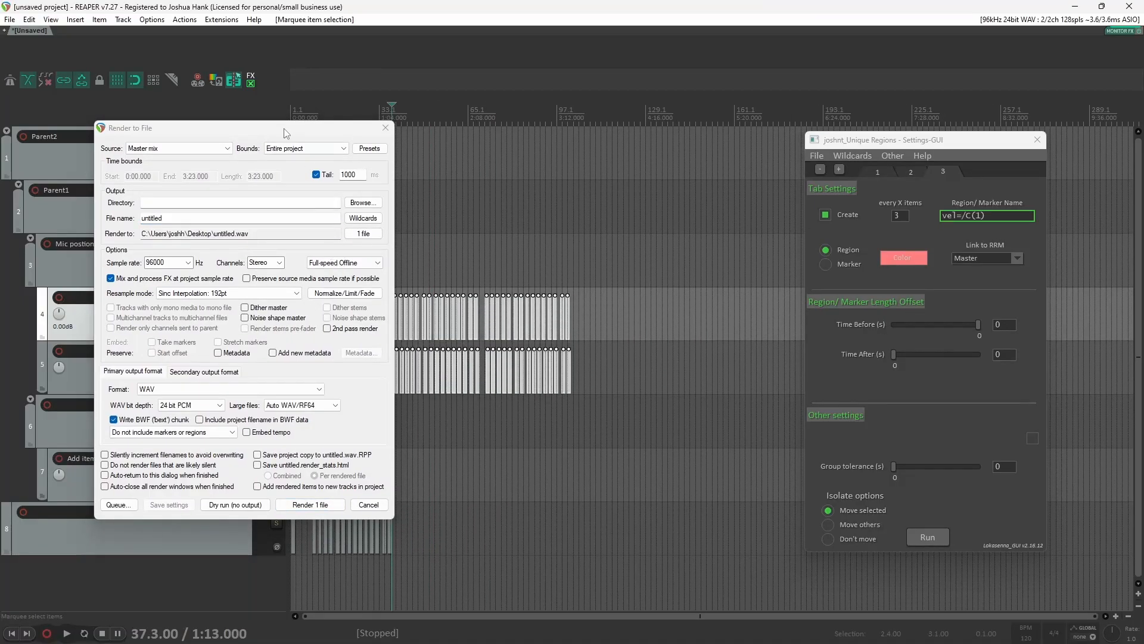
left_click_drag(286, 131, 871, 202)
left_click_drag(614, 387, 302, 293)
left_click_drag(769, 205, 307, 143)
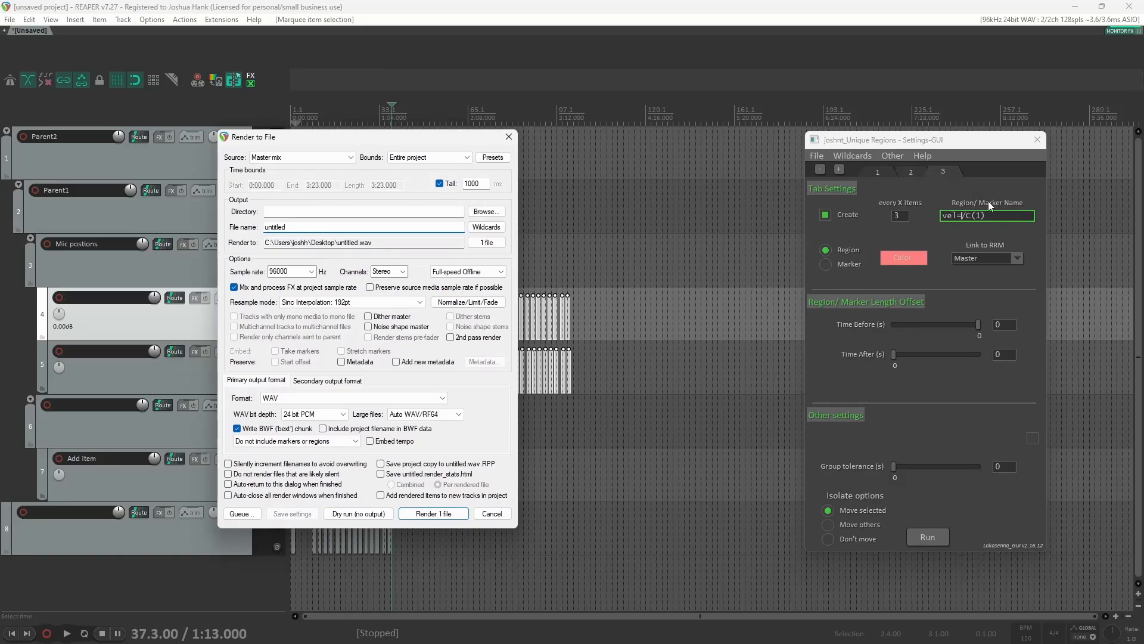
left_click(889, 172)
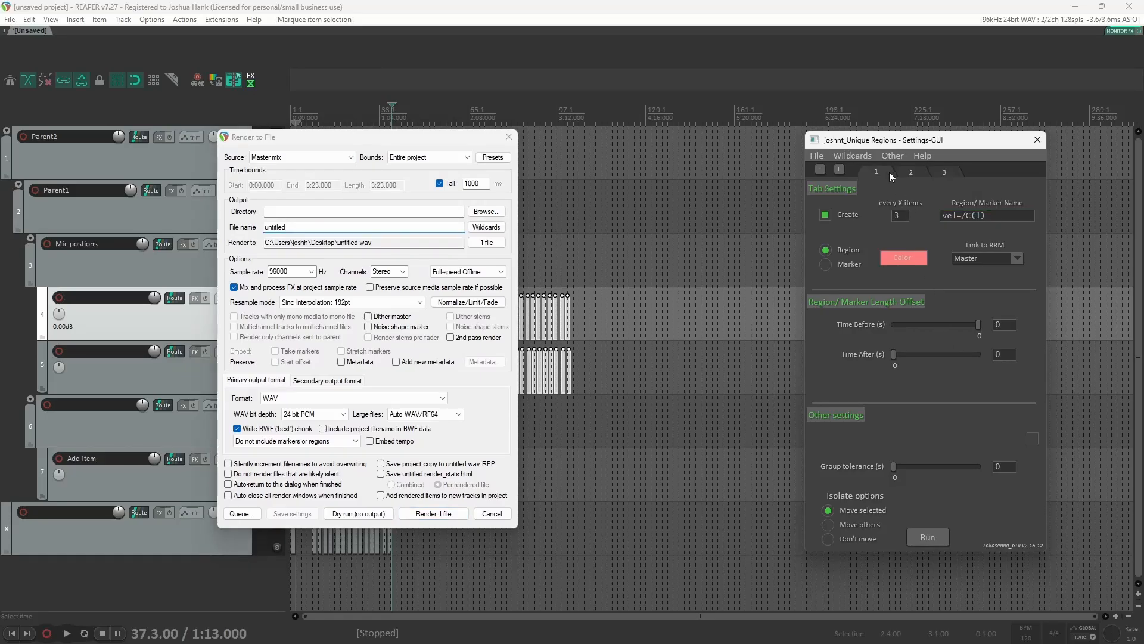
Step: Set the first tab's marker Time Before to -1 and enable Distance between with a value of 2
left_click(963, 324)
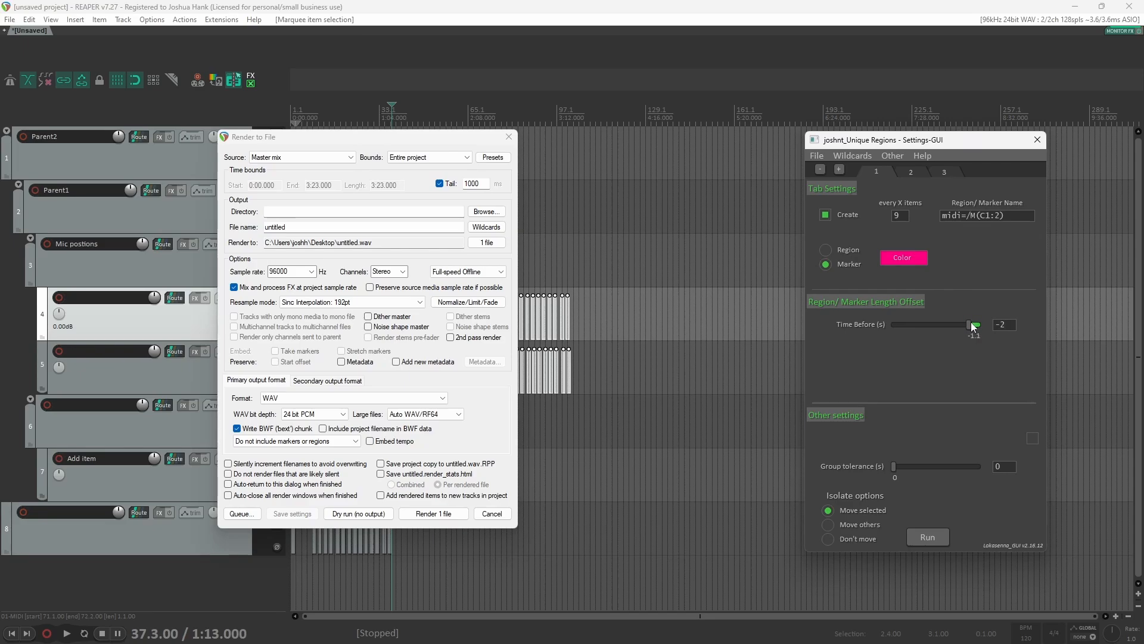
left_click(1033, 439)
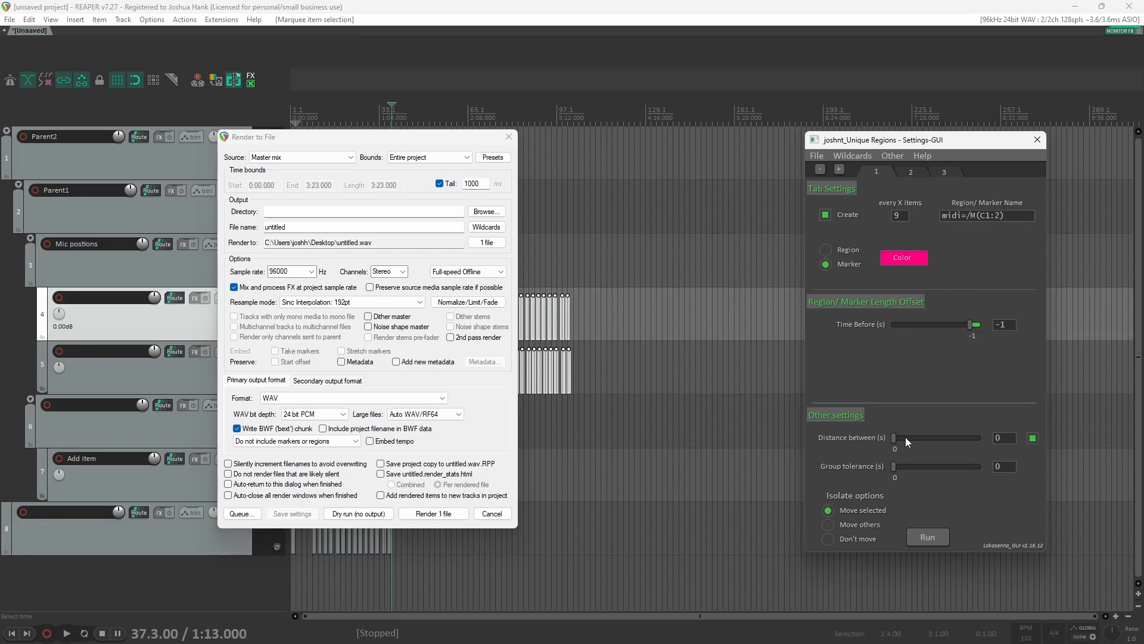
left_click_drag(1008, 442, 990, 444)
type("2")
left_click(1019, 492)
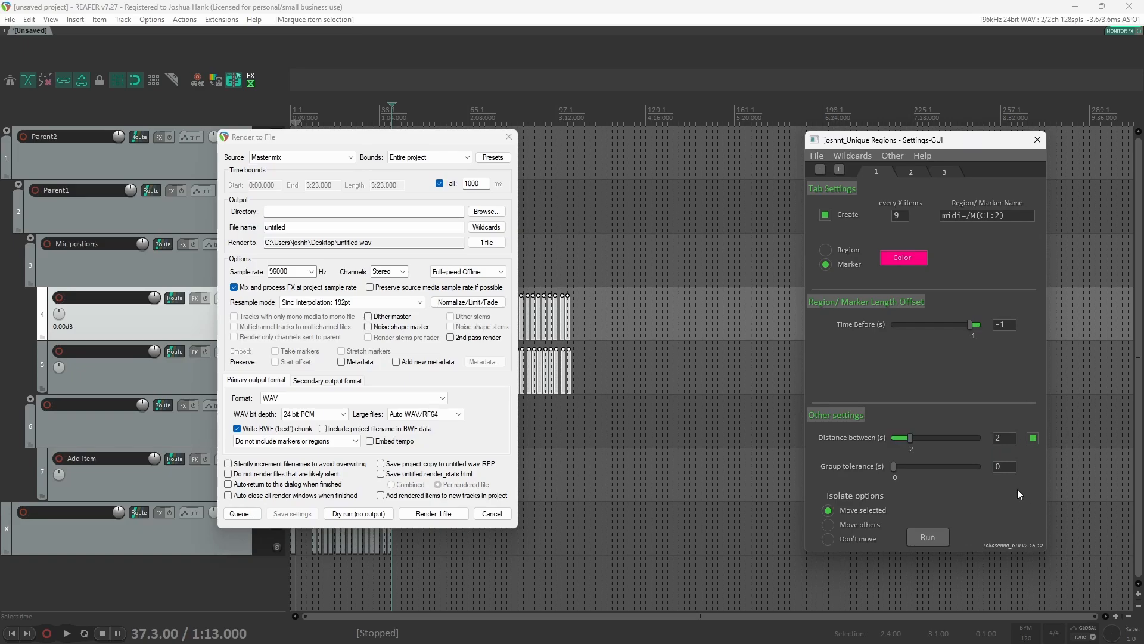
Step: On the third tab, set the region Time Before to -0.5 and Time After to 0.5
left_click(906, 172)
left_click(956, 171)
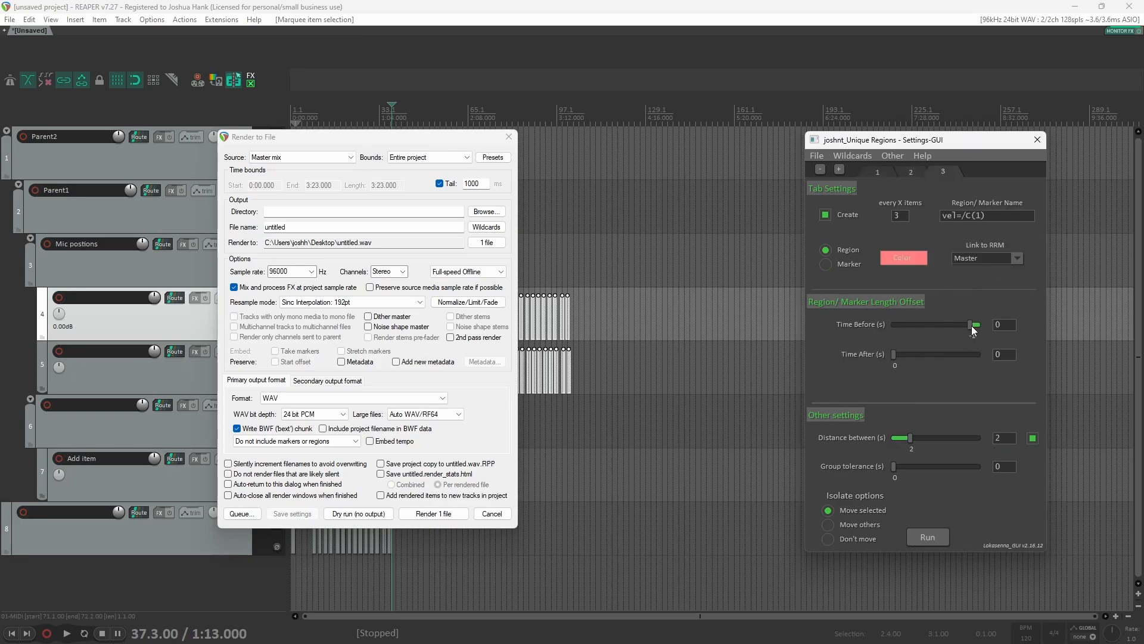
left_click_drag(971, 326, 978, 326)
left_click(895, 353)
Step: Move the Render to File dialog aside and run the script to create the regions and markers
left_click_drag(337, 148, 243, 136)
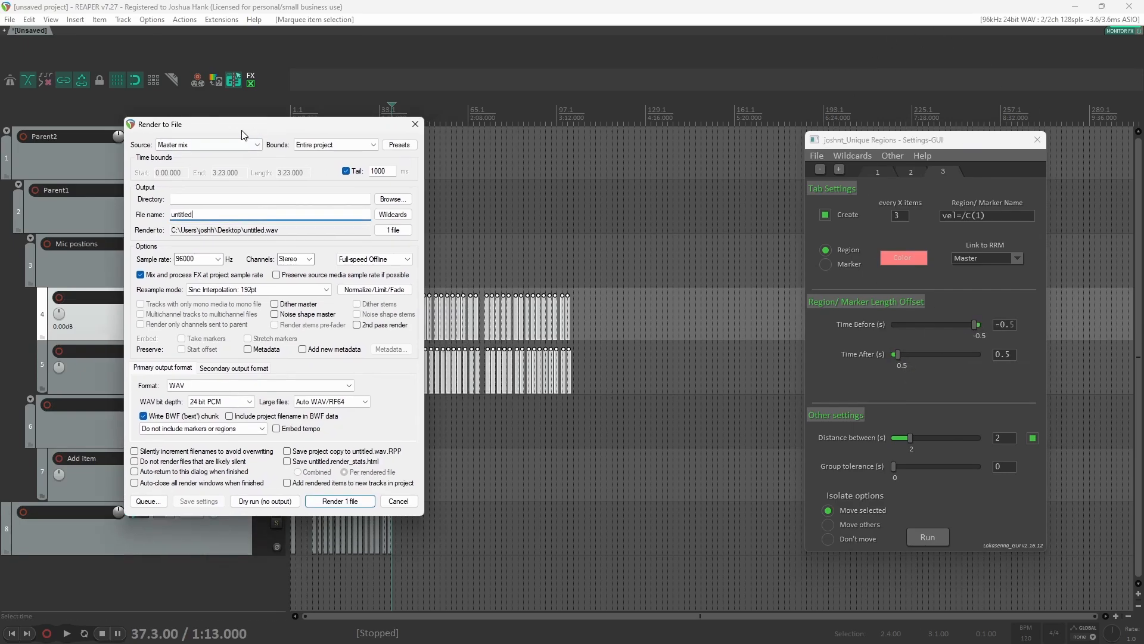
left_click(928, 537)
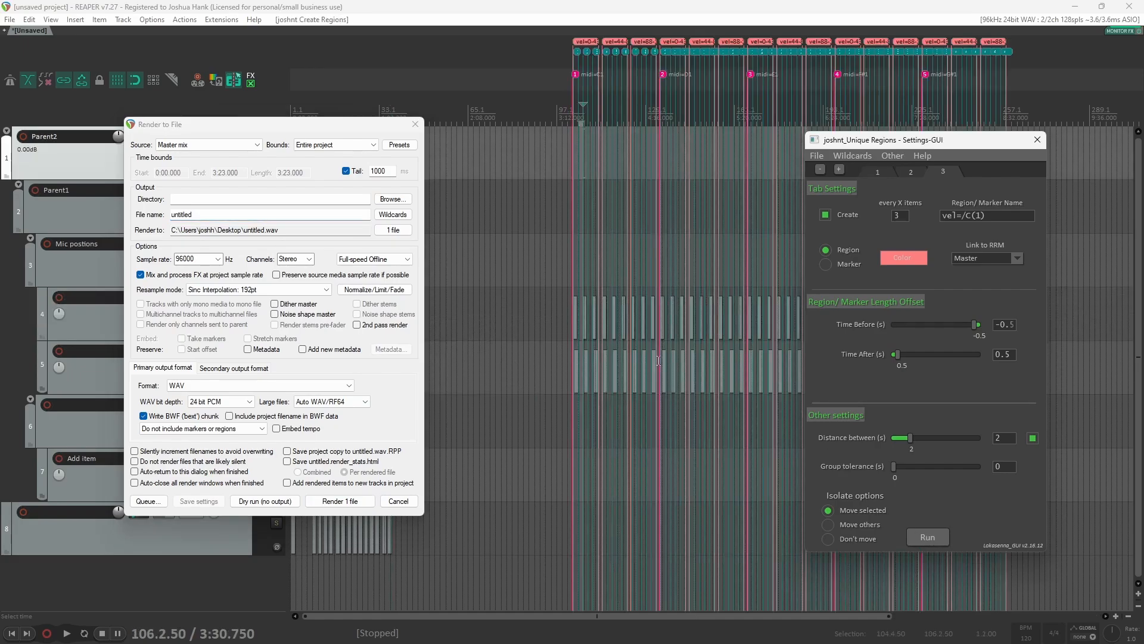
Step: Set the render source to Region render matrix
scroll(567, 456, "up", 2)
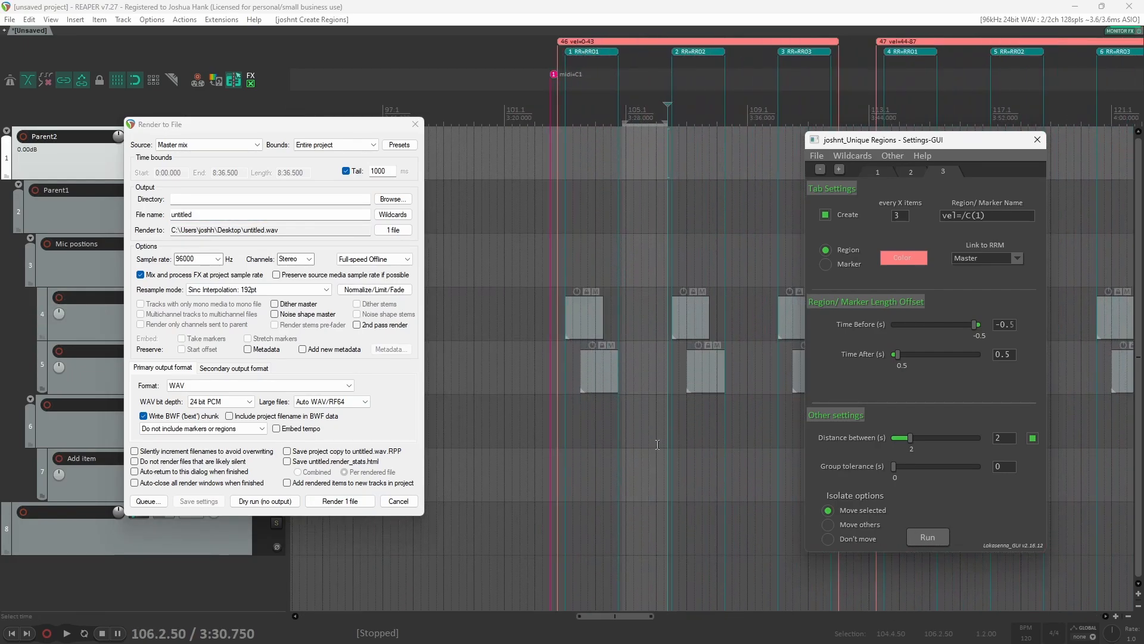
scroll(657, 444, "down", 2)
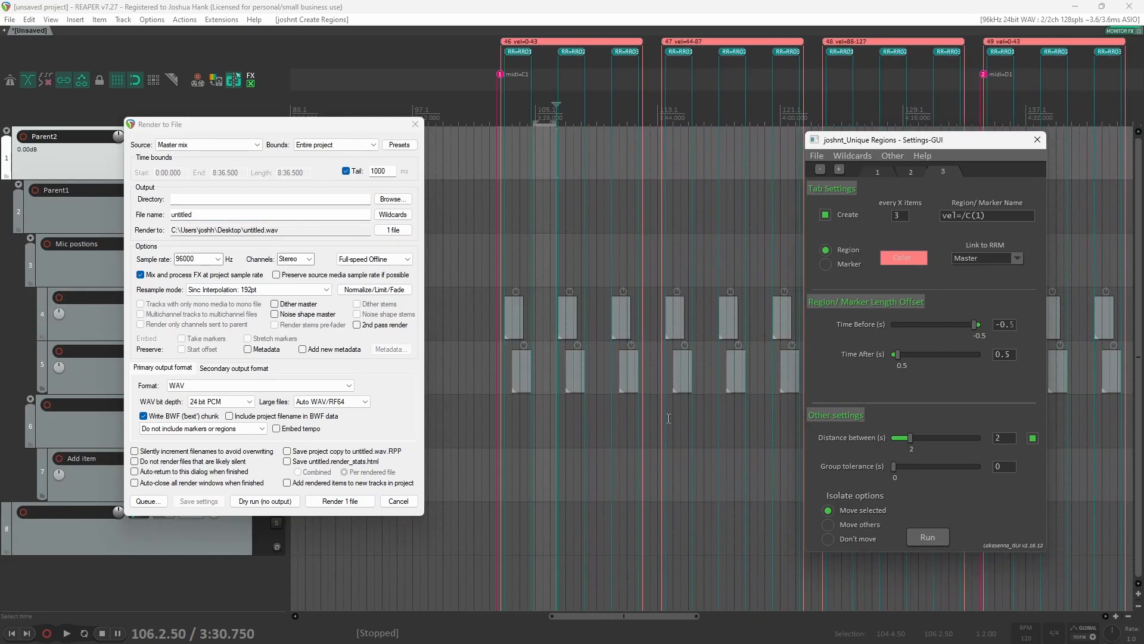
scroll(669, 418, "right", 10)
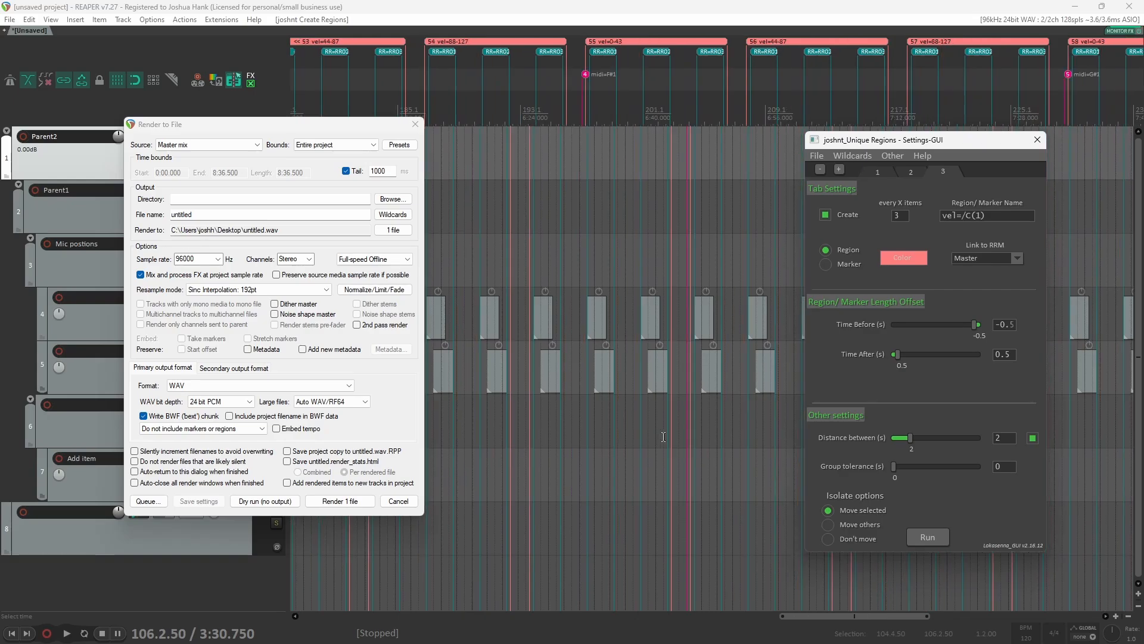
scroll(664, 437, "left", 4)
scroll(637, 334, "left", 3)
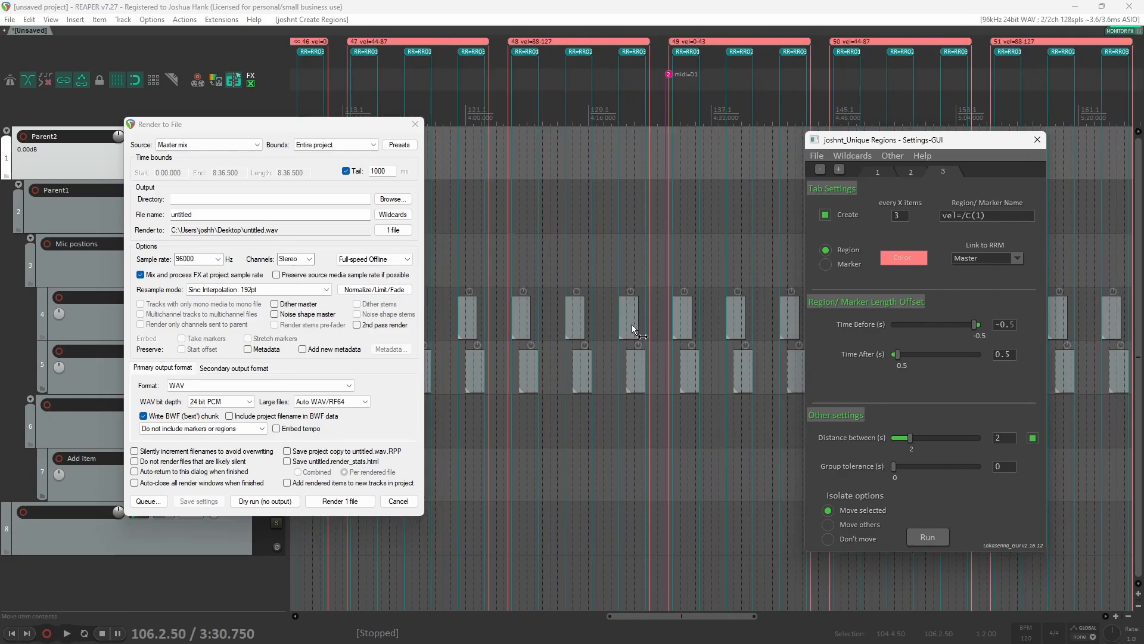
scroll(636, 331, "left", 2)
left_click(218, 145)
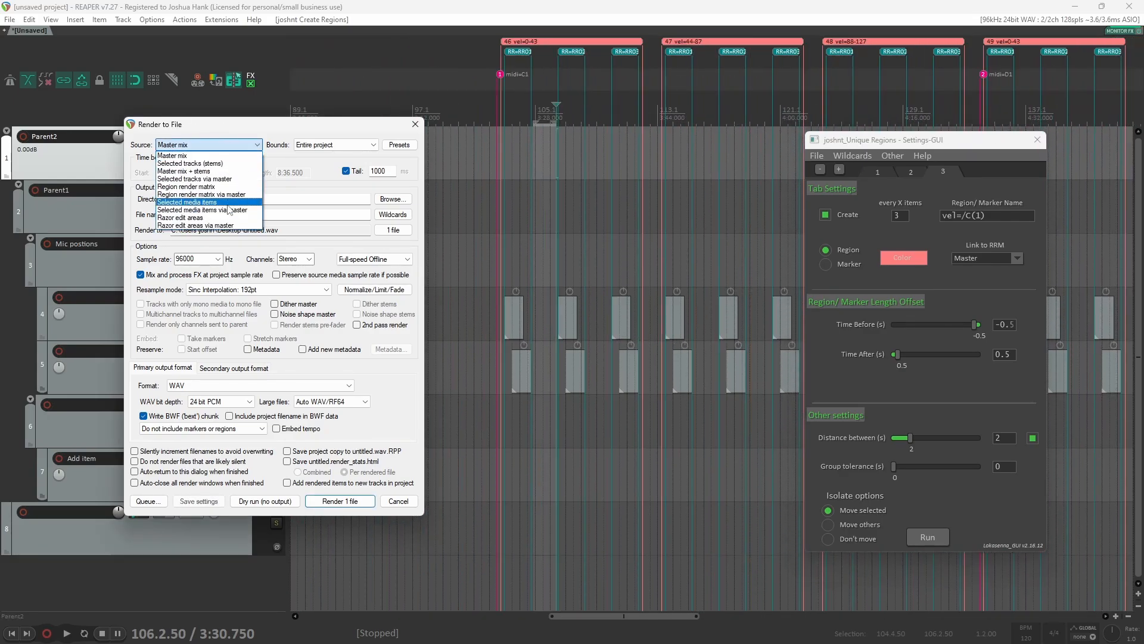
left_click(222, 186)
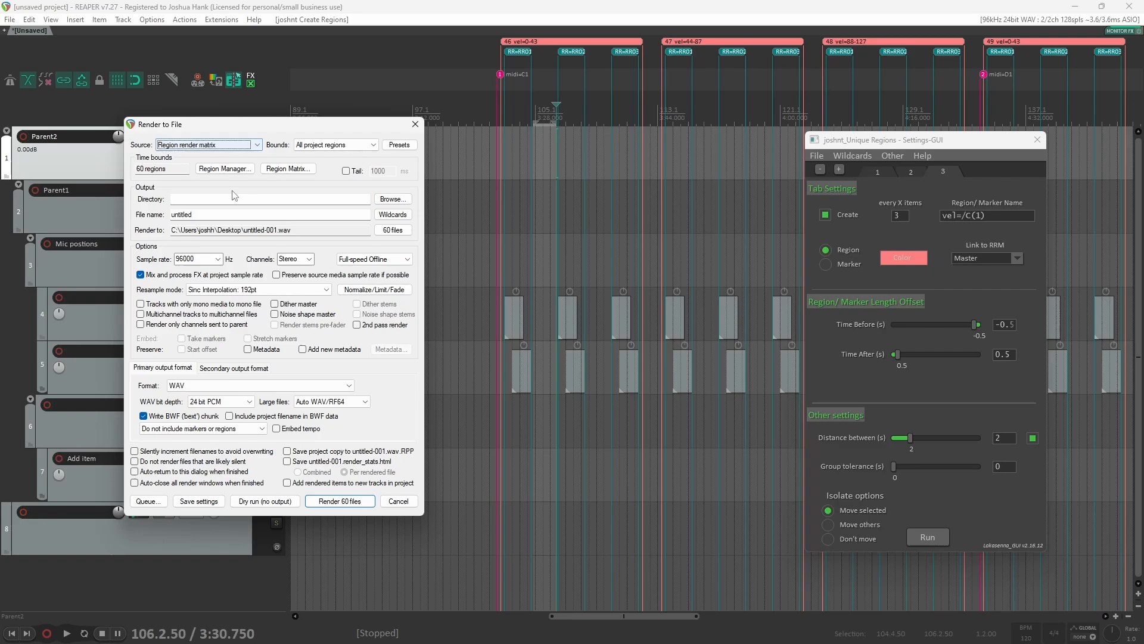
Step: Open the Region Render Matrix, enlarge it to review the region columns, and close it
left_click(299, 173)
left_click_drag(712, 110, 354, 139)
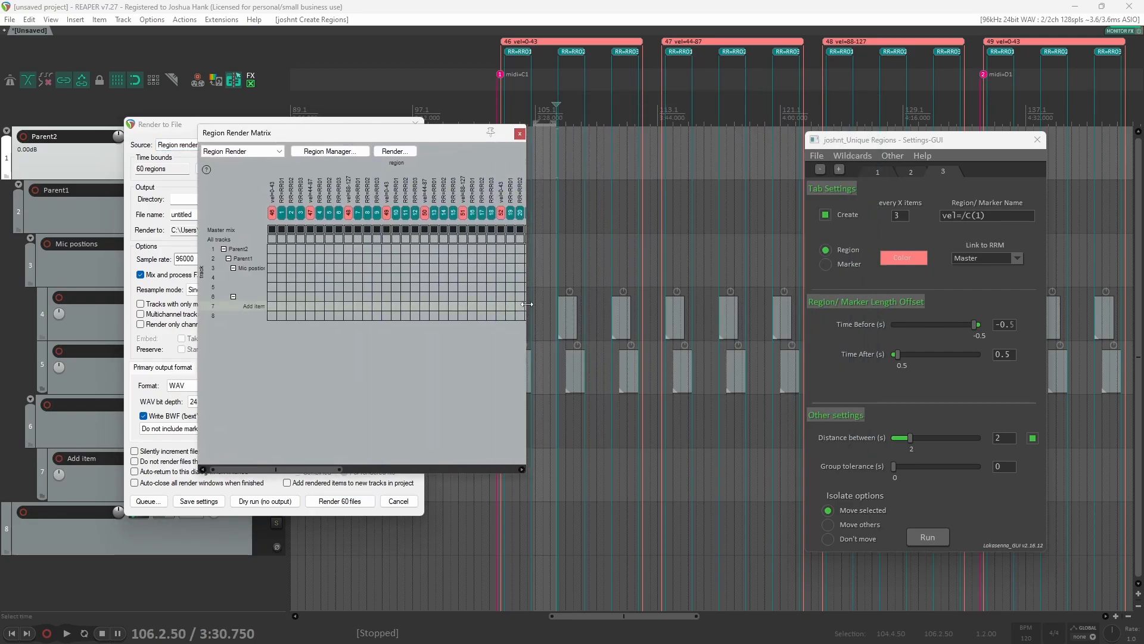
left_click_drag(526, 304, 793, 274)
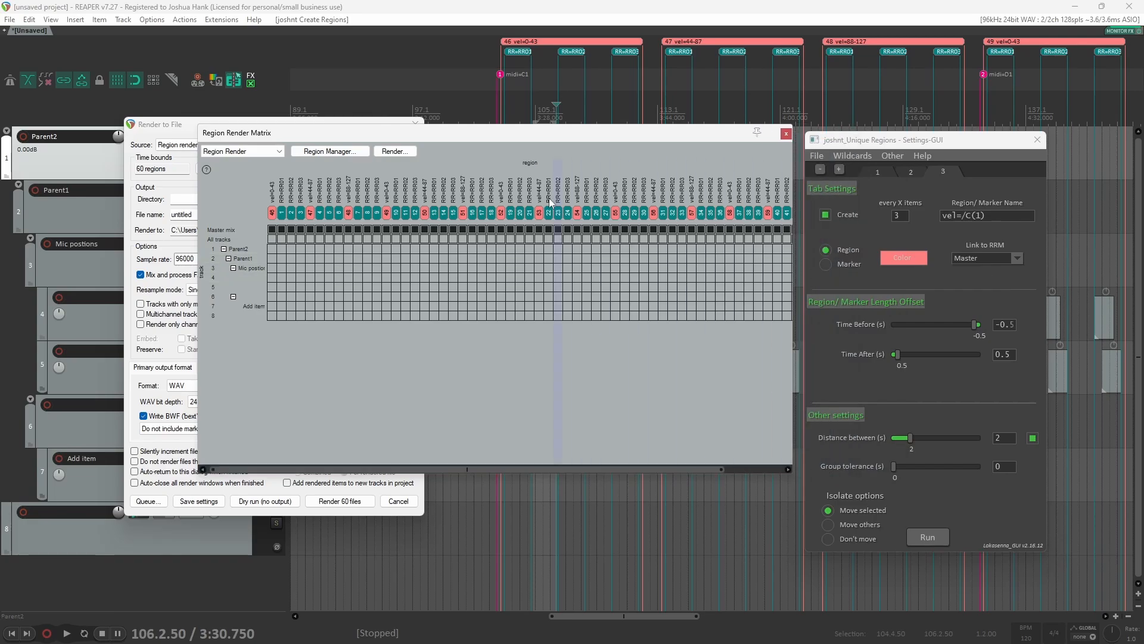
left_click(786, 134)
Step: Undo the script's region creation, redo it, and undo it again
key("ctrl+z")
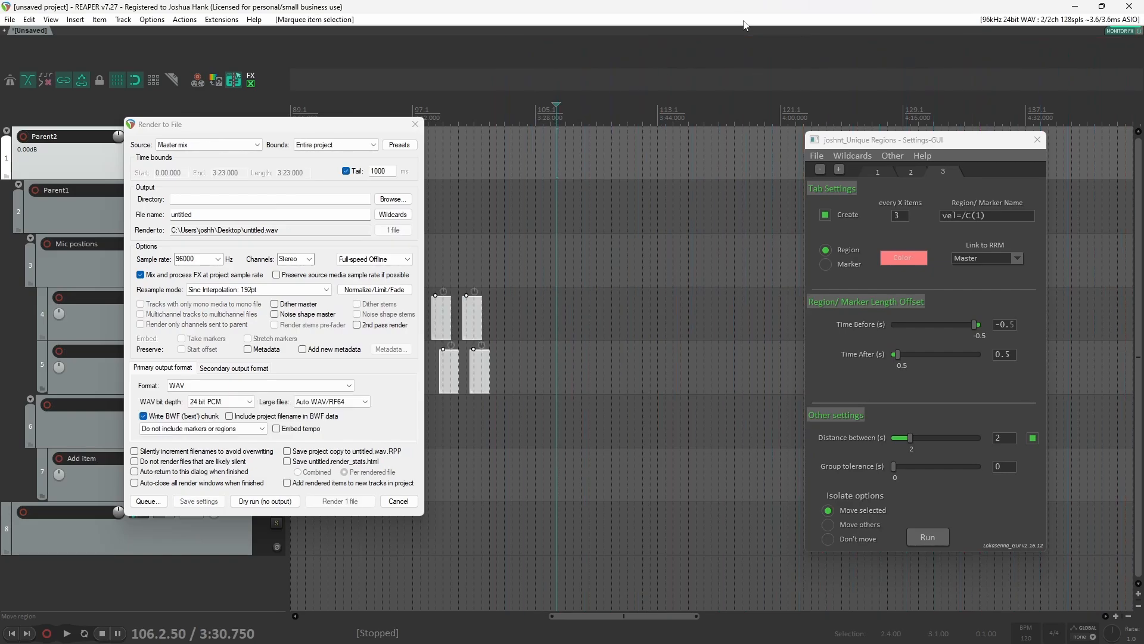
key("ctrl+shift+z")
key("ctrl+z")
Step: Set the third tab's Link to RRM option to None and run the script again
left_click(994, 256)
left_click(999, 348)
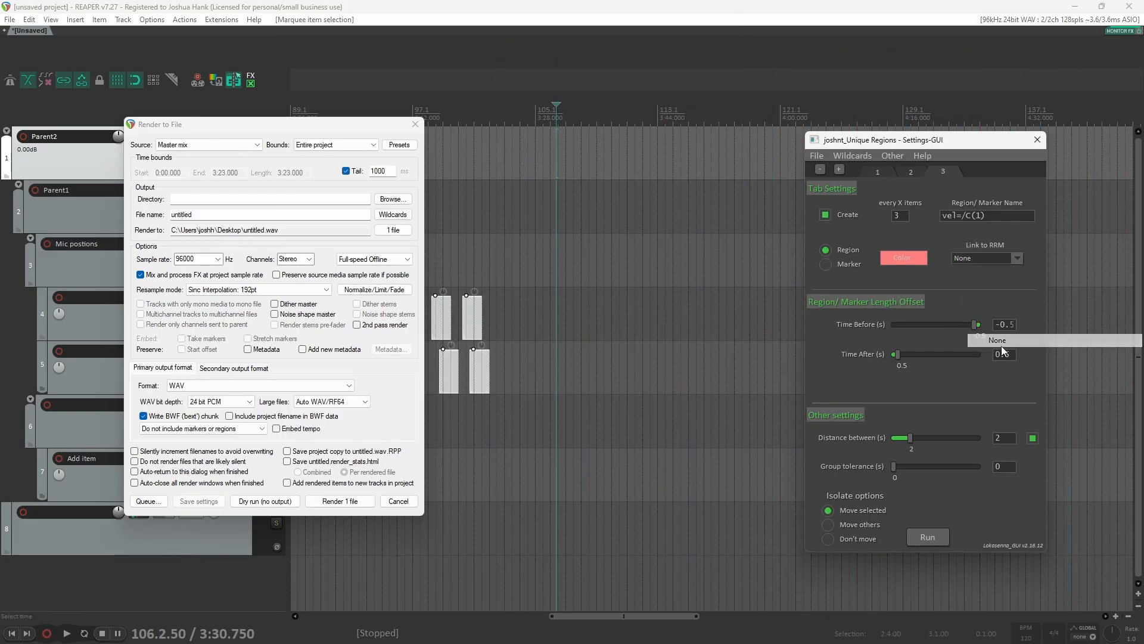
left_click(930, 536)
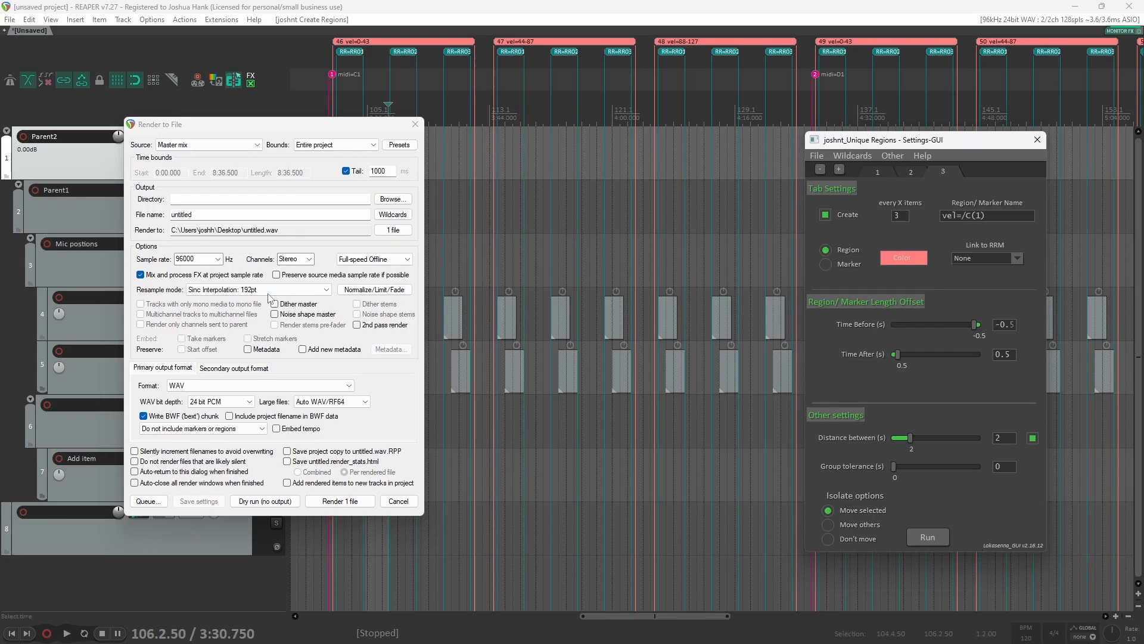
Step: Set the render source to Region render matrix and briefly review the Region Render Matrix
left_click(219, 146)
left_click(241, 188)
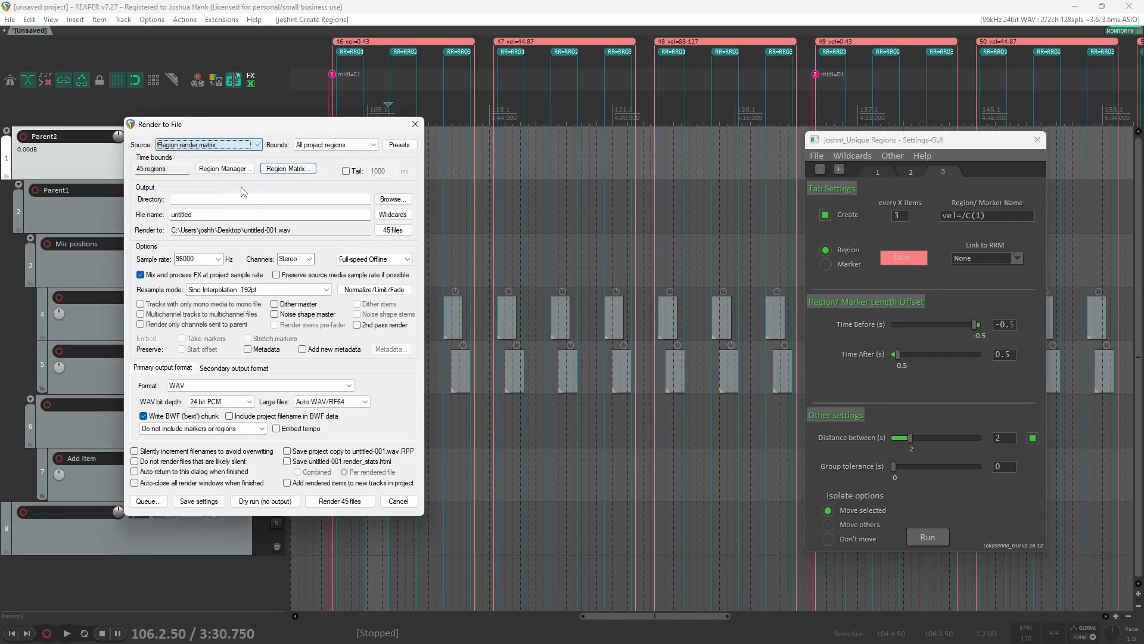
left_click(290, 170)
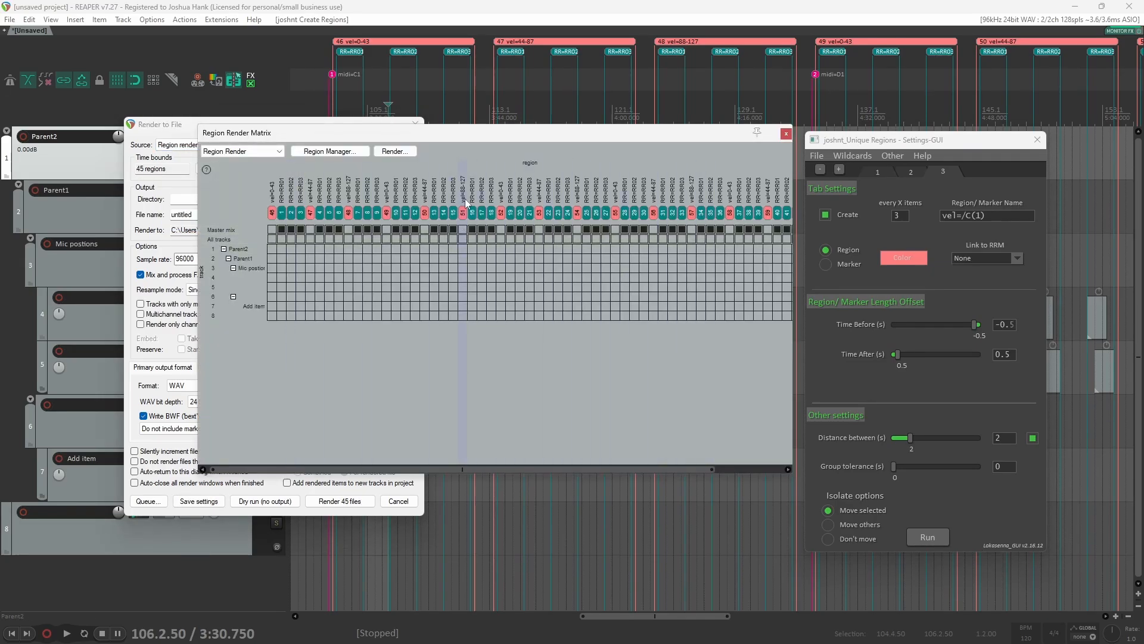
left_click(786, 134)
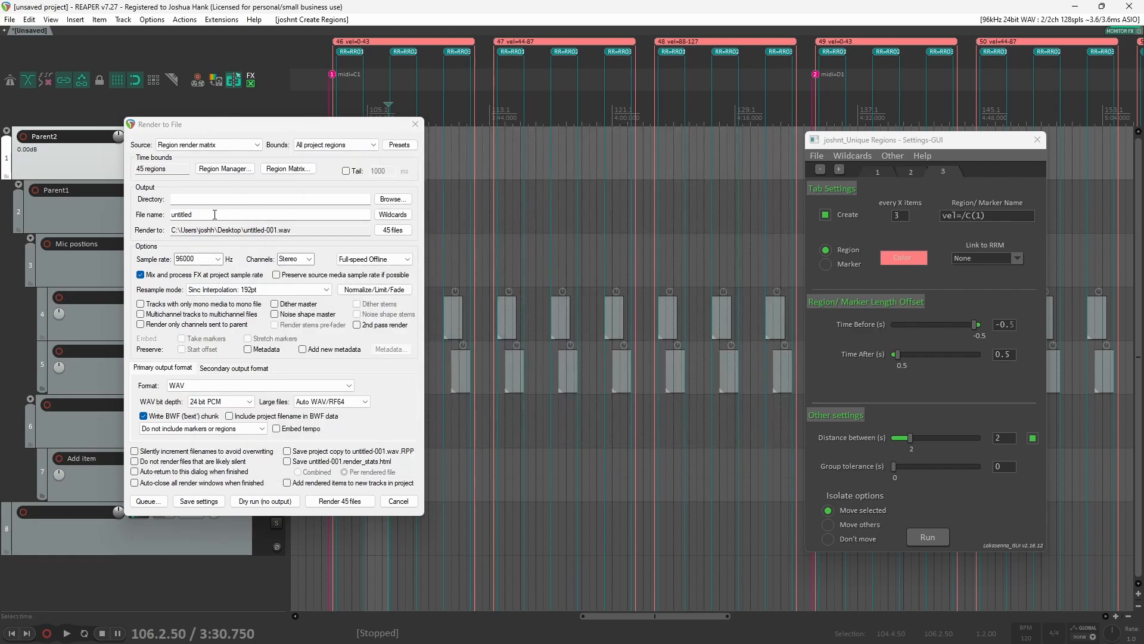
Step: Set the render file name to $region(midi)_$region(vel)_$region(RR)
left_click(217, 216)
double_click(217, 215)
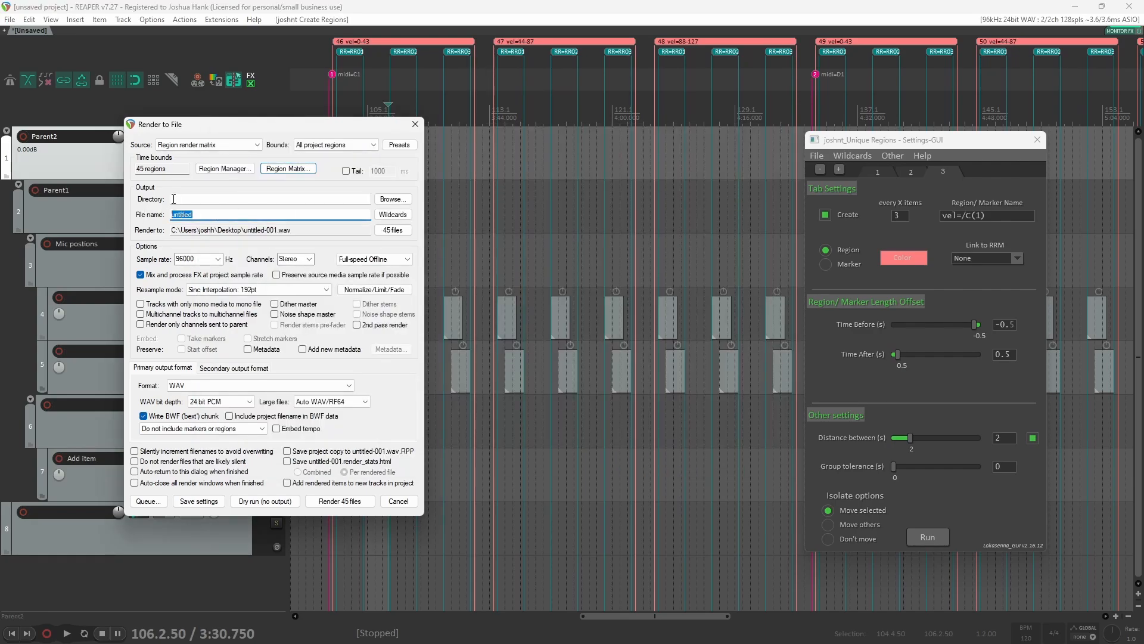
type("$regio")
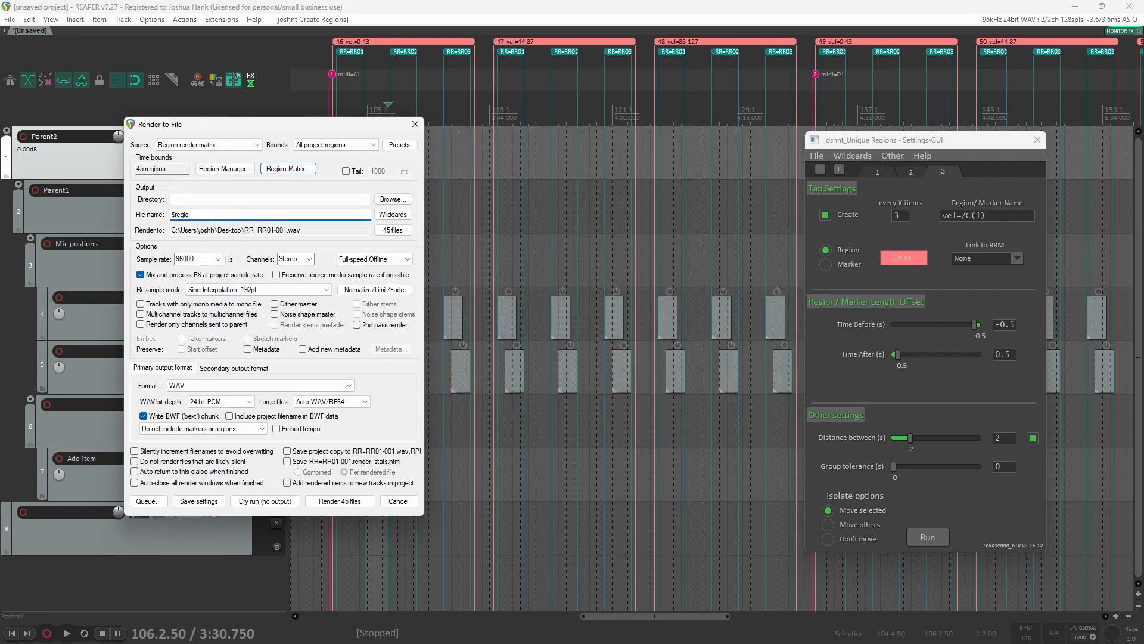
type("n(midi)")
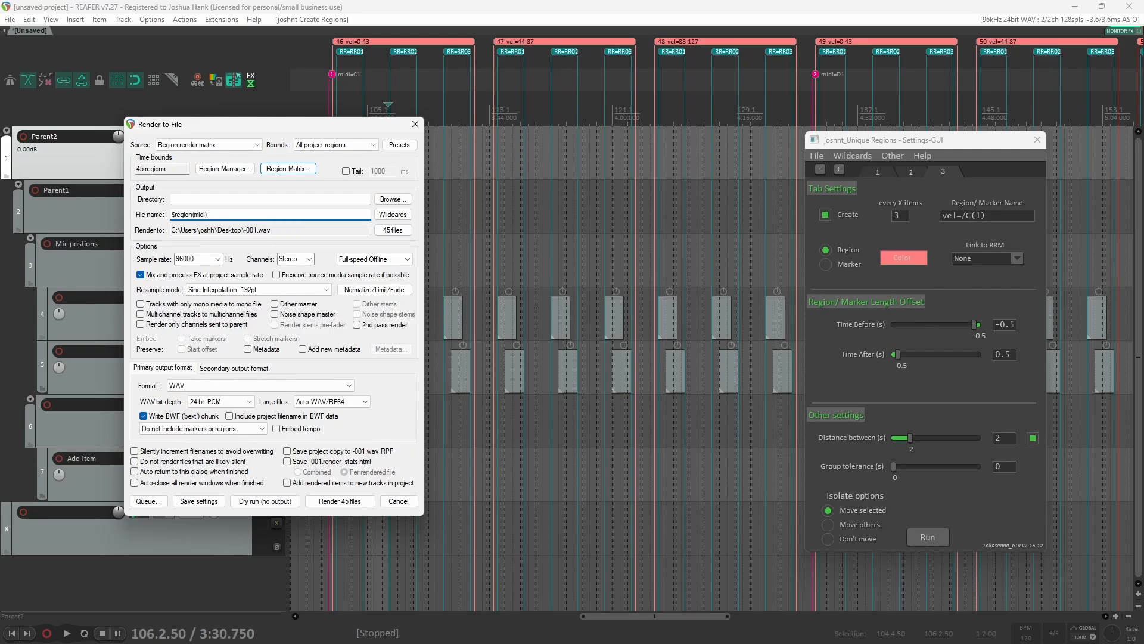
type("_$regio")
type("n()")
type("vel")
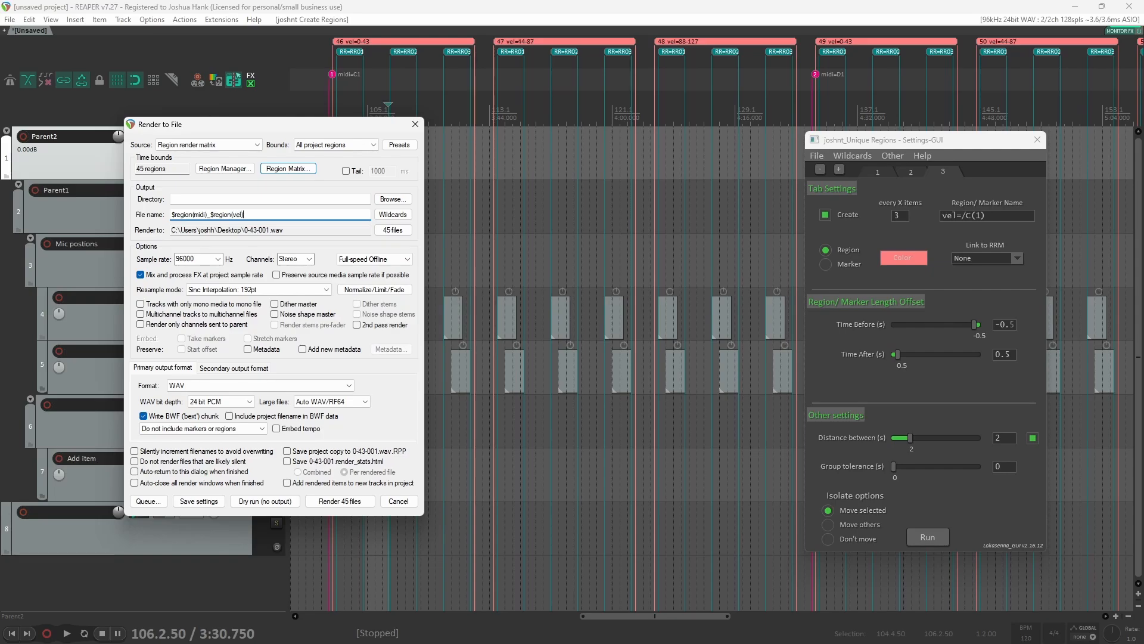
type("_$region")
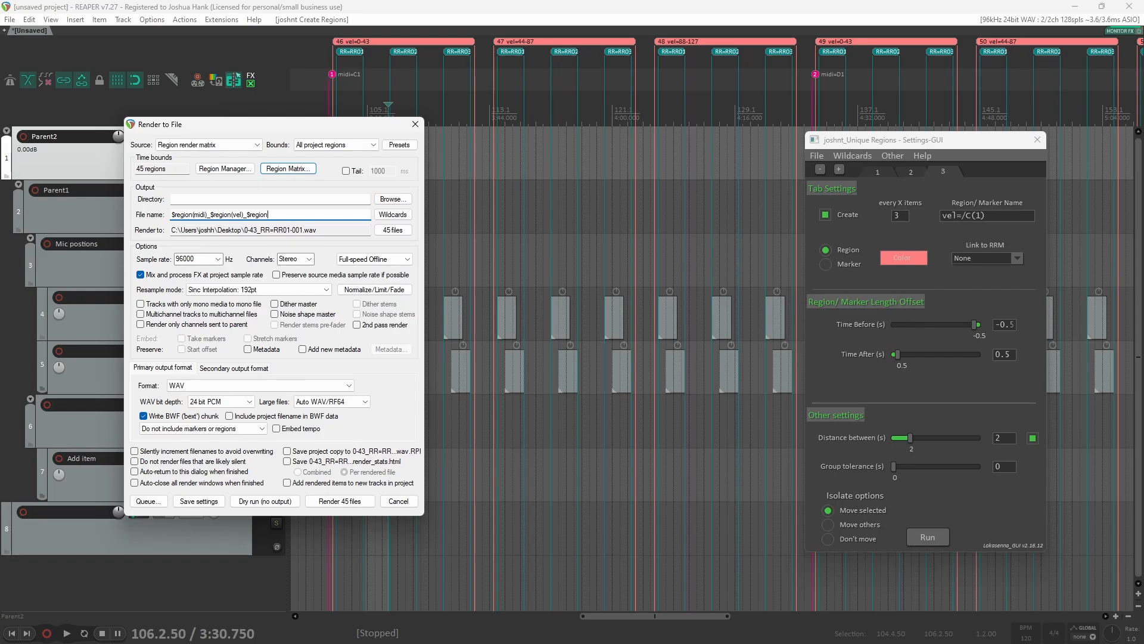
type("()RR")
Step: Change the first wildcard in the file name to $marker(midi)
left_click(173, 214)
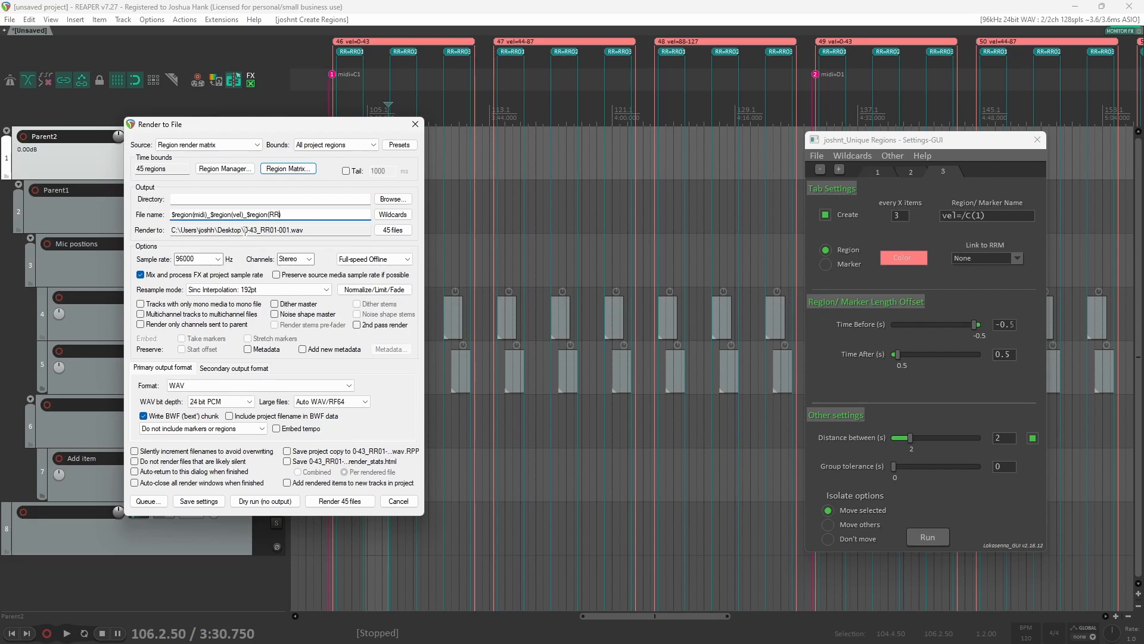
left_click_drag(244, 230, 293, 227)
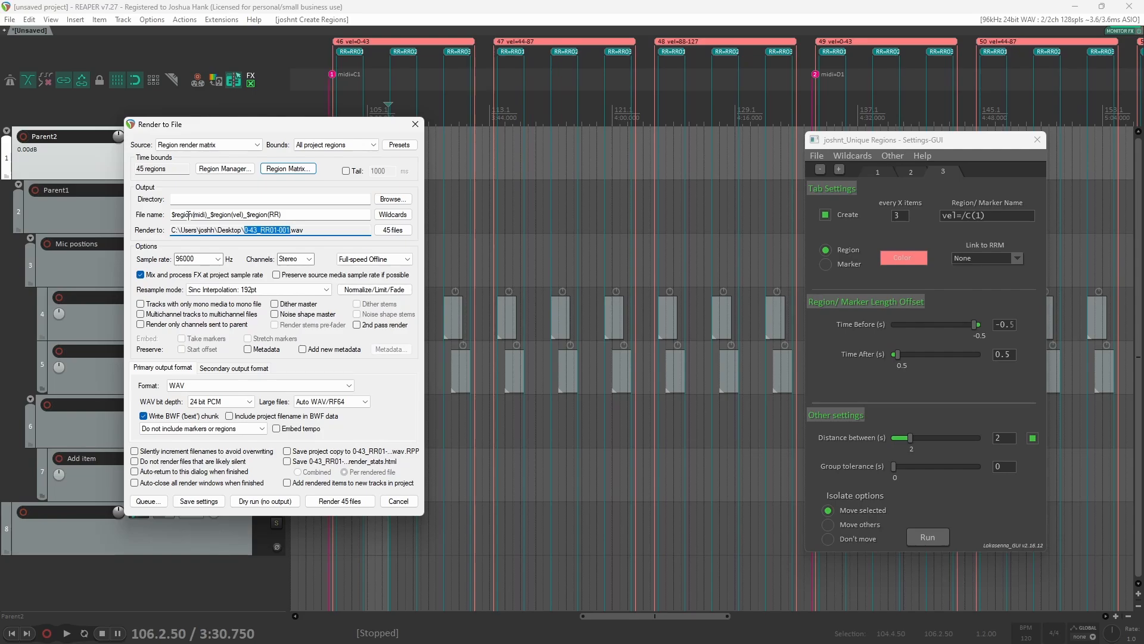
left_click_drag(192, 215, 177, 214)
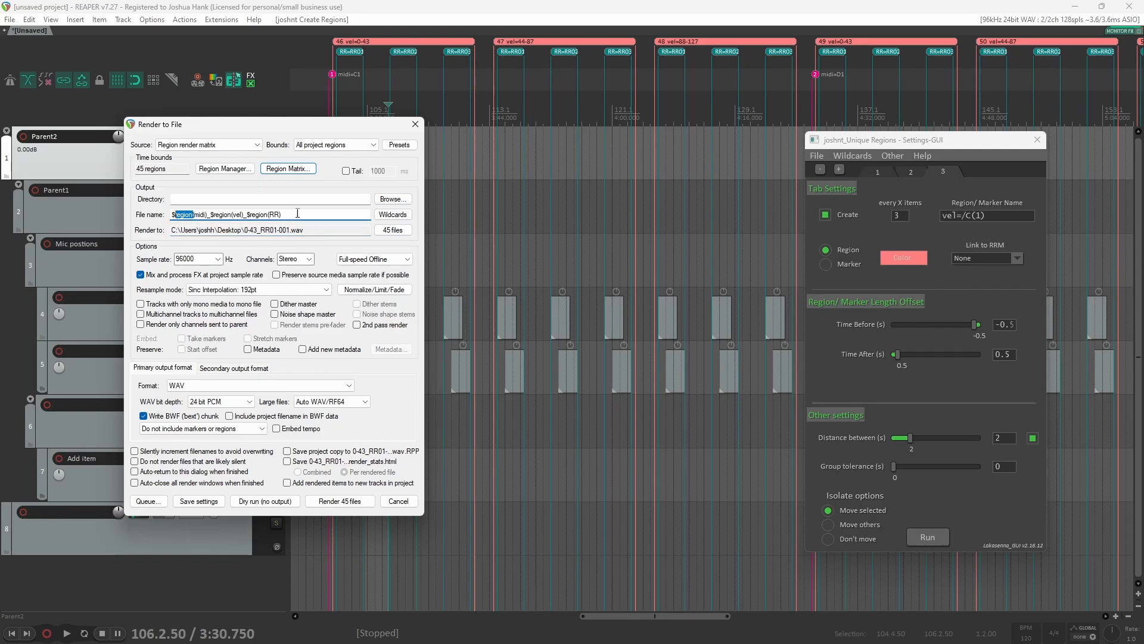
type("marker")
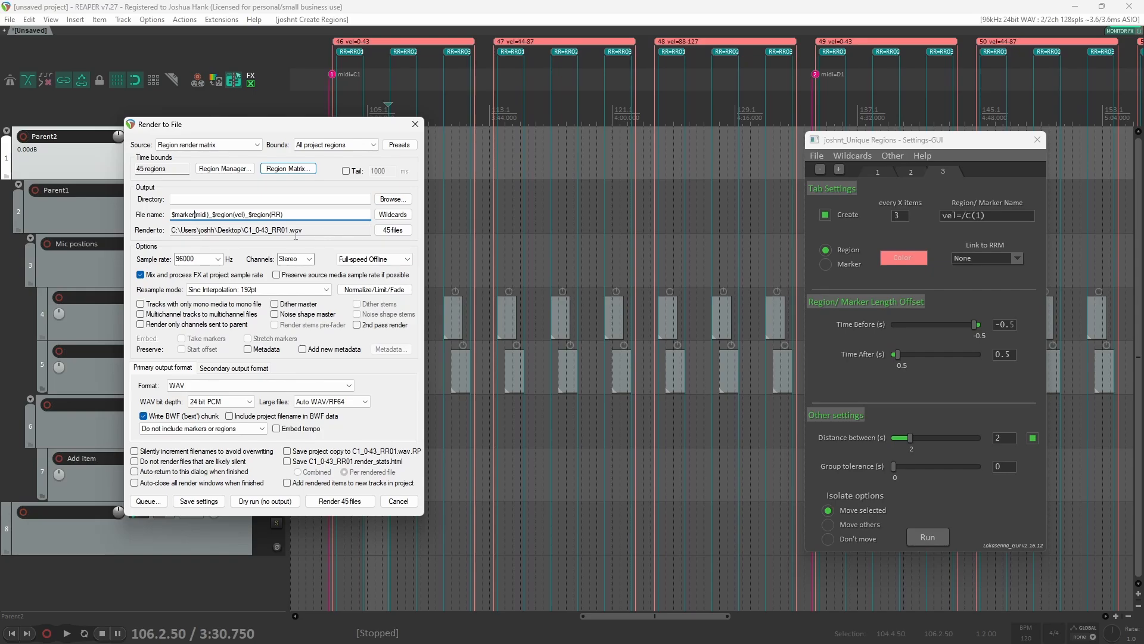
Step: Review the render path preview and the Region Render Matrix
left_click_drag(245, 230, 290, 229)
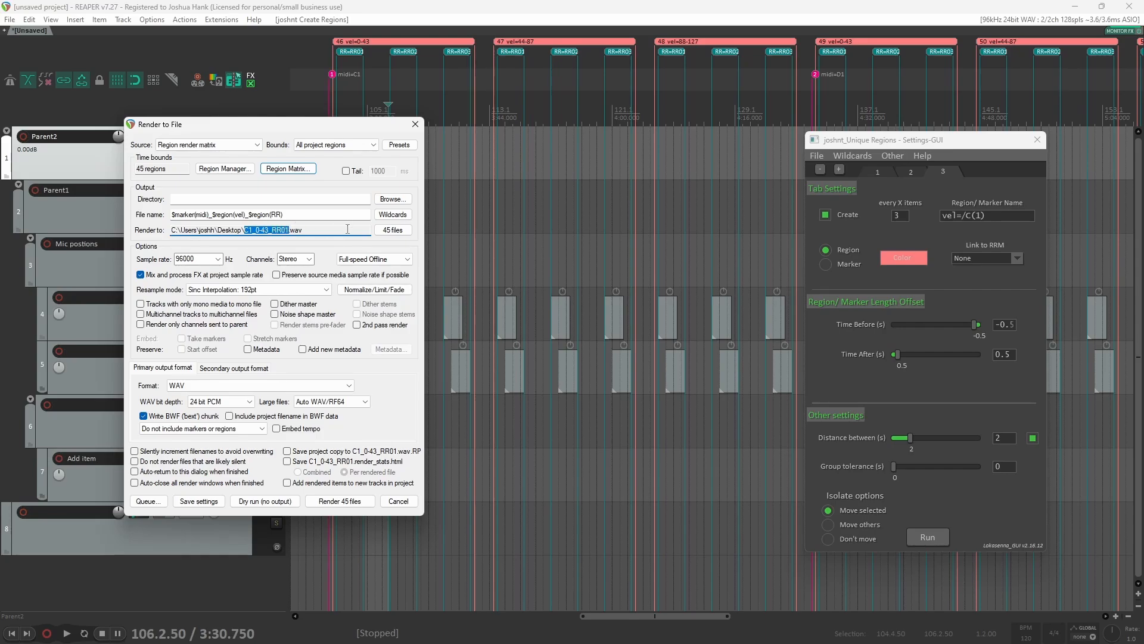
left_click(312, 170)
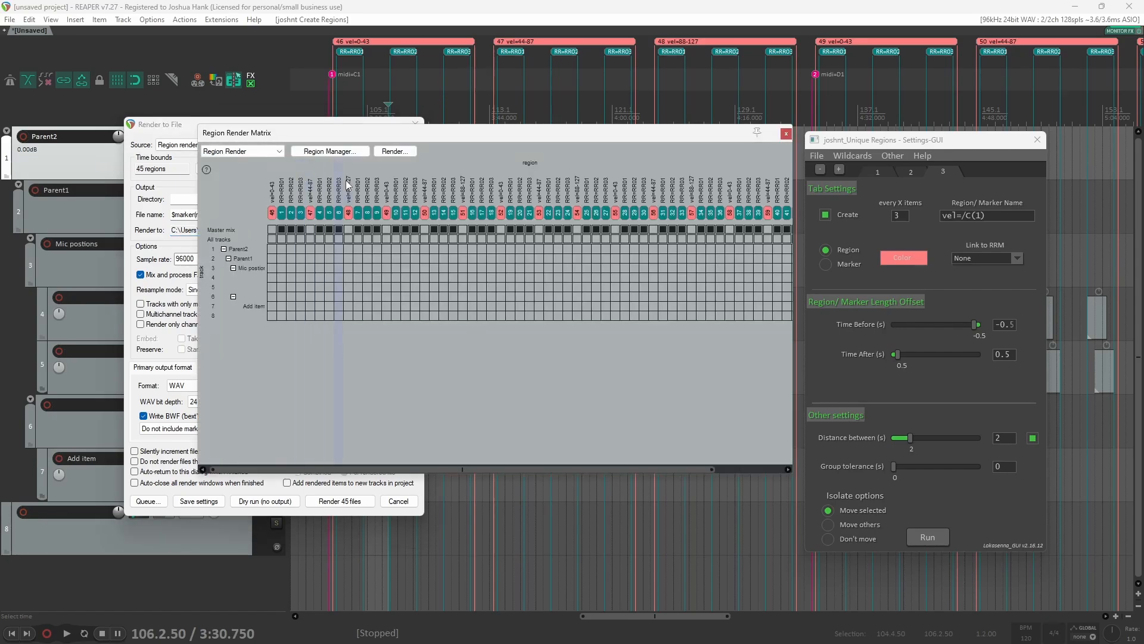
left_click(786, 133)
Step: Prefix the file name with ViolinLegato_ to make ViolinLegato_$marker(midi)_$region(vel)_$region(RR)
left_click(171, 215)
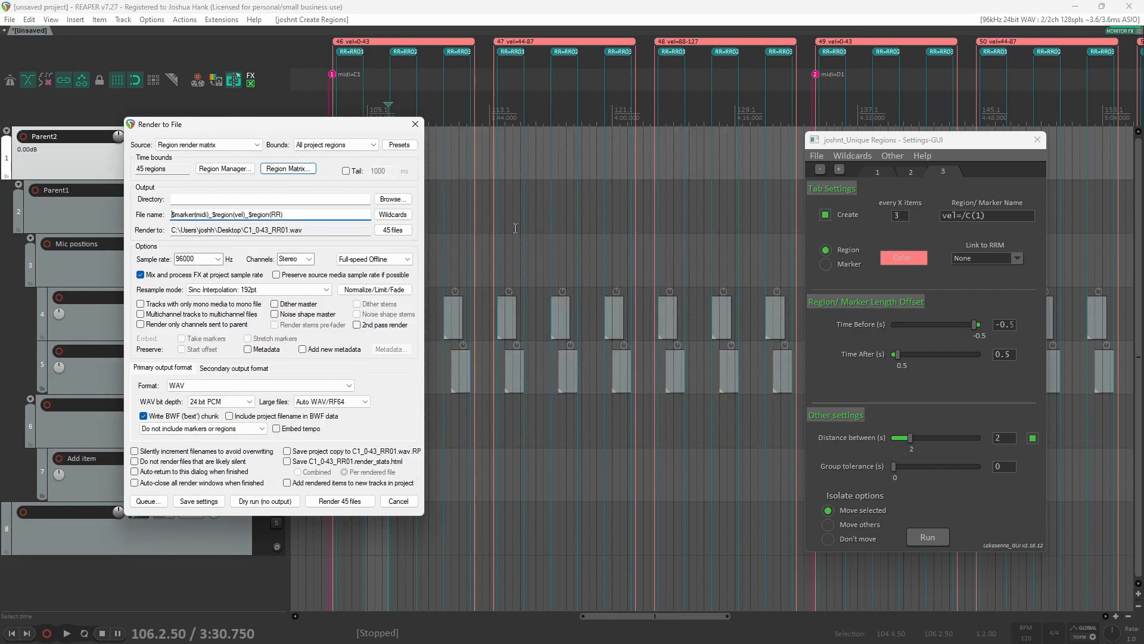
type("Ve")
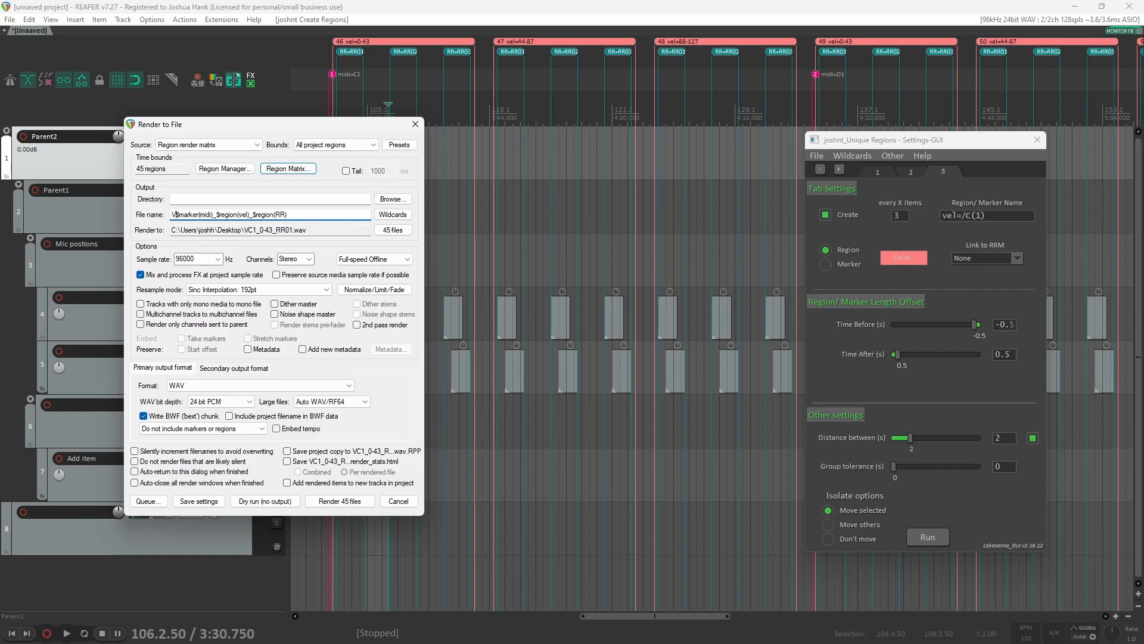
key("BackSpace")
type("iolin")
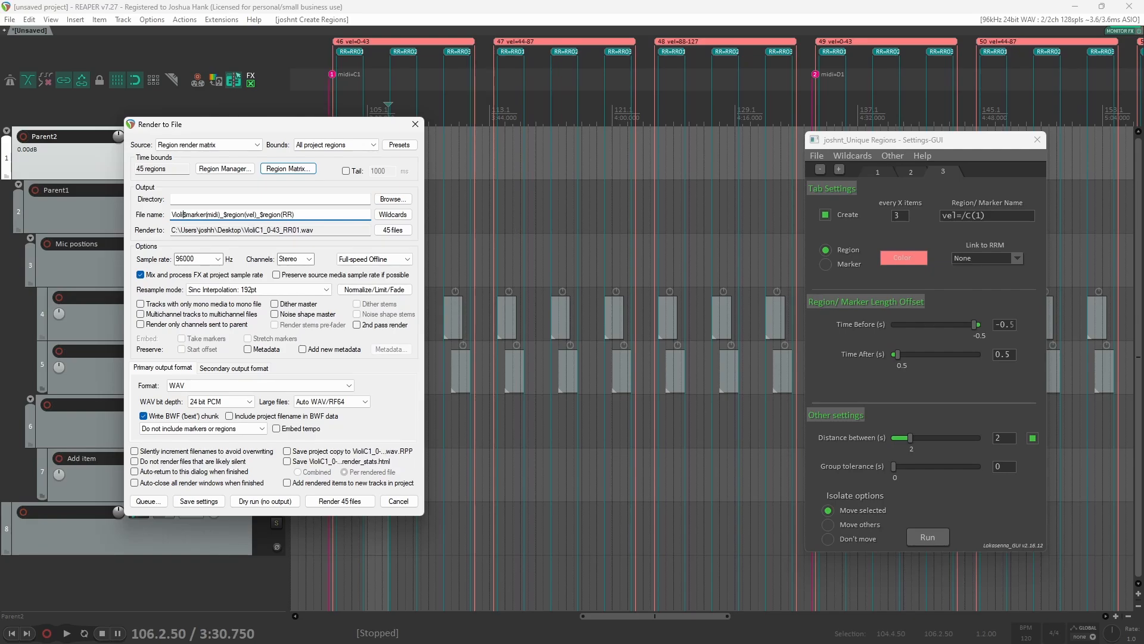
type("egato")
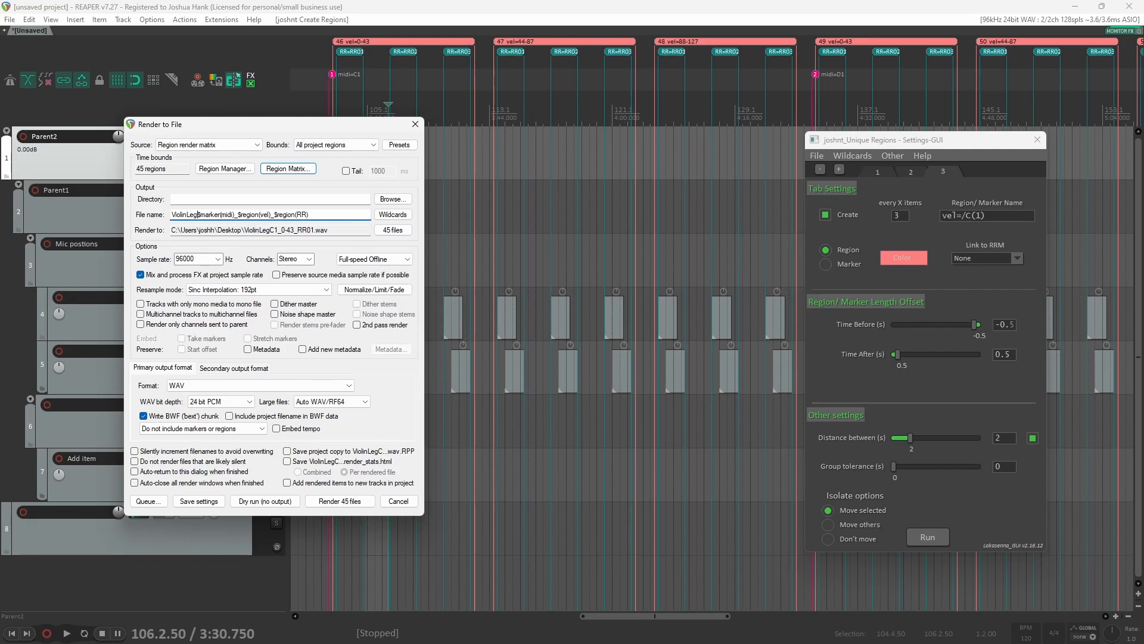
type("_")
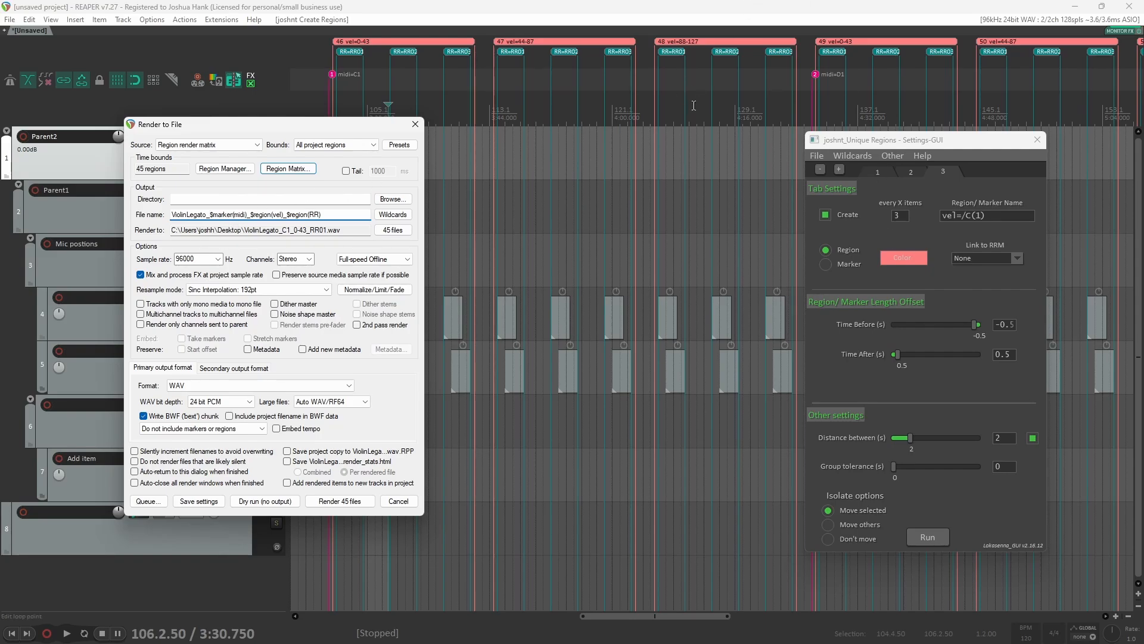
scroll(446, 382, "down", 3)
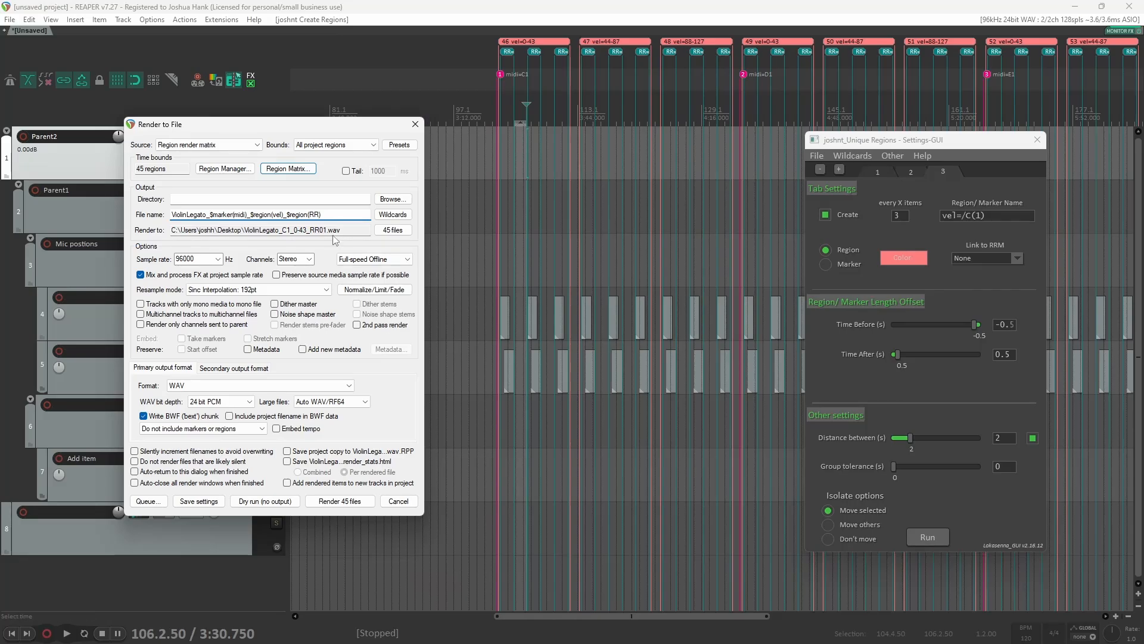
Step: Inspect the generated regions and items on the timeline while repositioning the render dialog
left_click_drag(243, 130, 119, 142)
scroll(509, 396, "up", 4)
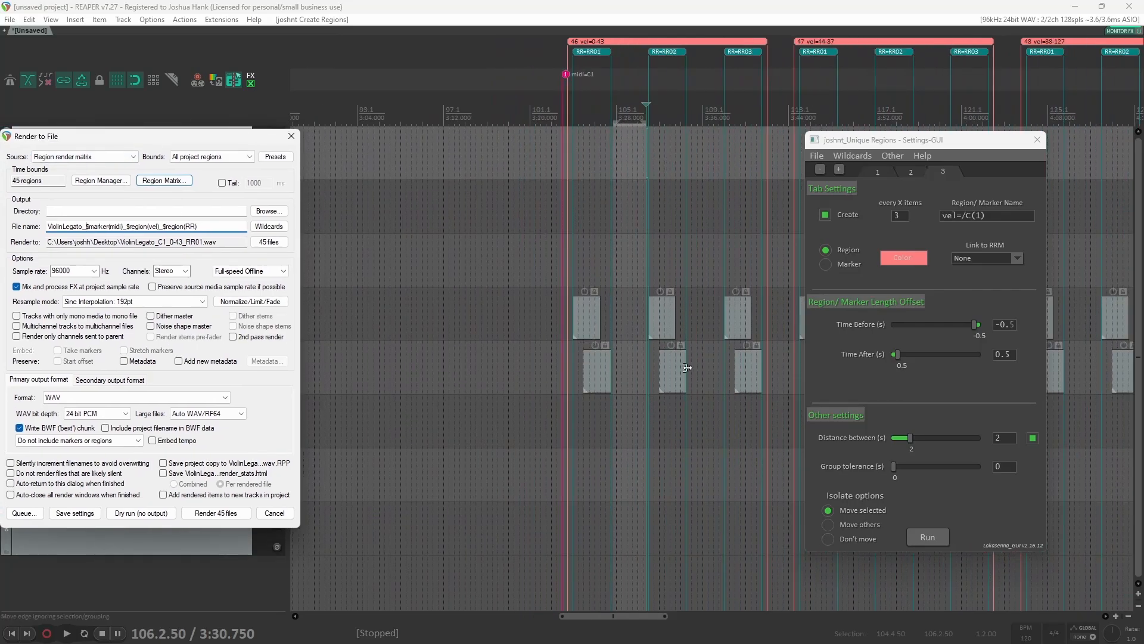
scroll(688, 369, "up", 5)
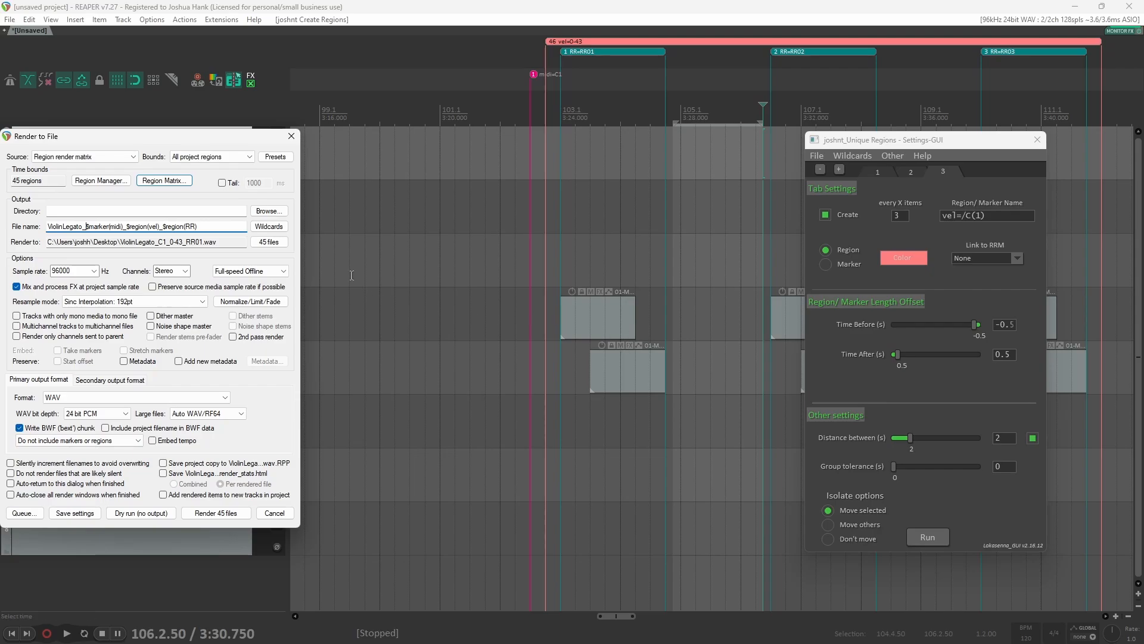
left_click_drag(149, 145, 548, 125)
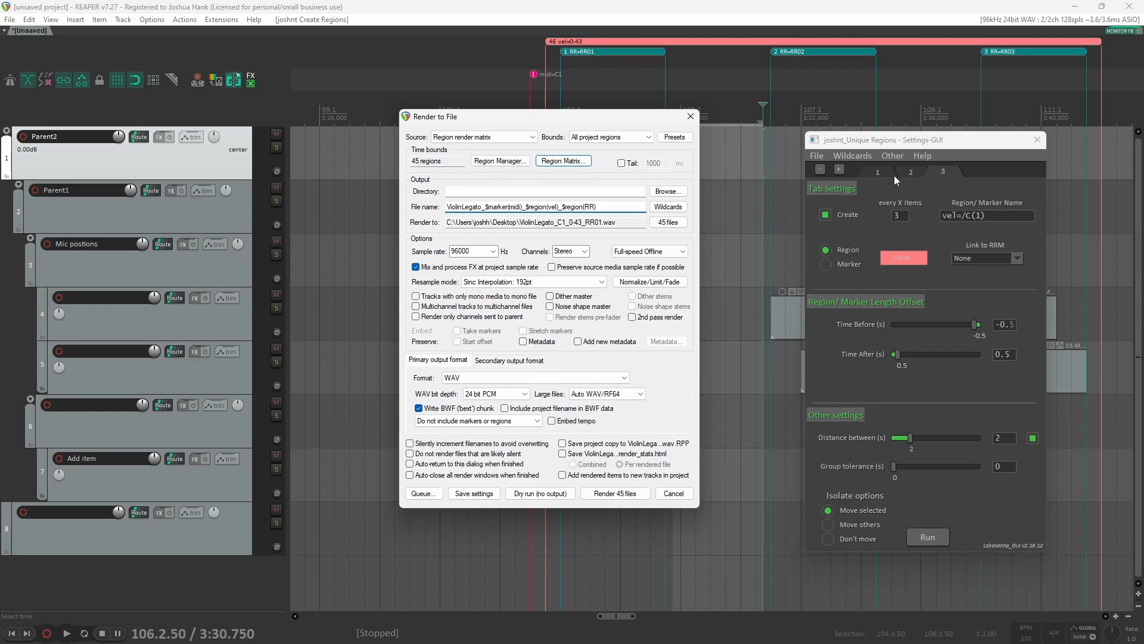
left_click_drag(524, 126, 424, 128)
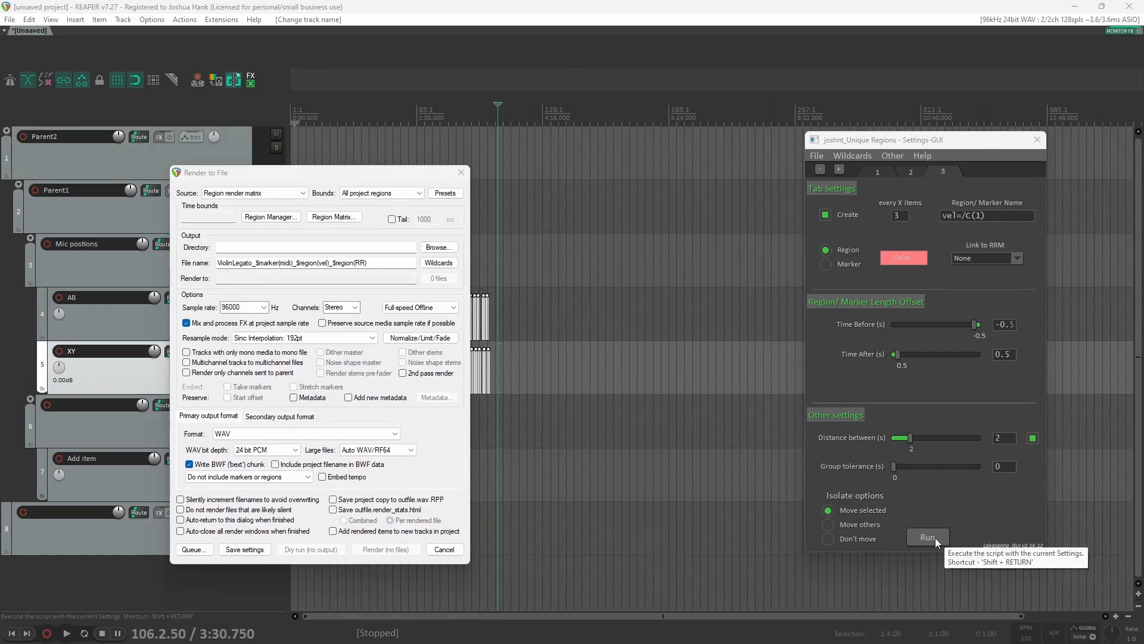
left_click_drag(256, 176, 658, 185)
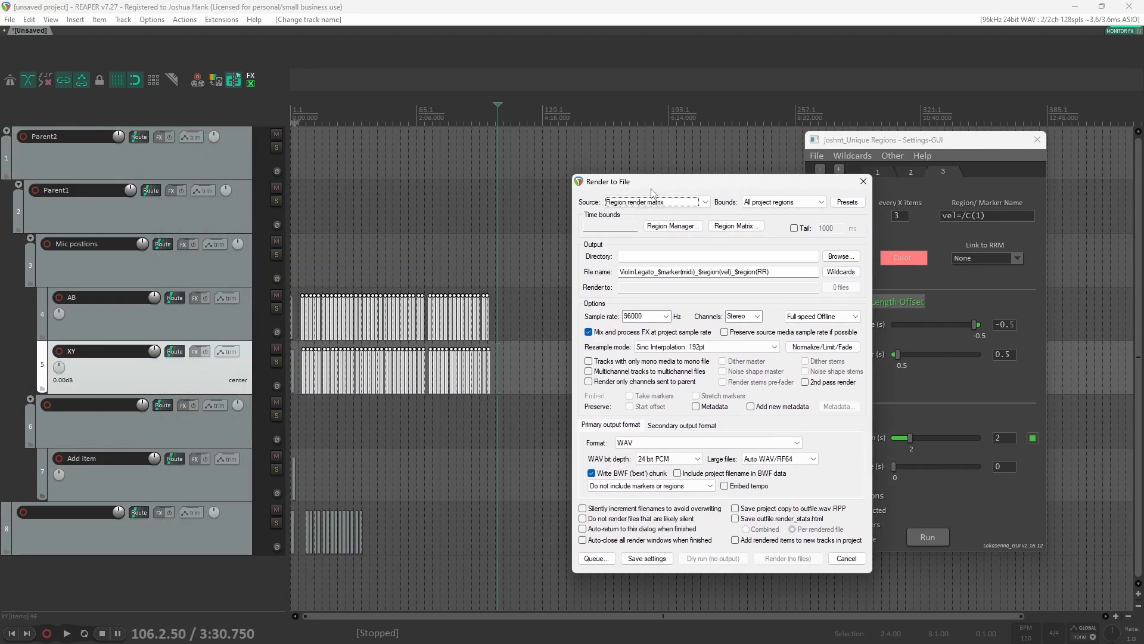
scroll(299, 393, "up", 3)
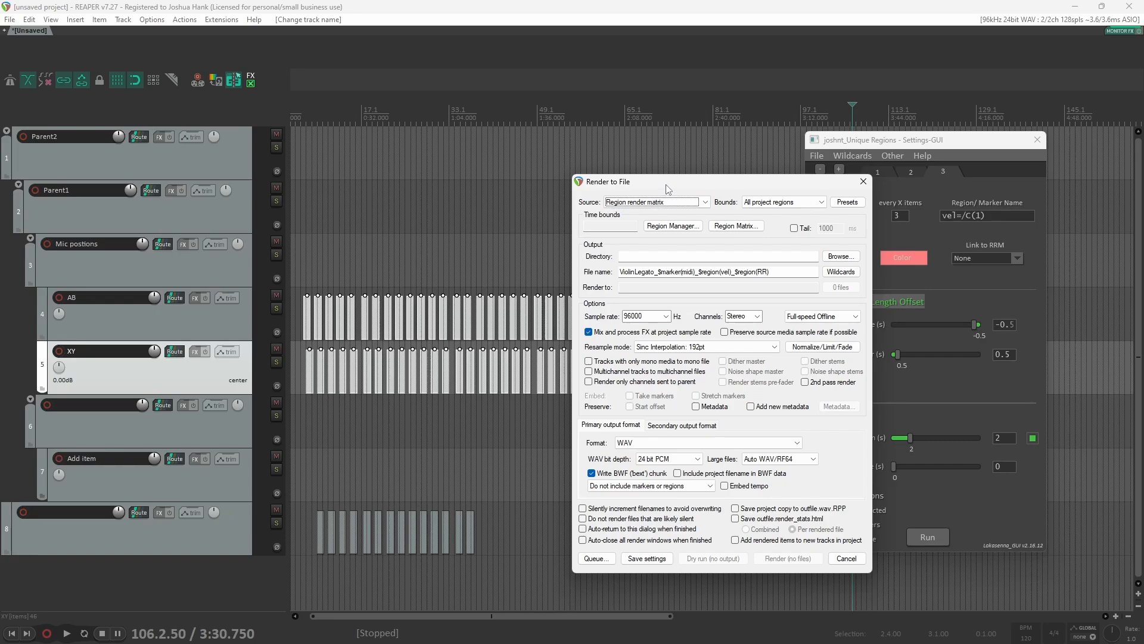
left_click_drag(666, 185, 277, 208)
Step: In the script's second tab, set Link to RRM to Each Track and run the script
left_click(918, 176)
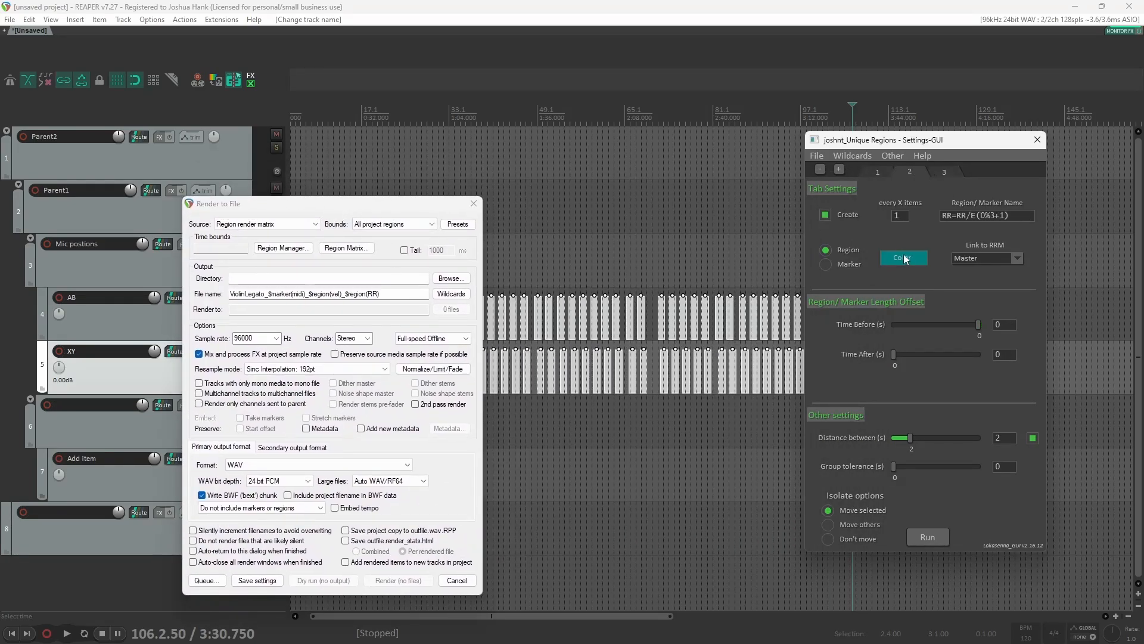
left_click(989, 260)
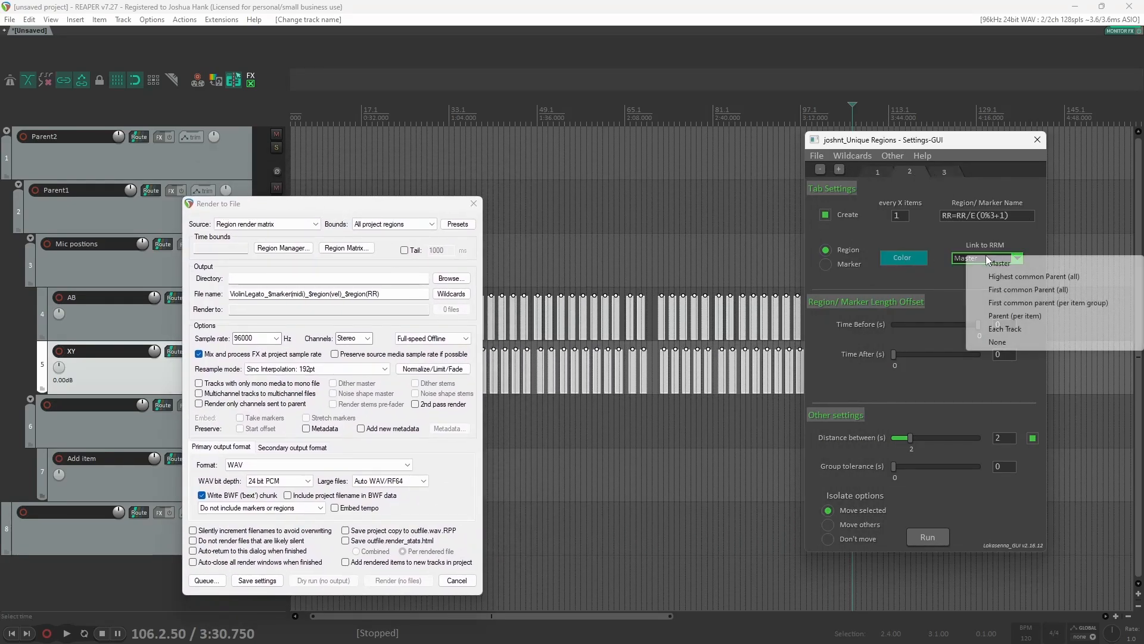
left_click(1013, 329)
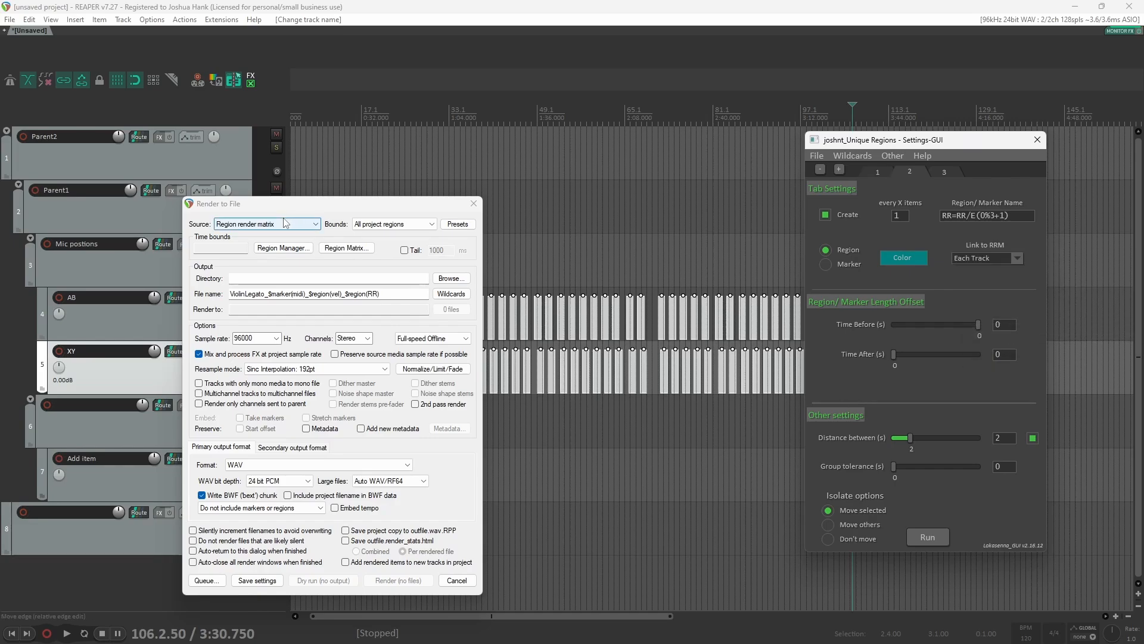
left_click_drag(286, 209, 376, 94)
left_click(937, 538)
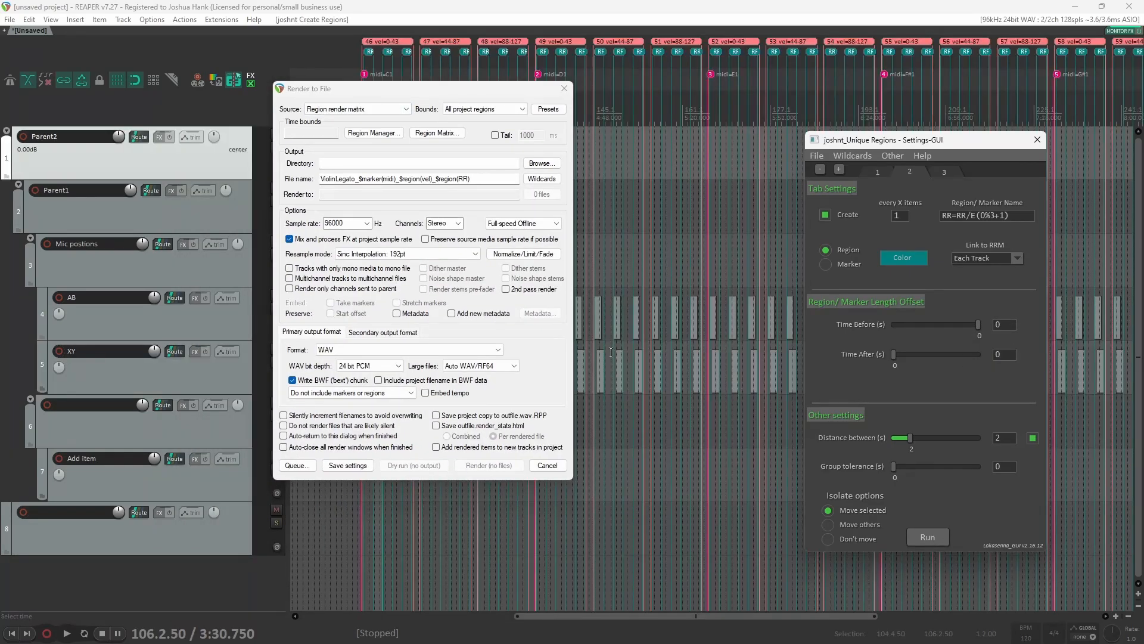
Step: Open the Region Render Matrix to review which tracks each region renders, then close it
left_click(438, 133)
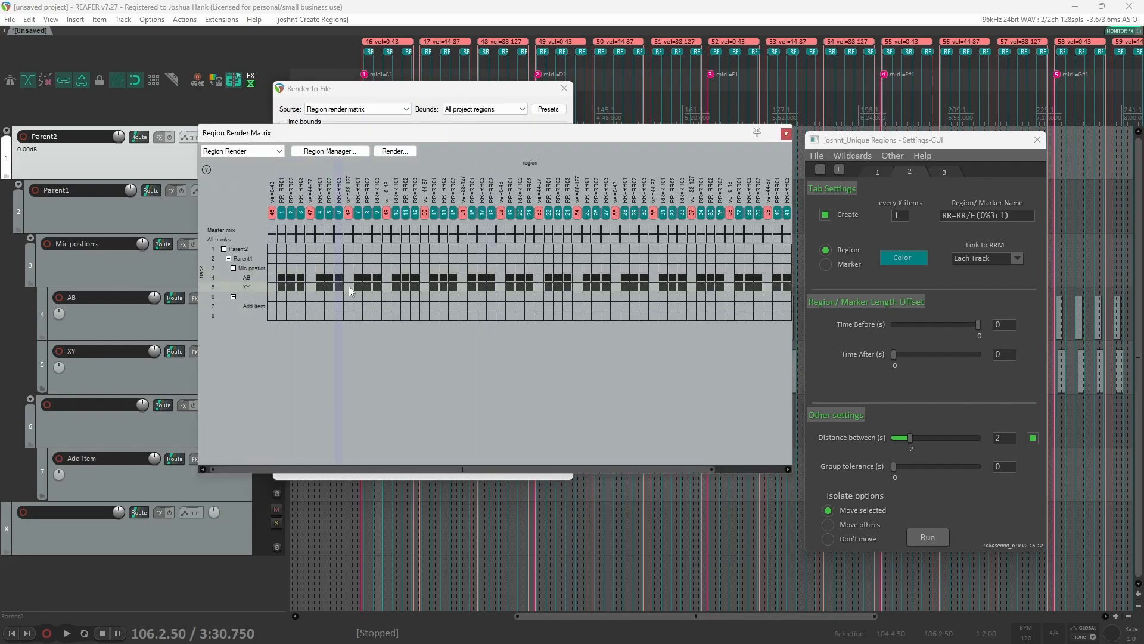
left_click(786, 133)
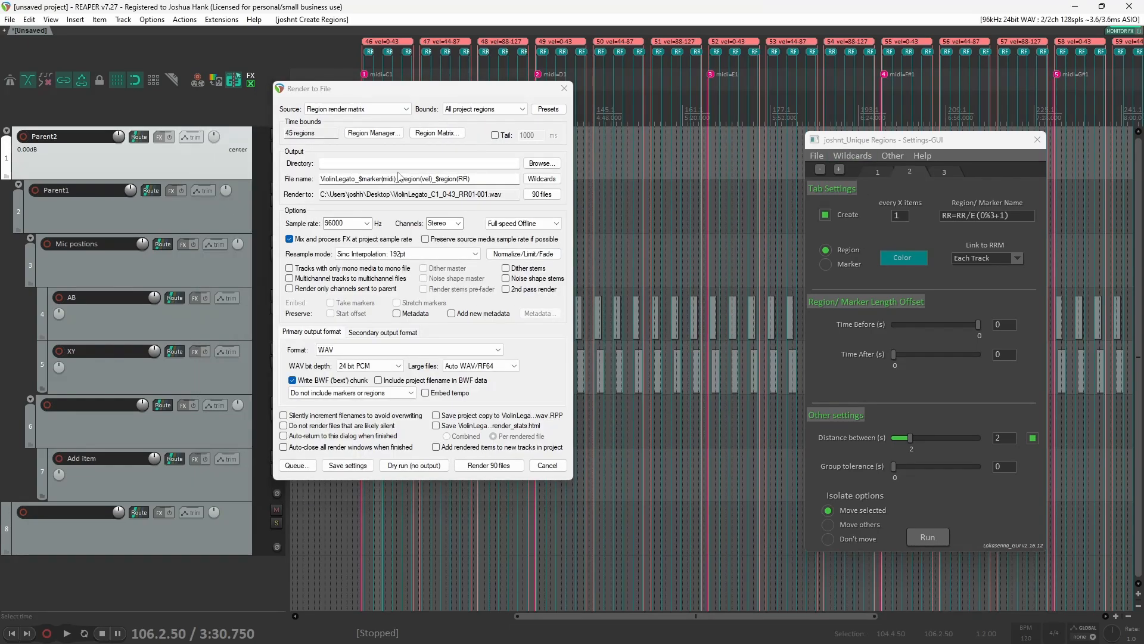
Step: Insert $track_ after ViolinLegato_ in the file name to make ViolinLegato_$track_$marker(midi)_$region(vel)_$region(RR)
left_click(360, 179)
left_click(360, 179)
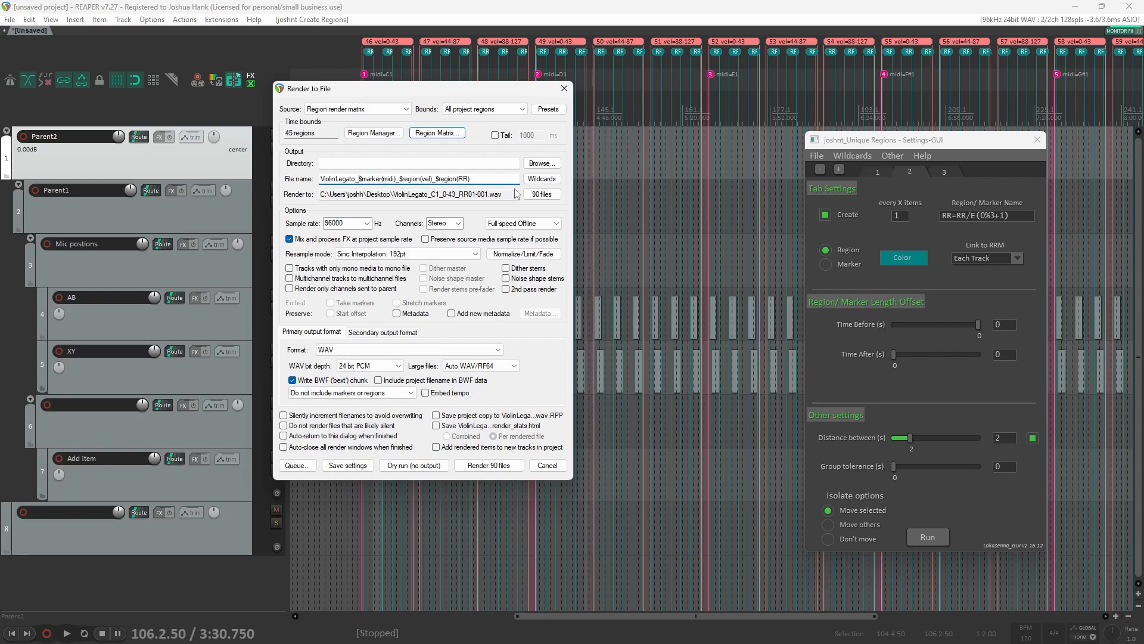
type("$track_")
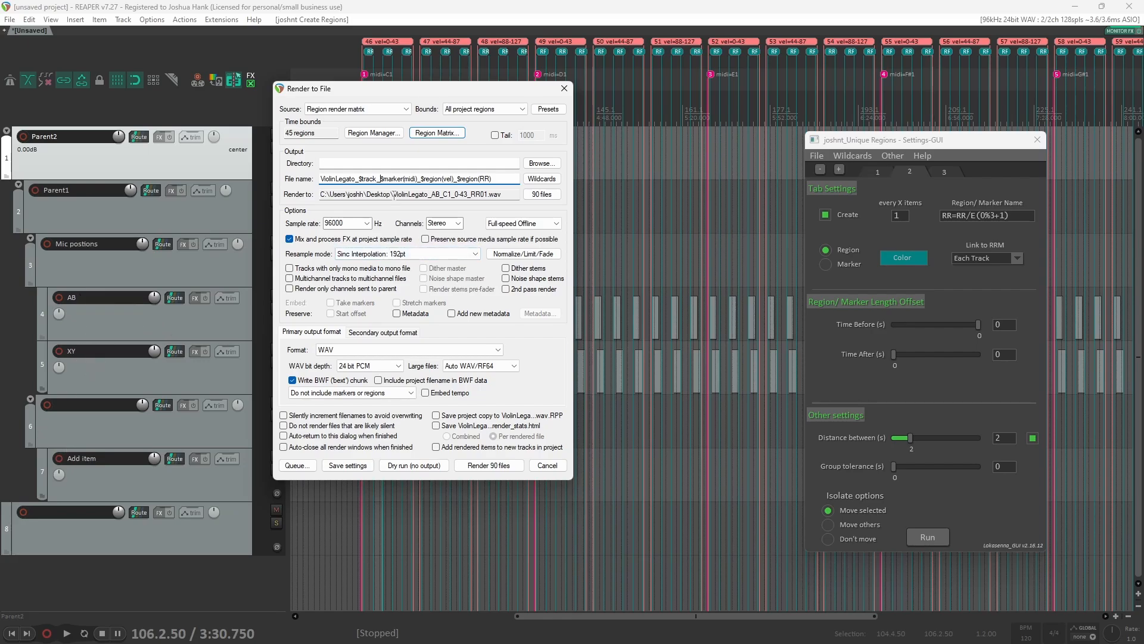
left_click_drag(394, 194, 504, 195)
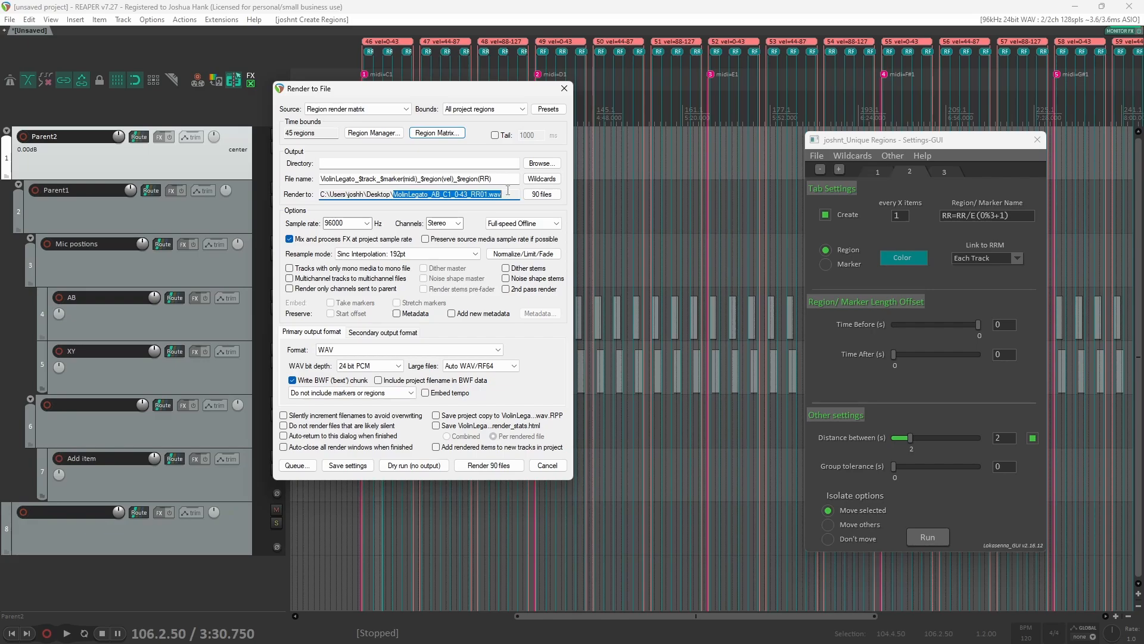